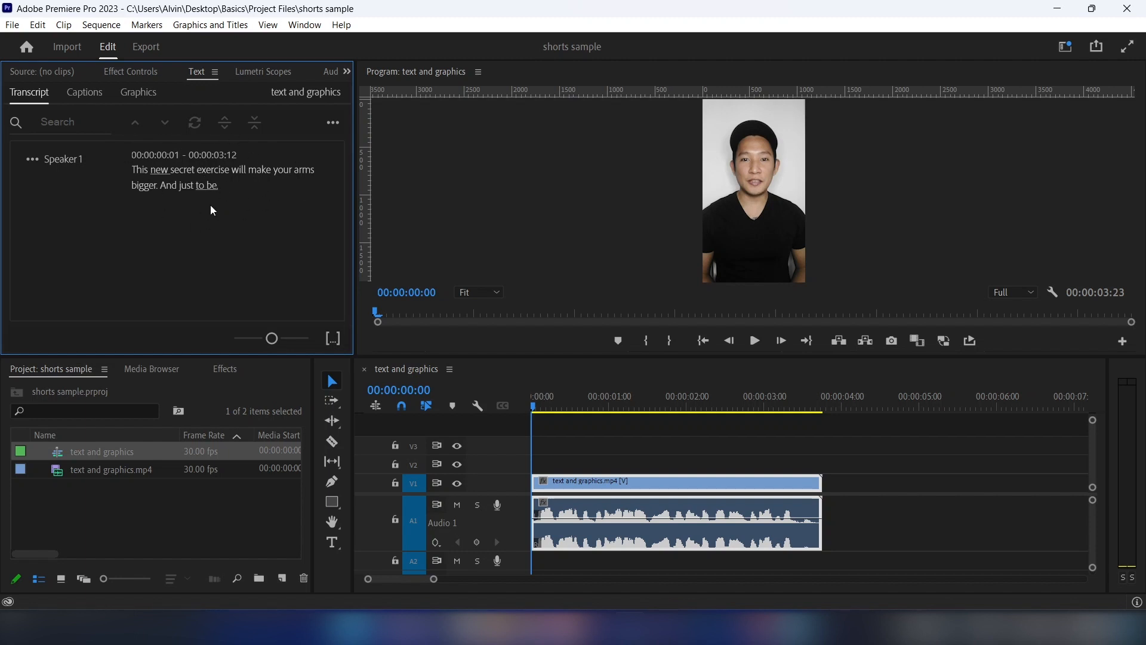
Correct the transcript to read "This two secret exercise will make your arms bigger in just a week."
double_click(160, 170)
text(two)
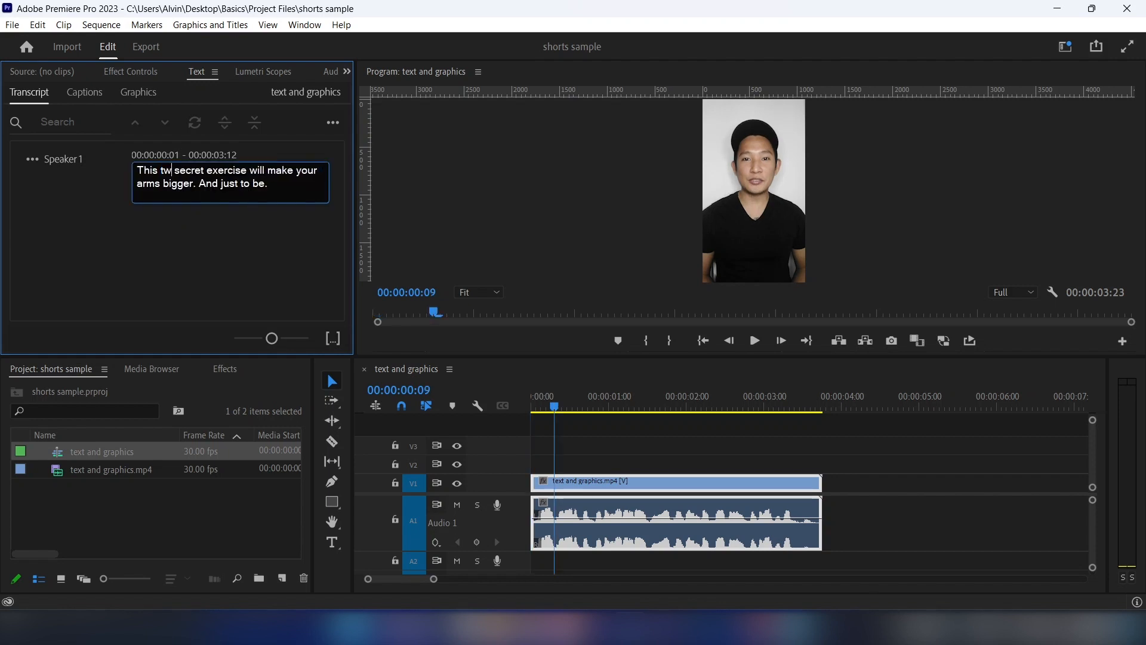
drag(269, 184, 193, 195)
text(in ju)
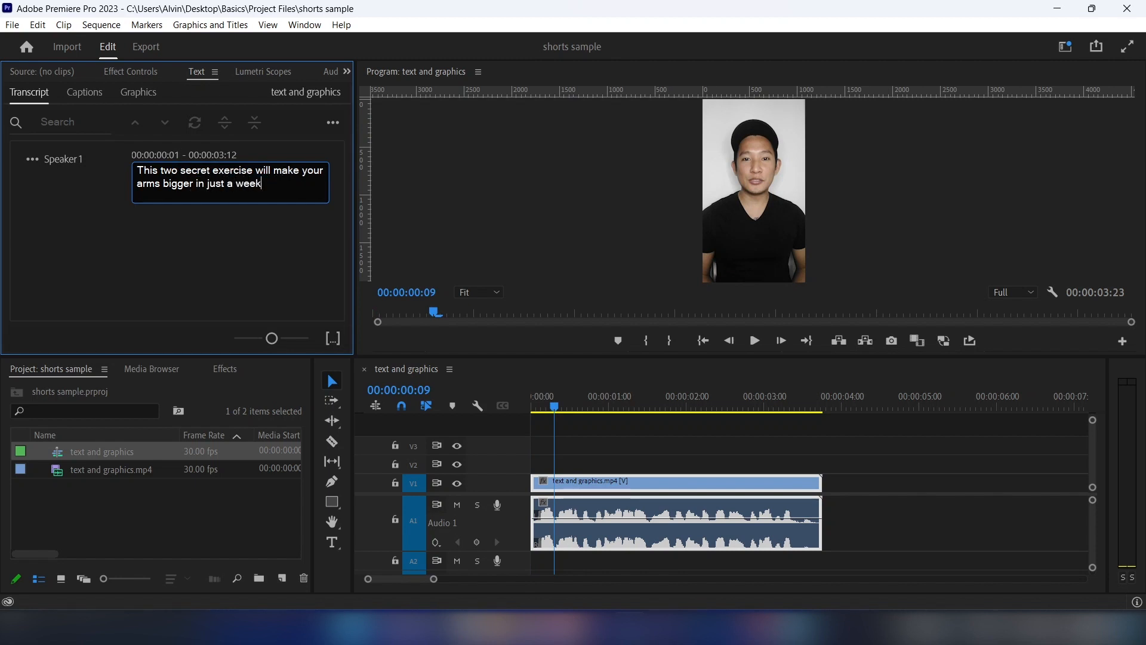
text(st a week.)
Create captions from the transcript with a much shorter maximum character length and single lines
click(333, 124)
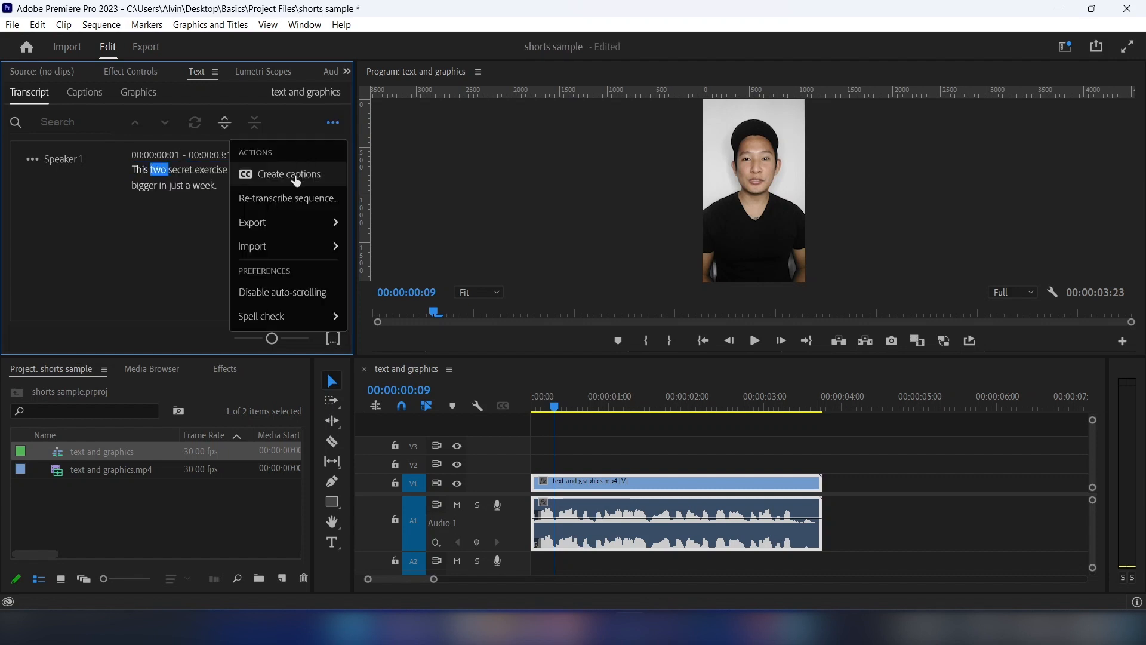
click(297, 175)
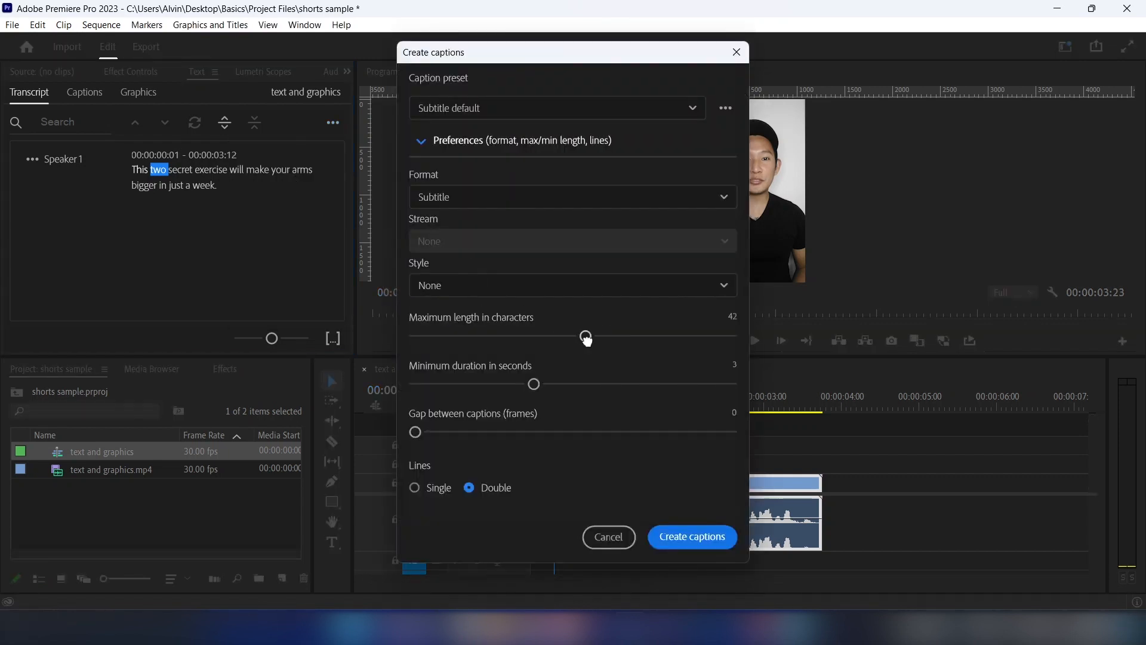
drag(587, 338, 430, 336)
click(416, 490)
click(719, 541)
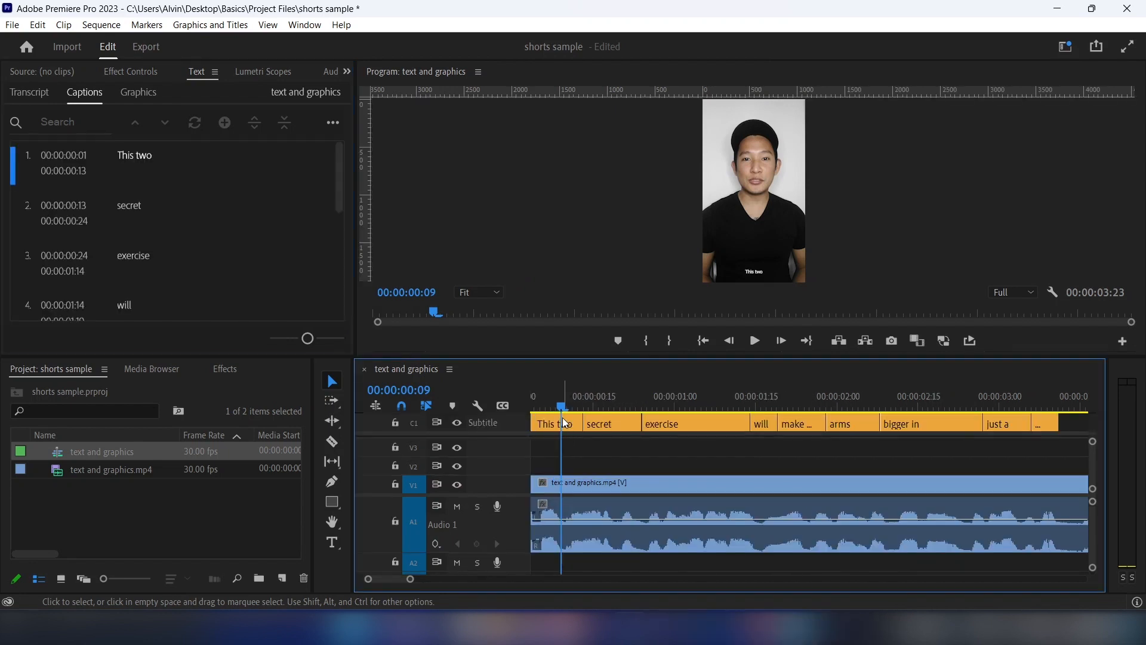
Clear the text of the "exercise" caption and delete that caption from the subtitle track
drag(562, 408, 751, 409)
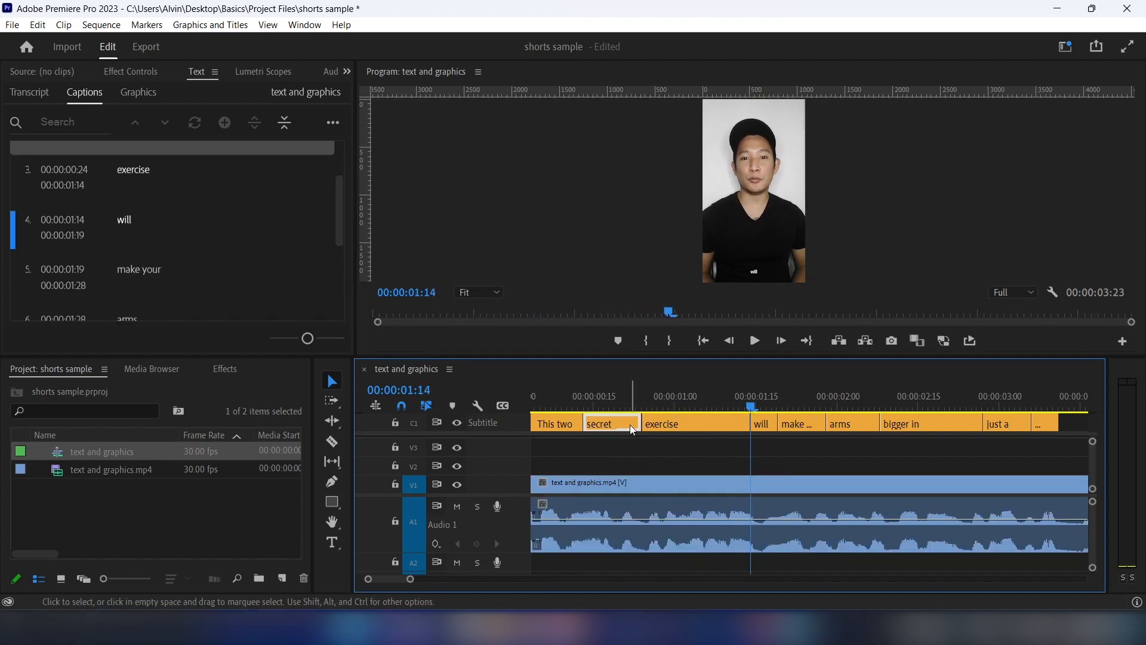
click(687, 424)
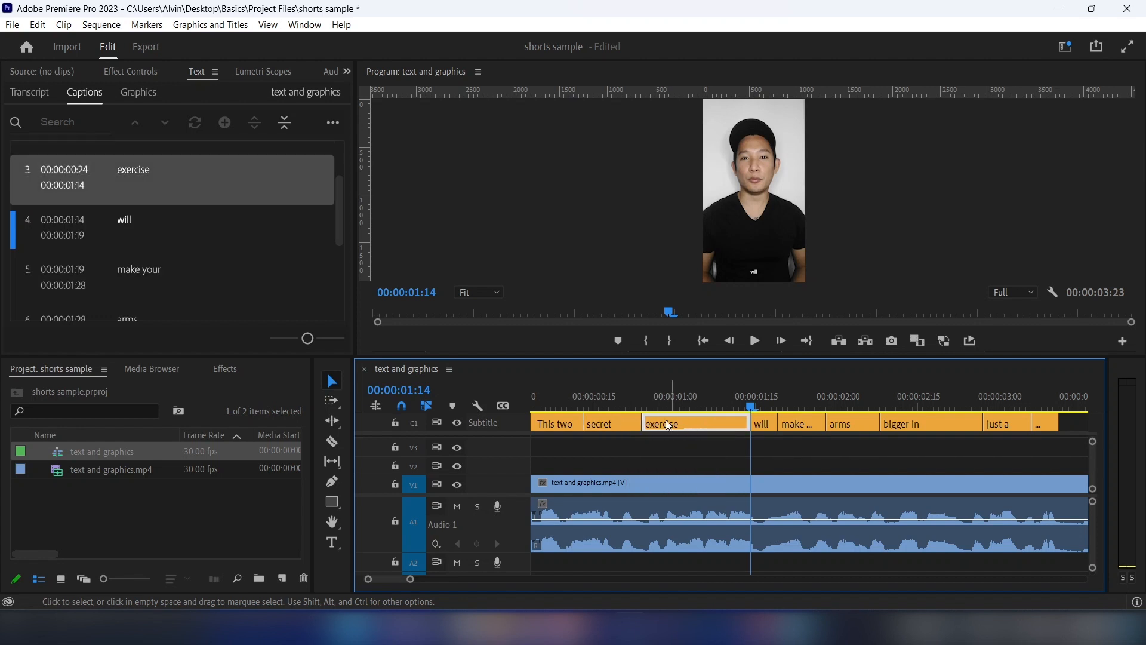
double_click(141, 173)
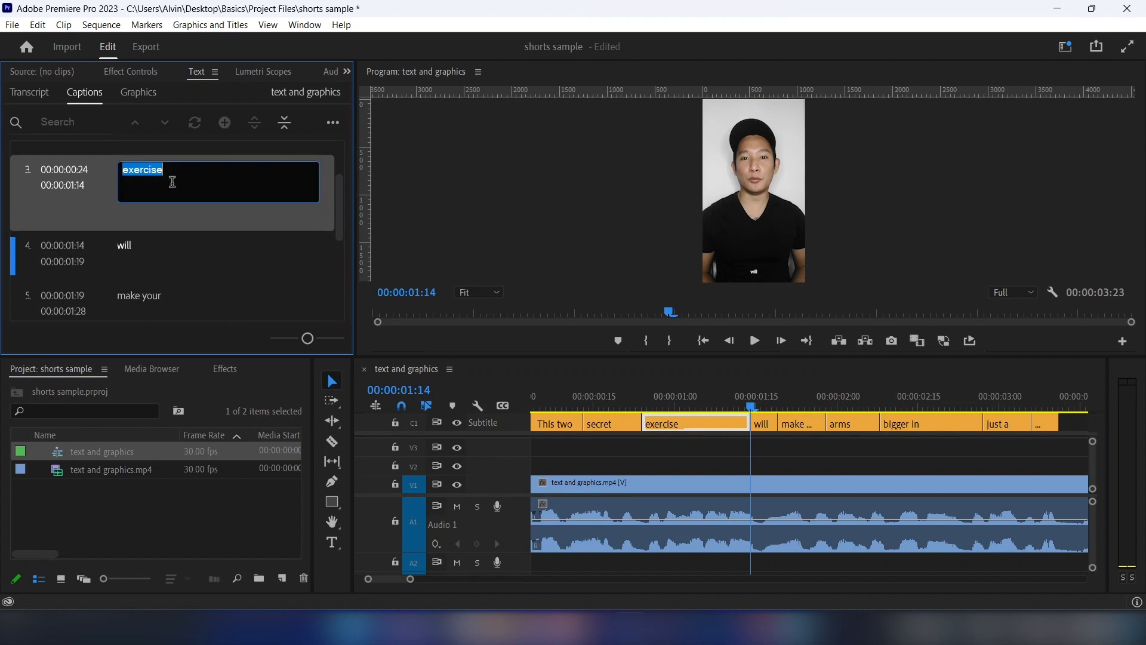
key(BackSpace)
click(675, 419)
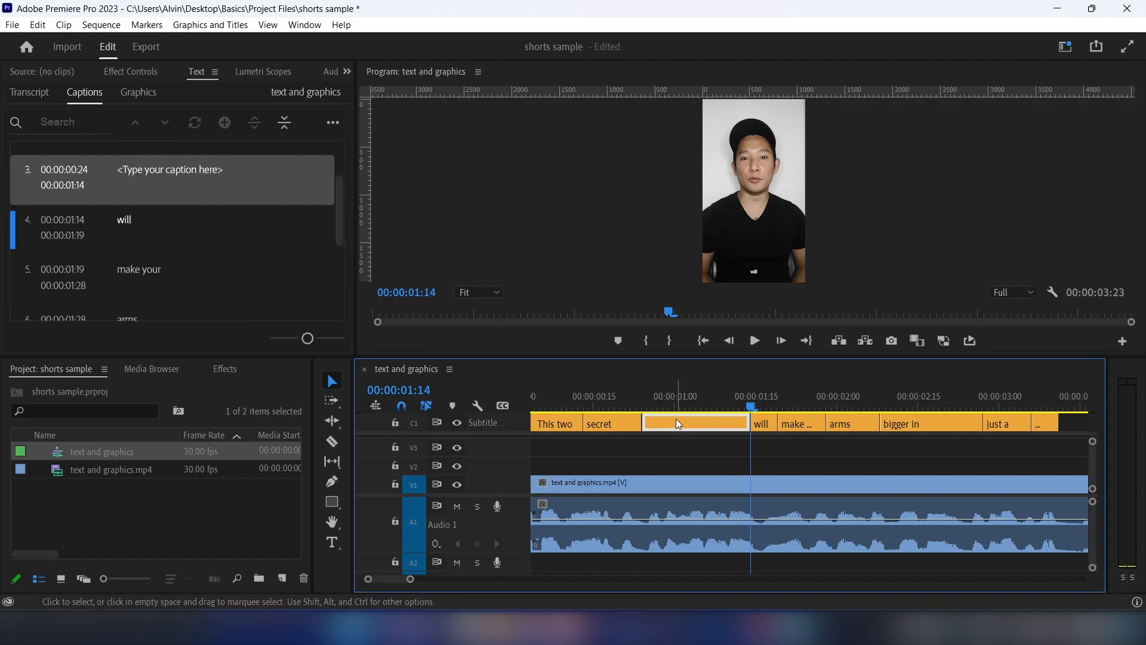
key(Delete)
Extend the "secret" caption to 00:00:01:14 and change its text to "secret exercise"
drag(637, 424, 747, 425)
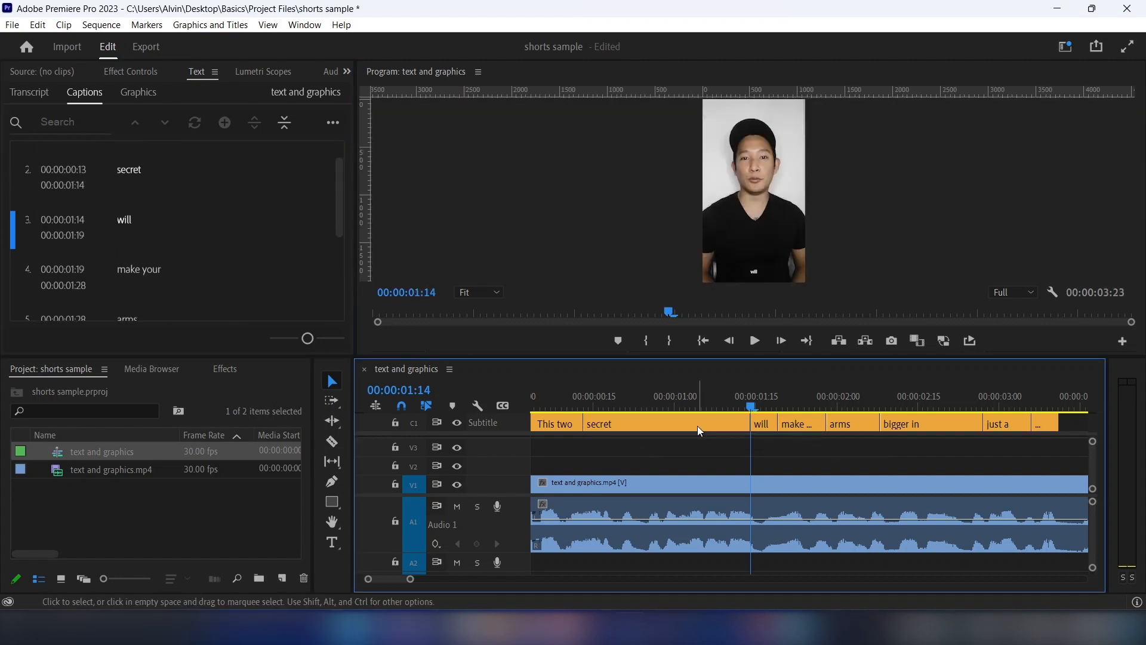
double_click(165, 172)
text(exercise)
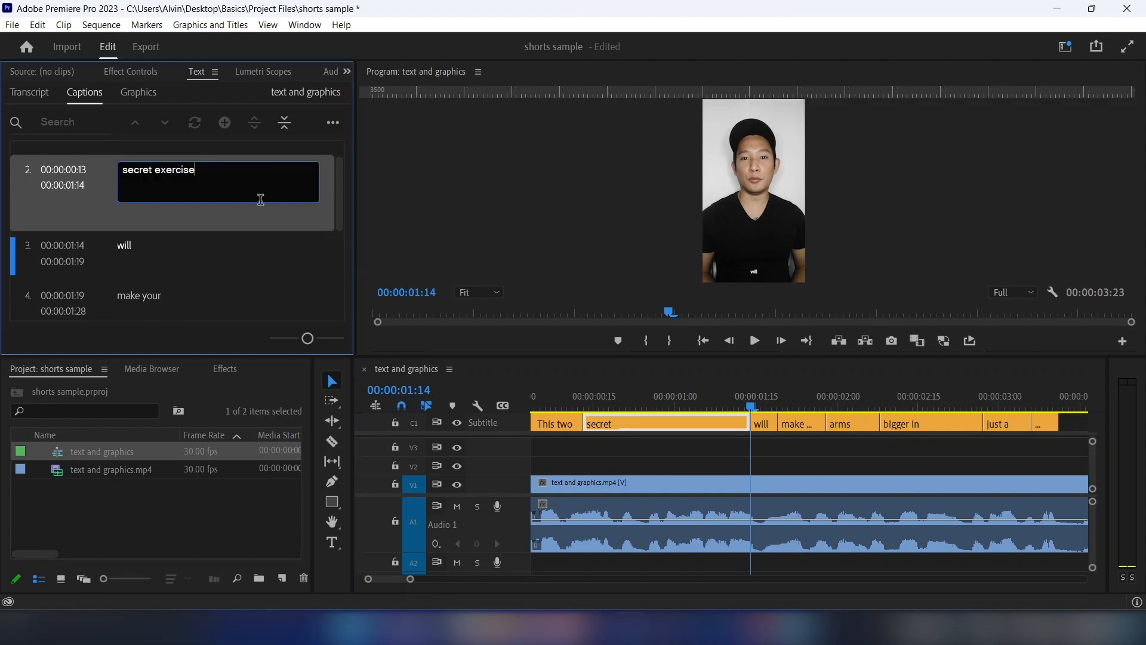
click(232, 243)
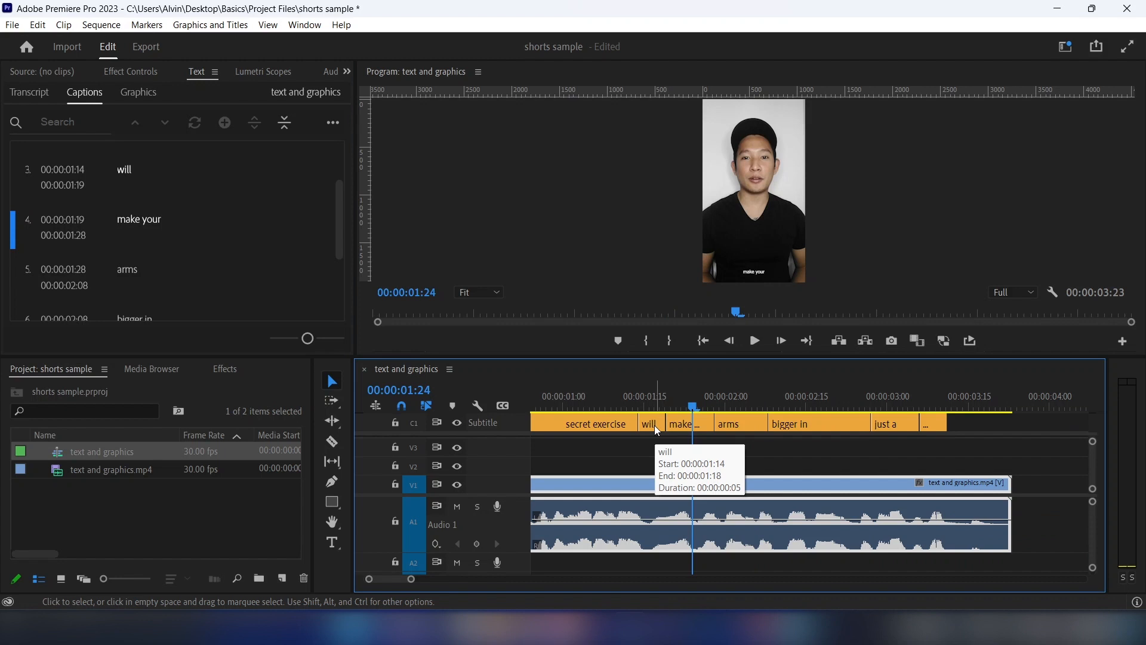
Delete the "will" caption and extend the start of "make your" back to 00:00:01:14
click(655, 425)
key(Delete)
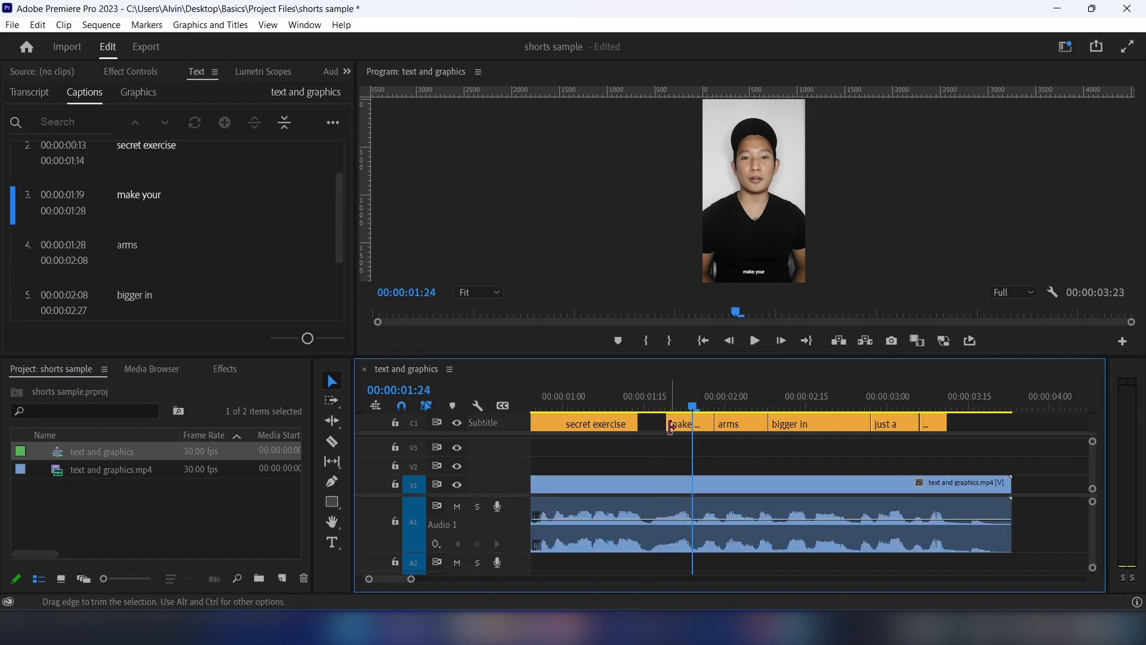
drag(668, 423, 642, 423)
Change the text of the "make your" caption to "will make your"
click(664, 425)
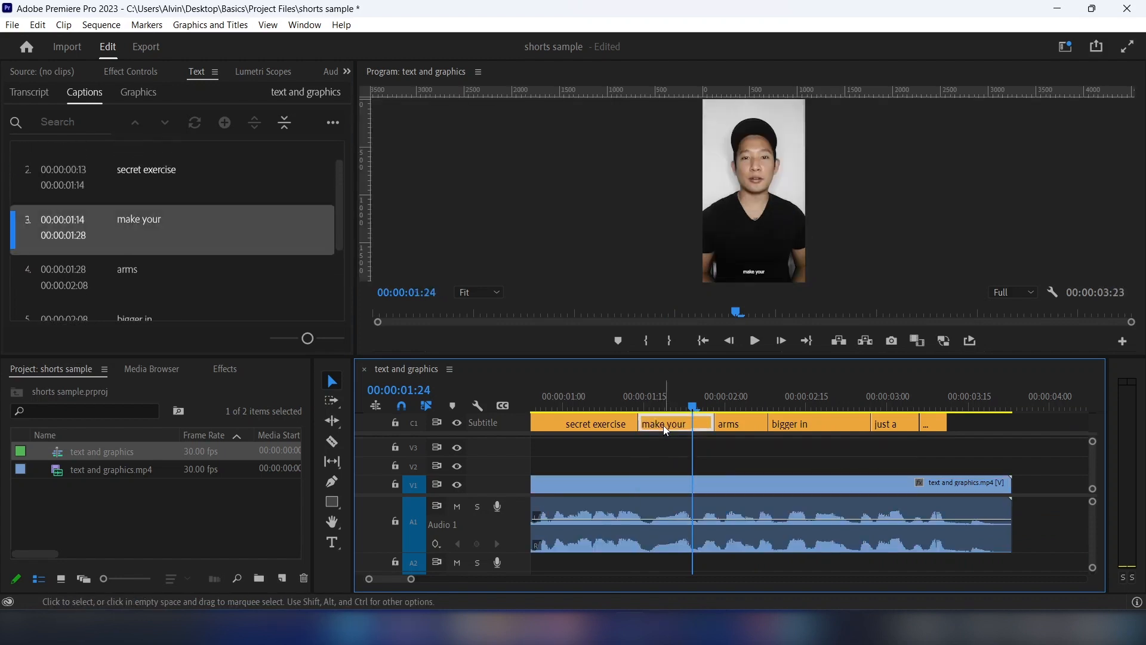
double_click(118, 221)
key(Home)
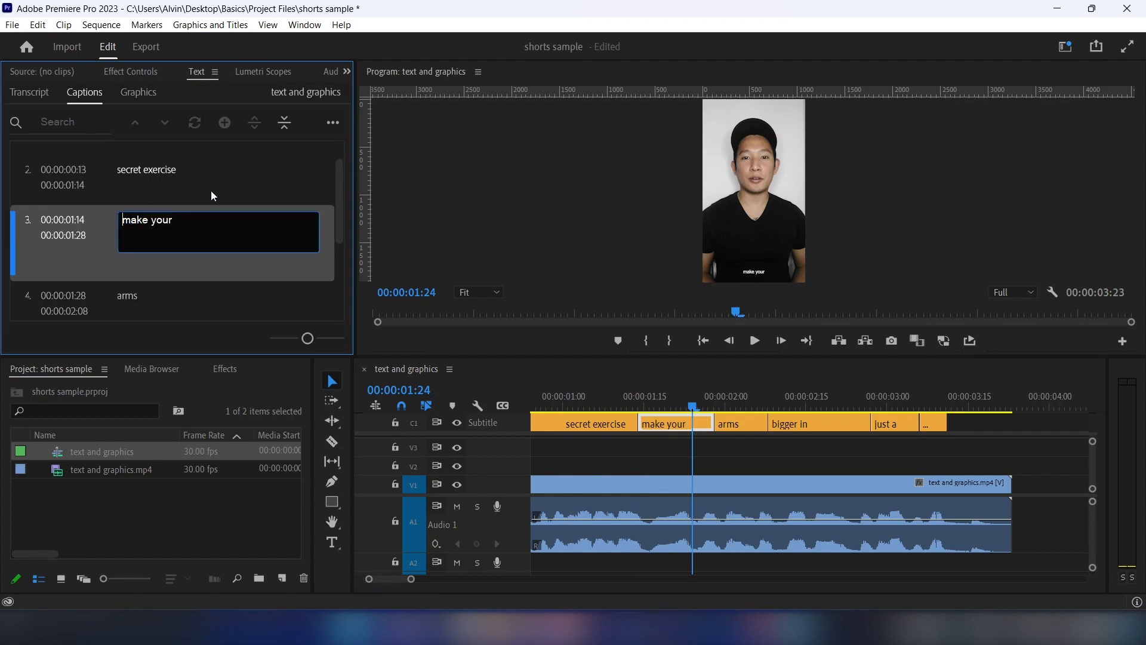
text(will)
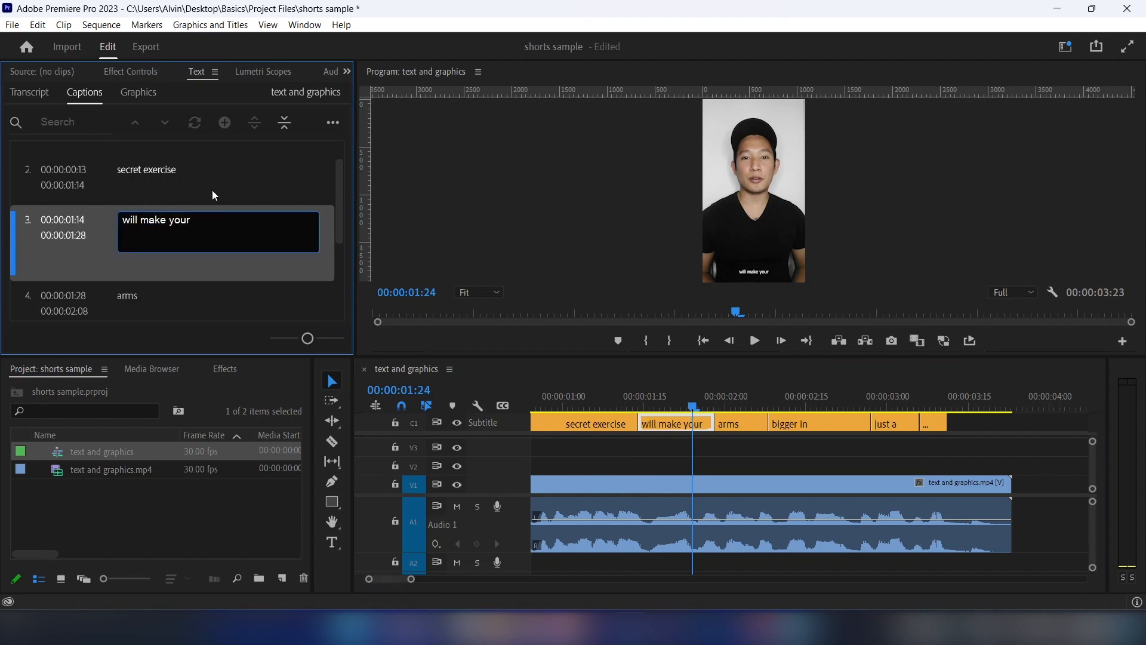
click(98, 295)
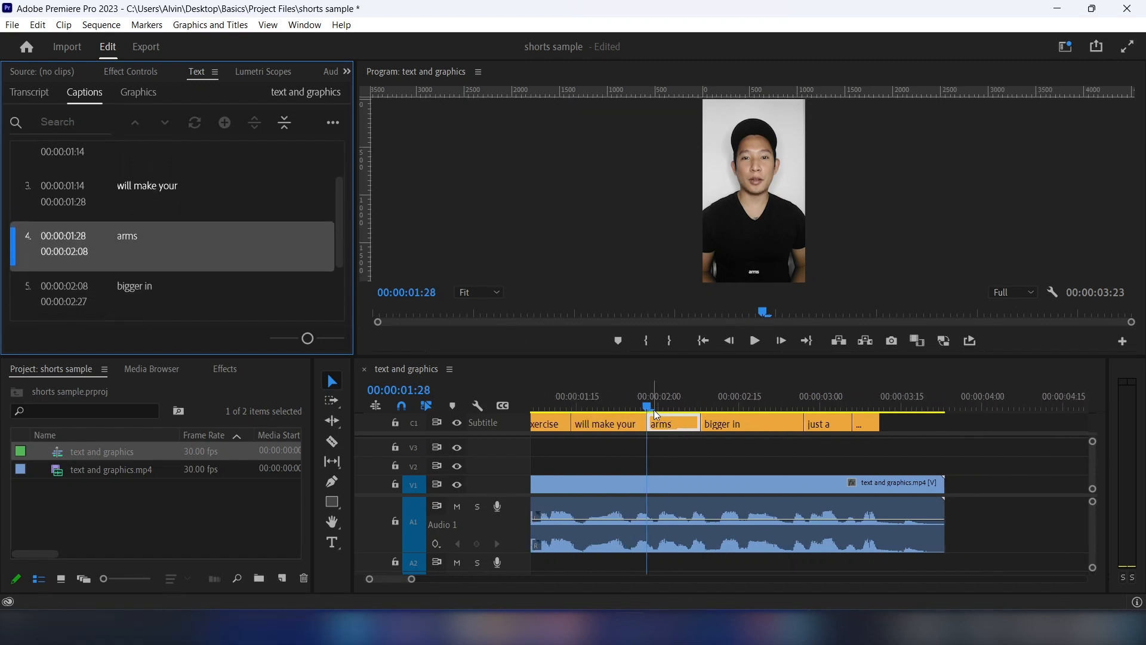
Trim the start of the "bigger in" caption to 00:00:02:24 and extend the "arms" caption to meet it
drag(665, 407, 787, 422)
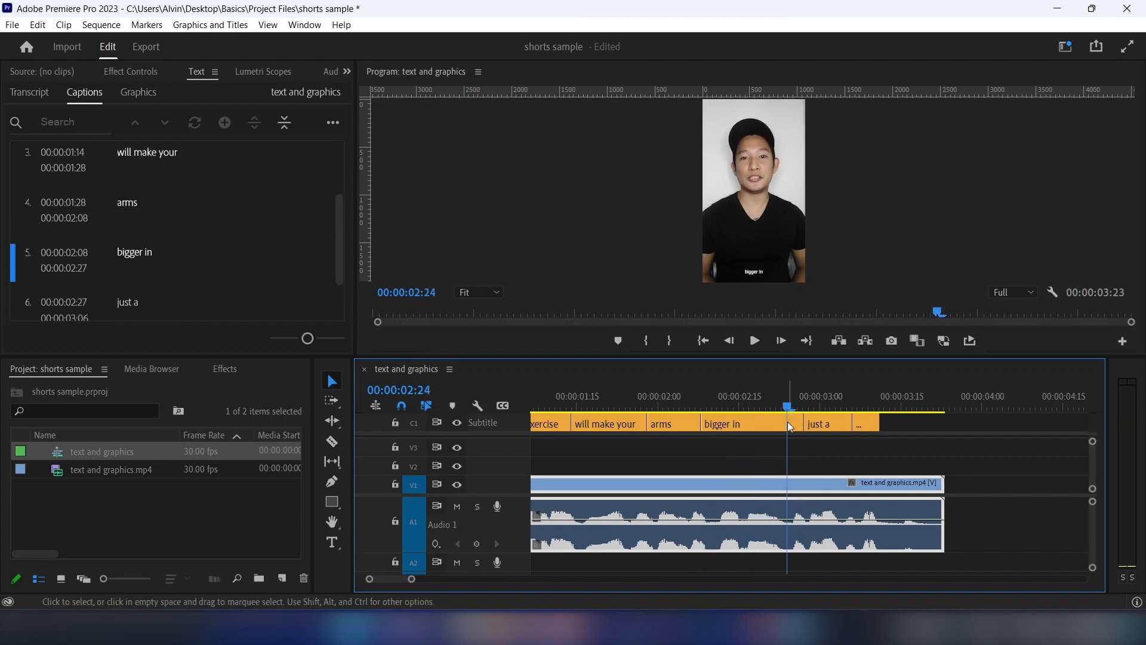
click(786, 423)
drag(704, 423, 789, 422)
drag(702, 424, 787, 424)
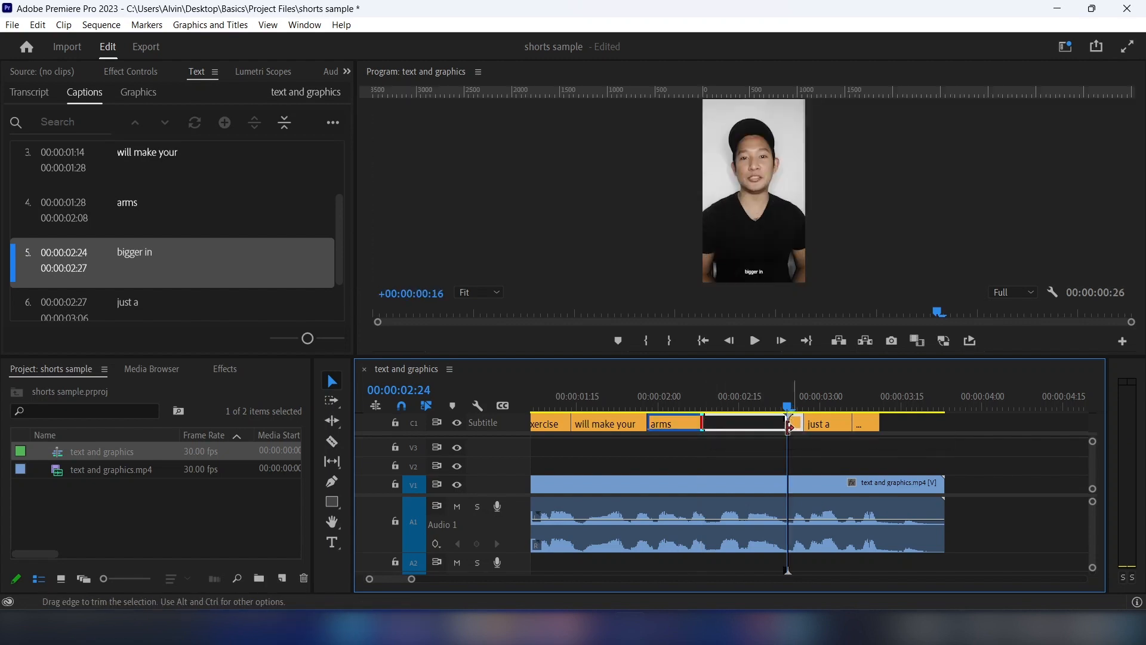
Change the text of the "arms" caption to "arms bigger"
double_click(198, 209)
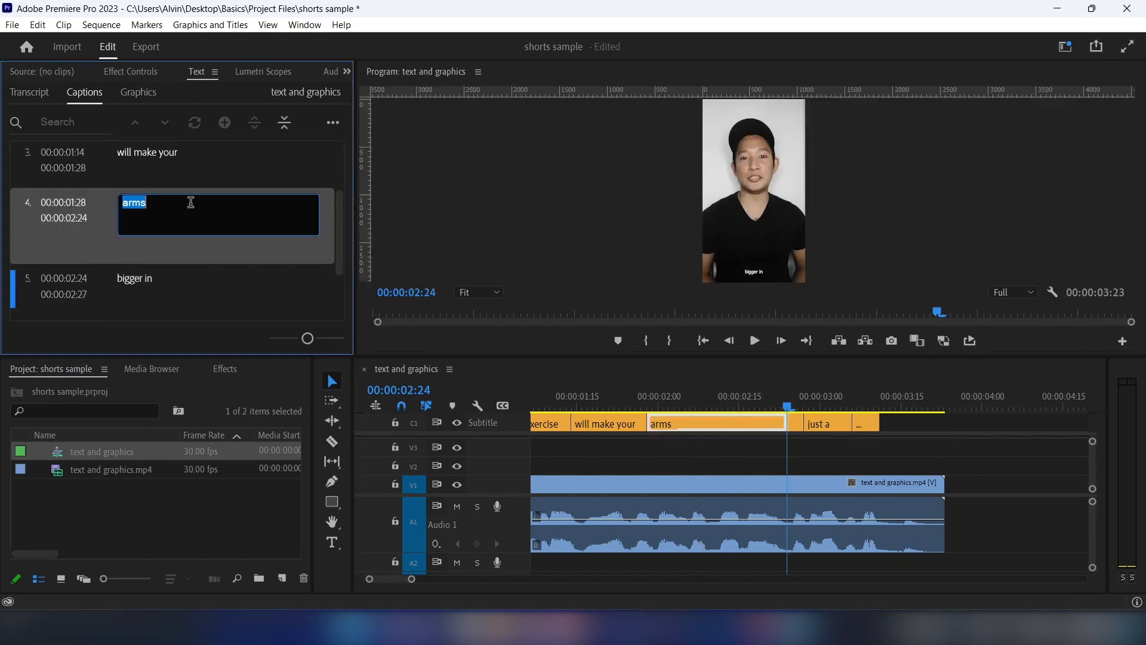
click(192, 202)
text(bigger)
click(157, 270)
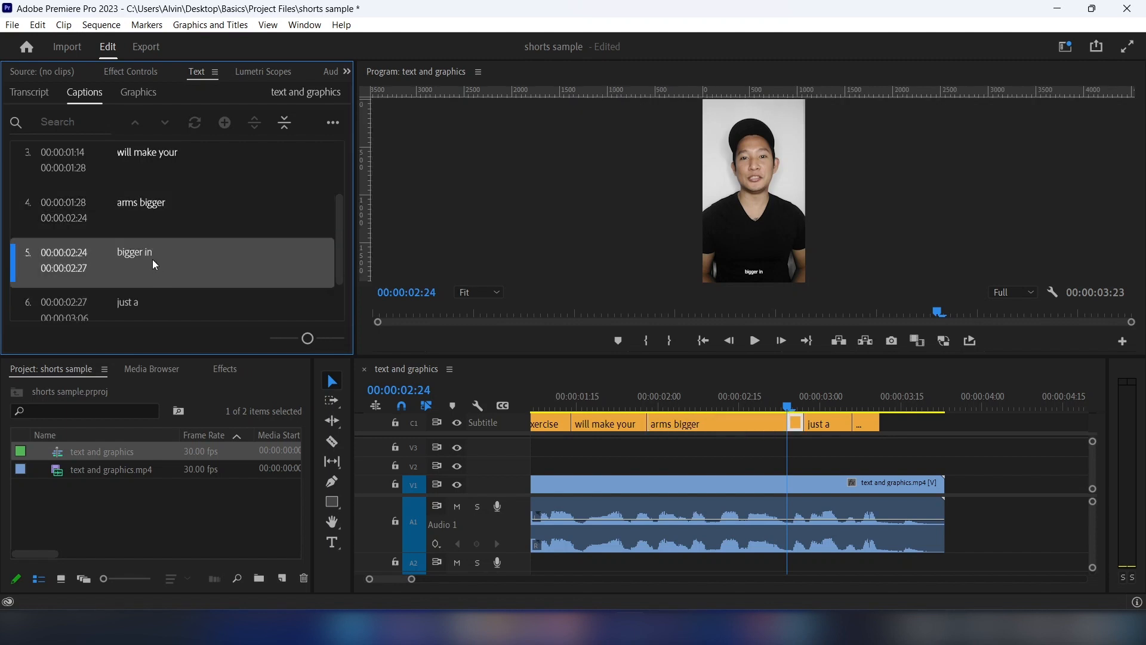
Remove the word "bigger" from the "bigger in" caption, leaving only "in"
double_click(135, 253)
double_click(136, 253)
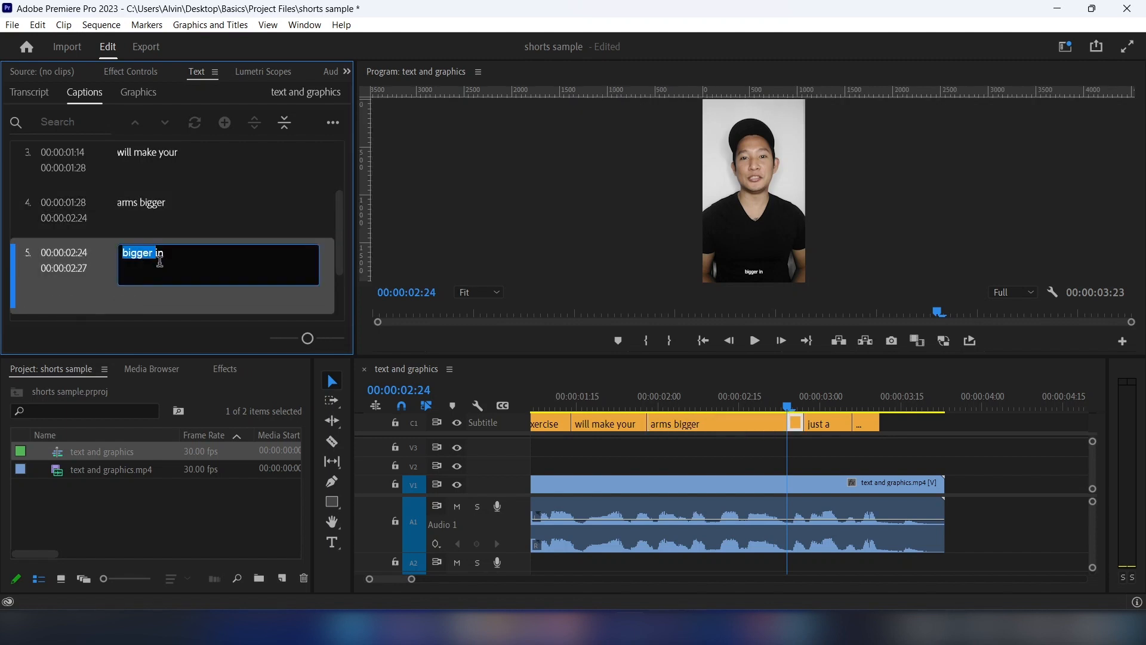
key(BackSpace)
Move the boundary between the "in" and "just a" captions to 00:00:03:04, and change "in" to "in just"
drag(810, 399, 840, 425)
click(815, 426)
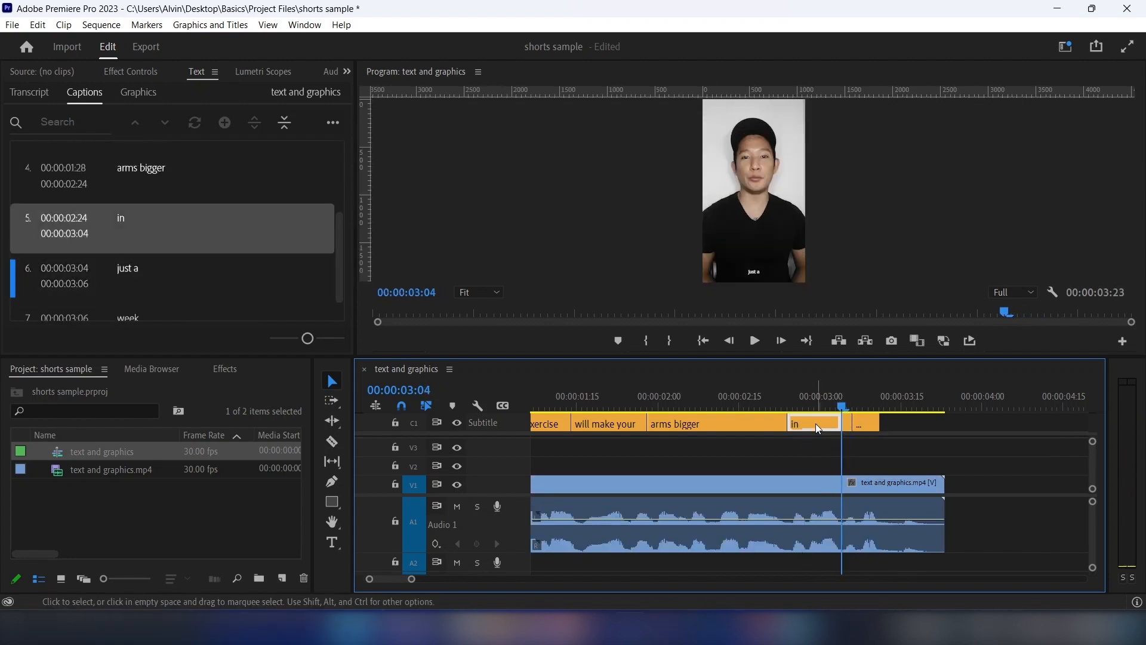
double_click(143, 220)
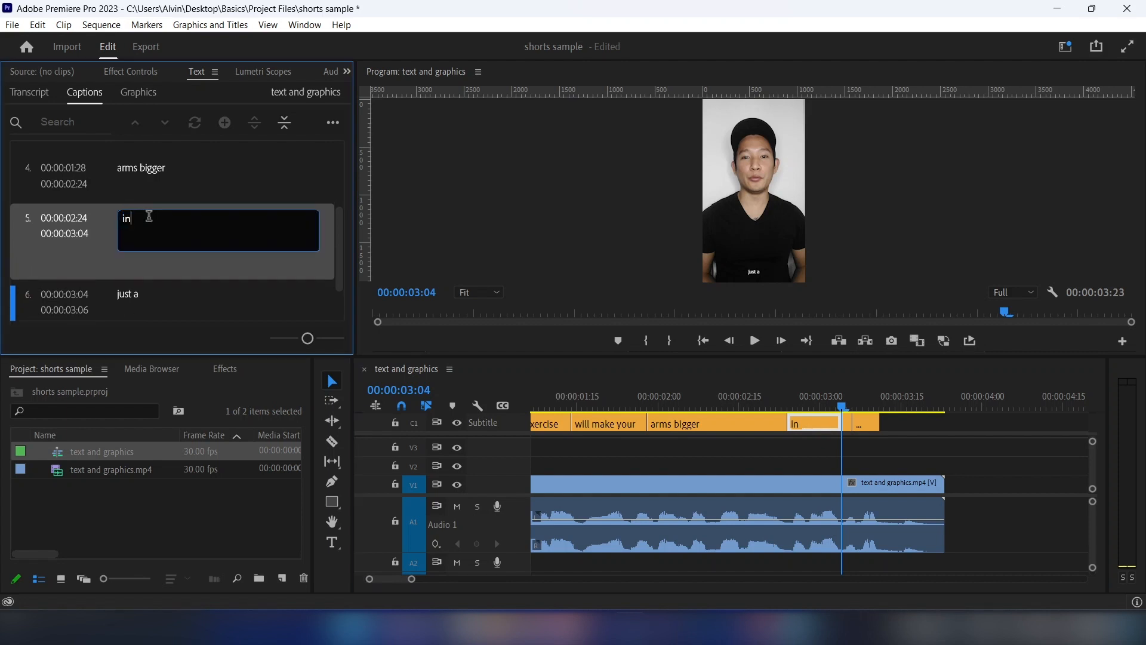
text(just)
key(Tab)
Delete the "just a" caption and extend the start of the "week." caption back to 00:00:03:04
click(848, 426)
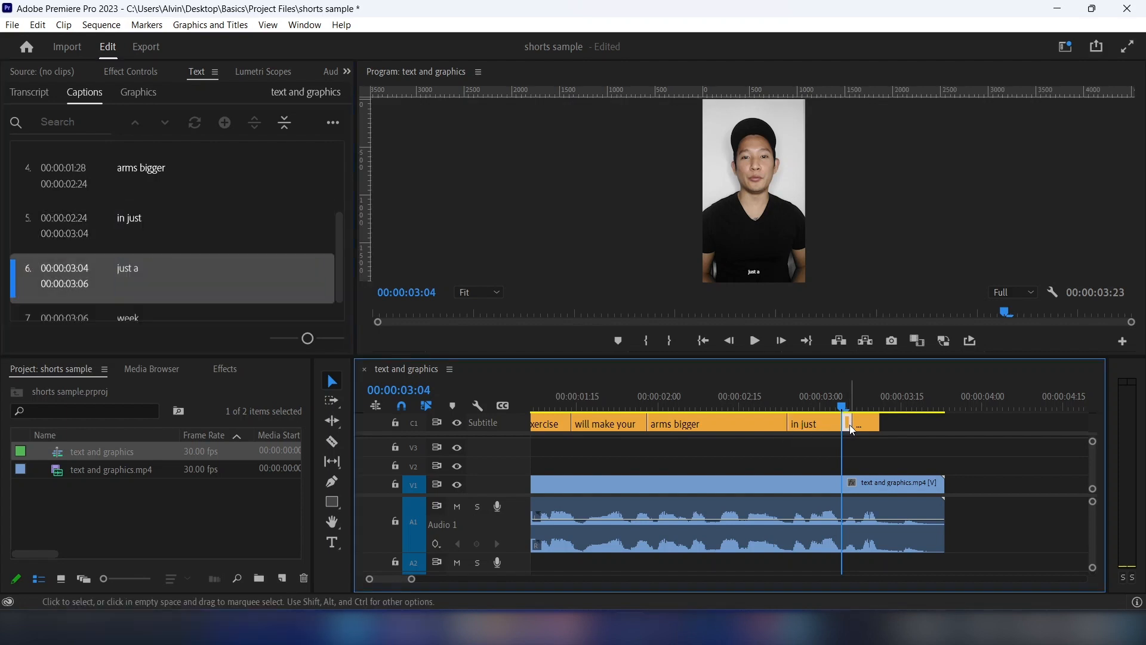
key(Delete)
drag(855, 423, 841, 423)
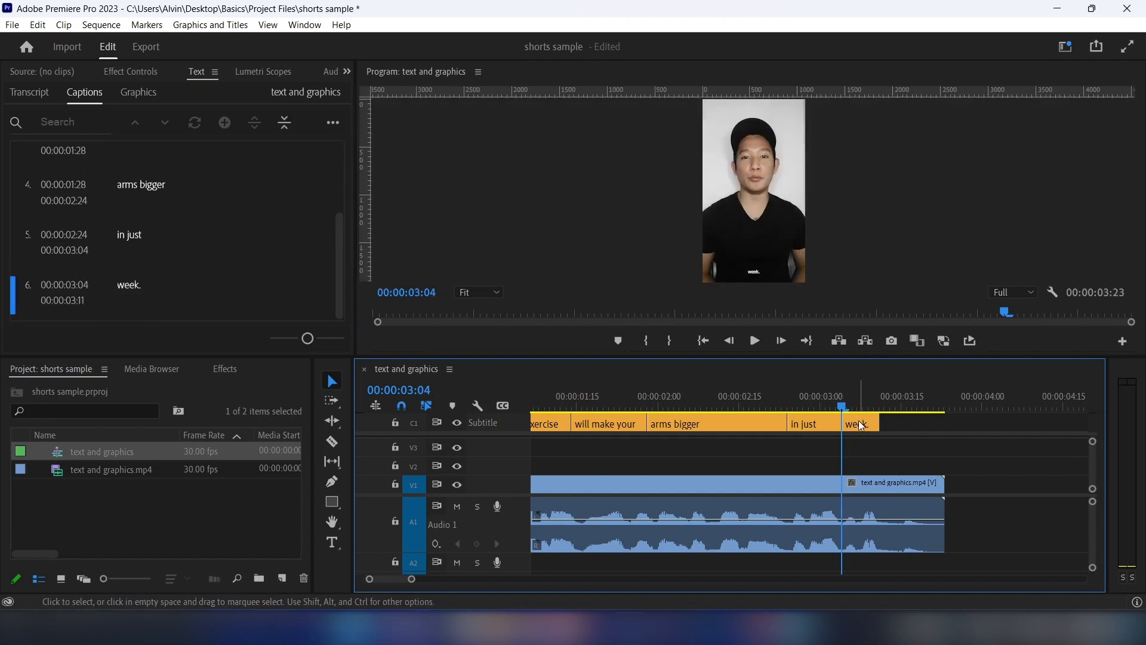
Change the text of the last caption to "a week."
click(861, 425)
double_click(119, 285)
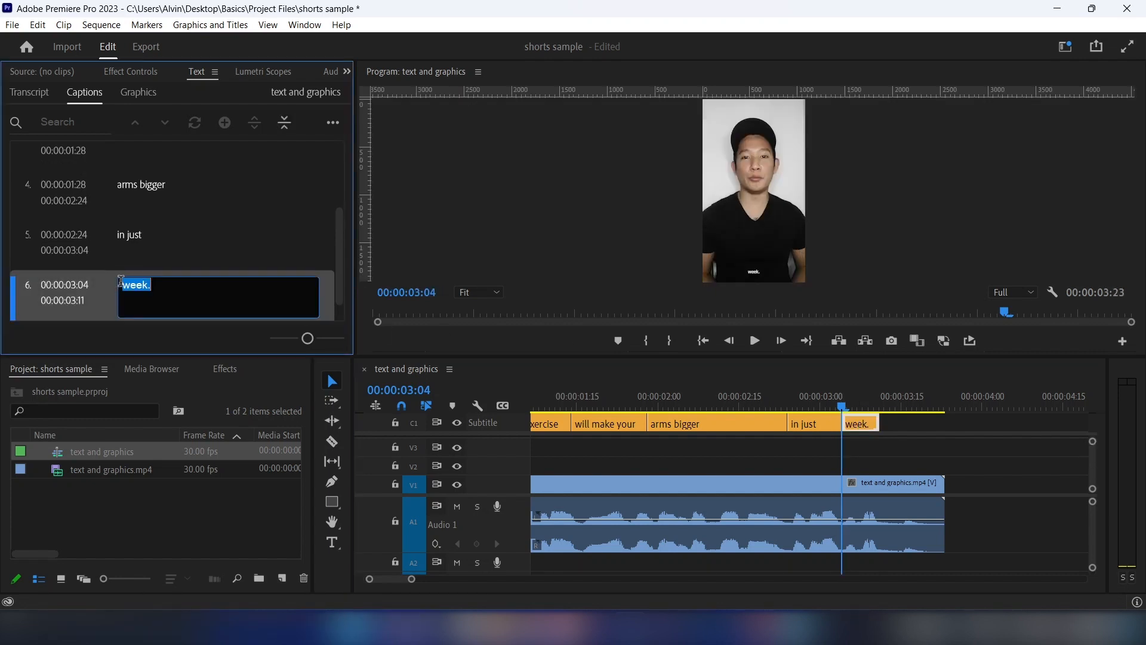
click(122, 285)
text(a)
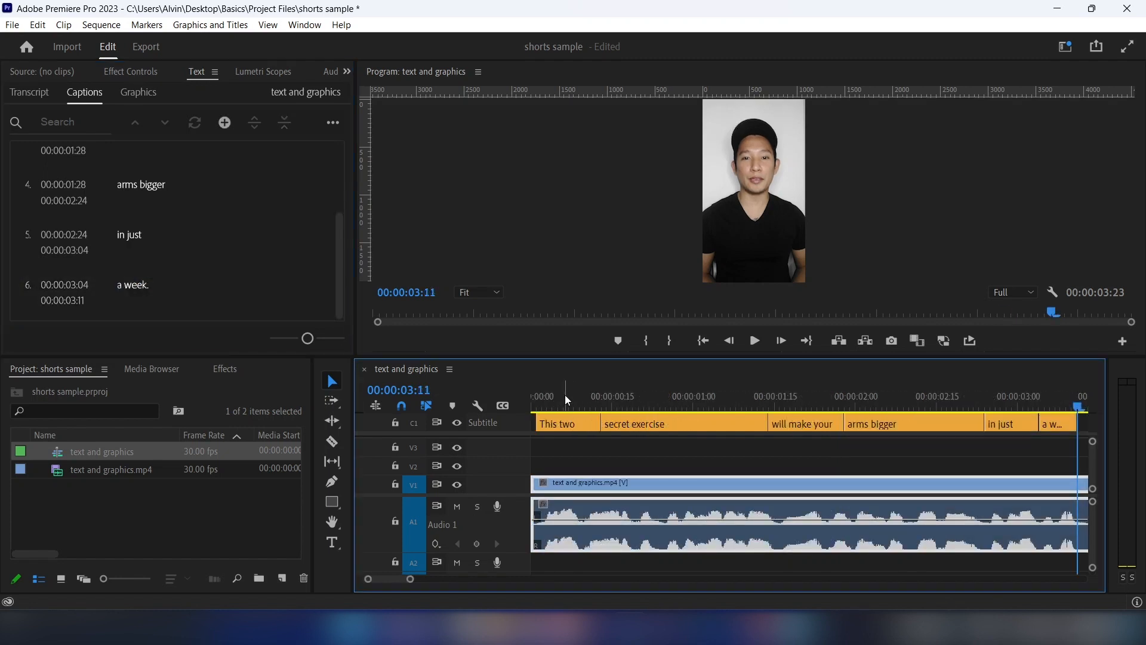
Set the font of the first caption, "This two", to The Bold Font
click(565, 398)
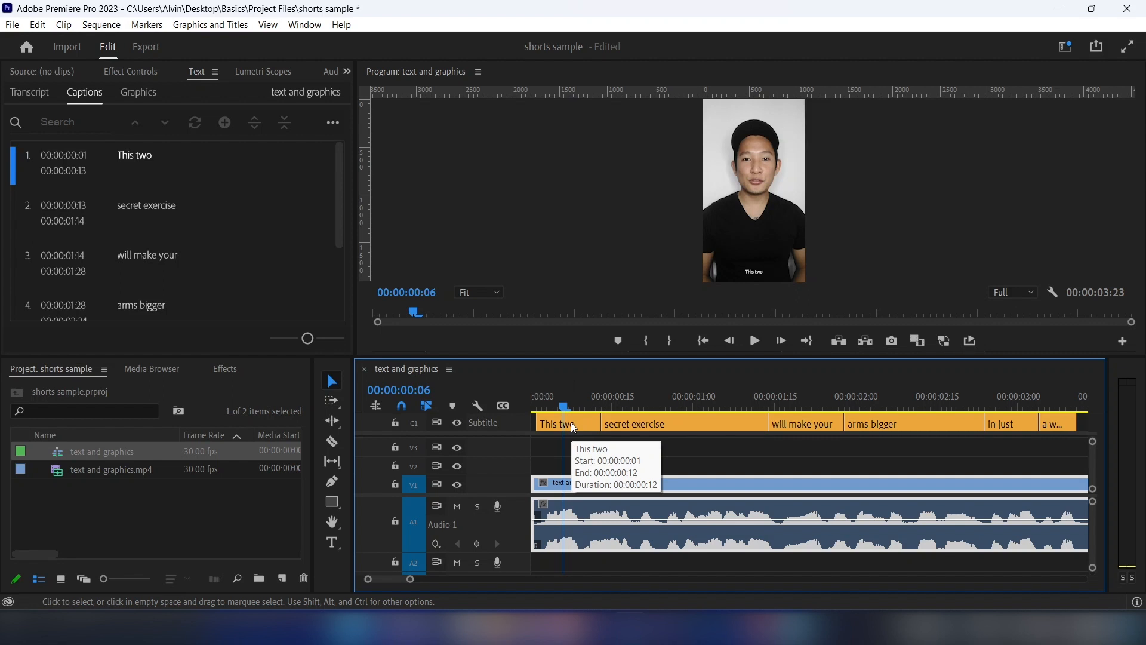
click(574, 428)
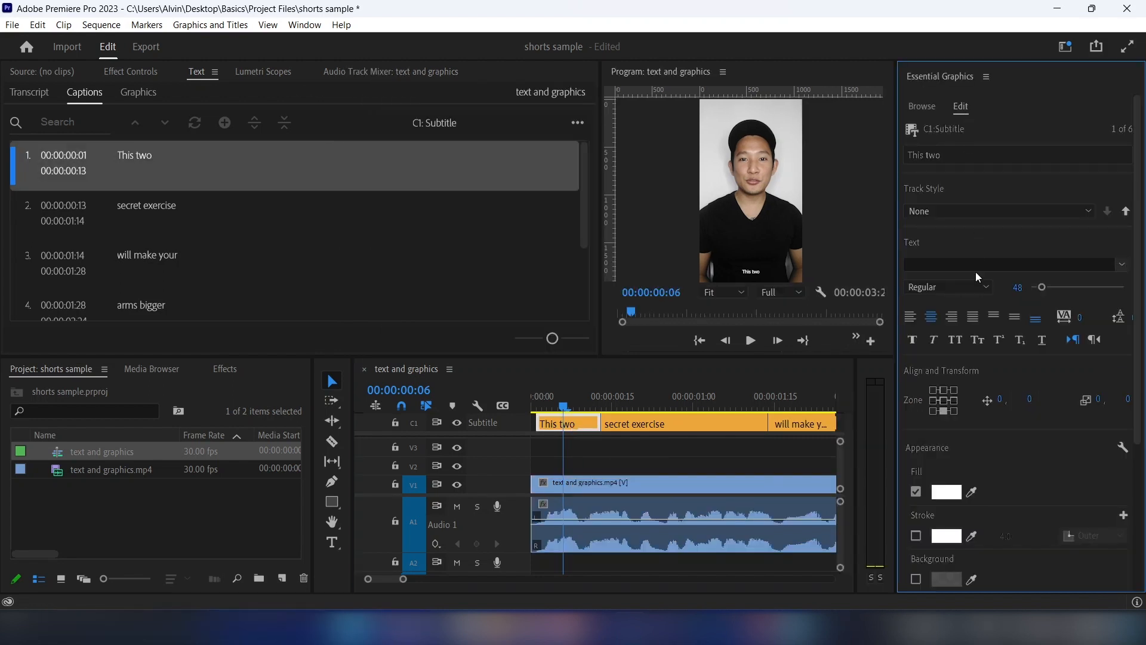
click(976, 265)
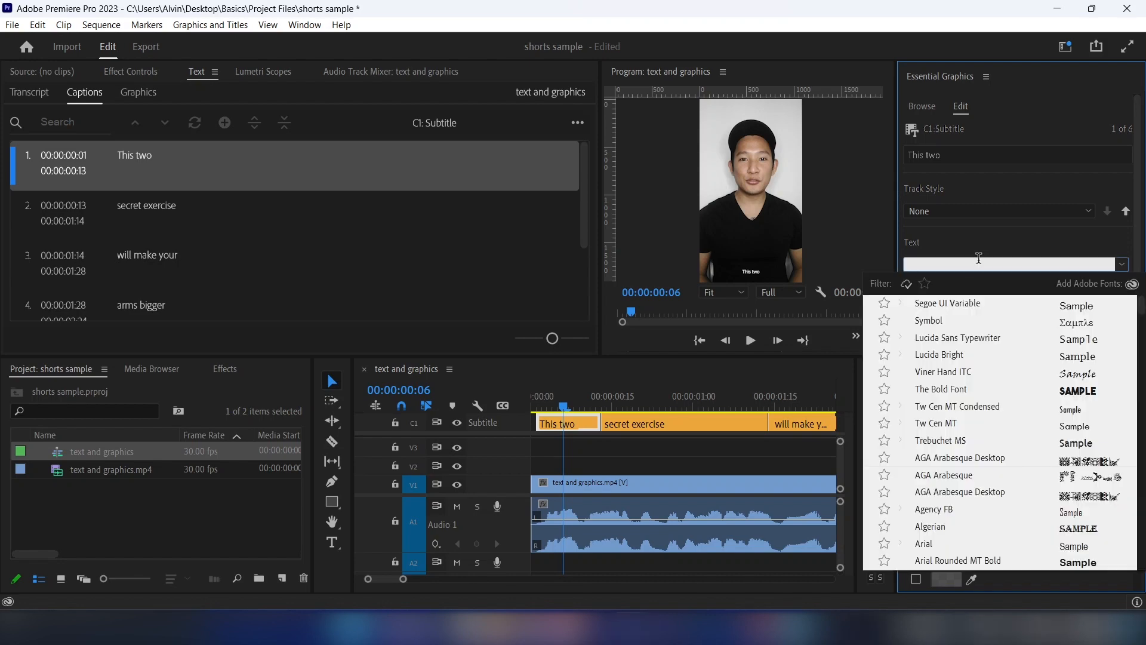
text(the bol)
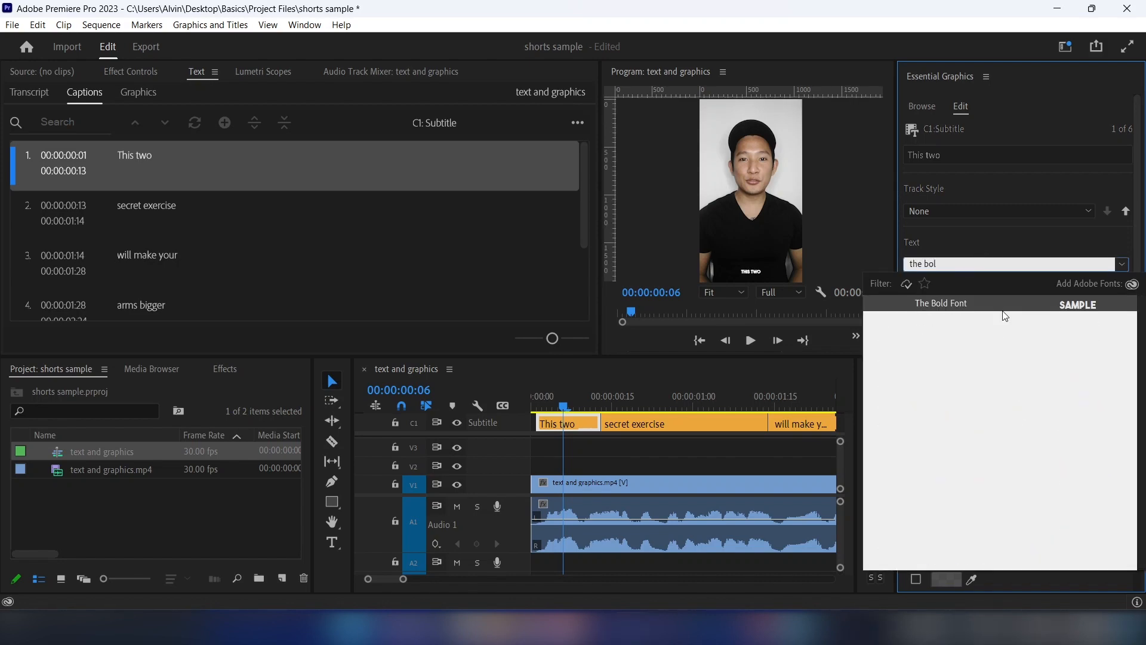
click(999, 309)
Try a font size of 80 for the "This two" caption, and set it to 100 instead
click(1011, 282)
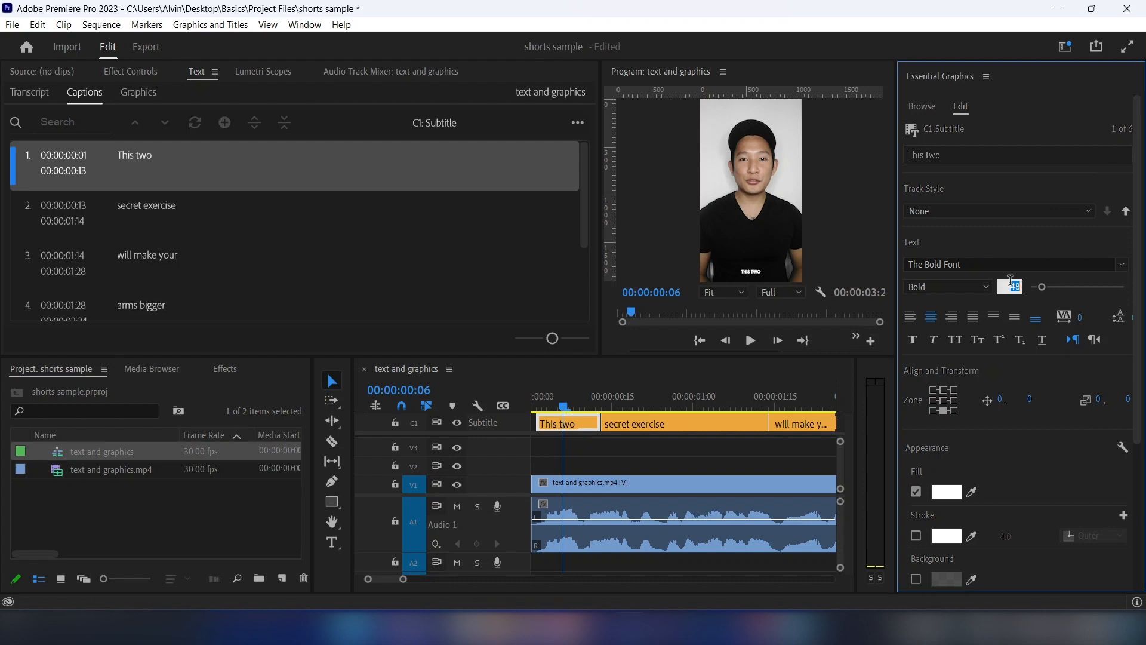
text(80)
key(Return)
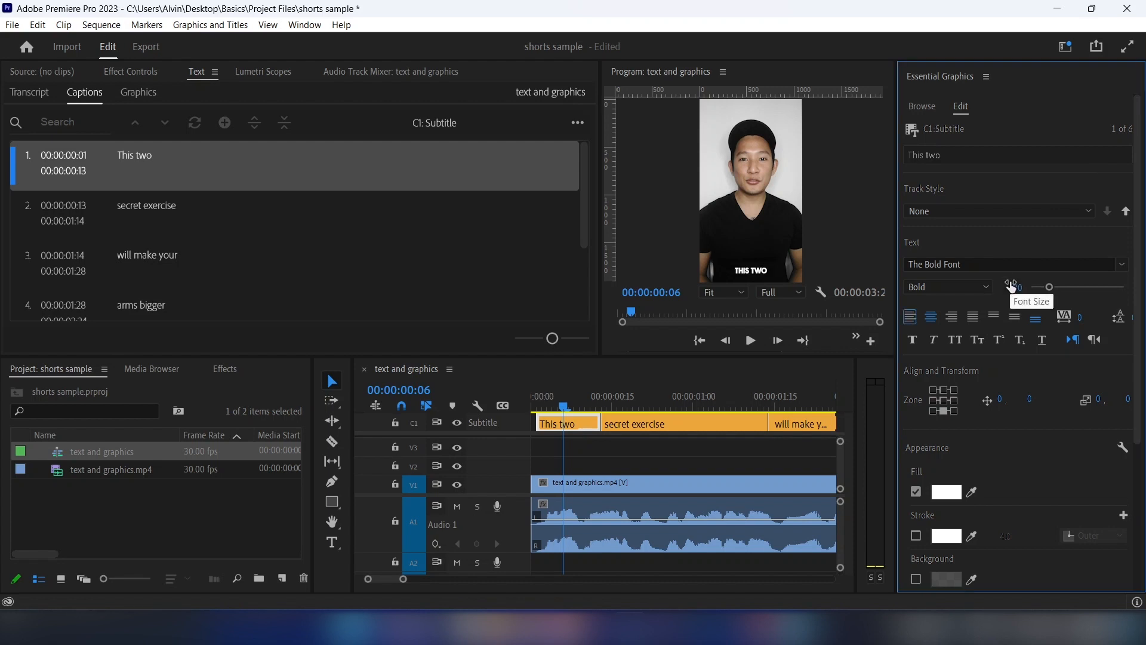
click(1015, 286)
text(100)
key(Return)
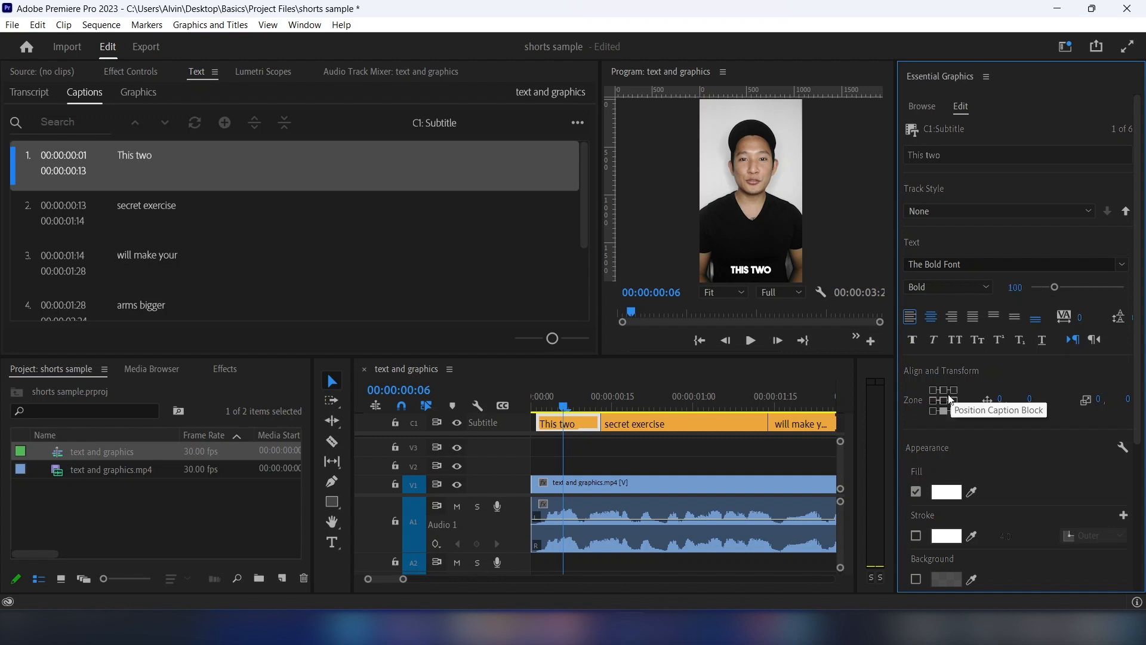
Position the "This two" caption block in the middle-centre zone and set its vertical offset to 510
click(944, 399)
drag(1030, 399, 1145, 404)
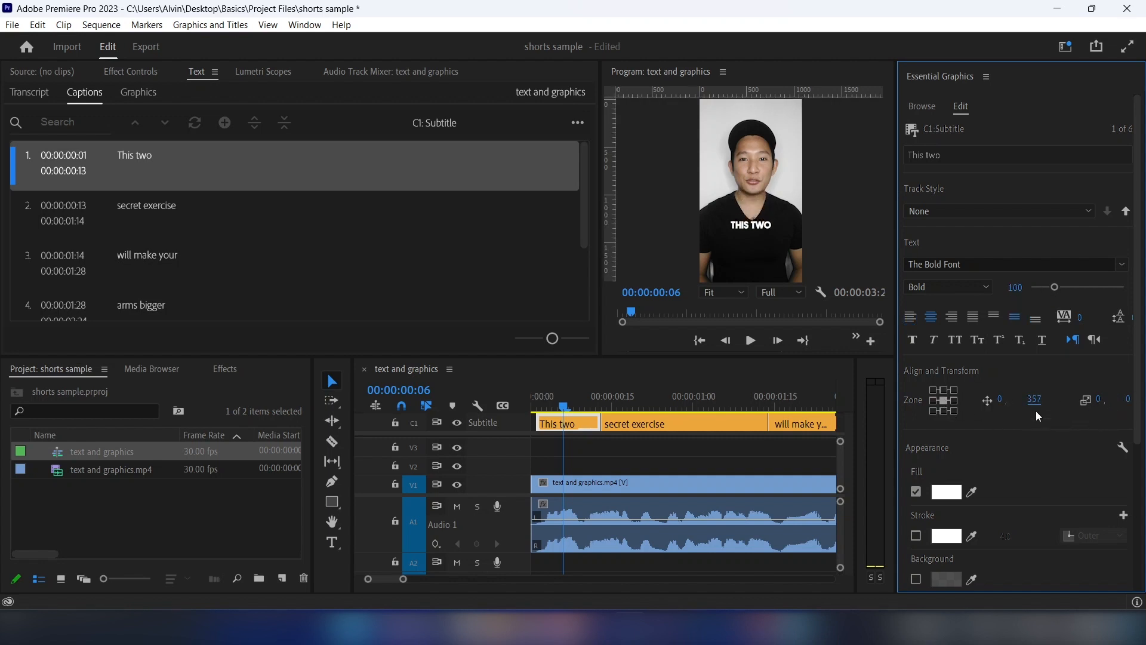
drag(1035, 398, 1143, 405)
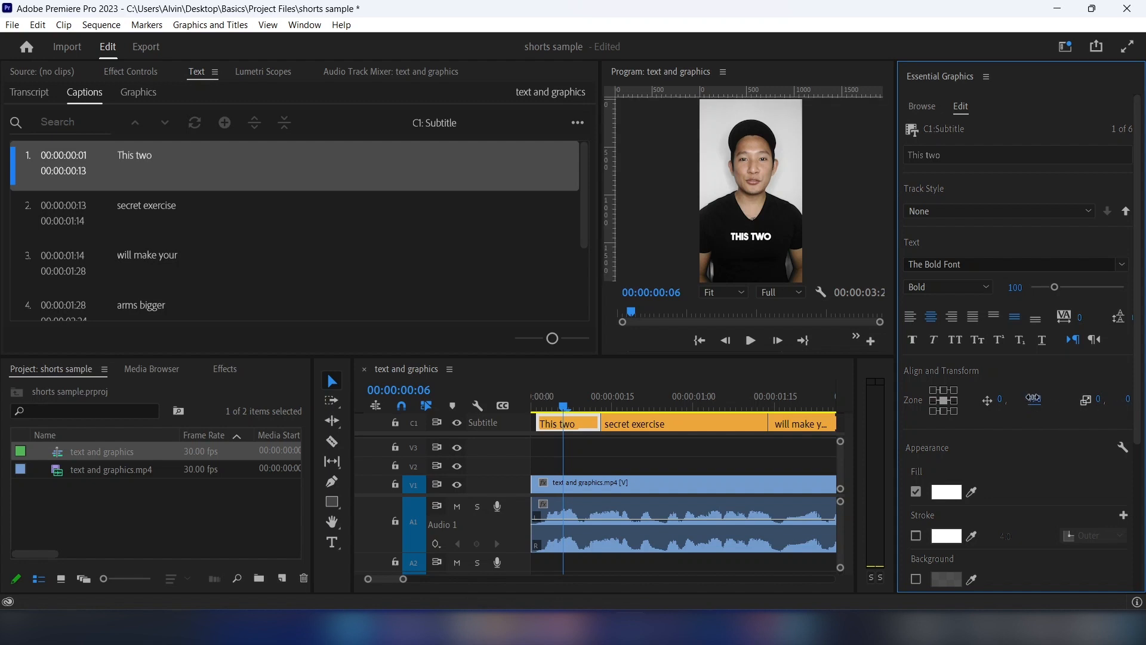
drag(1035, 398, 1062, 401)
Enable a stroke on the "This two" caption and set its color to black
scroll(999, 472, down, 2)
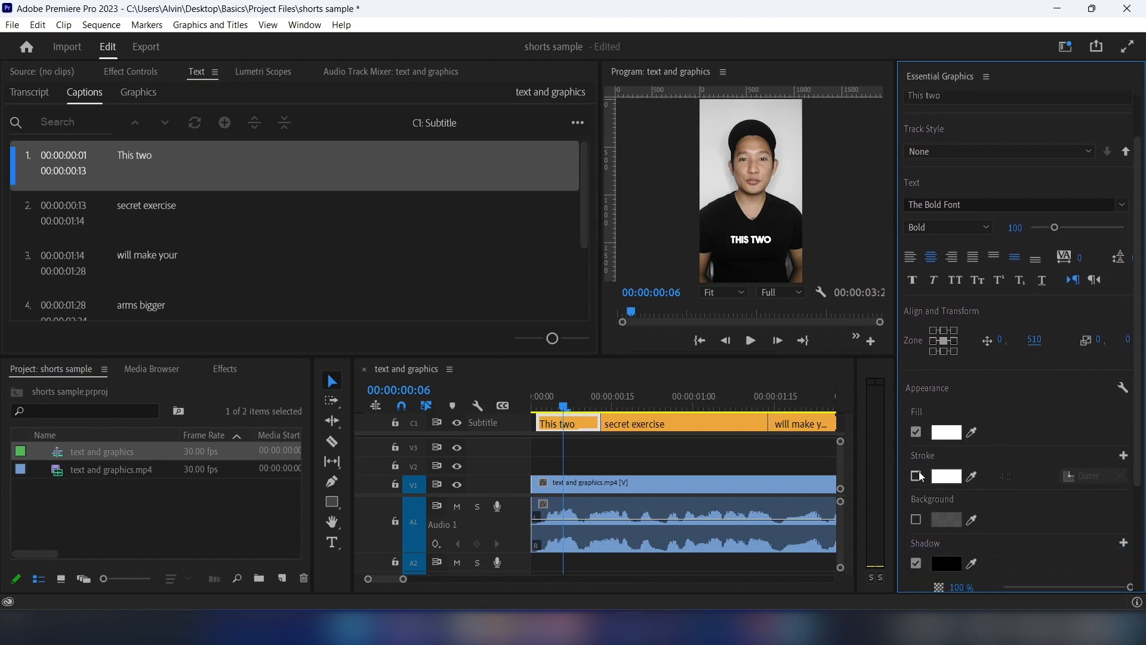
click(917, 476)
click(949, 477)
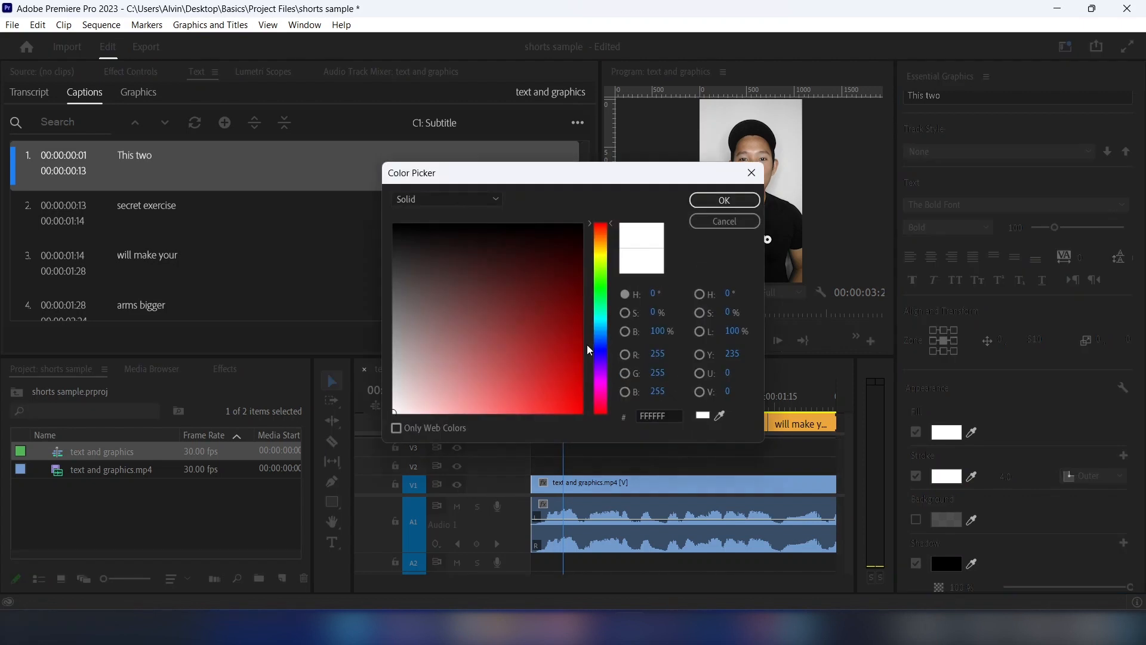
drag(507, 298, 337, 193)
click(724, 200)
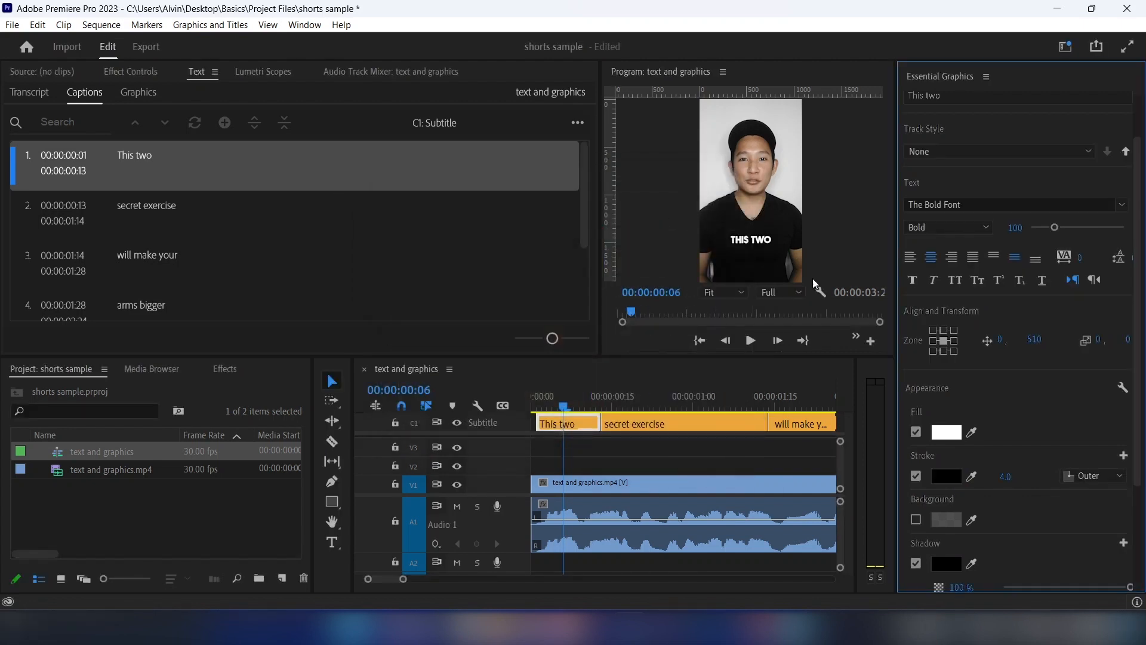
Compare the styled caption with the others, and create a track style named "aa" from the "This two" caption
click(569, 407)
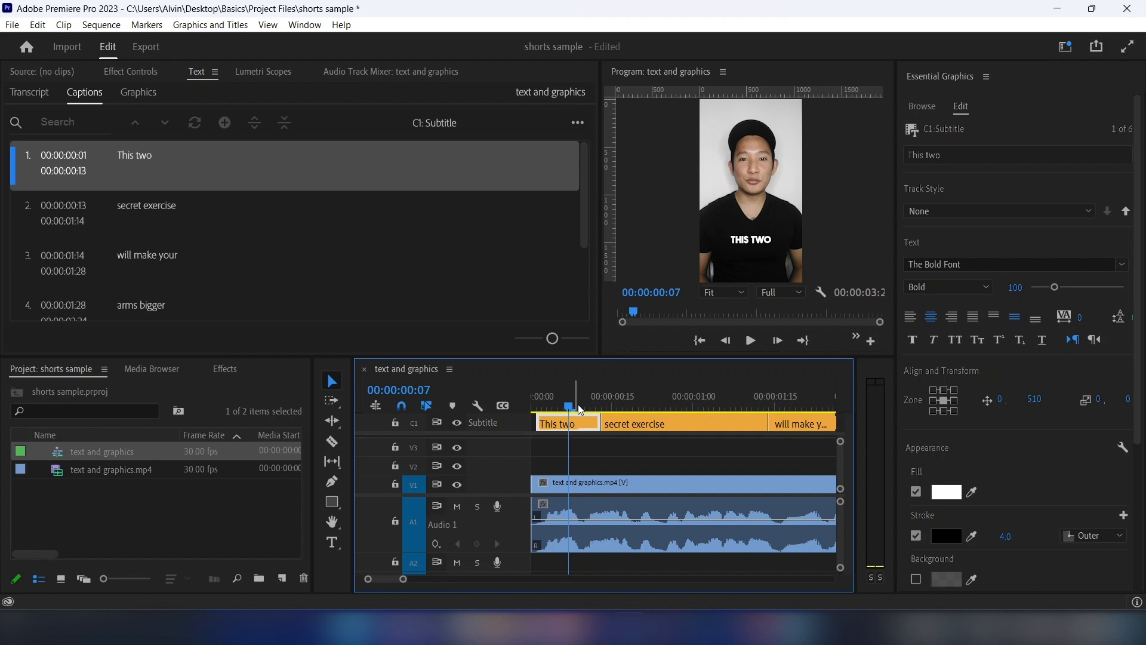
click(693, 390)
click(811, 394)
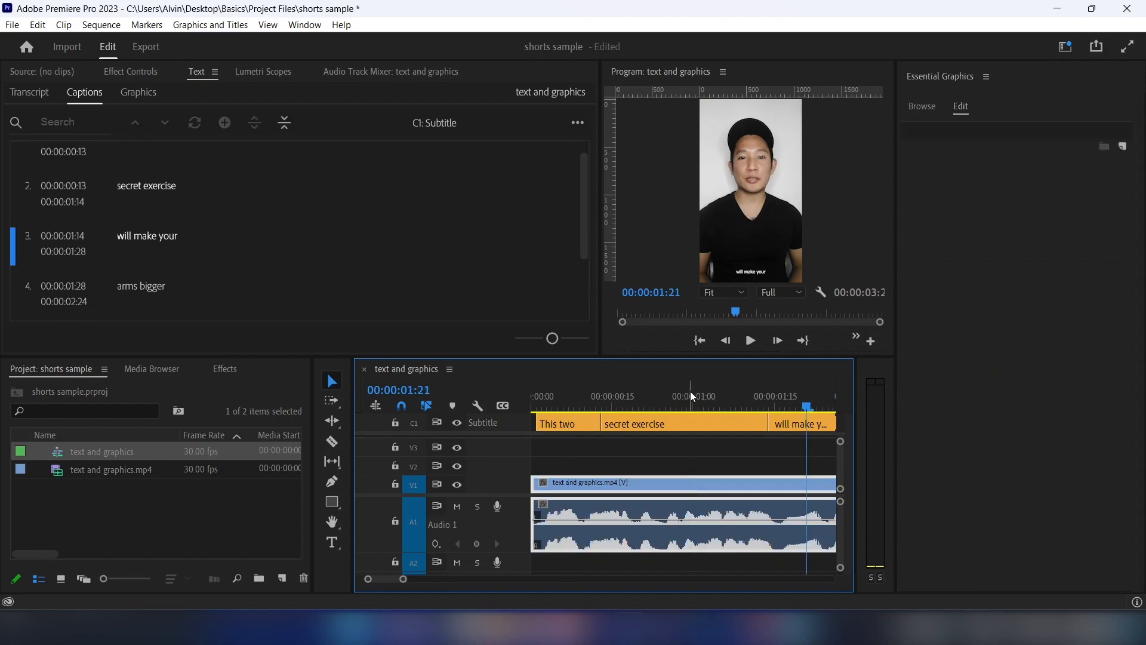
click(575, 396)
click(584, 424)
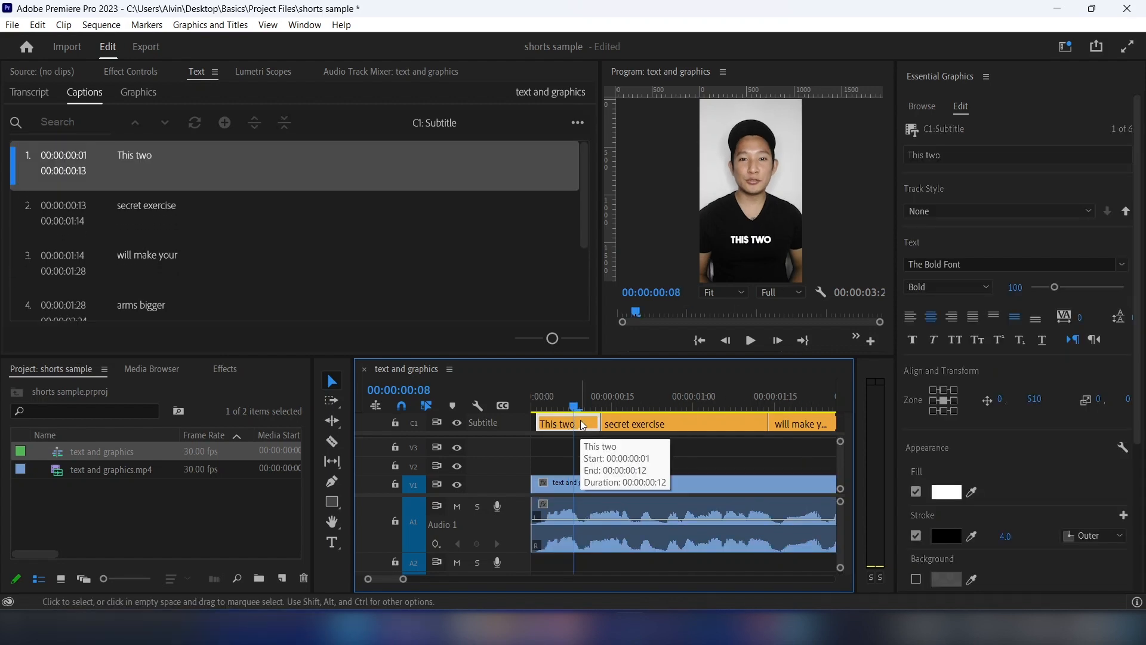
click(1054, 210)
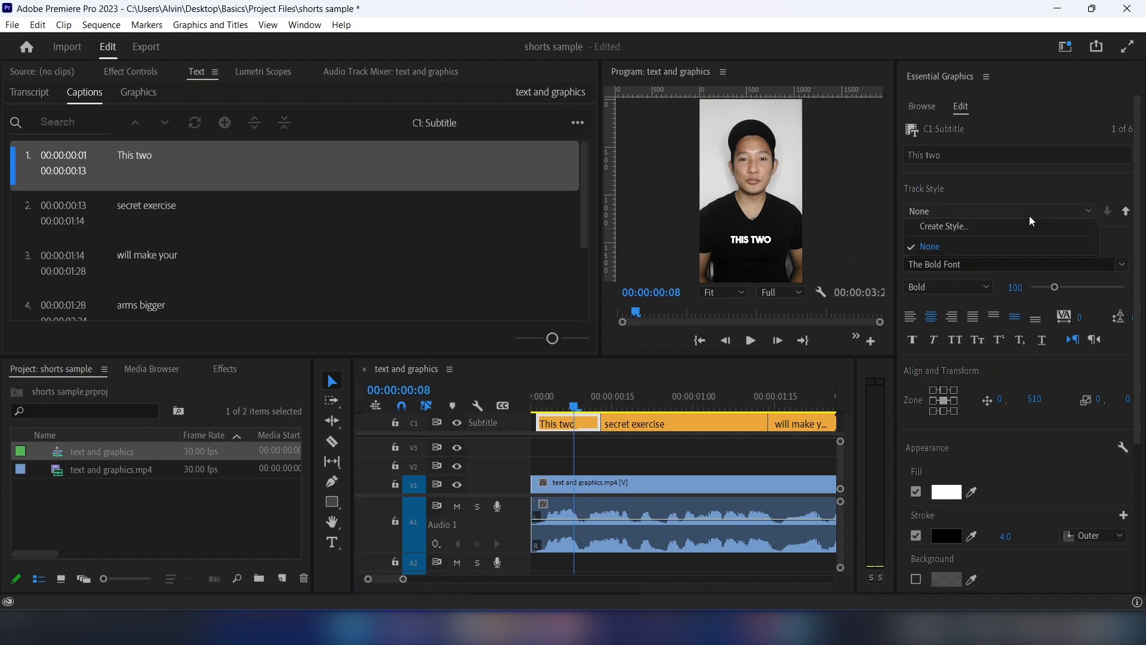
click(978, 226)
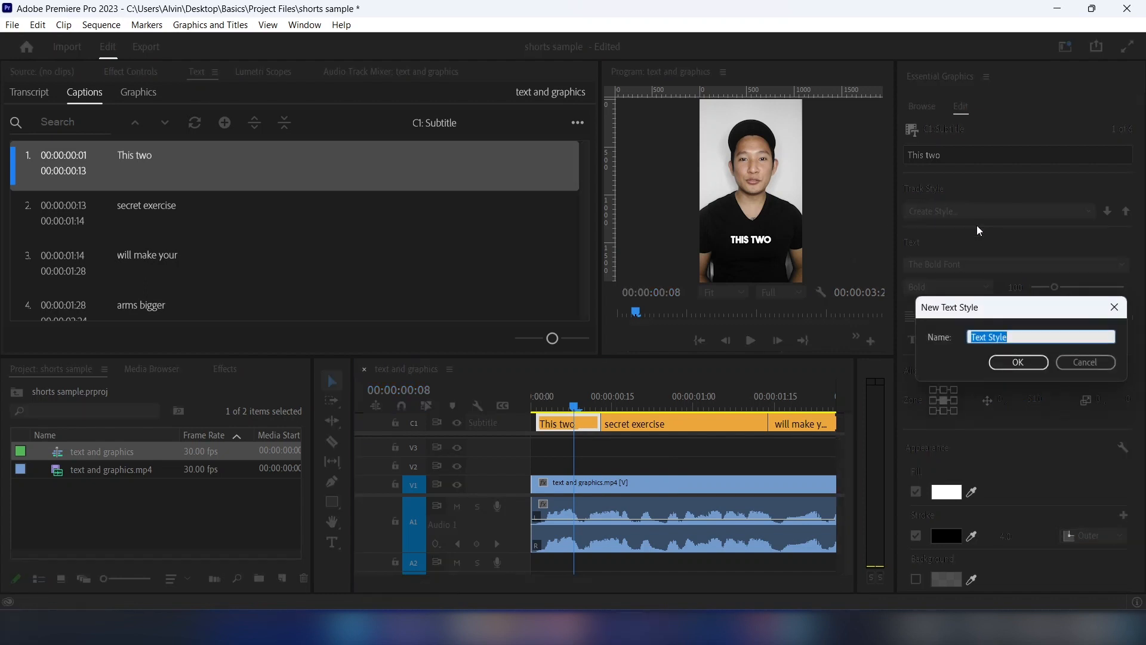
text(aa)
click(1018, 362)
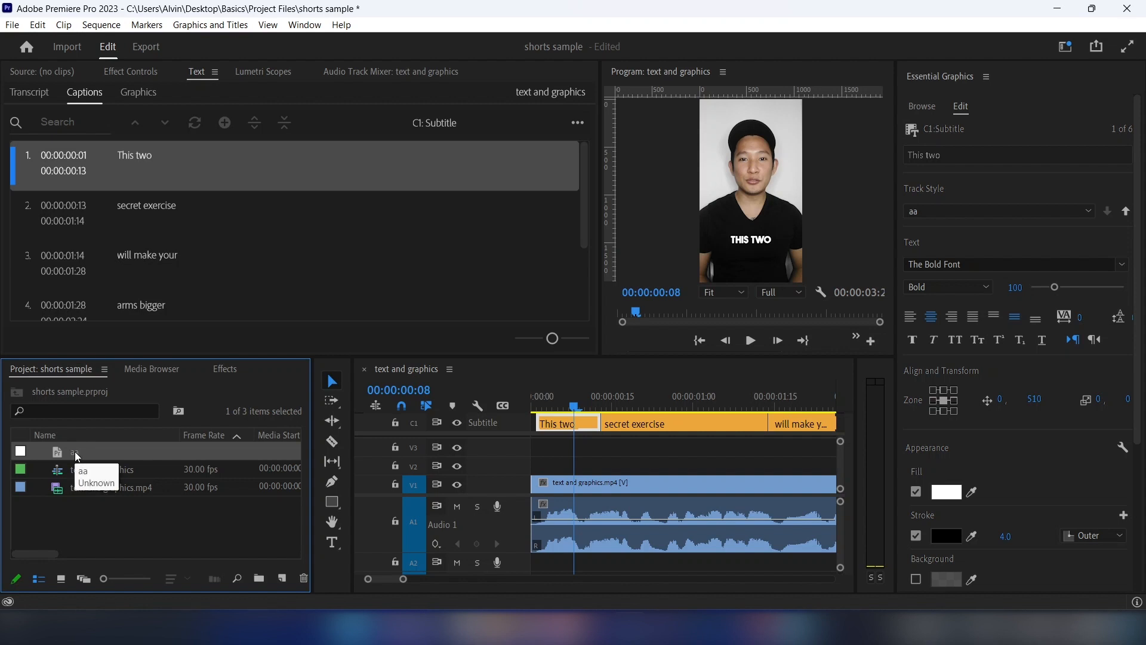
Check the styled captions along the timeline and magnify the program preview to 50% around the caption text
scroll(597, 449, down, 3)
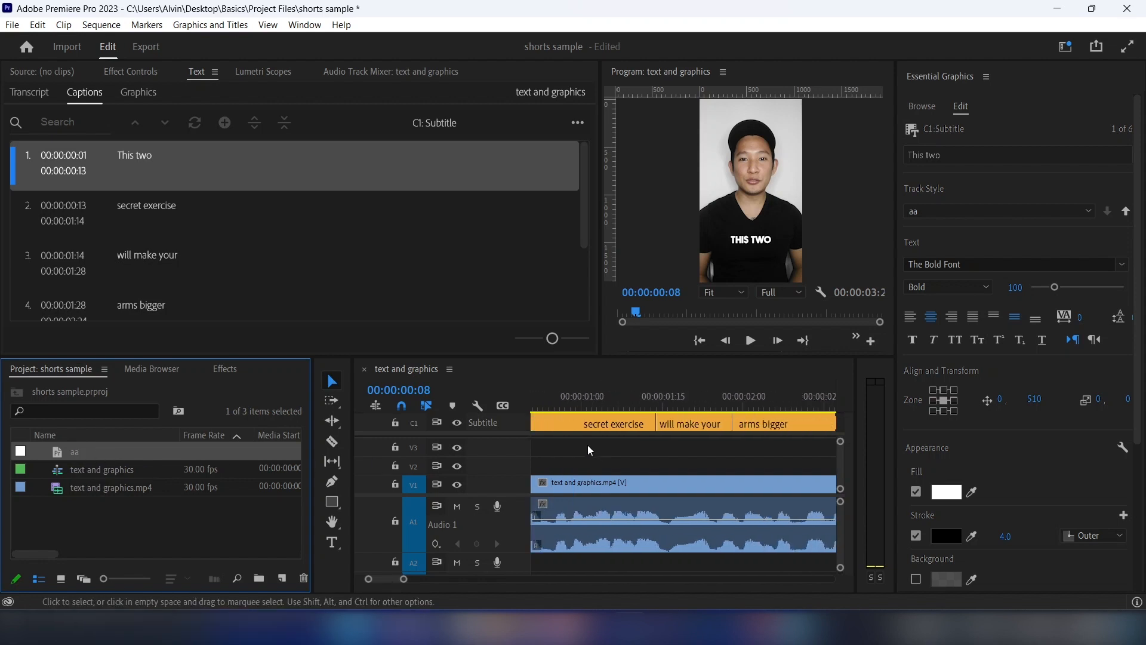
drag(585, 407, 777, 398)
scroll(773, 395, down, 2)
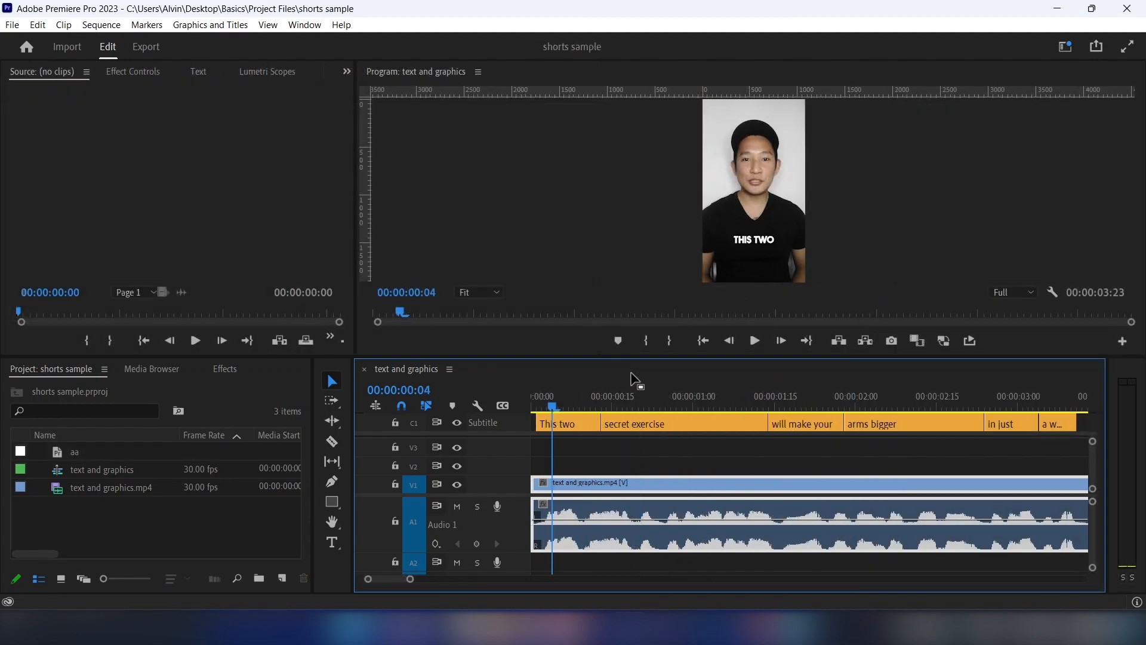
click(479, 292)
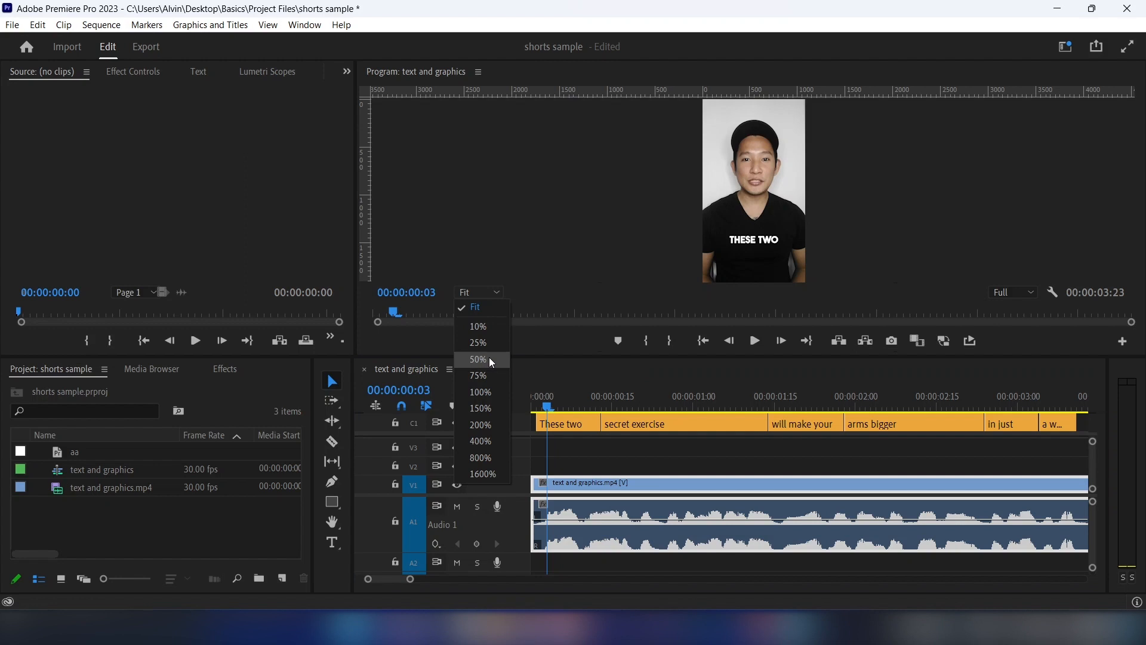
click(492, 360)
drag(1128, 192, 1129, 231)
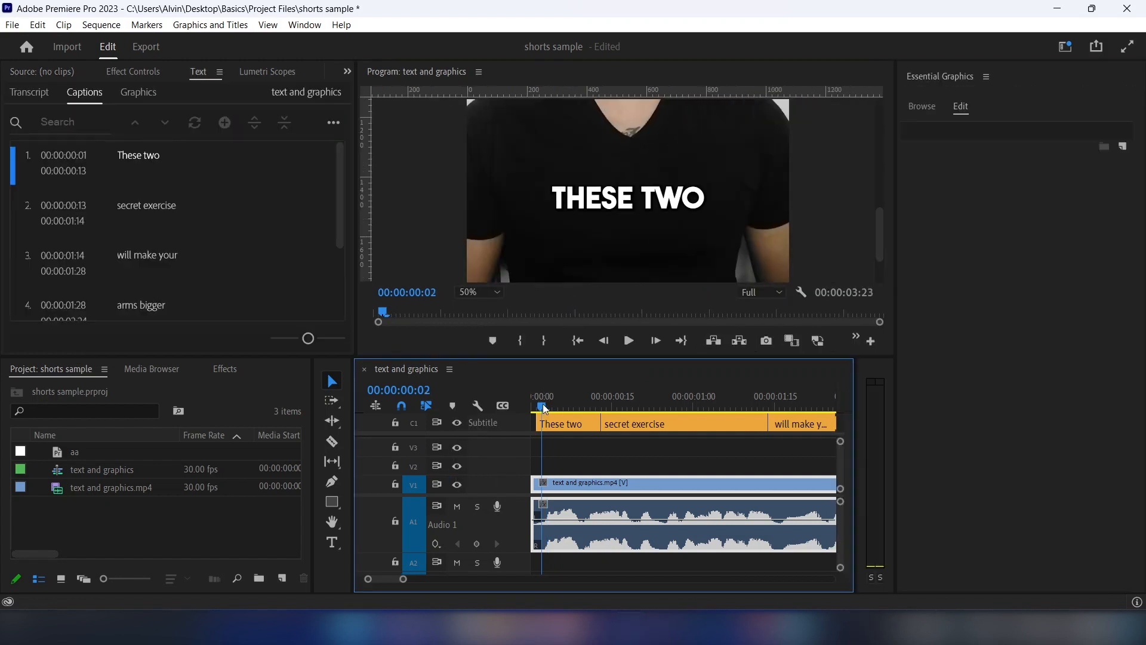
Split the "These two" caption at 00:00:00:09
drag(541, 408, 582, 407)
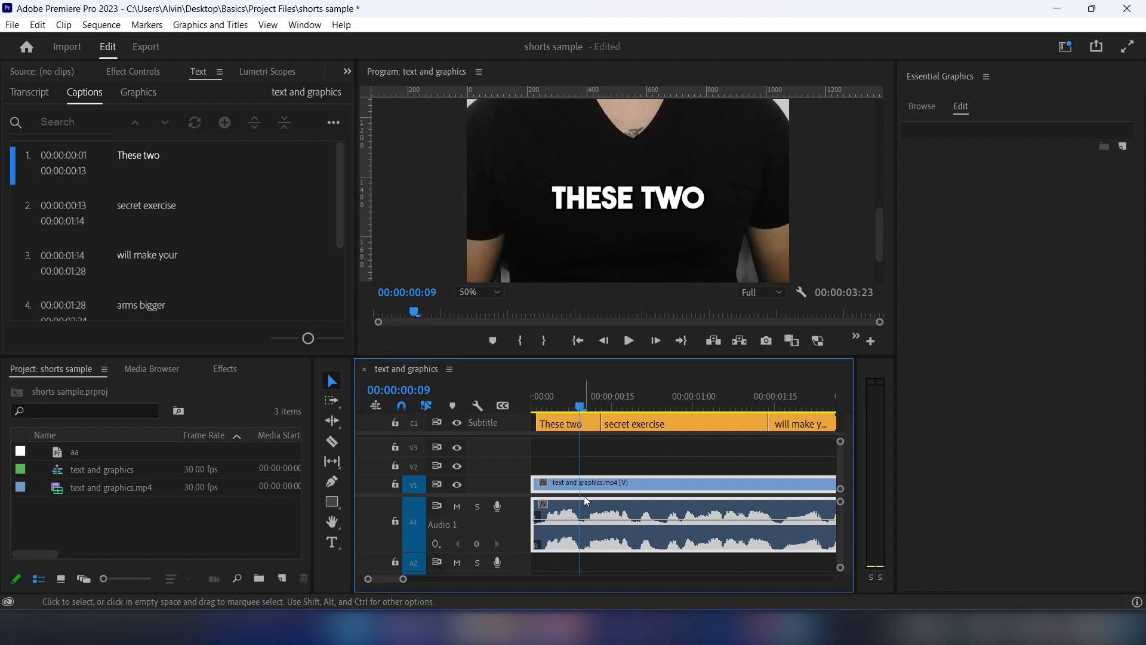
click(590, 424)
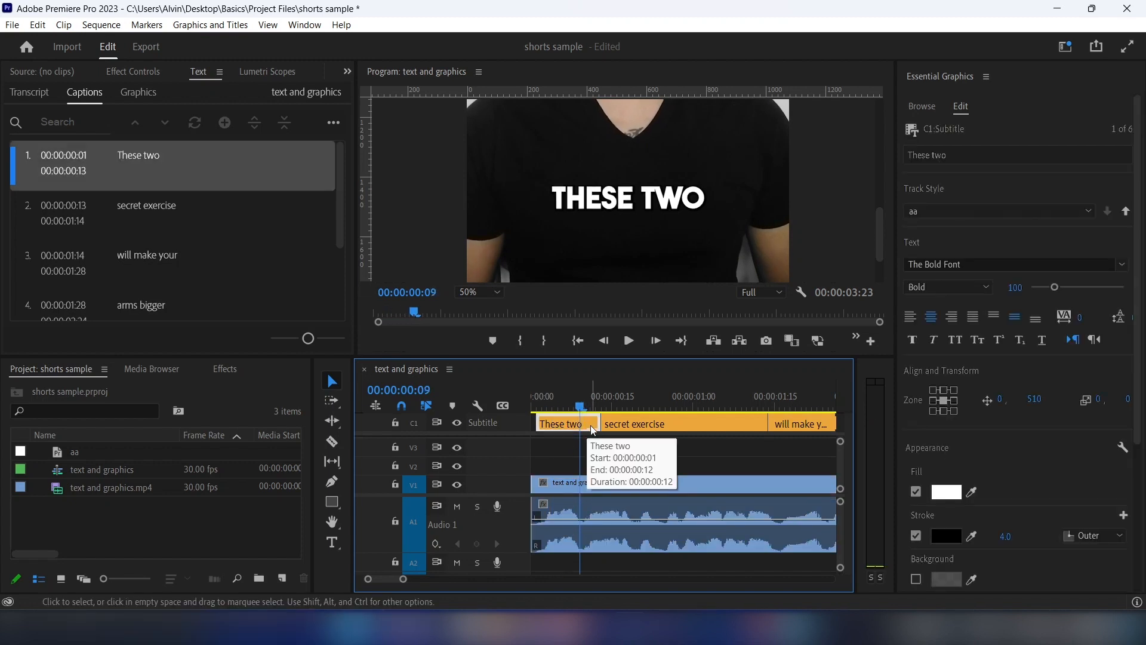
key(ctrl+k)
Fill the word "THESE" in the first "These two" caption with yellow FFFA00 and copy the color code
key(Left)
key(Left)
key(Left)
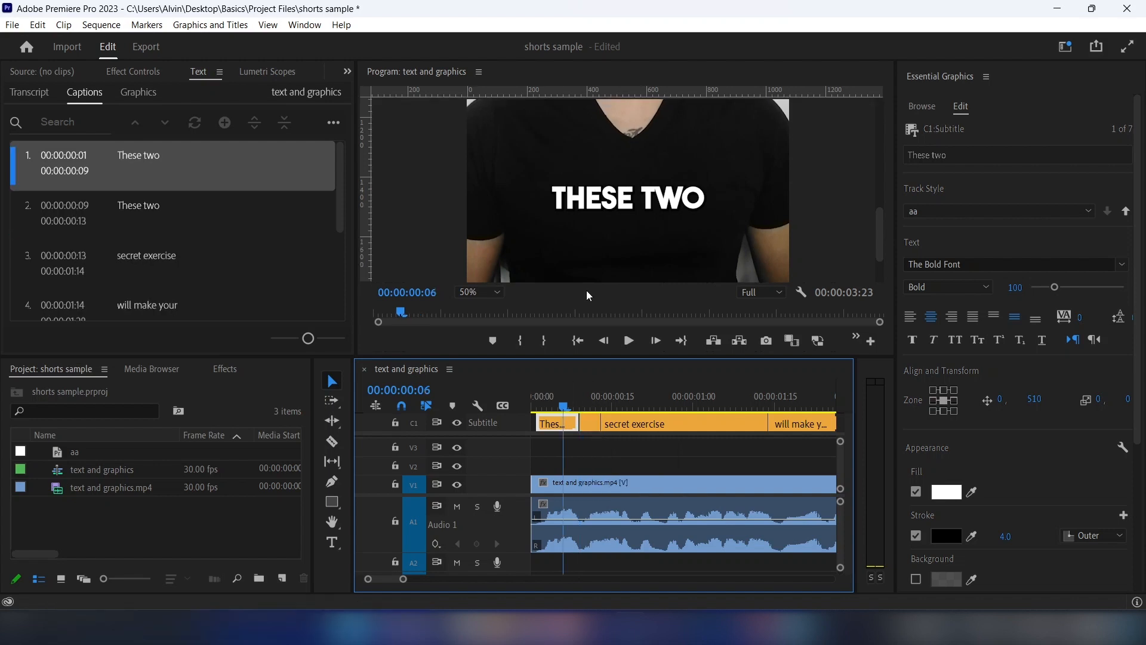
double_click(609, 202)
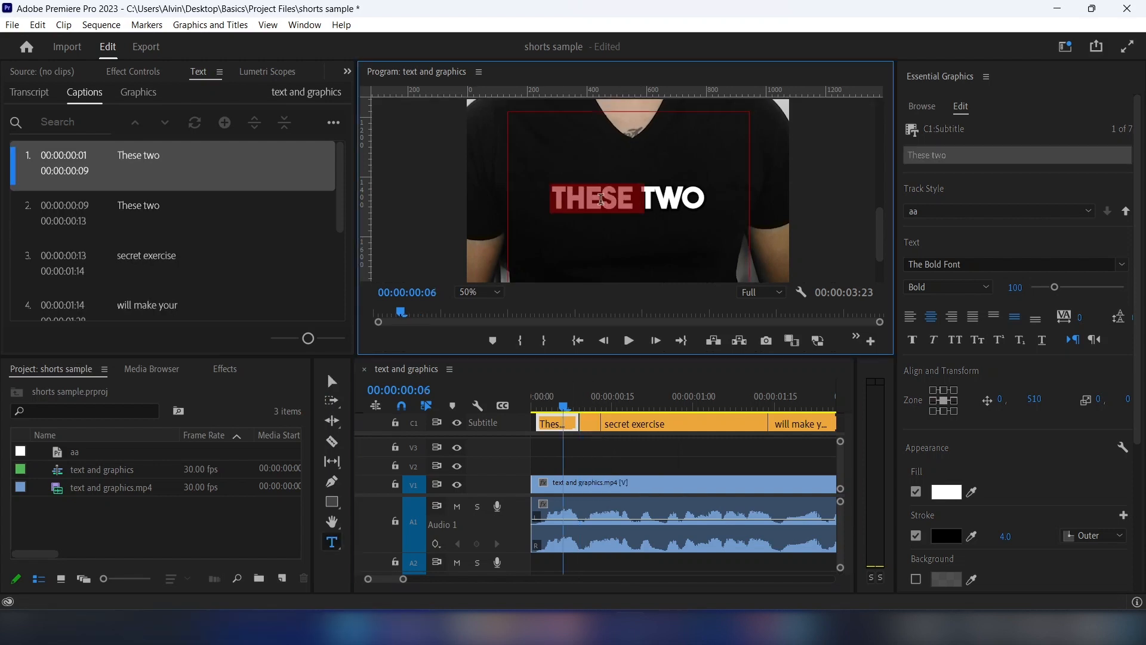
click(955, 484)
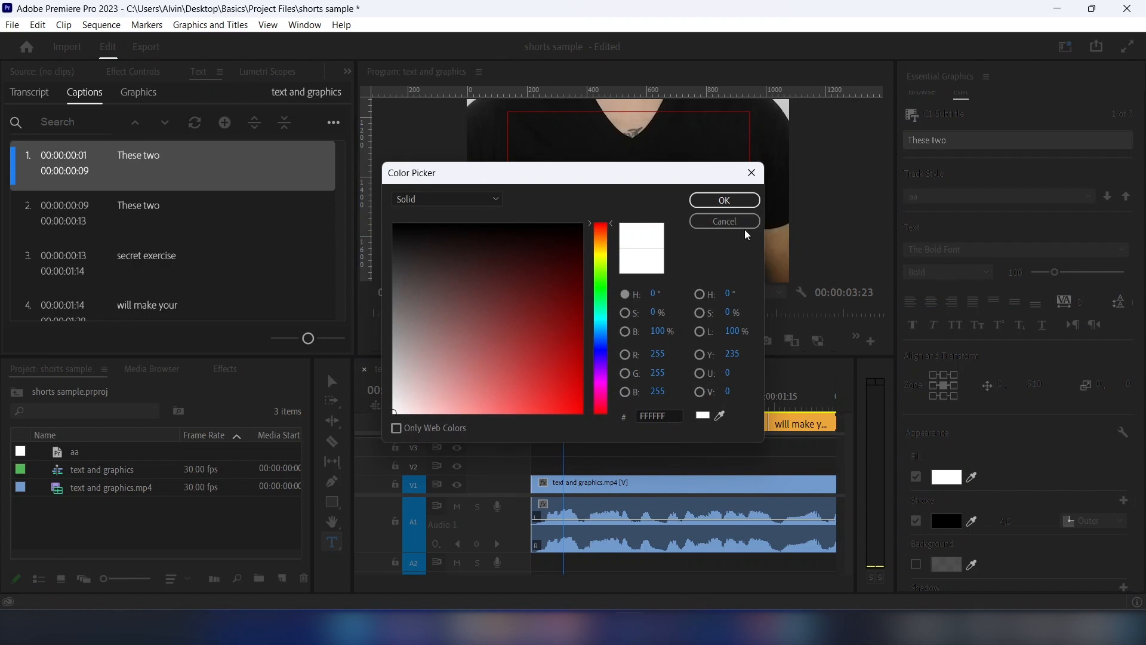
click(602, 254)
drag(566, 409, 584, 420)
key(ctrl+c)
click(657, 414)
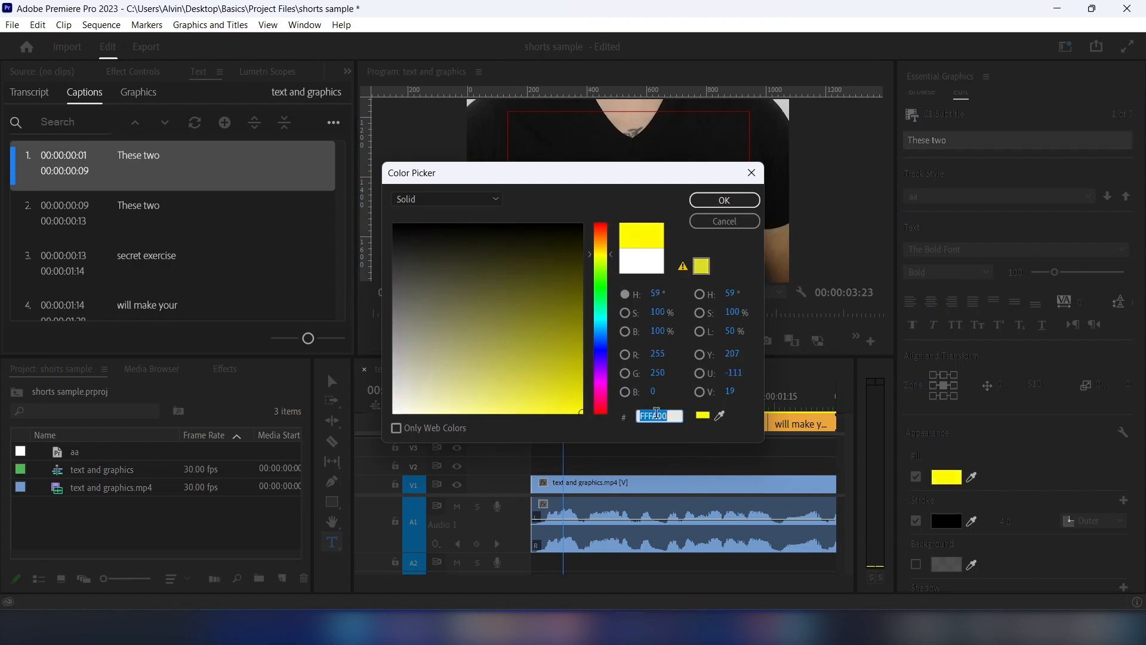
click(821, 611)
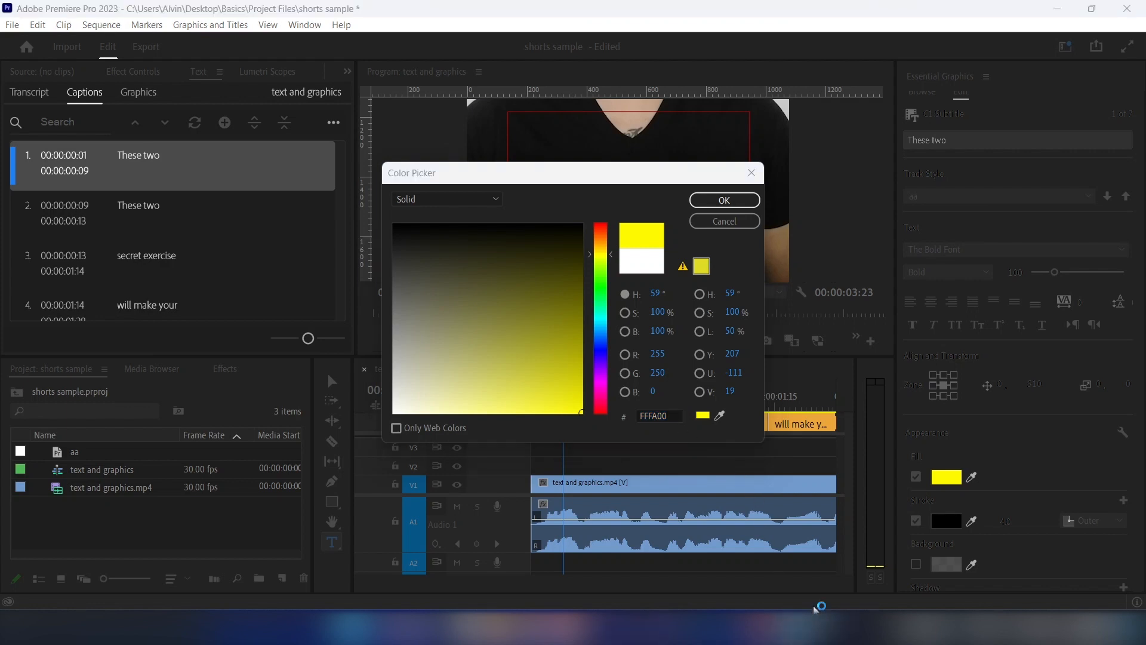
click(734, 199)
Fill the word "TWO" in the second "These two" caption with the copied yellow, FFFA00
drag(585, 409, 596, 405)
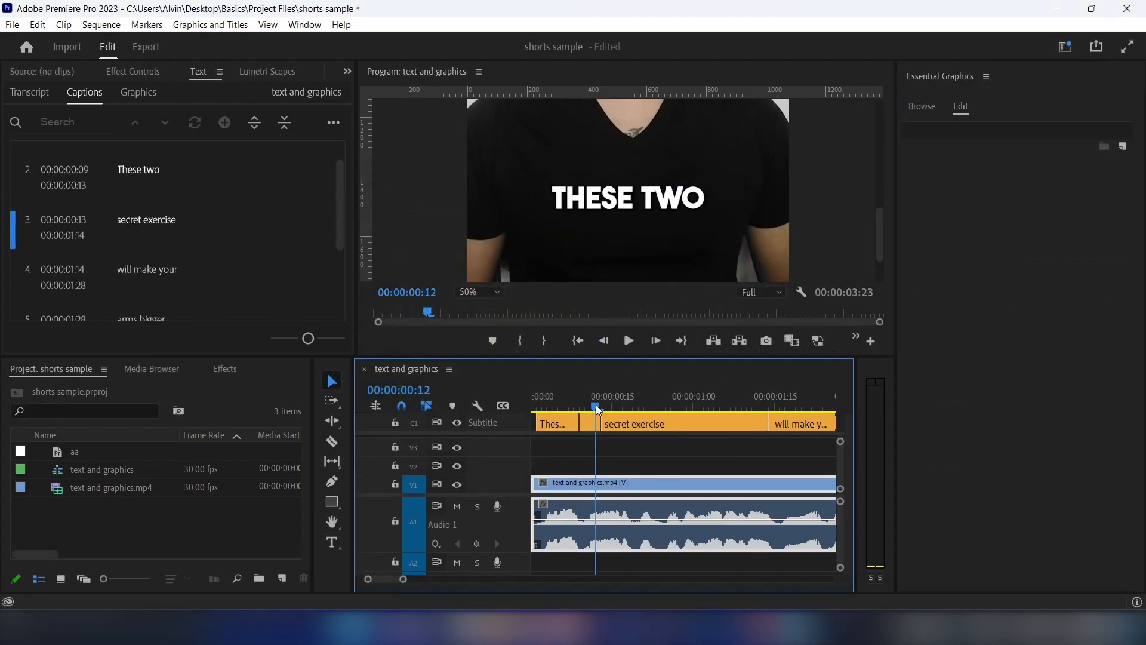
click(592, 420)
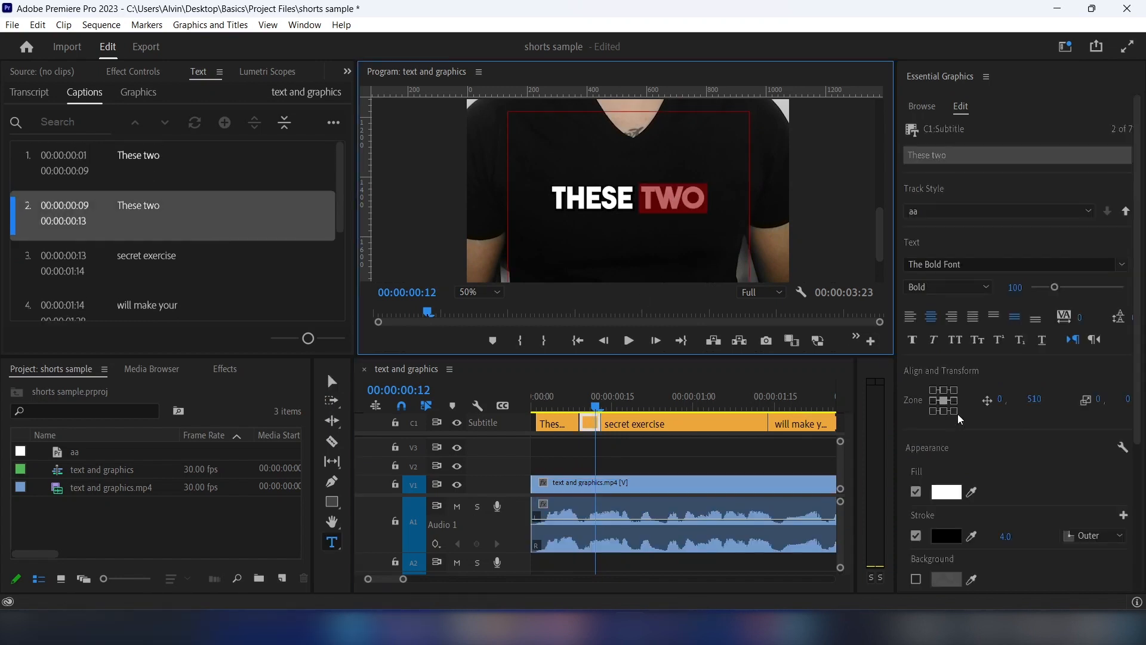
click(946, 491)
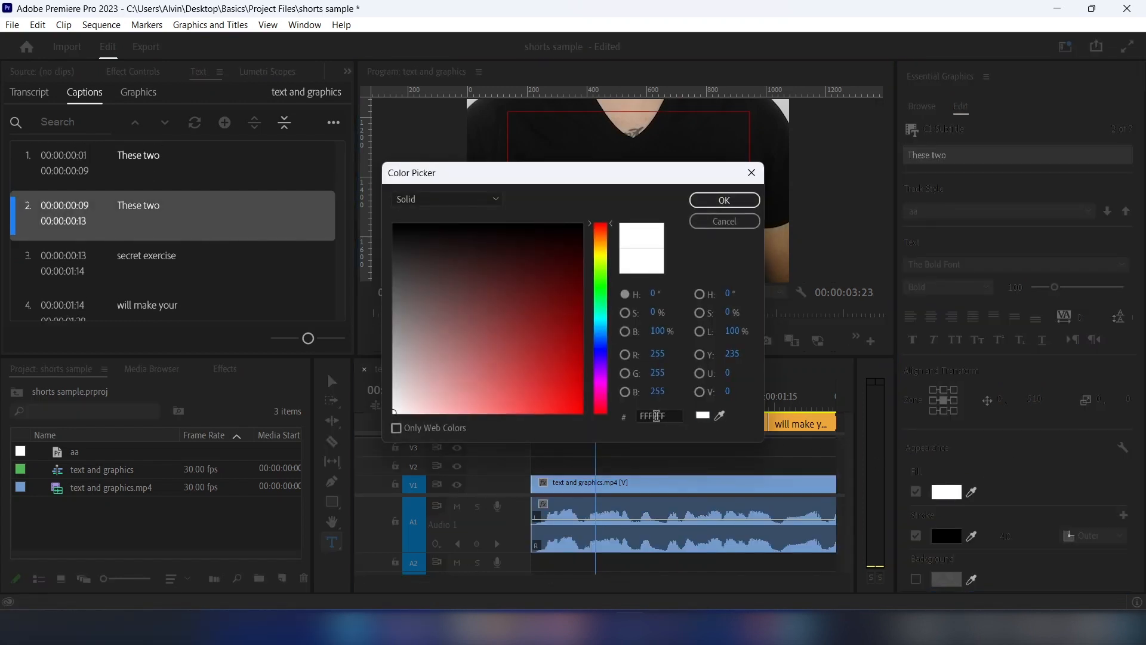
double_click(657, 416)
key(ctrl+v)
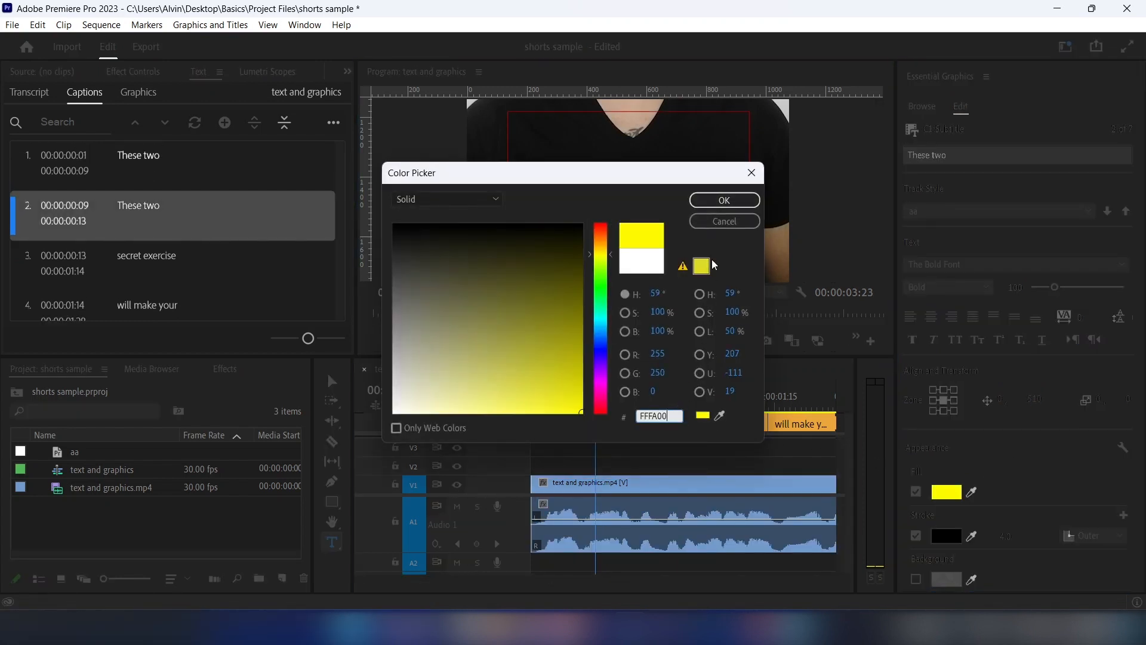
click(727, 201)
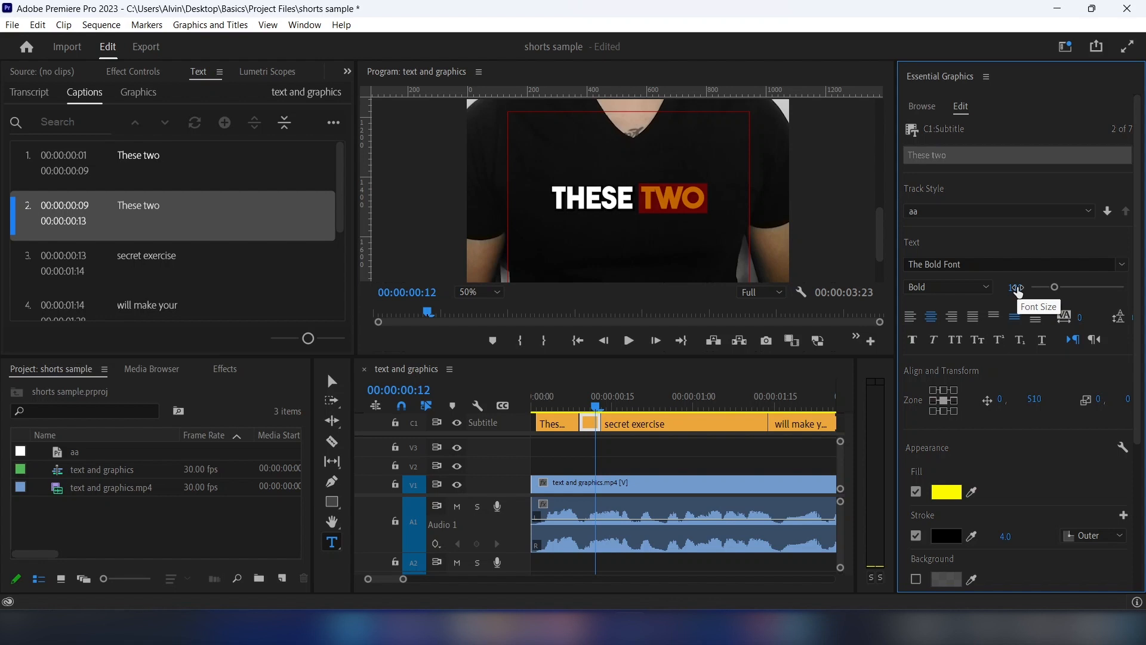
Set the font size of the highlighted word "TWO" to 110
click(1016, 288)
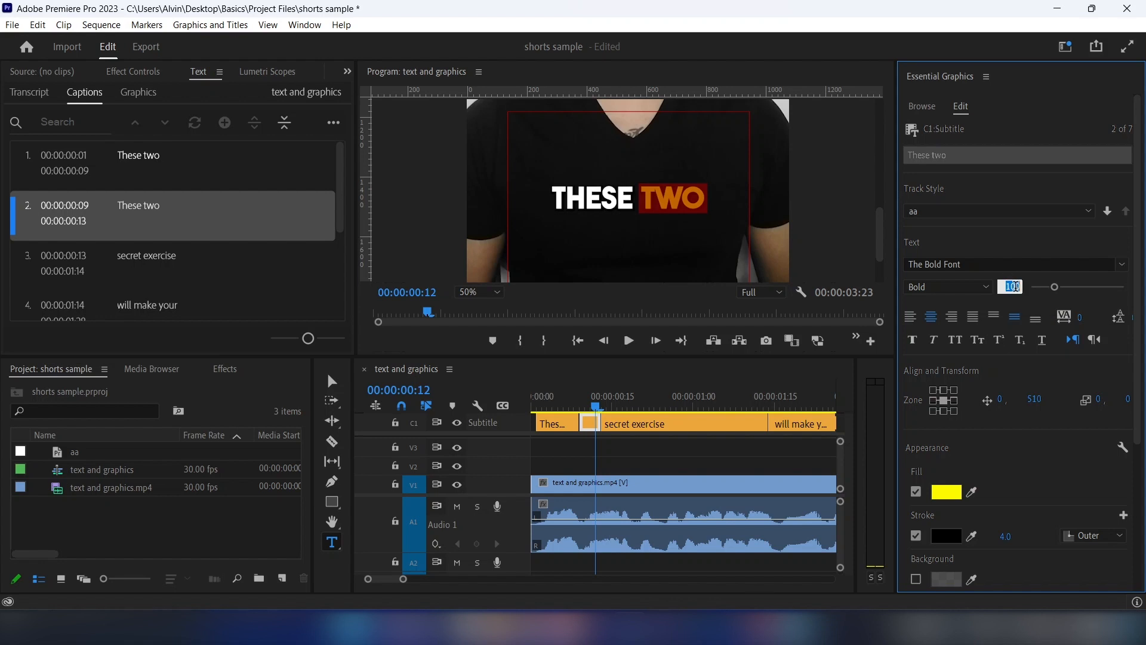
text(110)
key(Return)
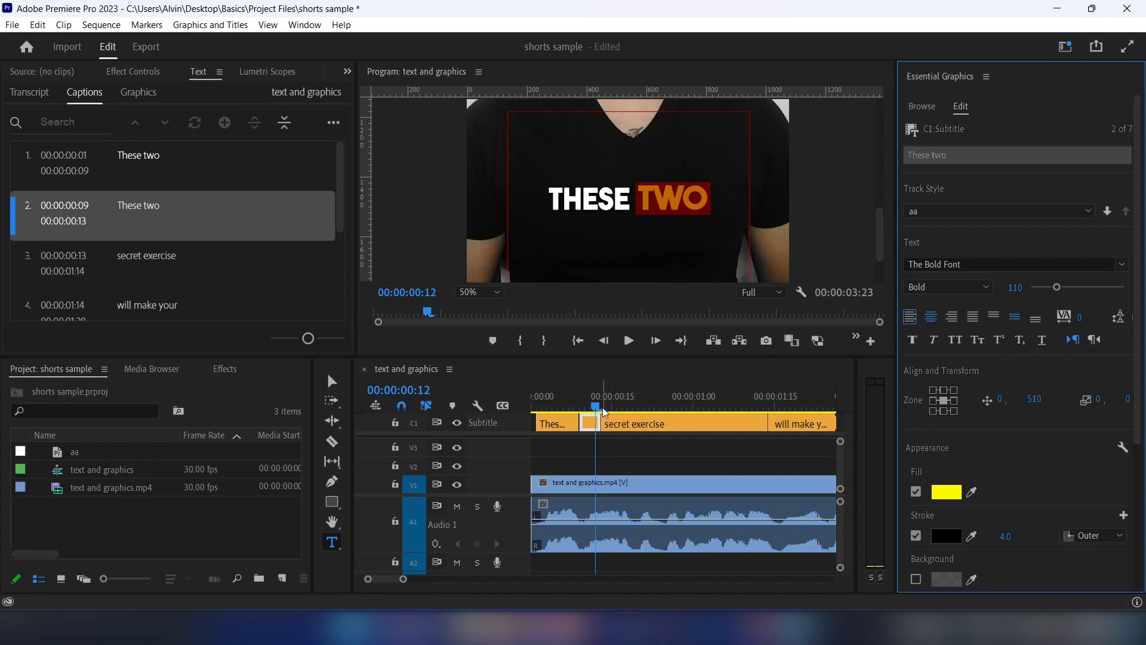
Split the "secret exercise" caption at 00:00:00:24
drag(604, 412, 663, 408)
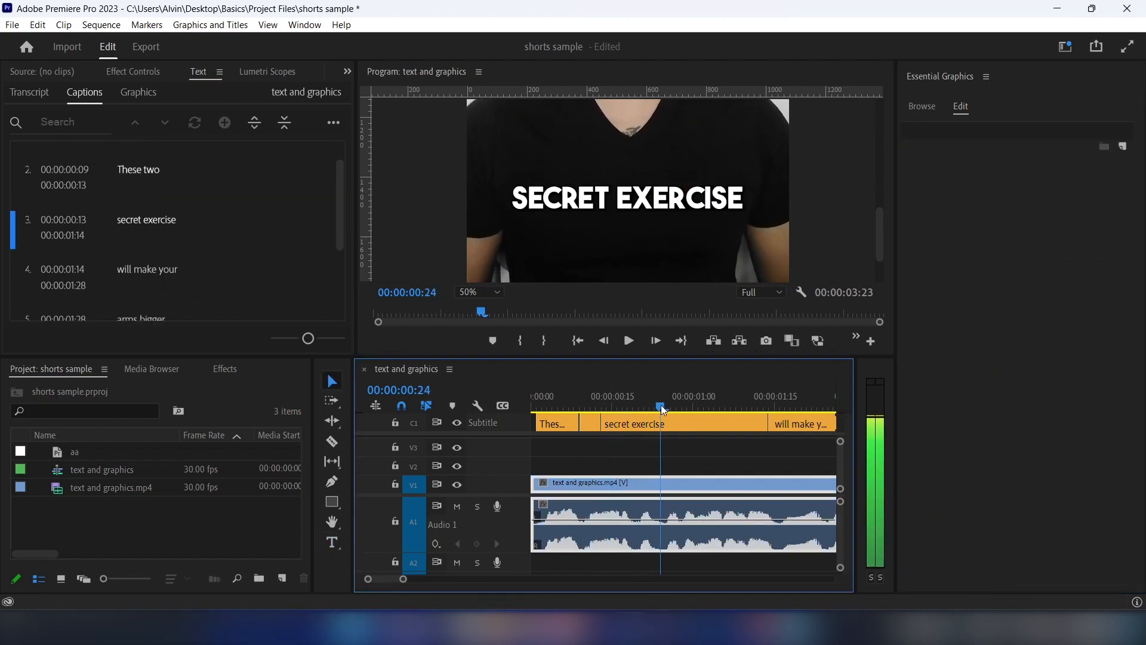
click(684, 427)
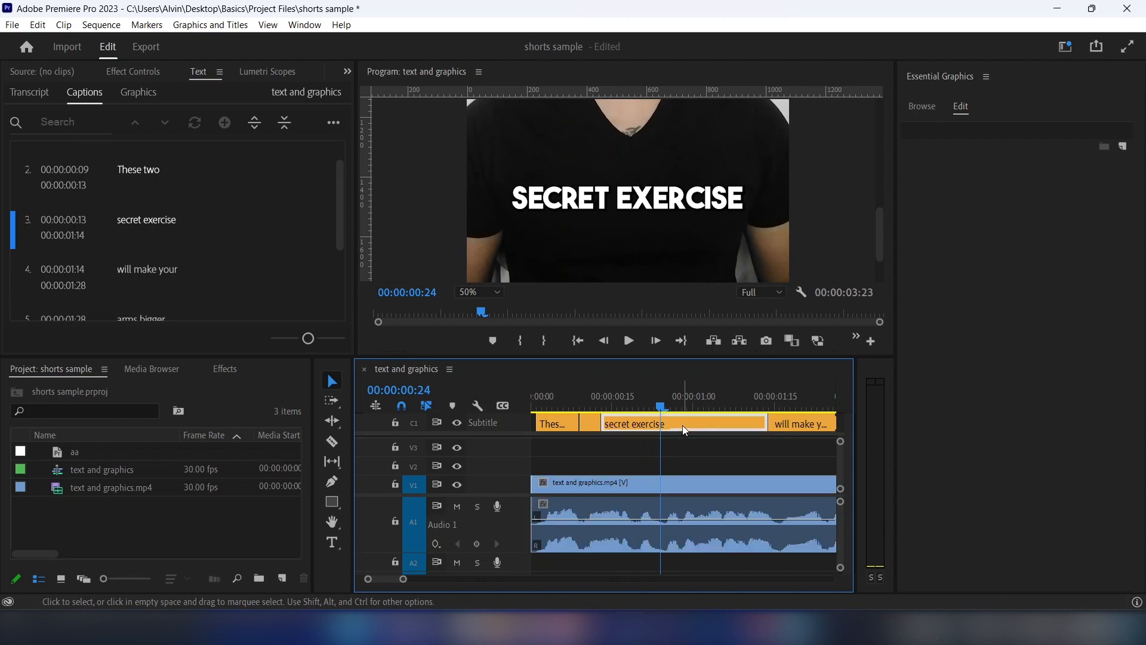
key(ctrl+k)
Fill the word "SECRET" in the first "secret exercise" caption with yellow
click(623, 391)
key(t)
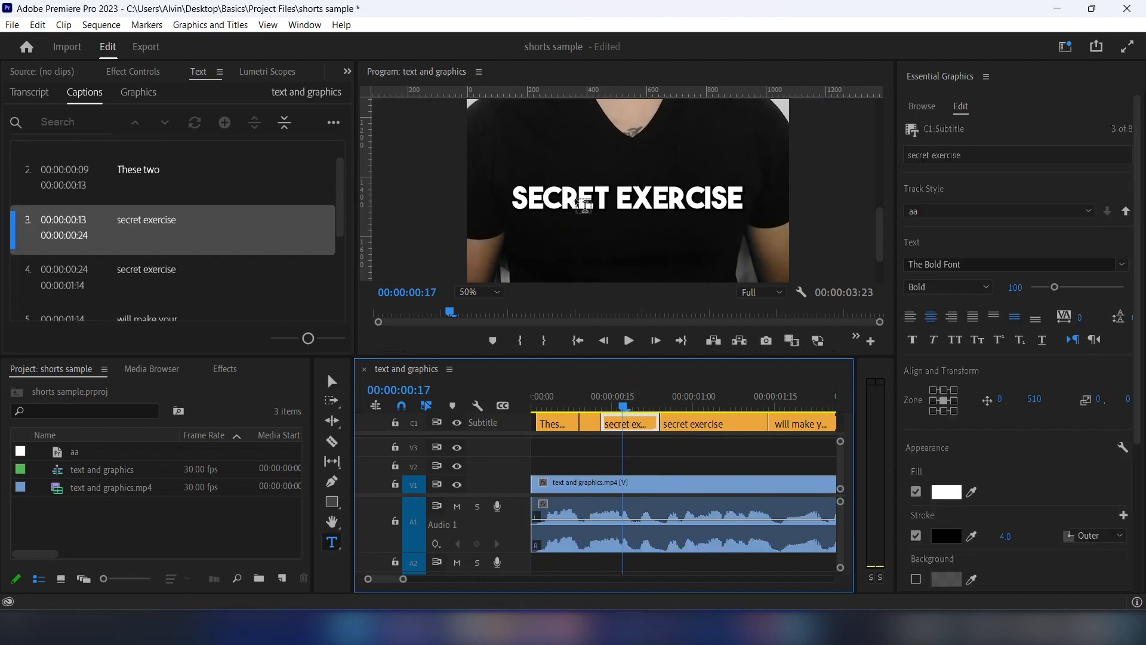
double_click(576, 197)
click(948, 492)
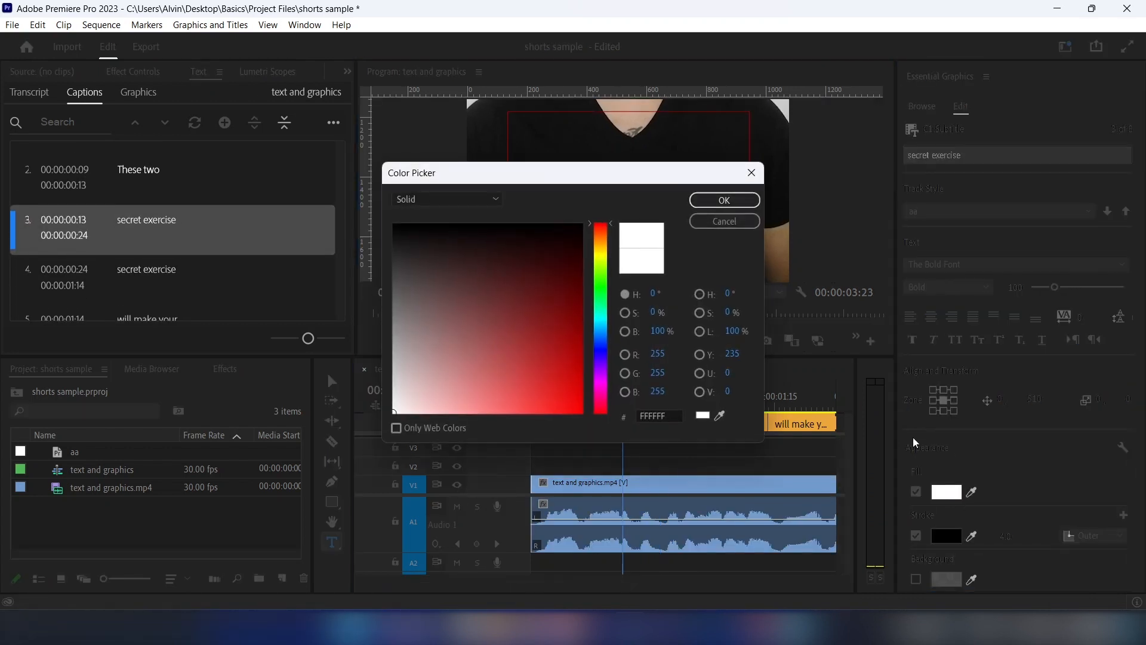
double_click(653, 414)
text(FFFF00)
click(724, 200)
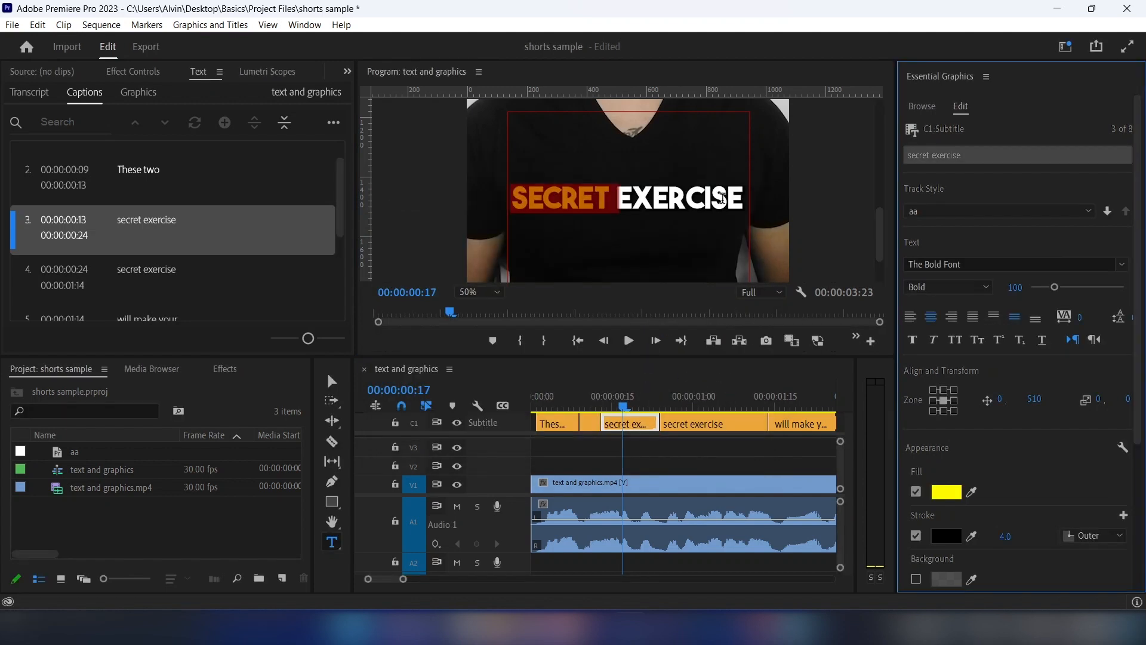
Fill the word "EXERCISE" in the second "secret exercise" caption with yellow
click(666, 396)
drag(666, 398, 747, 403)
double_click(679, 198)
click(946, 493)
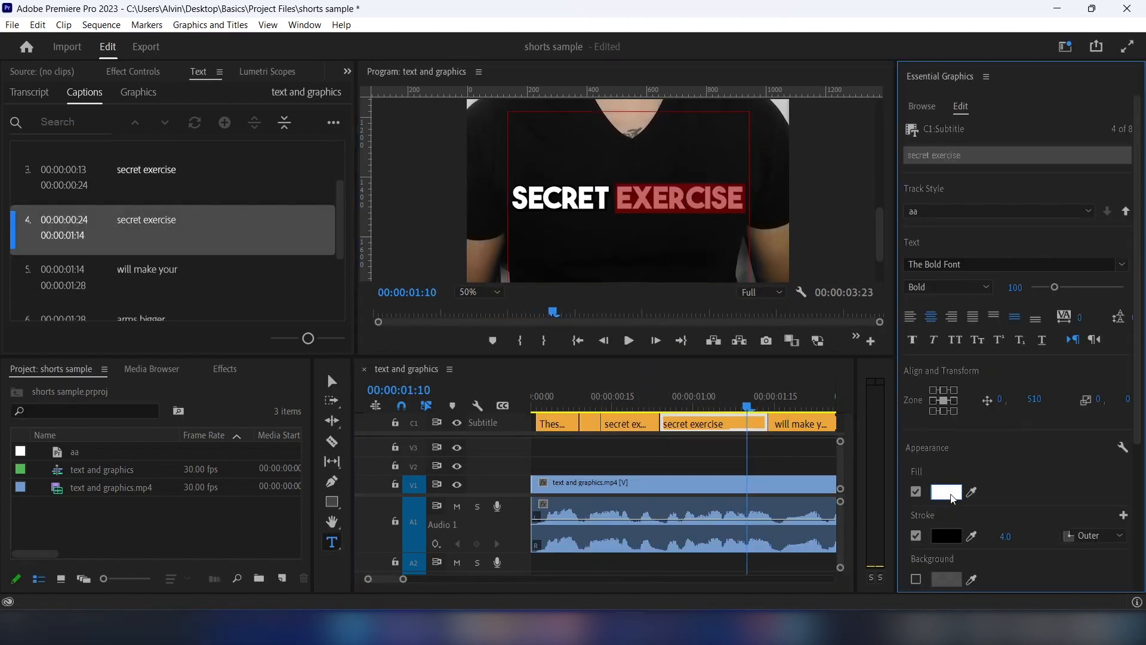
click(656, 414)
text(FFFF00)
click(724, 200)
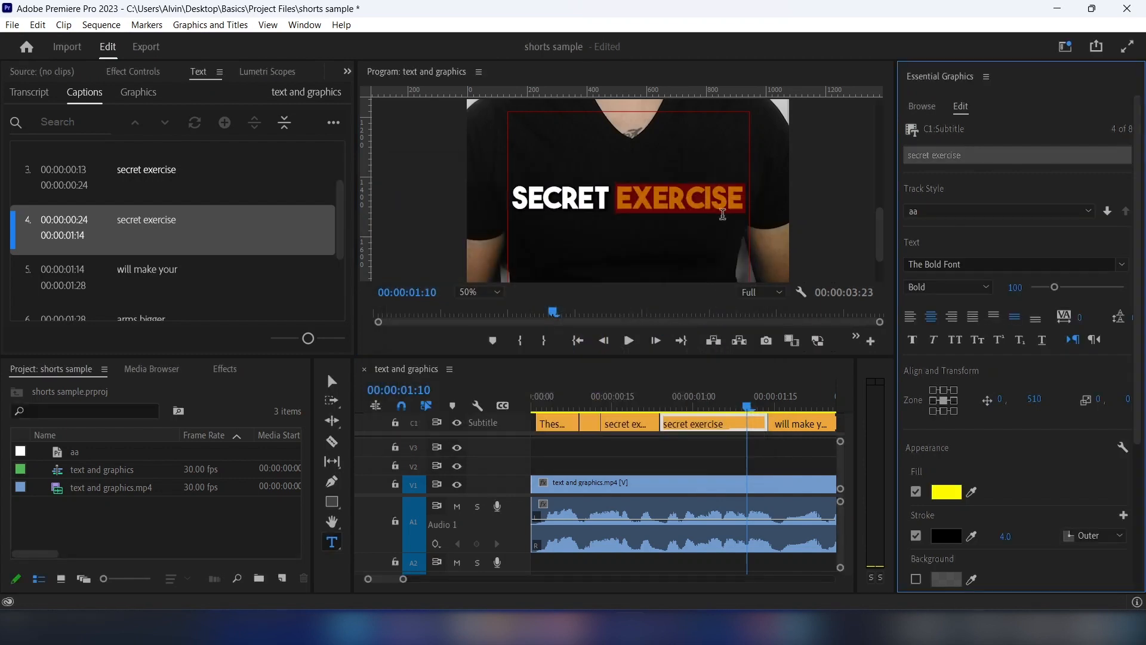
Split the "will make your" caption at 00:00:01:20
scroll(689, 427, down, 3)
key(v)
drag(650, 402, 649, 428)
click(649, 424)
key(ctrl+k)
Set the font size of the word "WILL" in the first "will make your" caption to 110
click(630, 405)
key(t)
double_click(540, 197)
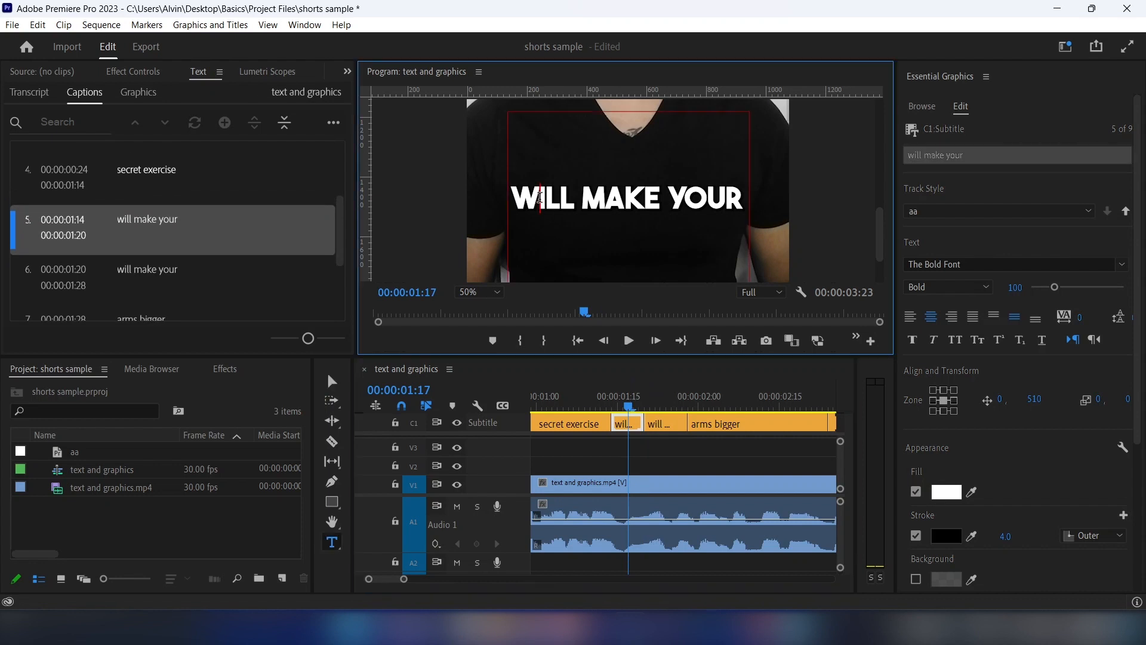
click(1017, 288)
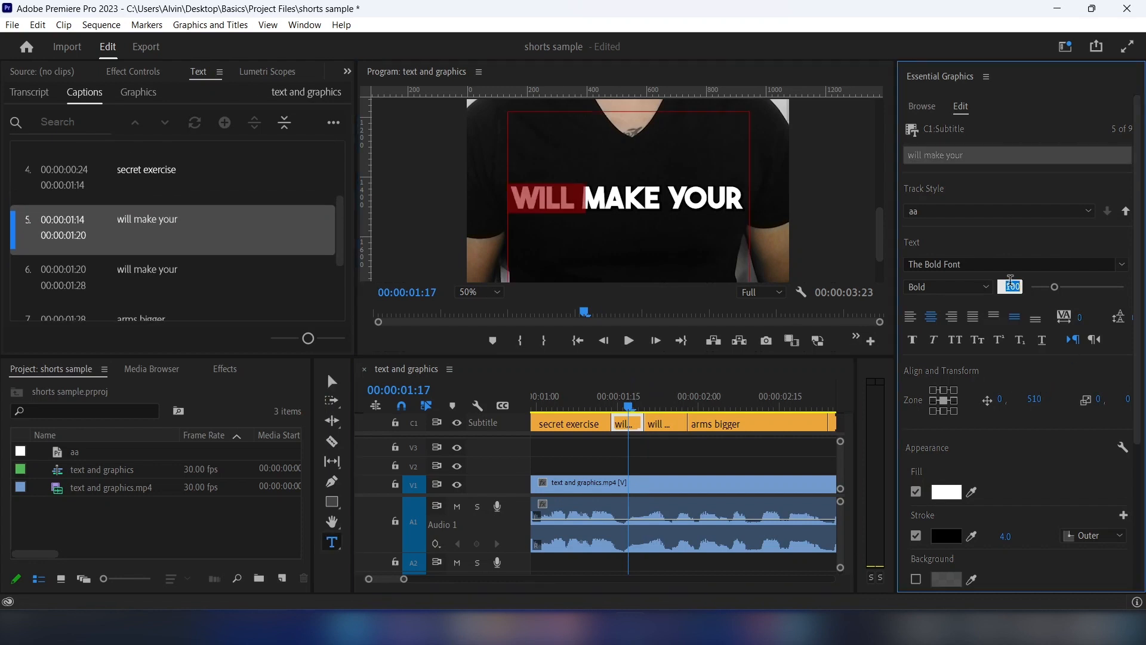
text(110)
key(Return)
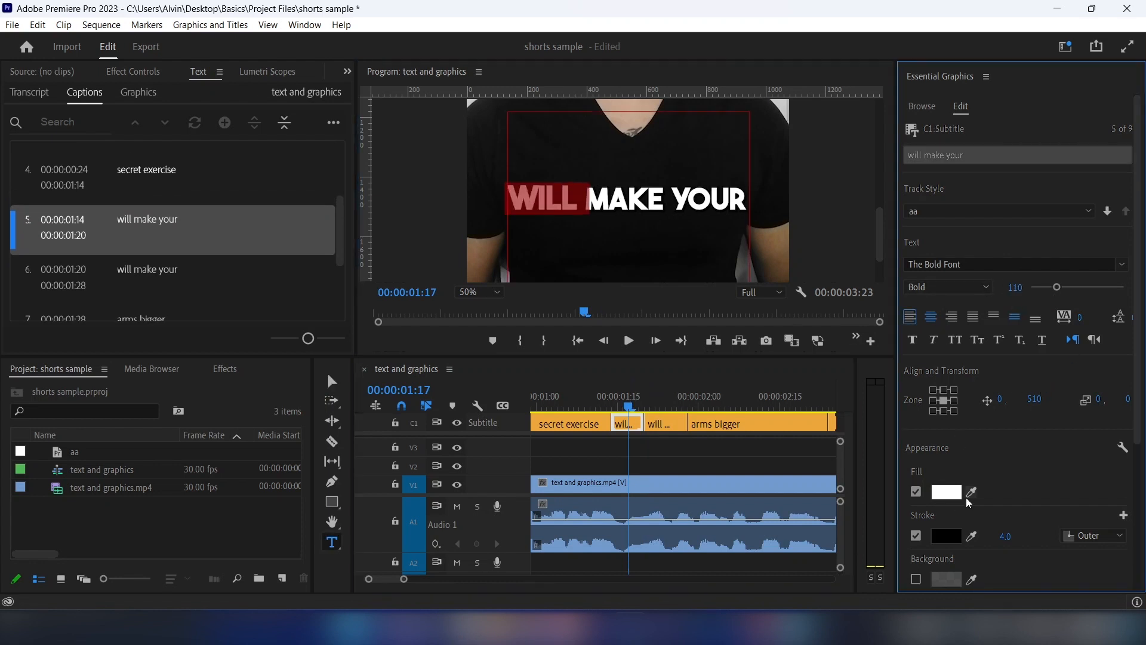
Fill the enlarged word "WILL" in the first "will make your" caption with yellow FFFA00
click(948, 492)
double_click(654, 411)
text(FFFA00)
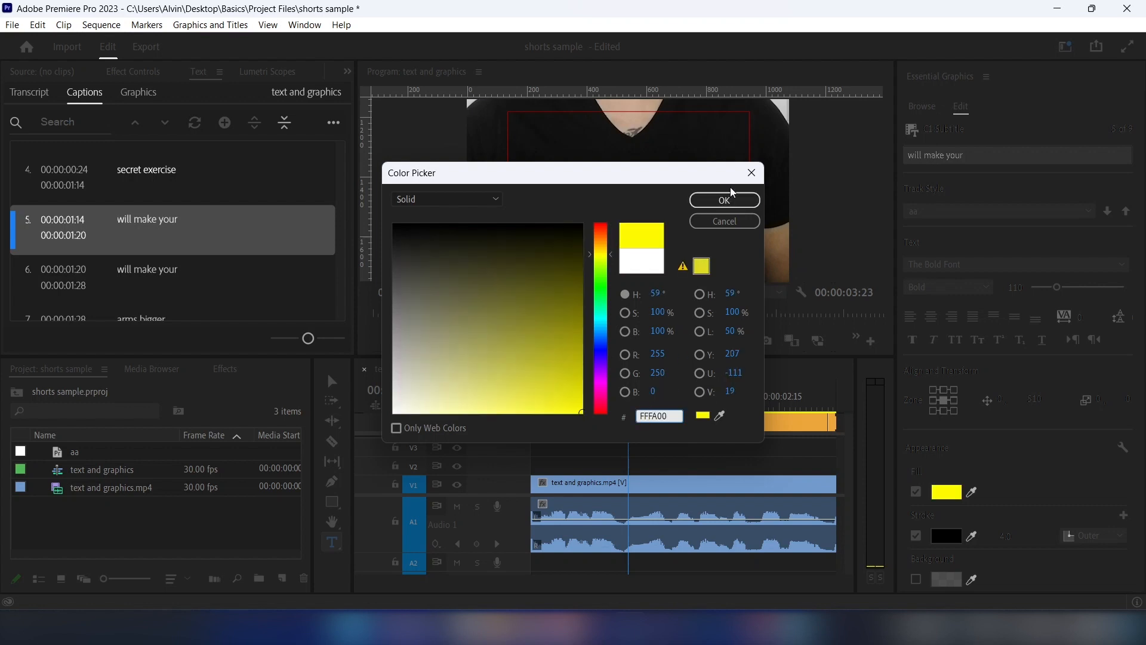
click(724, 200)
Split the second "will make your" caption at 00:00:01:24
drag(640, 399, 665, 399)
click(659, 422)
key(ctrl+k)
Set the font size of the word "MAKE" in the second "will make your" caption to 110
key(Left)
key(Left)
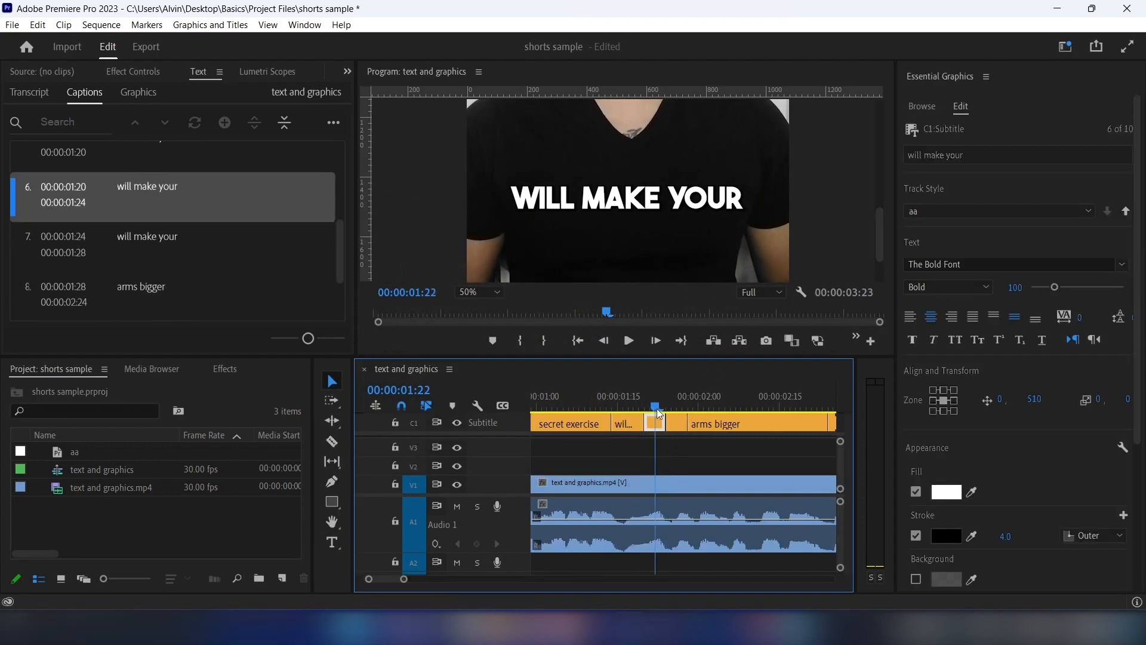
click(664, 422)
double_click(623, 200)
click(1013, 287)
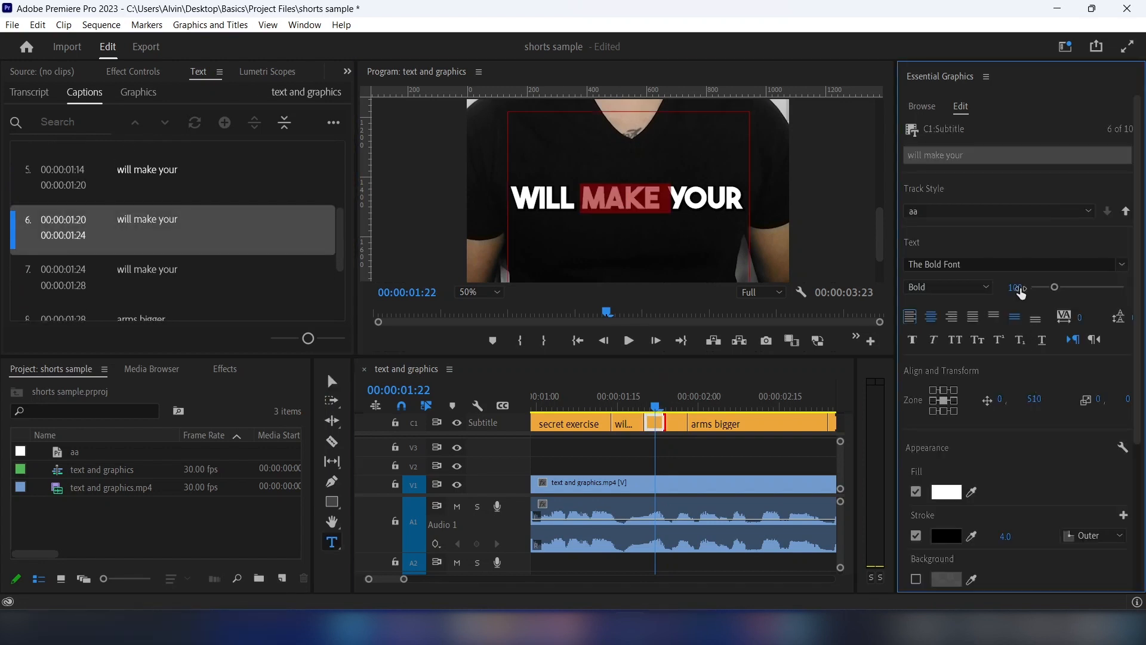
text(110)
key(Return)
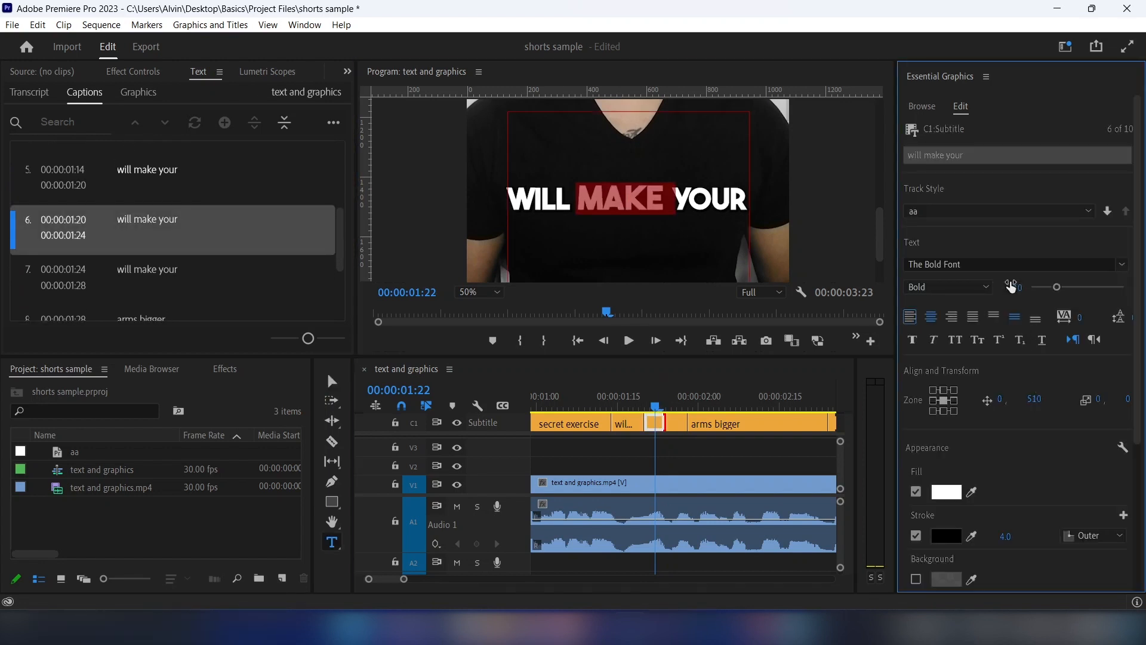
Fill the enlarged word "MAKE" in the second "will make your" caption with yellow
click(957, 501)
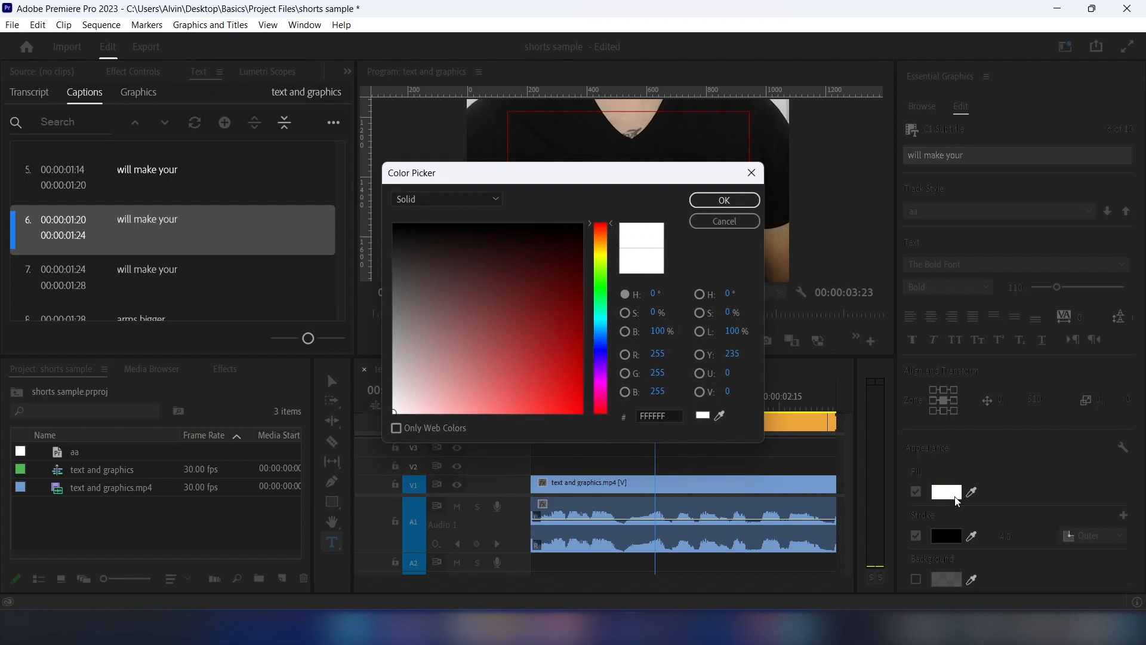
click(637, 416)
text(FFFF00)
click(738, 200)
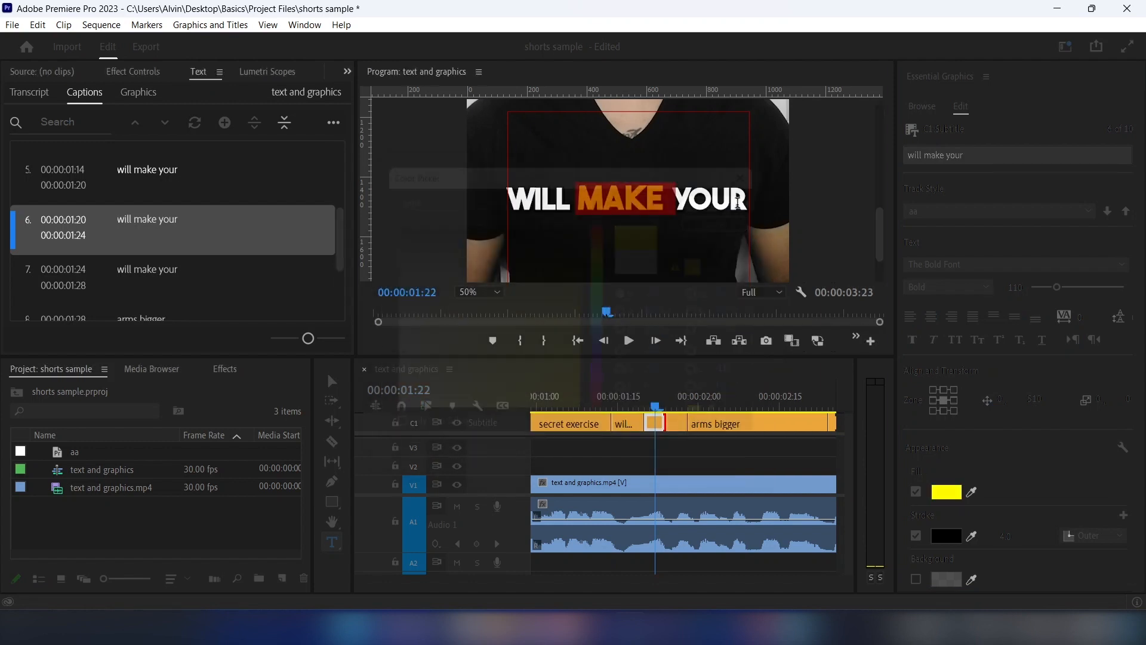
Set the font size of the word "YOUR" in the third "will make your" caption to 110
click(678, 399)
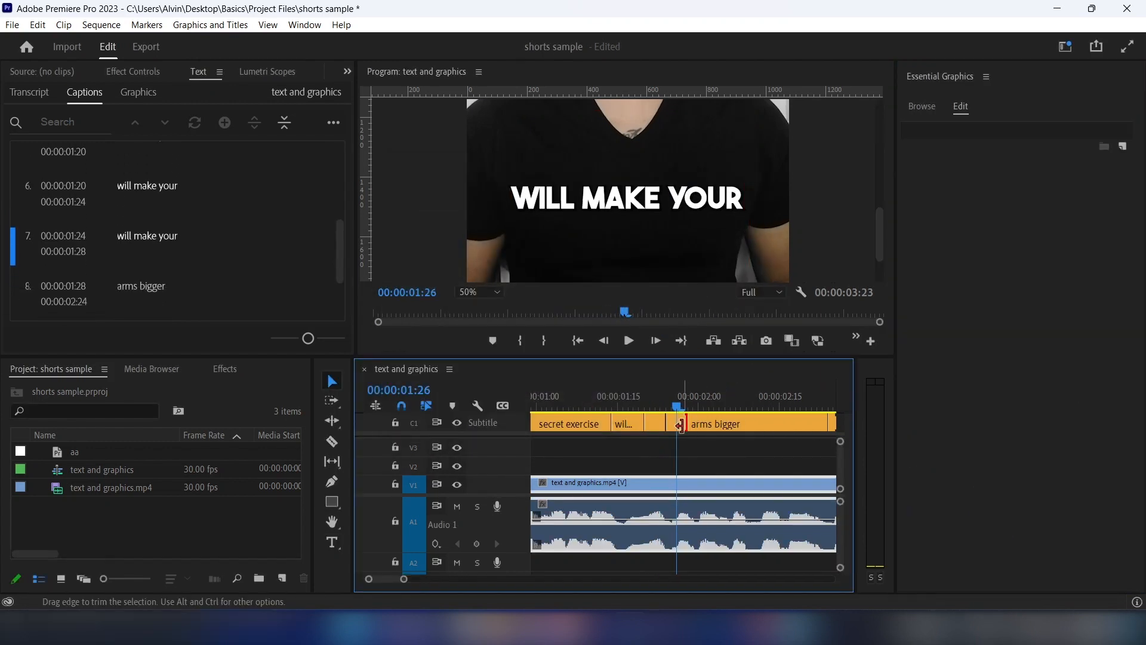
click(676, 421)
double_click(704, 200)
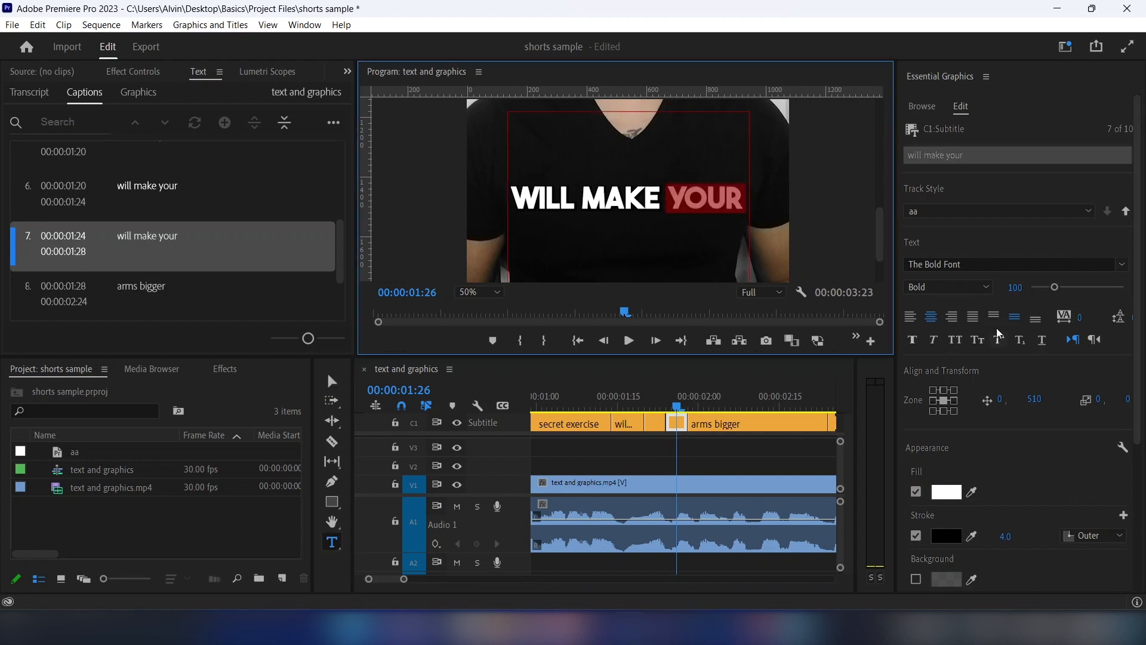
click(1013, 286)
text(110)
key(Return)
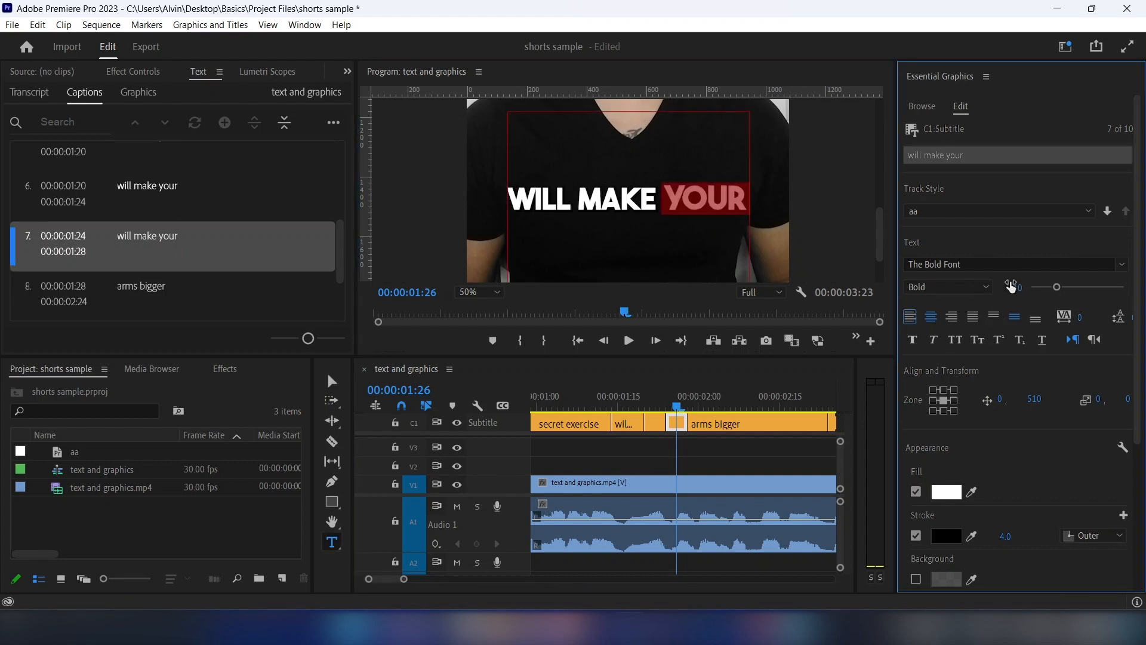
Fill the enlarged word "YOUR" in the third "will make your" caption with yellow FFFA00
click(941, 495)
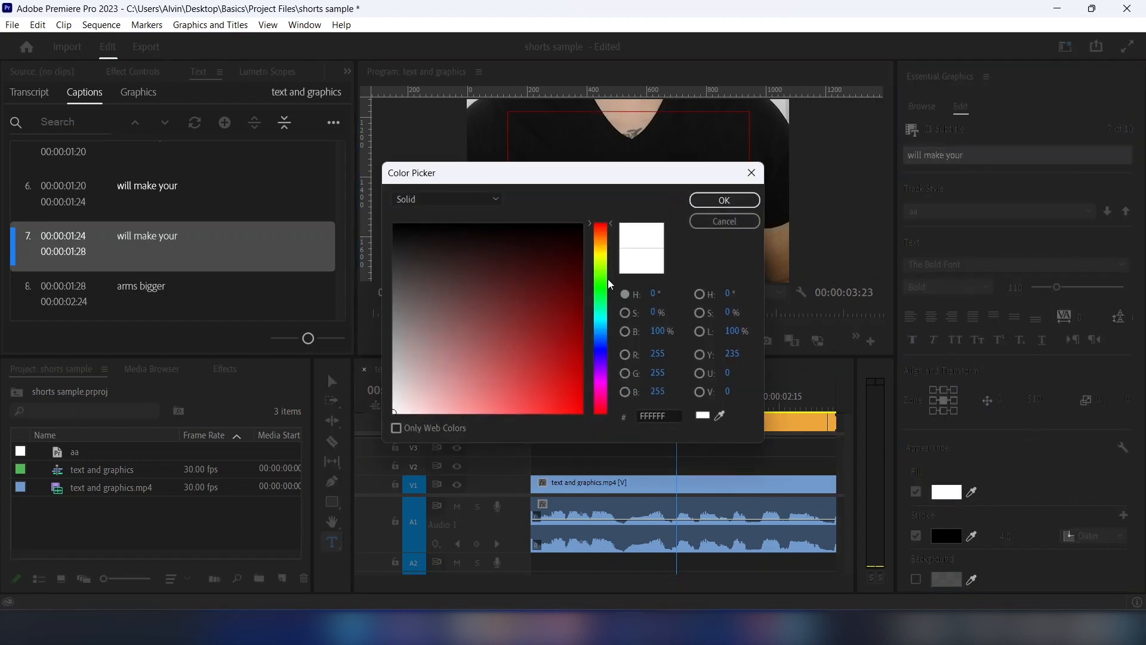
click(602, 255)
click(656, 415)
text(FFFA00)
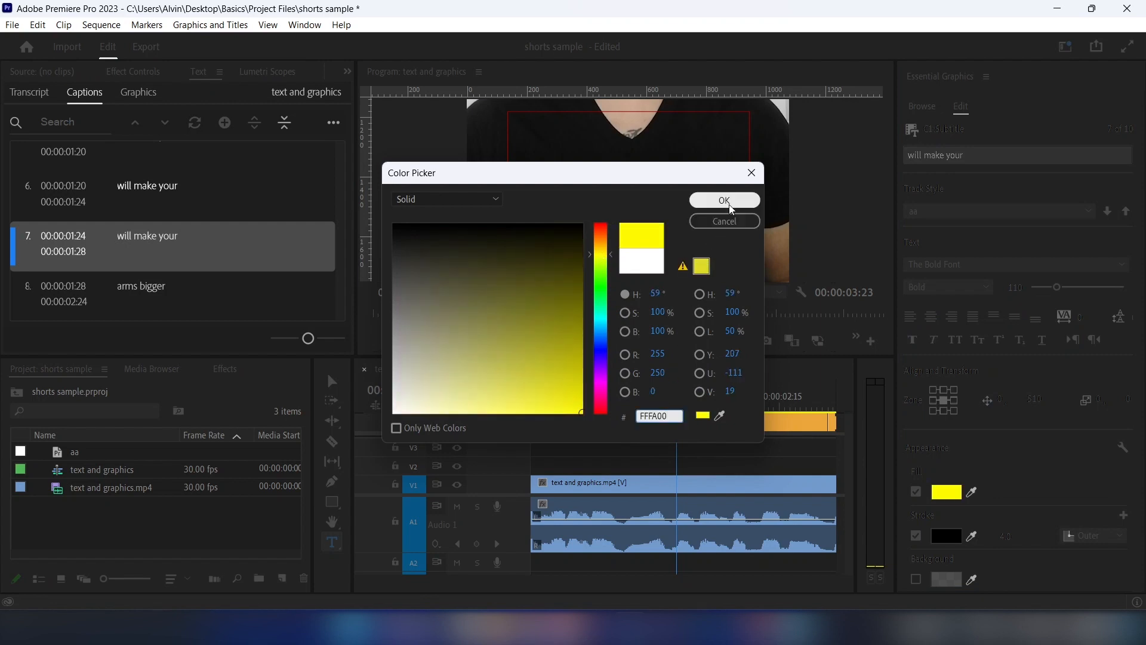
click(730, 203)
Split the "arms bigger" caption at 00:00:02:10
scroll(681, 411, right, 2)
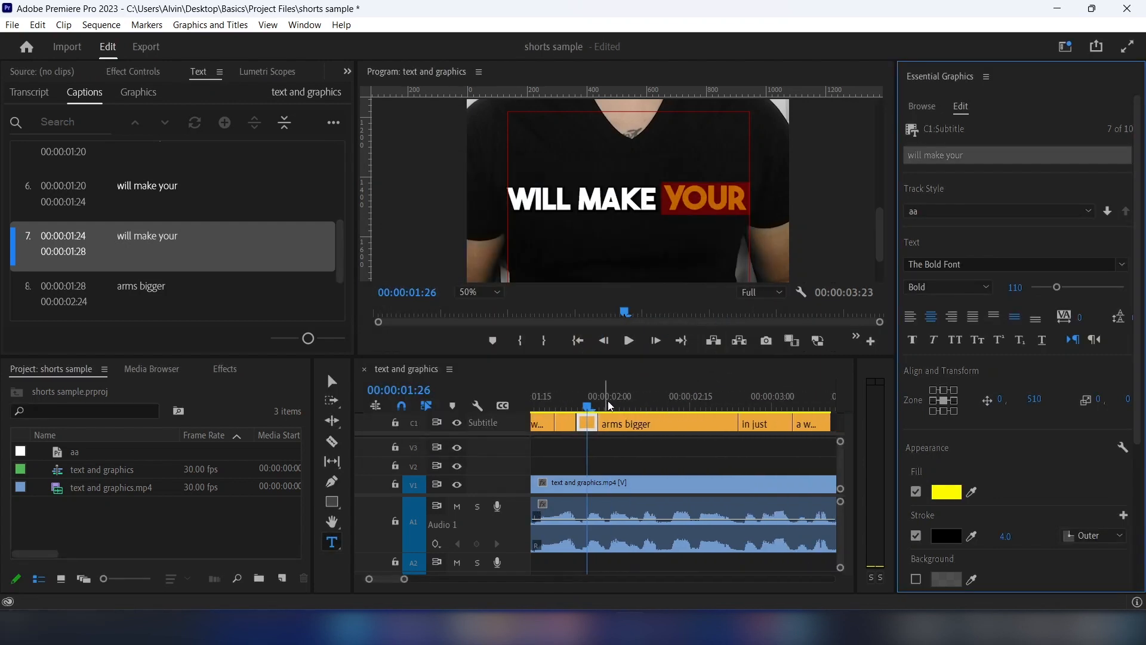
key(v)
drag(604, 407, 670, 407)
click(678, 421)
key(ctrl+k)
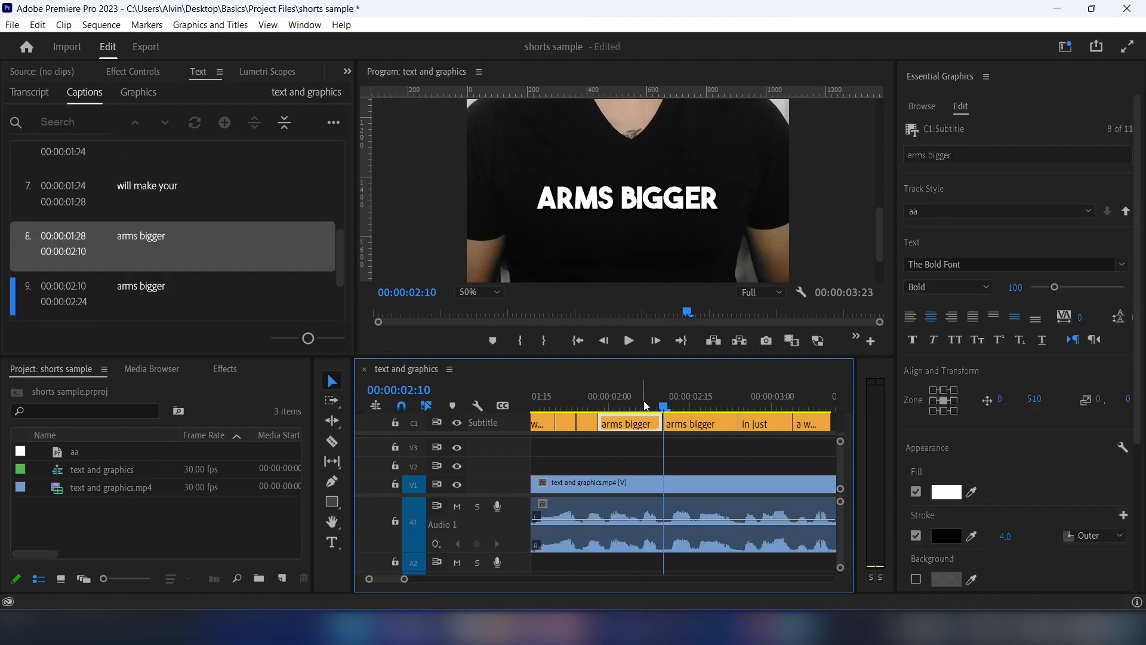
Set the font size of the word "ARMS" in the first "arms bigger" caption to 110
click(642, 405)
key(t)
double_click(579, 199)
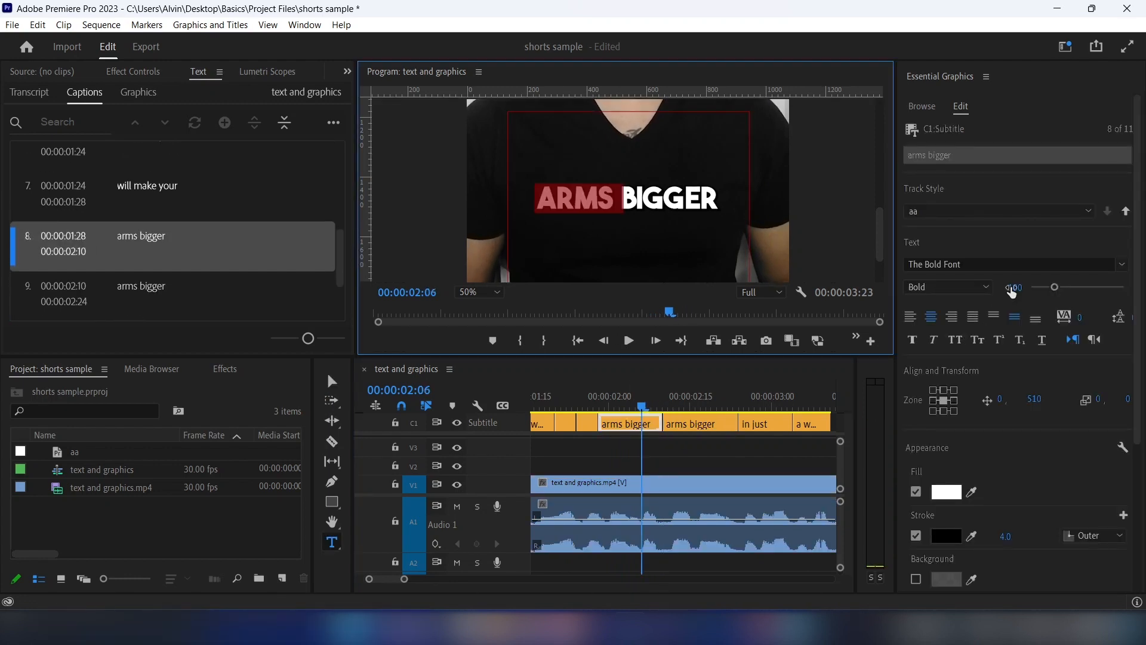
click(1013, 288)
text(110)
key(Return)
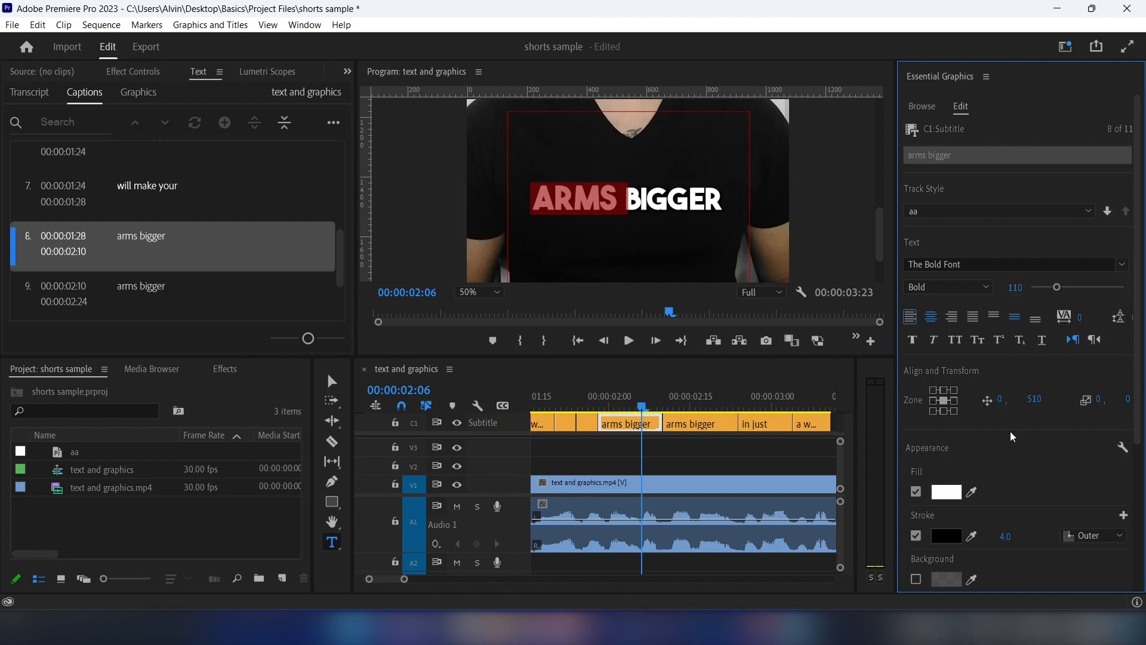
Fill the enlarged word "ARMS" in the first "arms bigger" caption with yellow
click(949, 493)
double_click(642, 413)
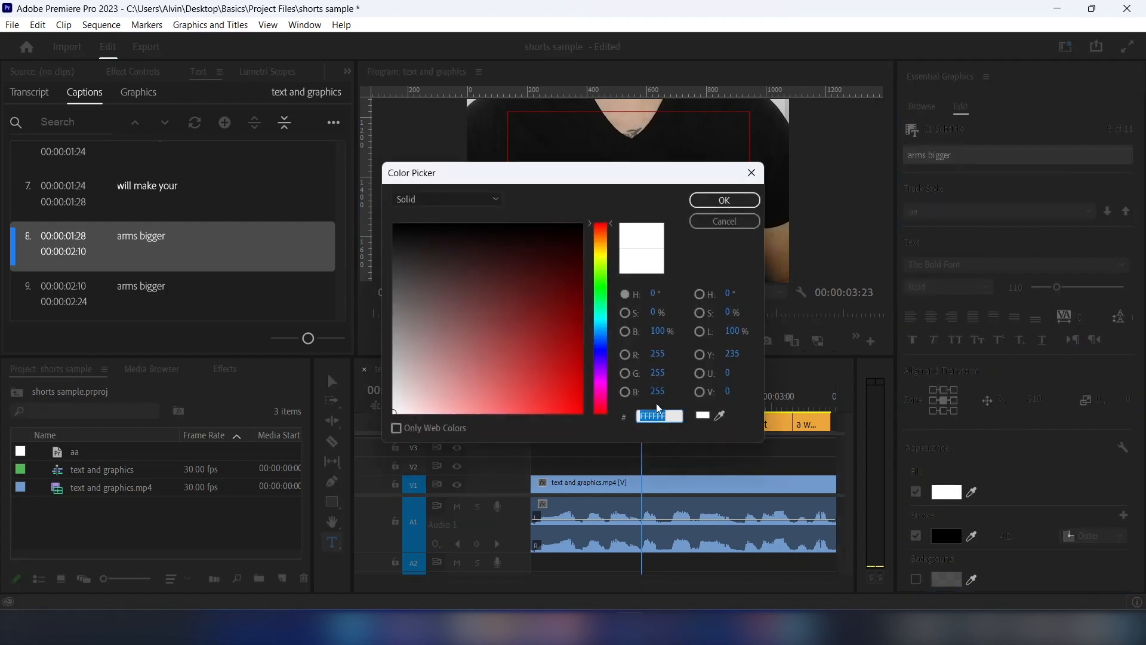
text(FFFF00)
key(Return)
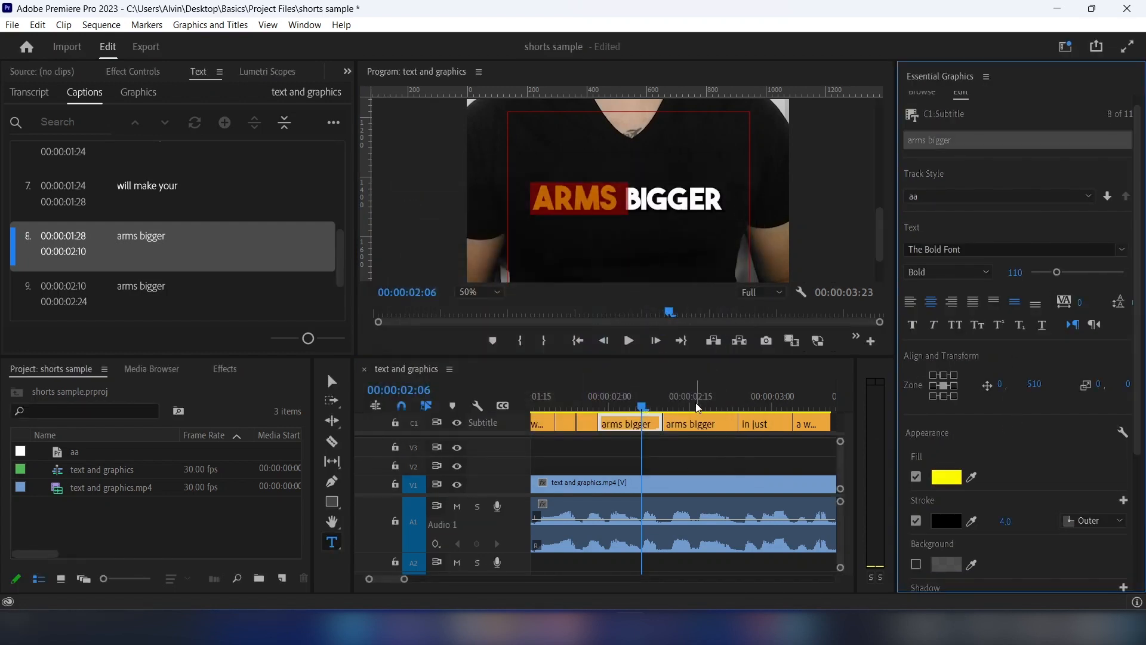
Set the font size of the word "BIGGER" in the second "arms bigger" caption to 110
click(697, 421)
double_click(687, 190)
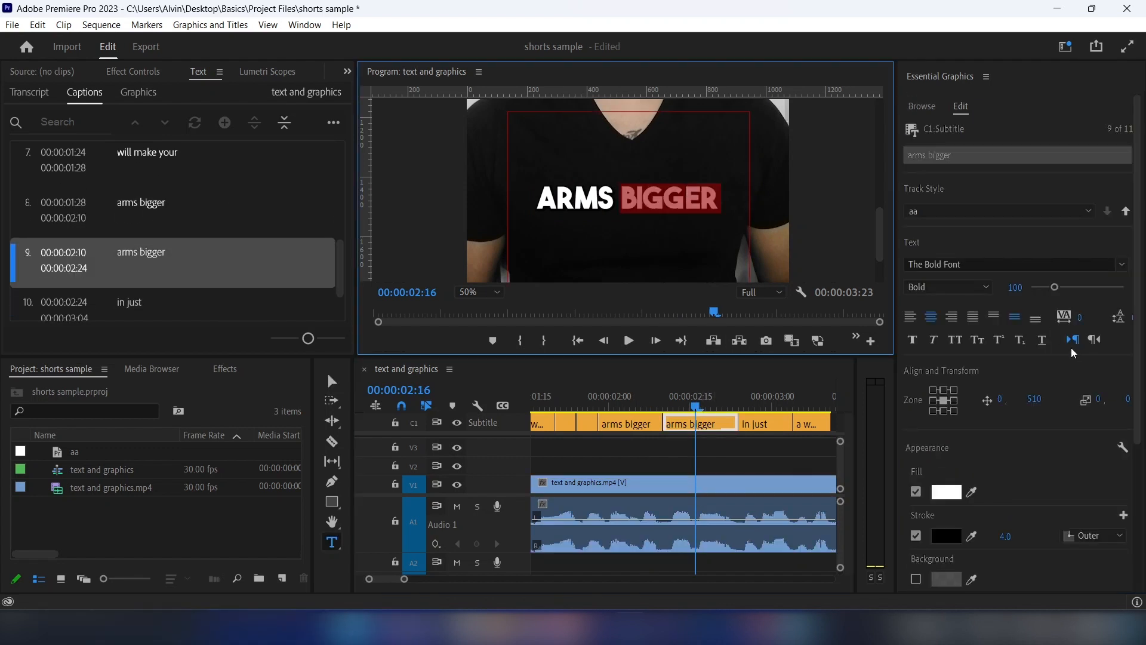
click(1013, 286)
text(11)
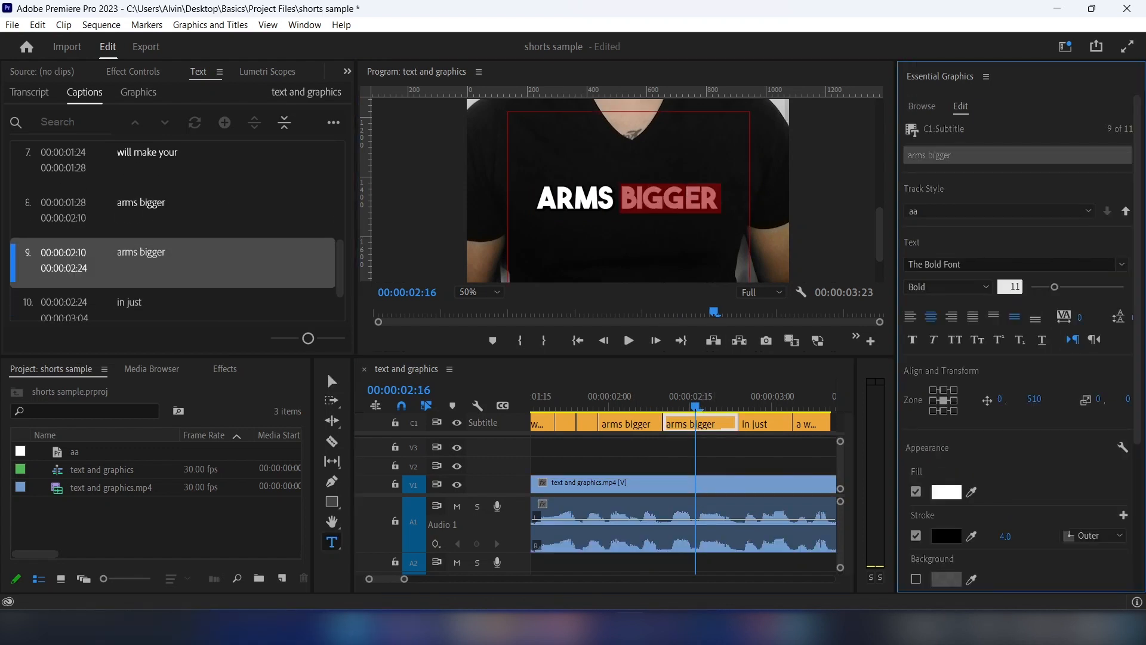
text(0)
key(Return)
Fill the enlarged word "BIGGER" in the second "arms bigger" caption with yellow
click(946, 492)
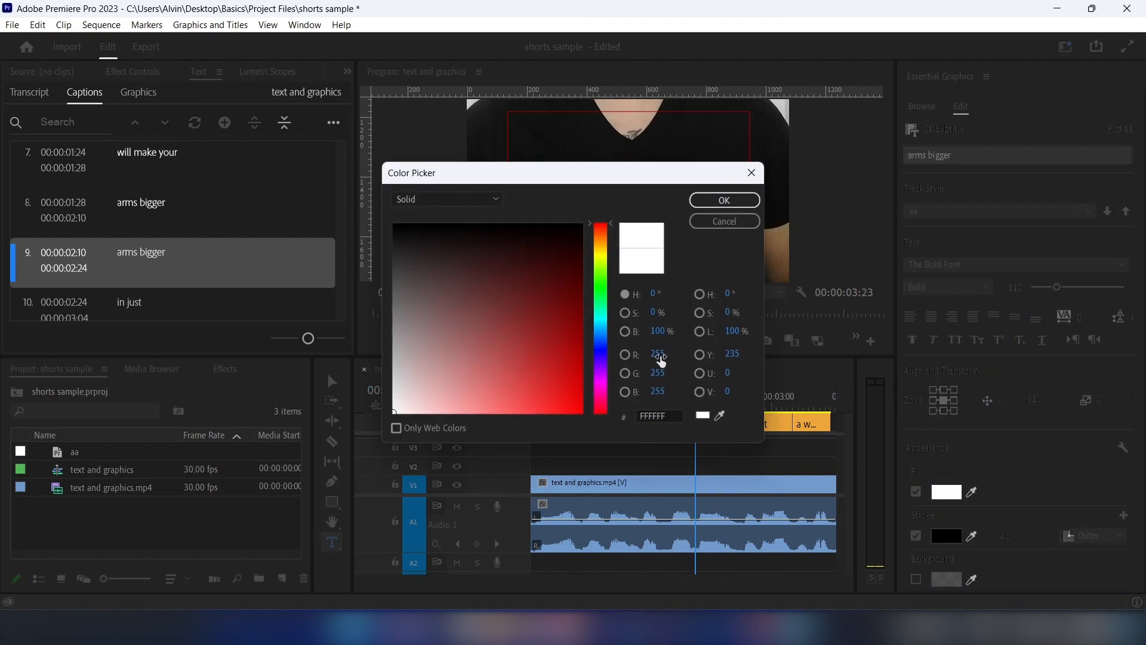
double_click(653, 414)
text(FFFF00)
click(735, 202)
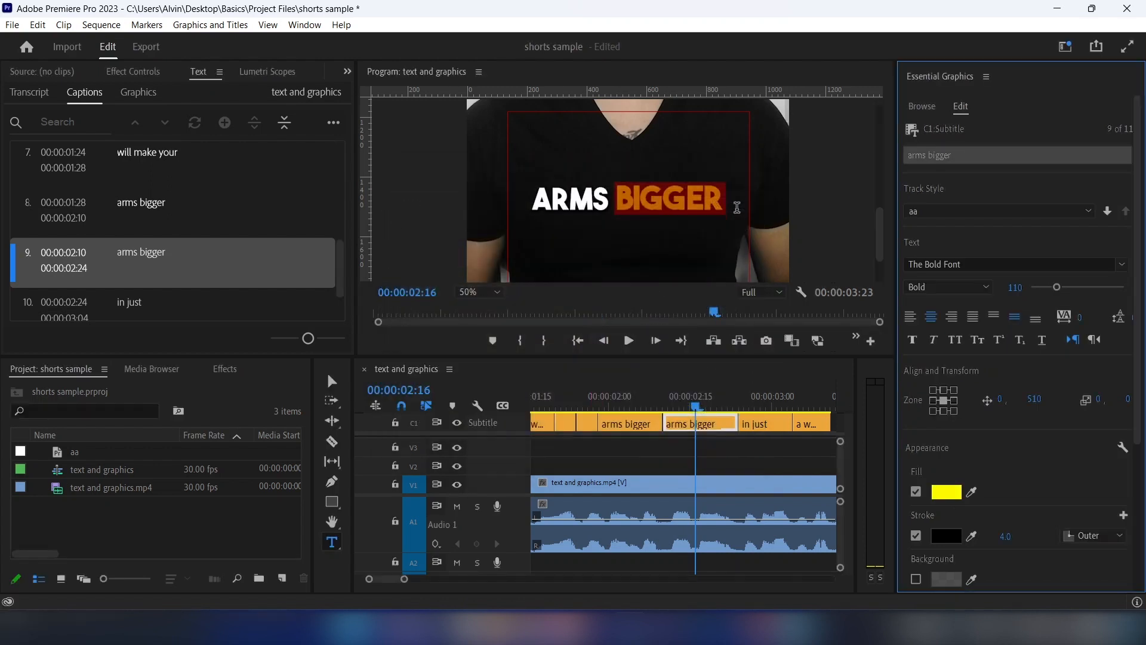
Split the "in just" caption at 00:00:02:28
scroll(681, 409, down, 2)
key(v)
click(656, 404)
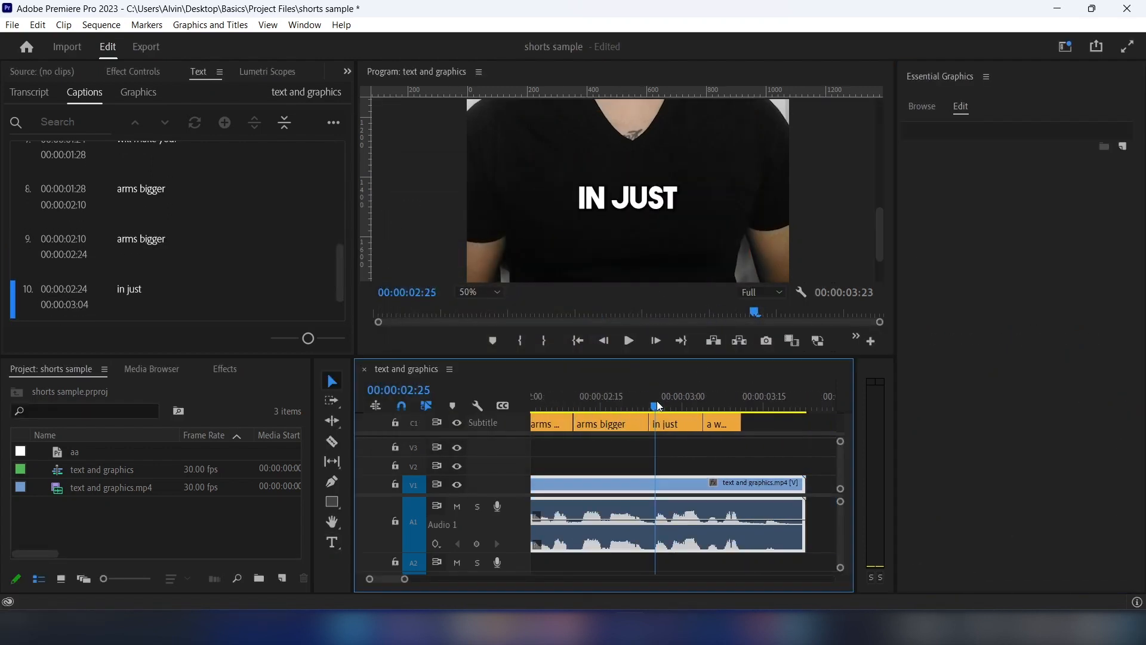
drag(657, 408, 671, 408)
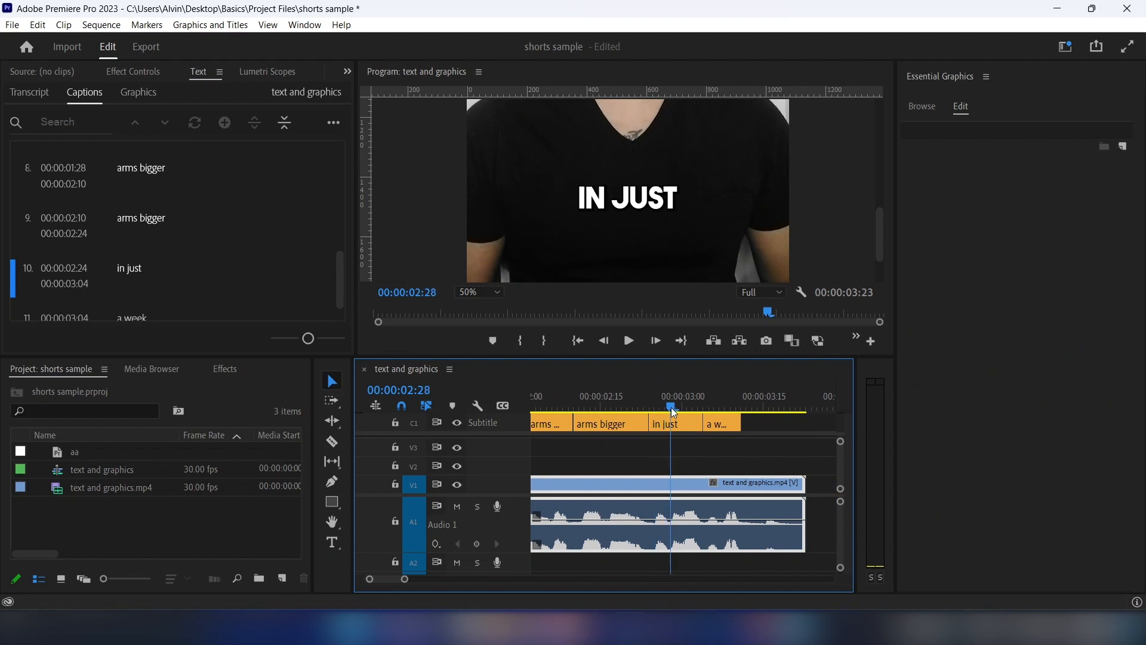
click(682, 428)
key(ctrl+k)
Set the font size of the word "IN" in the first "in just" caption to 110
click(660, 407)
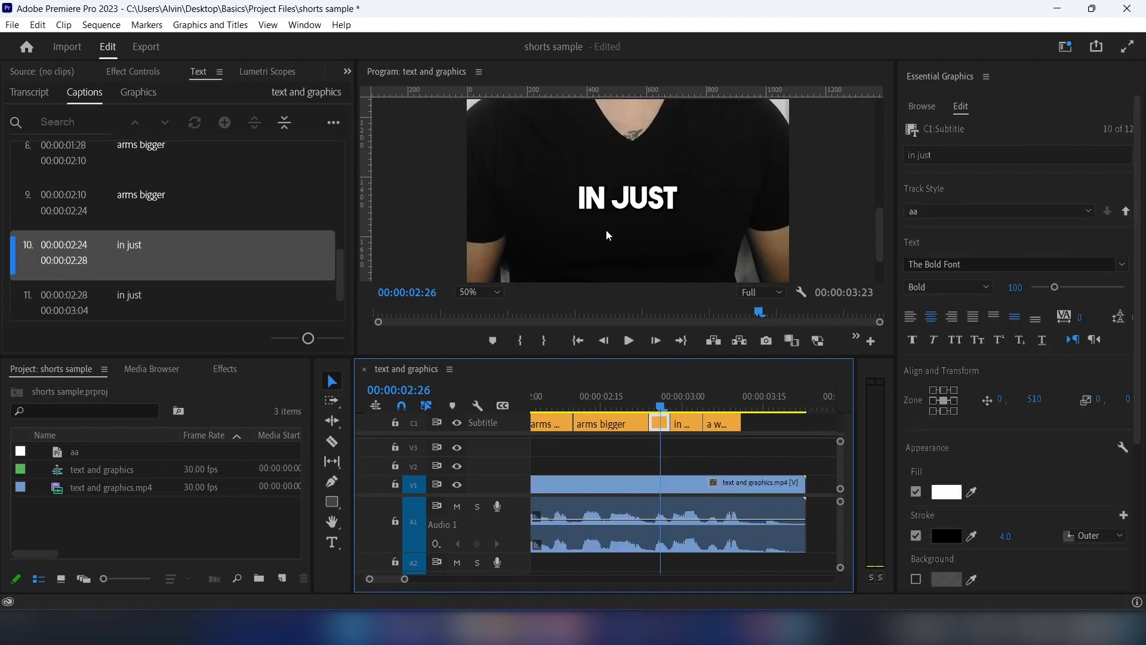
double_click(594, 192)
double_click(592, 193)
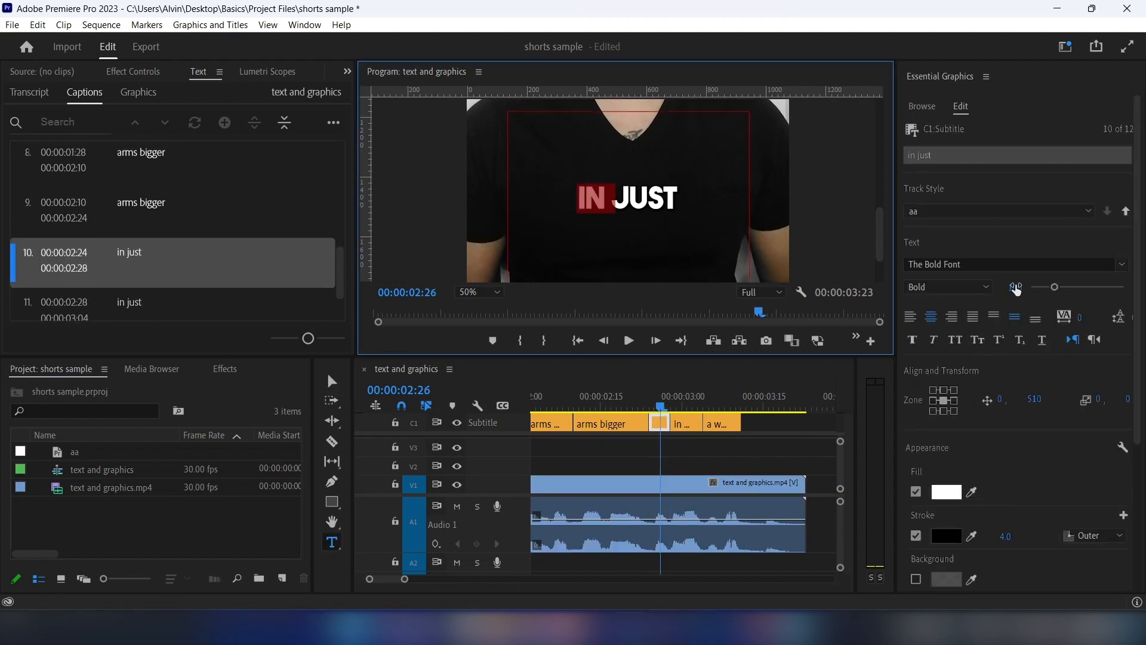
click(1013, 287)
text(110)
key(Return)
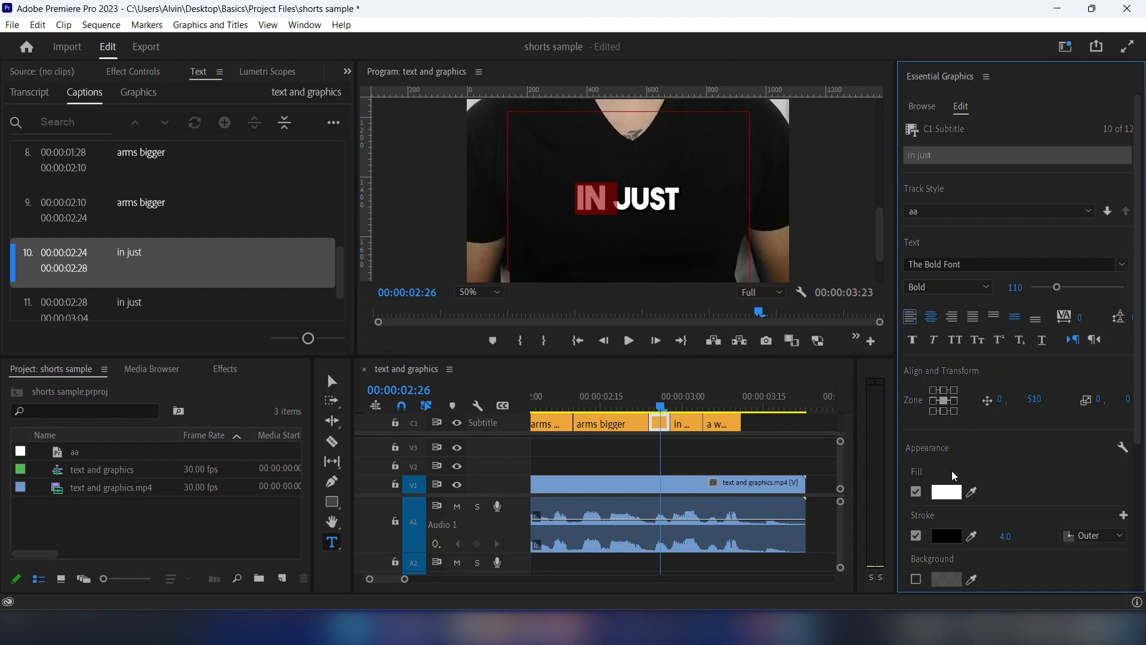
Fill the enlarged word "IN" in the first "in just" caption with yellow FFFA00
click(947, 492)
click(659, 416)
text(FFFA00)
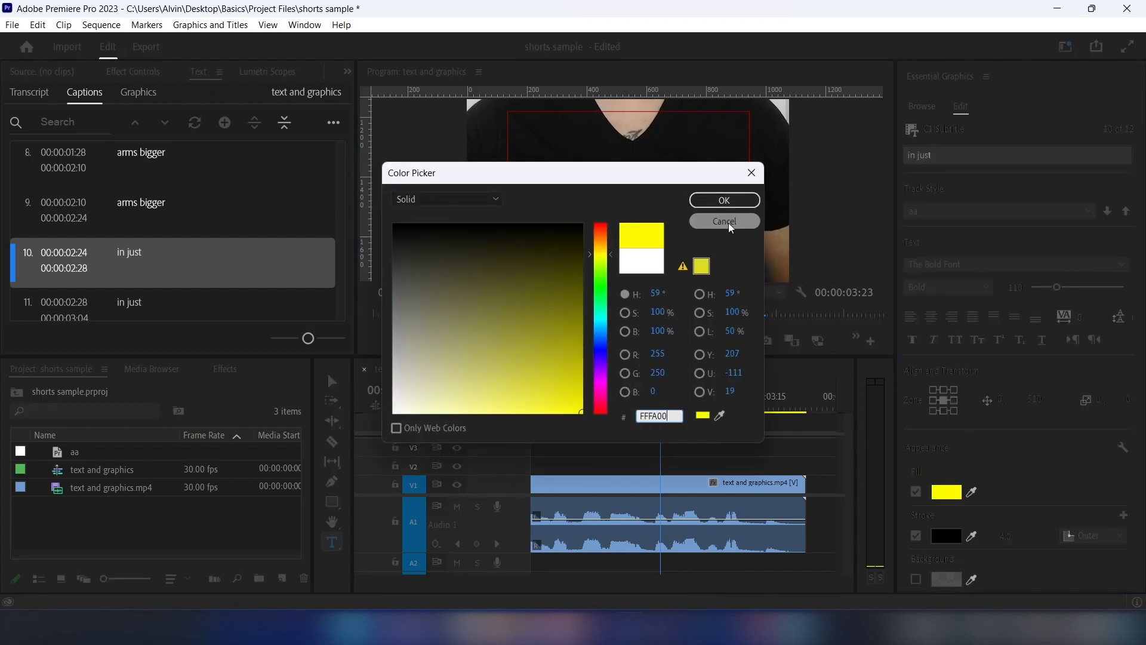
click(724, 200)
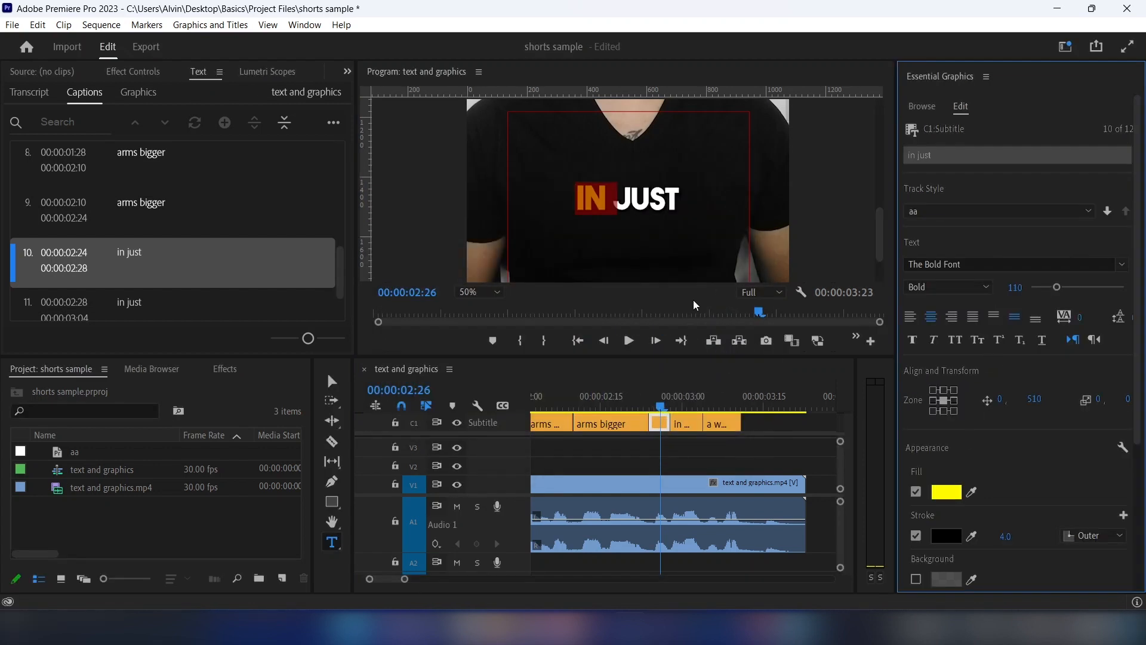
Set the font size of the word "JUST" in the second "in just" caption to 110
click(683, 397)
click(690, 423)
double_click(641, 196)
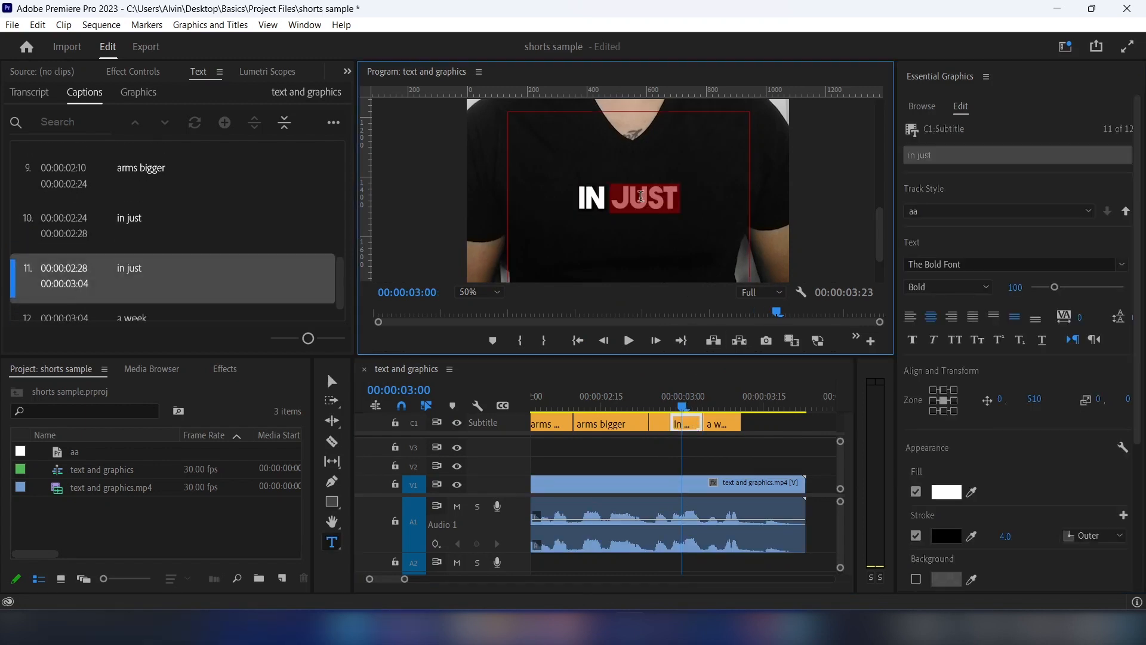
click(1011, 285)
text(110)
key(Return)
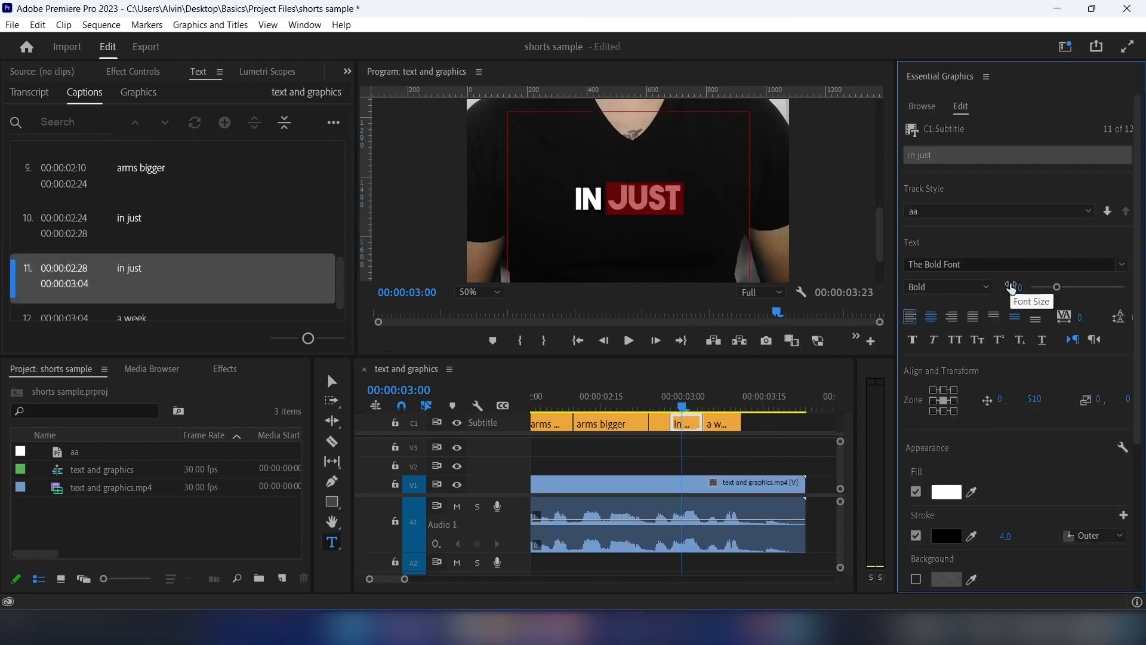
Fill the enlarged word "JUST" in the second "in just" caption with yellow FFFA00
scroll(955, 472, down, 1)
click(953, 466)
click(661, 415)
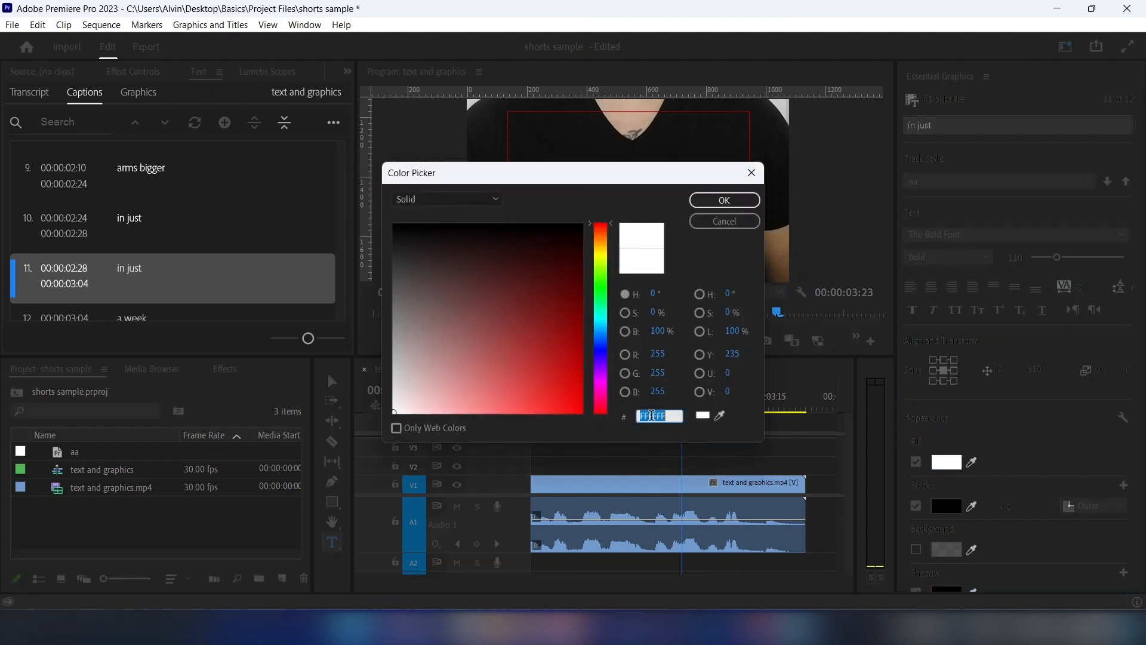
text(FFFF00)
click(745, 200)
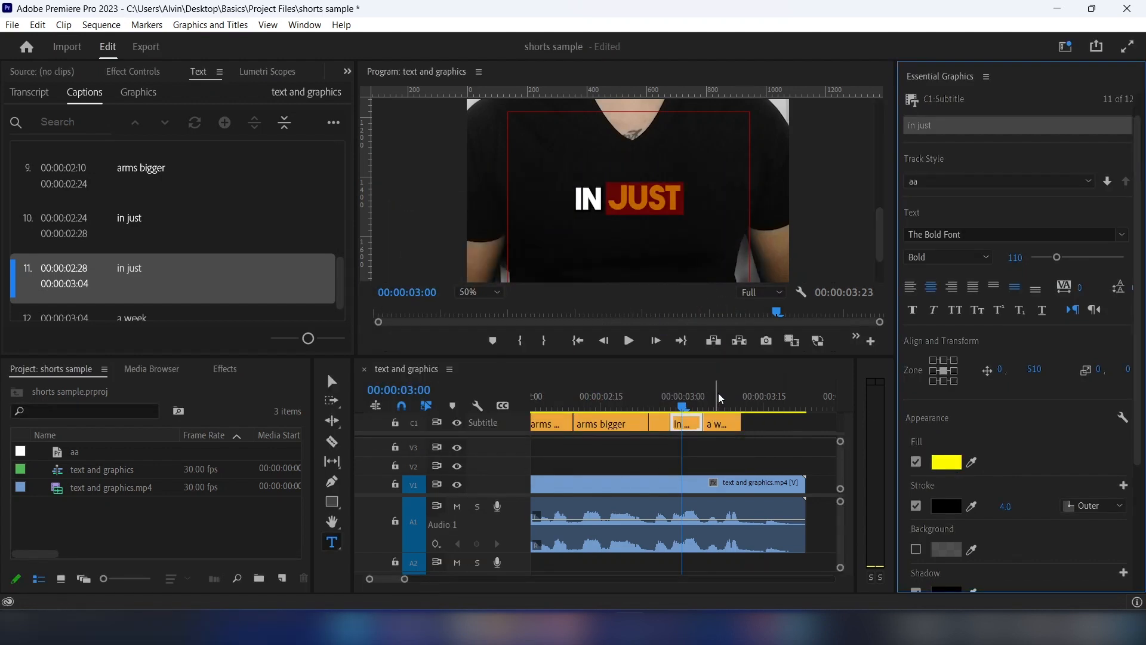
Split the "a week." caption at 00:00:03:07
drag(714, 393, 725, 395)
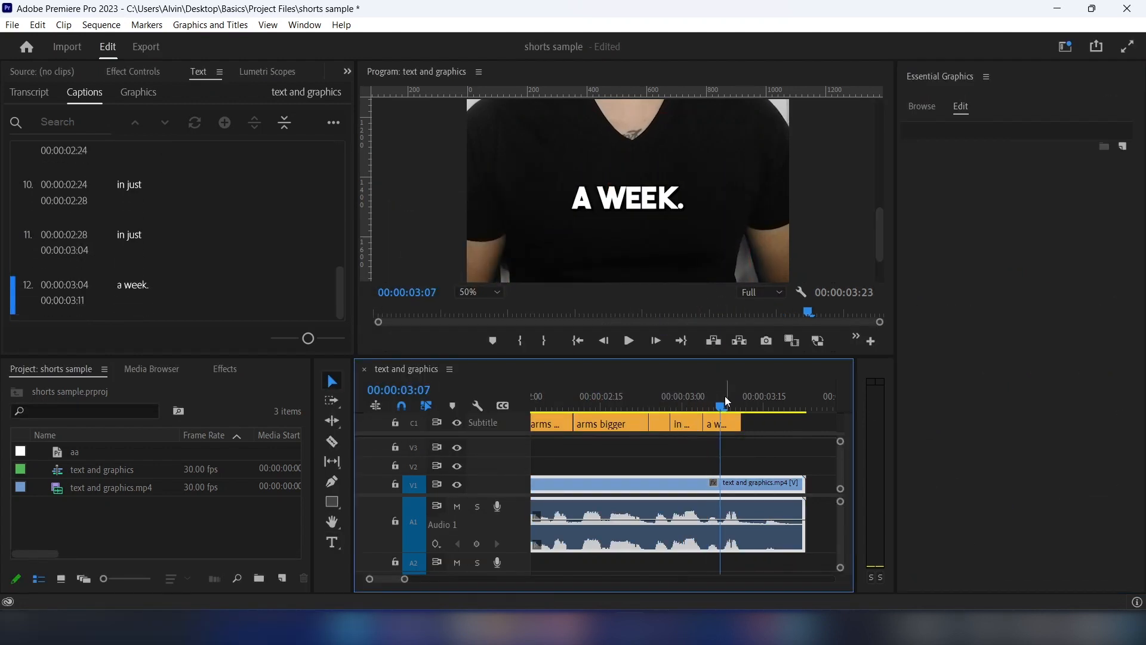
click(728, 422)
key(ctrl+k)
Fill the word "A" in the first "a week." caption with yellow FFFA00
click(709, 401)
double_click(580, 196)
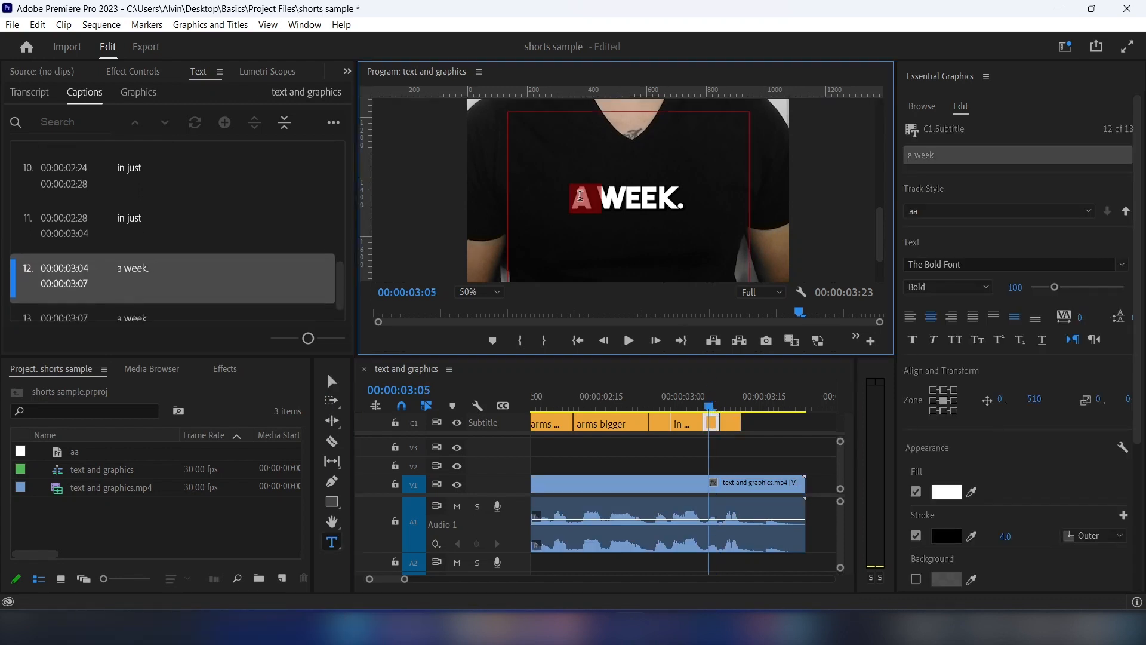
click(955, 493)
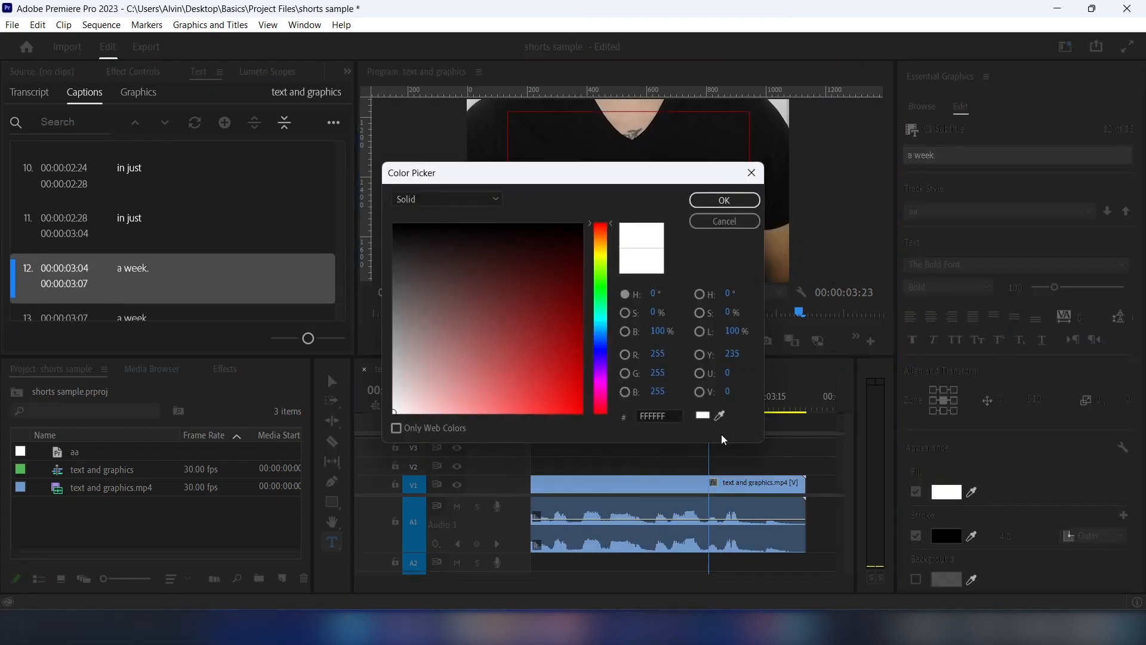
text(FFFF00)
click(724, 200)
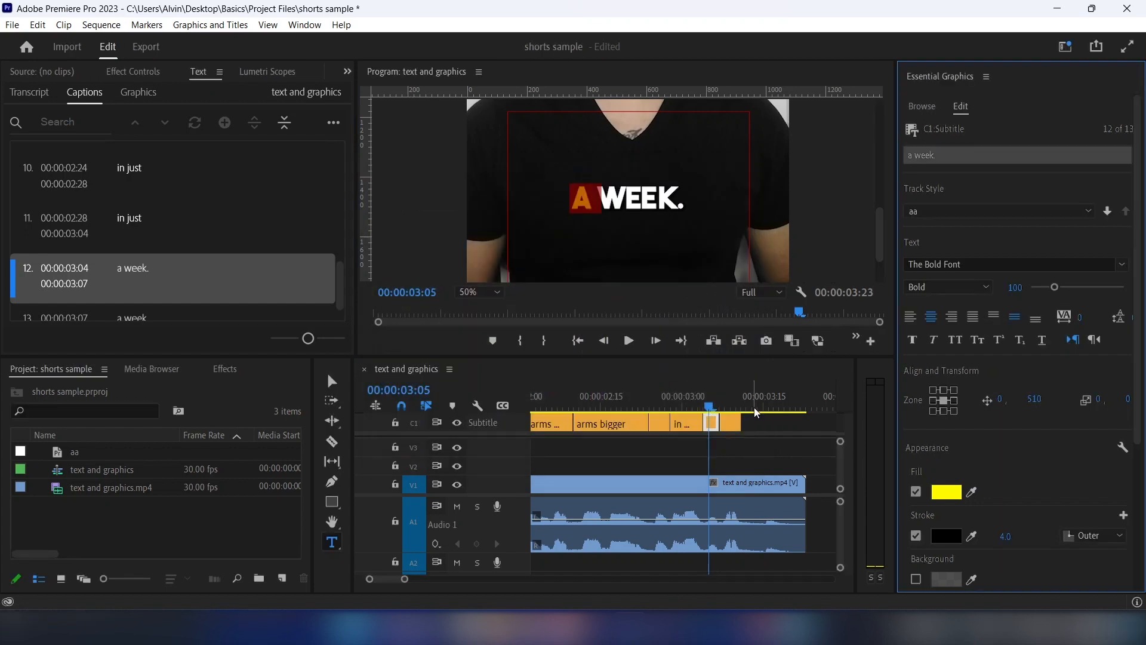
Set the font size of the word "WEEK." in the second "a week." caption to 110
click(728, 396)
click(729, 422)
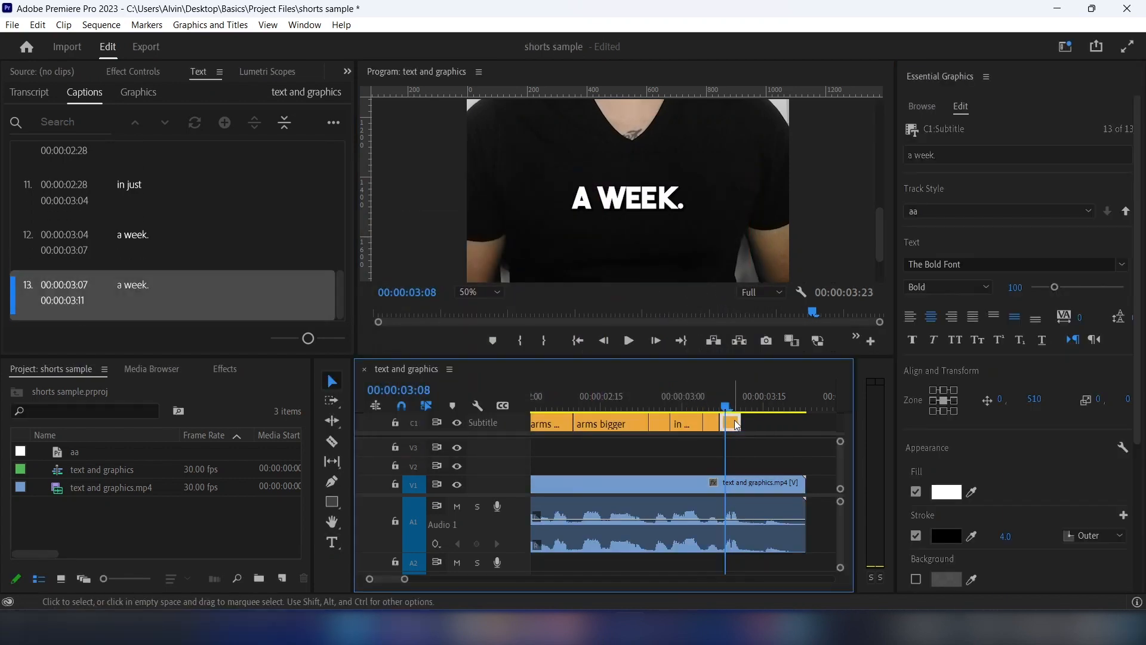
double_click(656, 199)
click(1013, 287)
text(110)
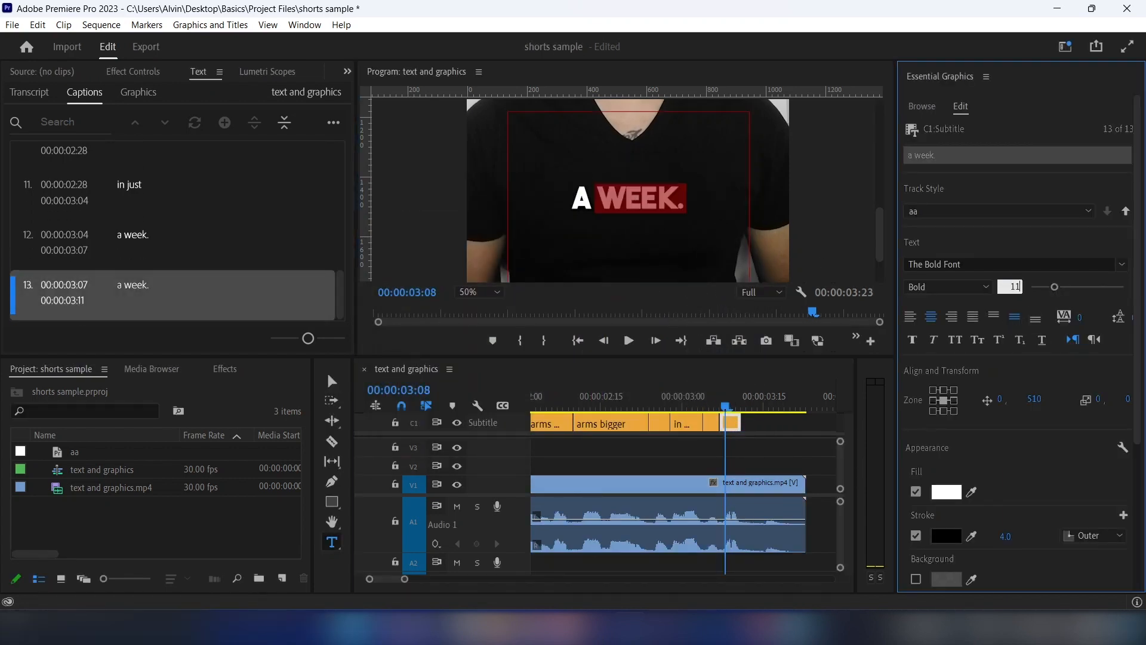
key(Return)
Fill the enlarged word "WEEK." in the second "a week." caption with yellow FFFA00
scroll(1041, 478, down, 2)
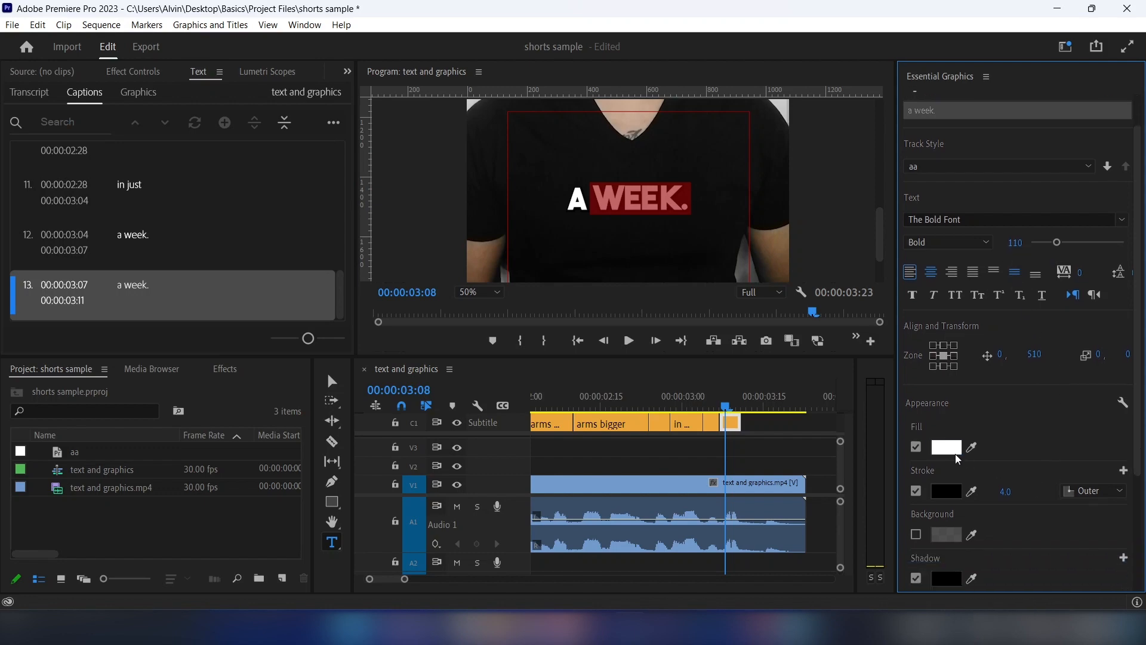
click(946, 447)
click(659, 416)
text(FFFF00)
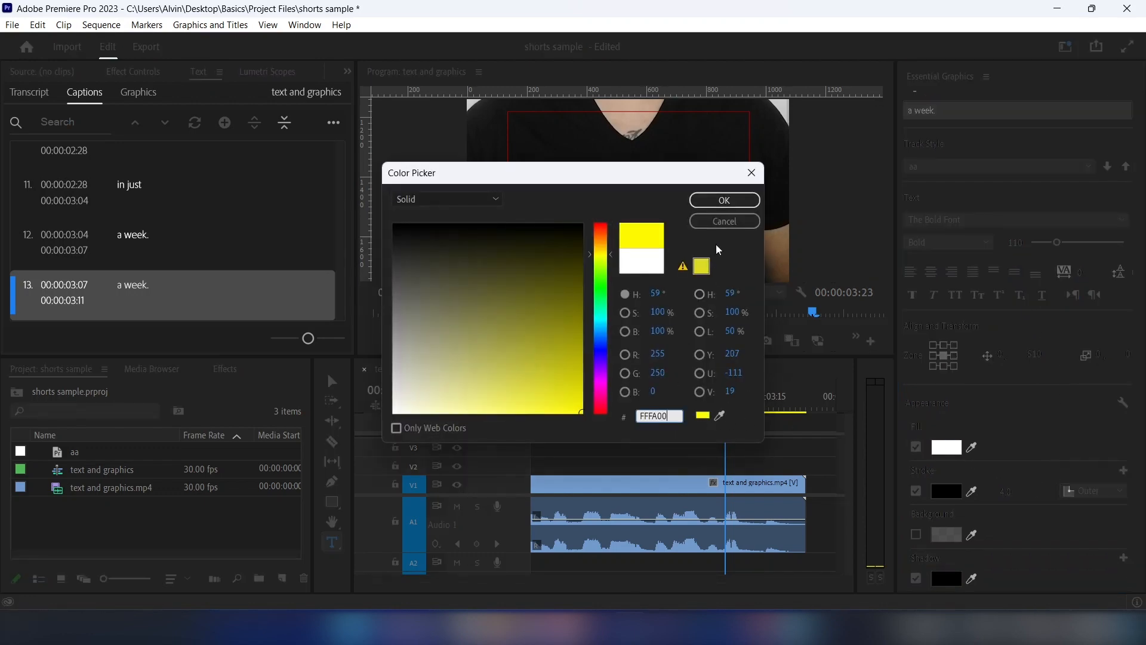
click(724, 200)
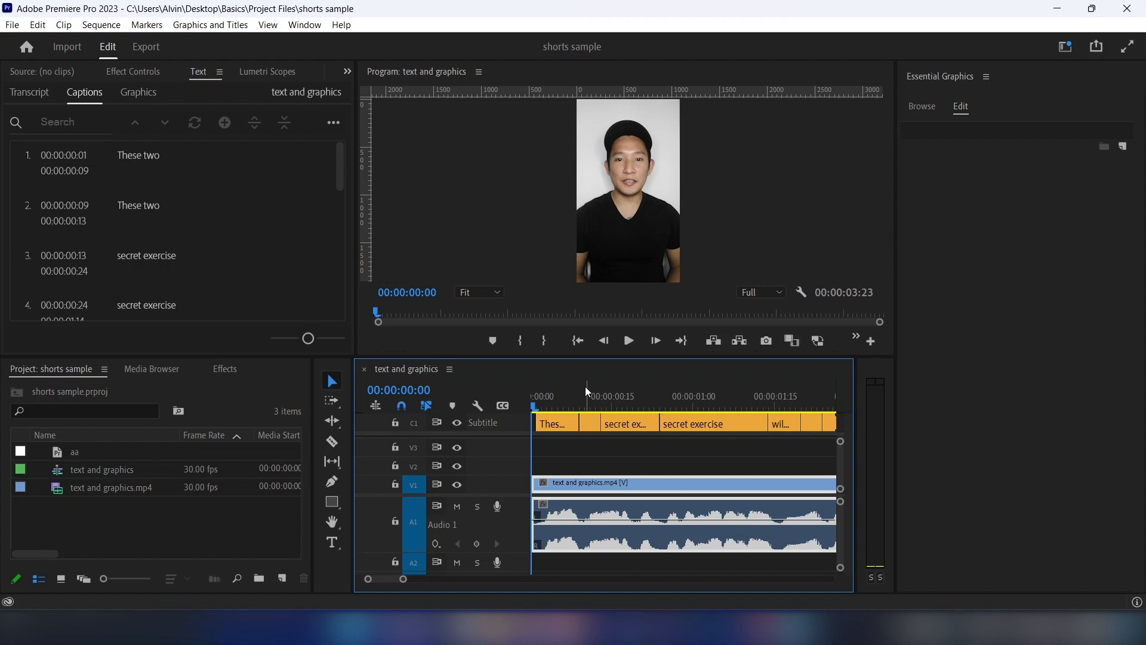
Play the start of the captioned sequence briefly, and upgrade all captions on the subtitle track to graphics
key(space)
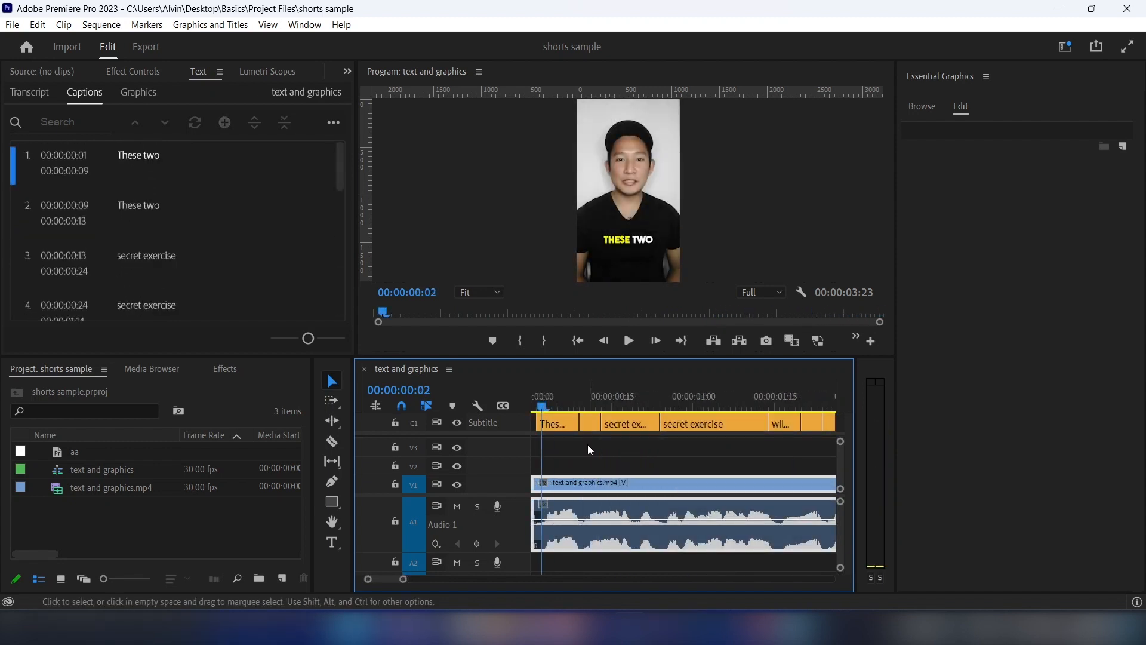
key(minus)
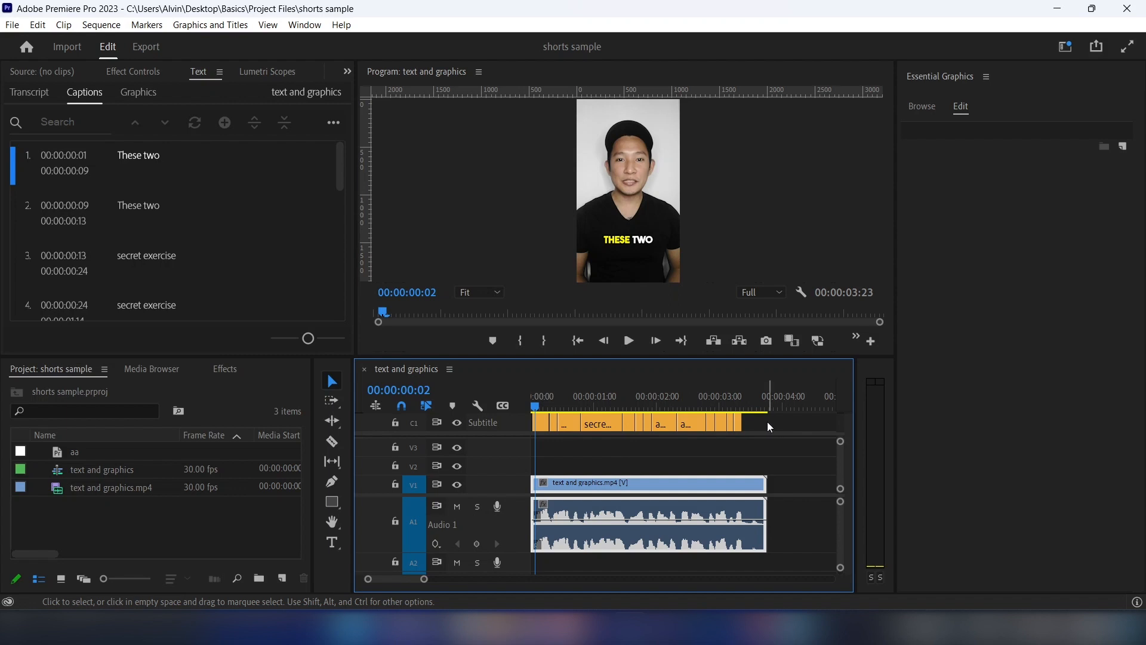
drag(768, 422, 504, 446)
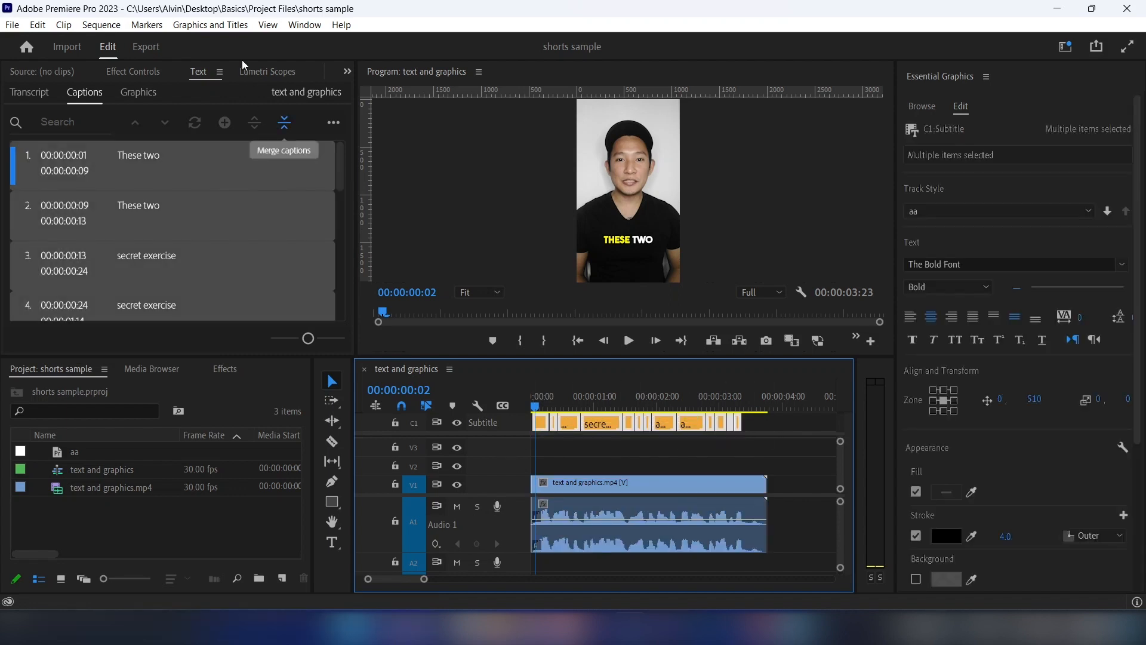
click(232, 26)
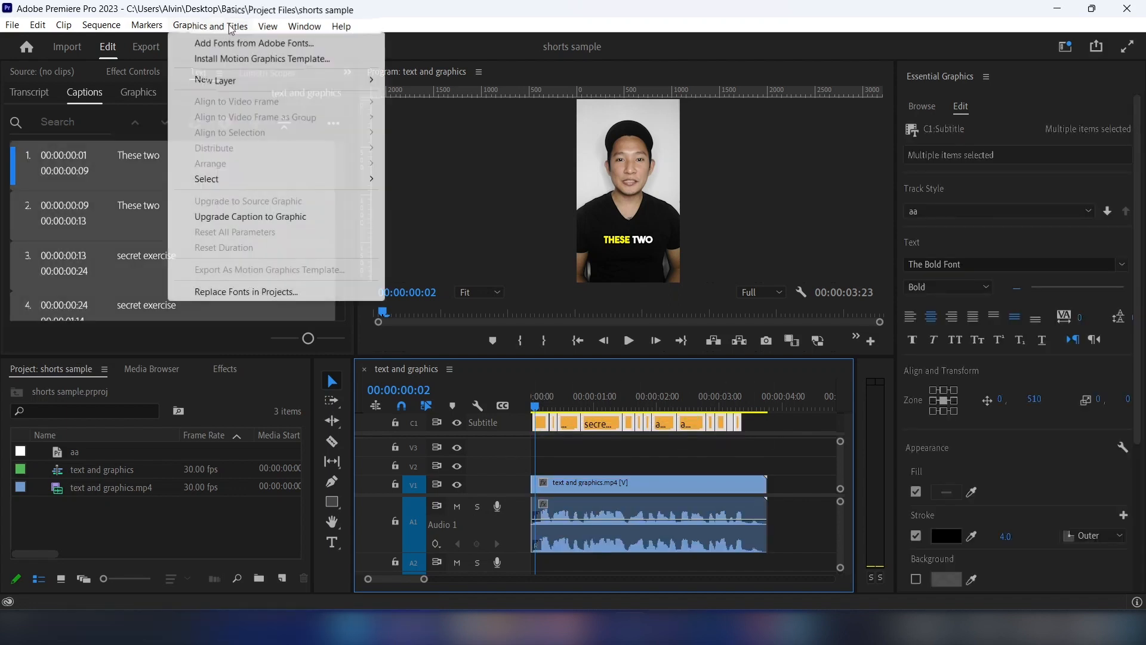
click(275, 219)
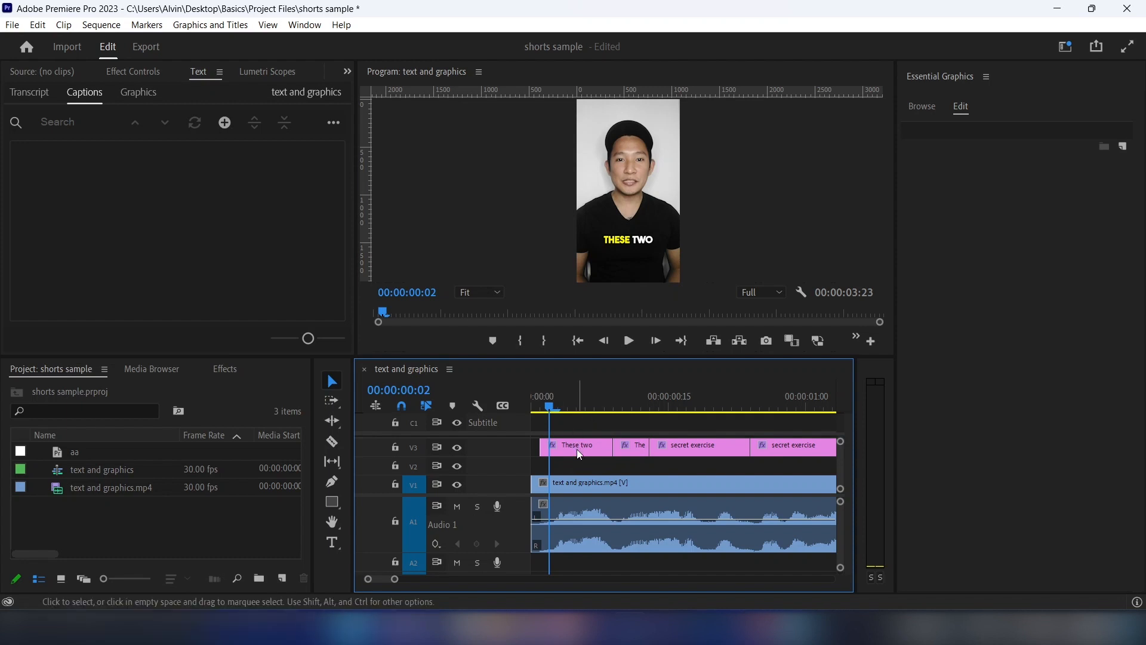
Apply the Distort video effect Transform to the first "These two" graphic clip
click(577, 449)
click(225, 370)
click(47, 389)
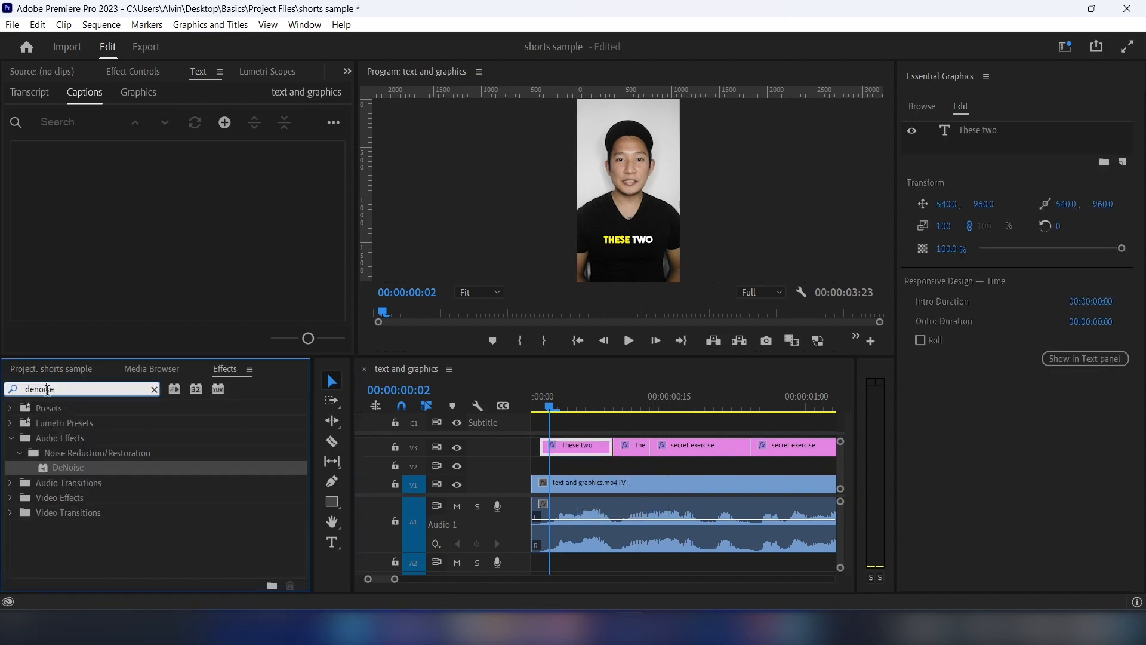
text(transf)
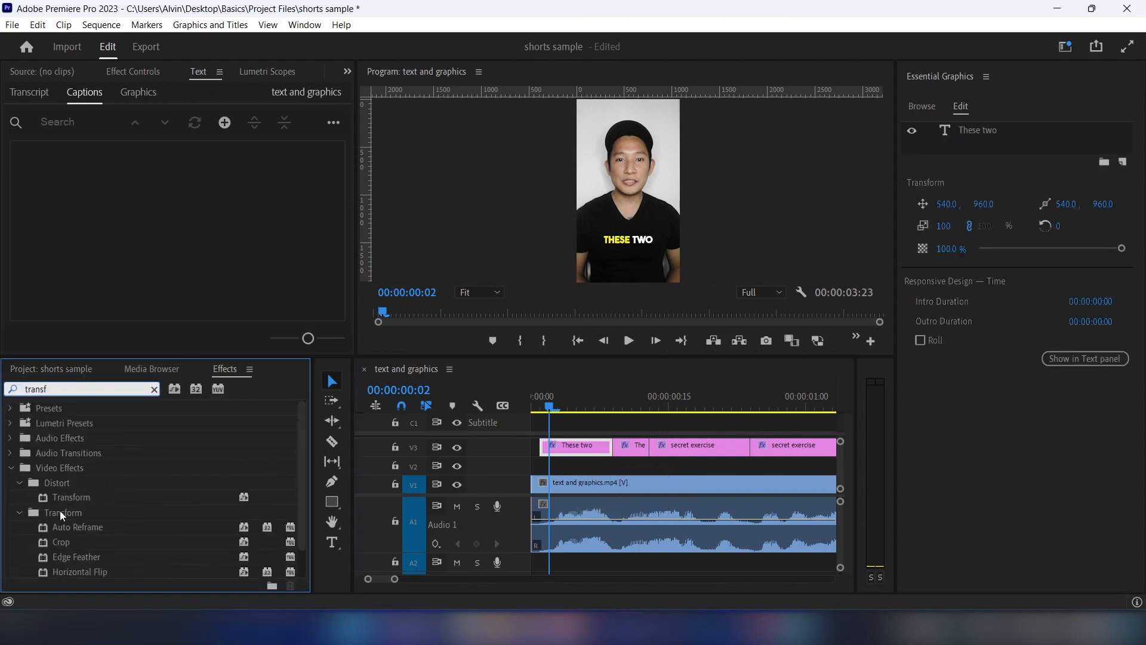
drag(60, 495, 578, 450)
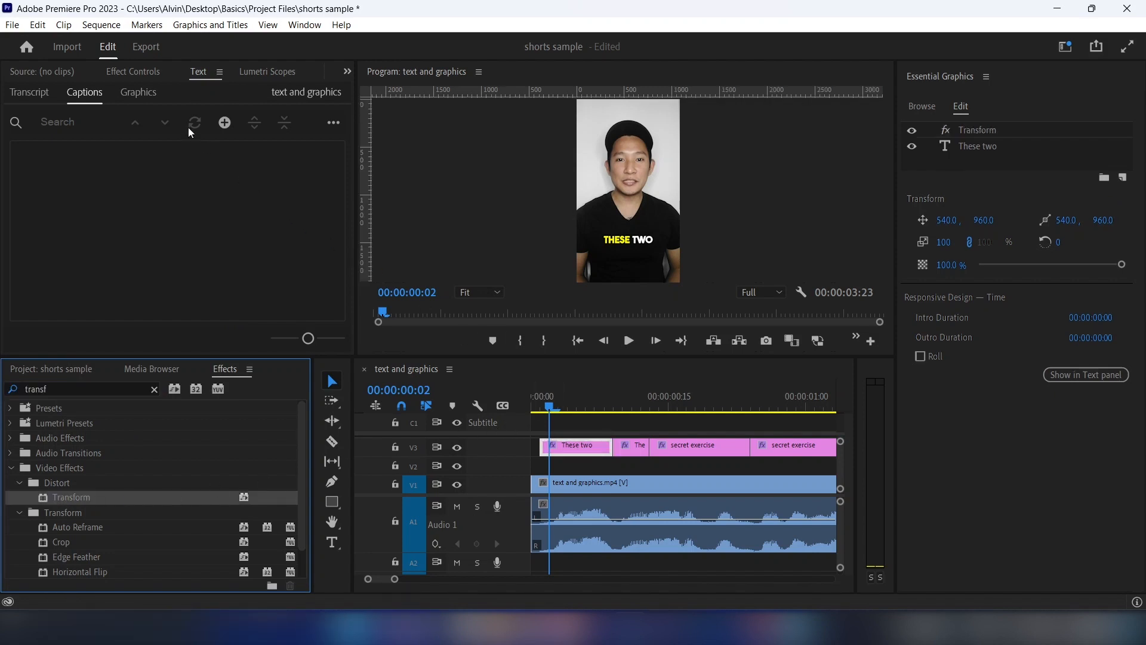
Keyframe the Transform effect's position at 00:00:00:02 with a horizontal value of -271, placing the text outside the frame
click(149, 71)
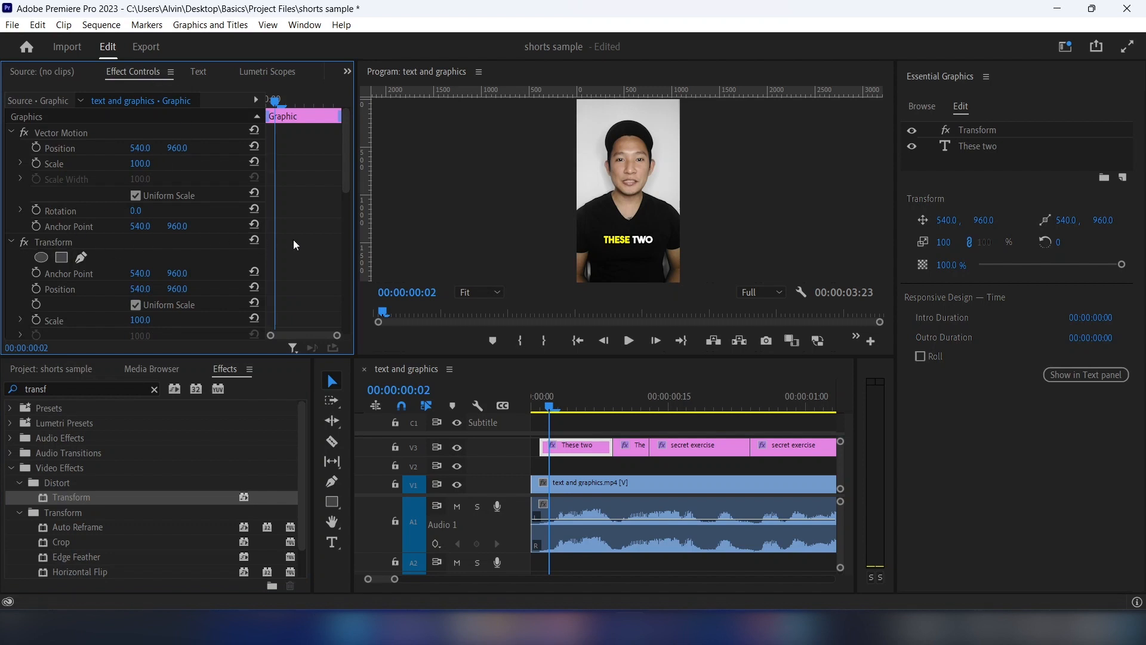
scroll(165, 225, down, 3)
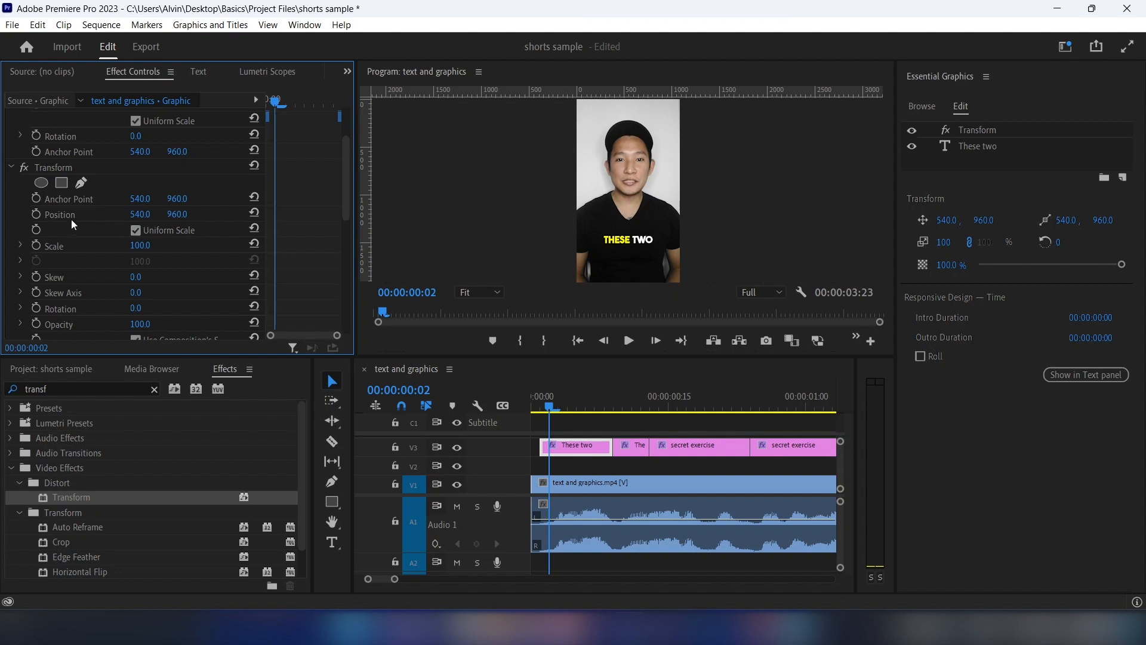
click(37, 215)
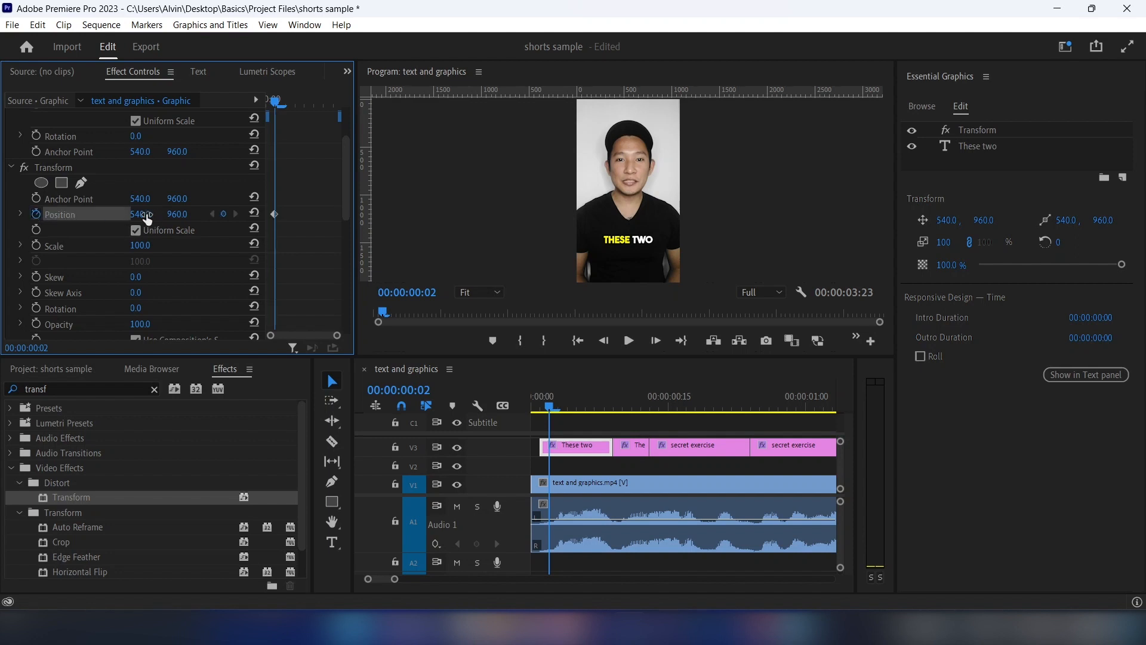
drag(141, 214, 78, 214)
Add a second Transform position keyframe at 00:00:00:05 by resetting the position to 540, 960
key(Right)
key(Right)
key(Right)
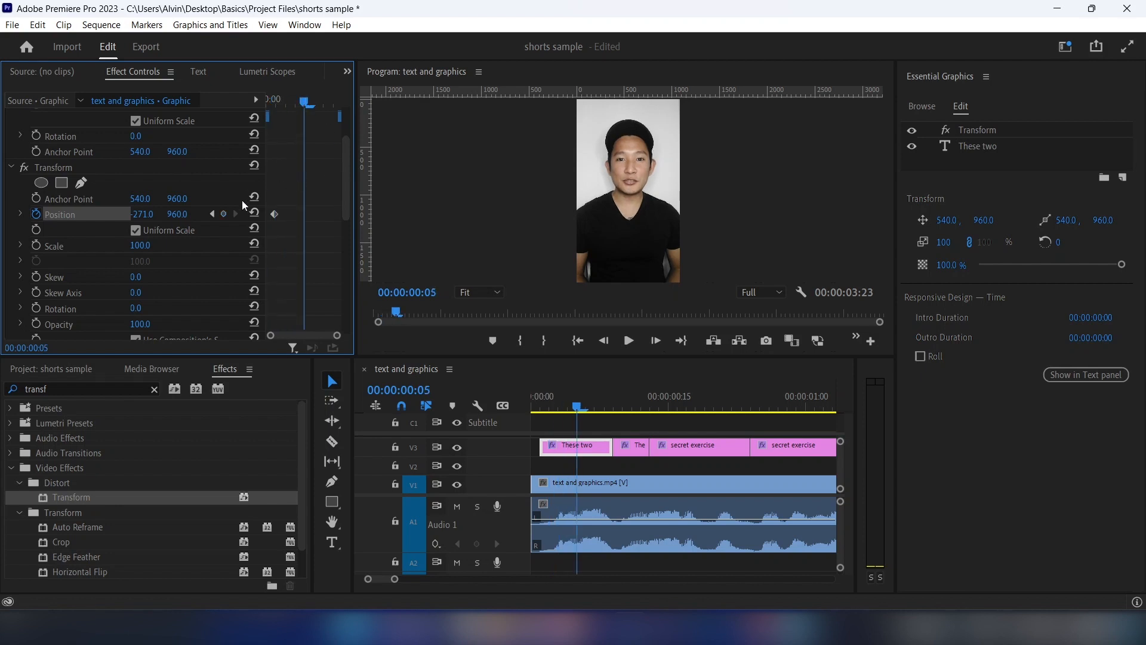
click(254, 215)
Ease the first Transform position keyframe and set the second keyframe's temporal interpolation to Ease In
right_click(274, 215)
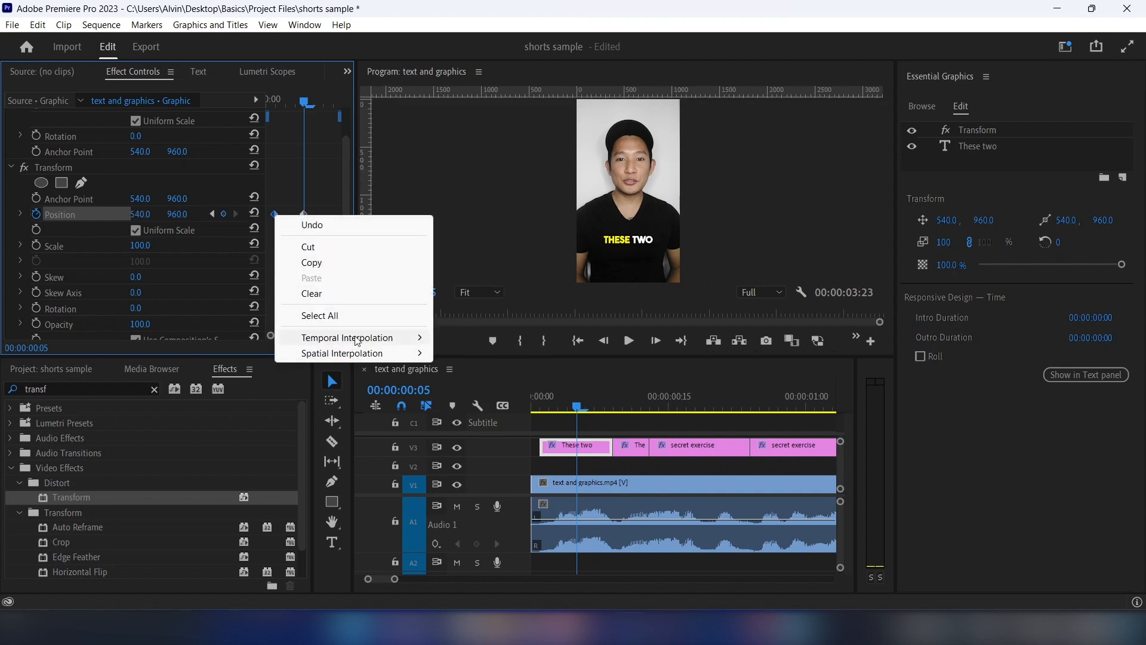
mouse_move(370, 337)
click(492, 423)
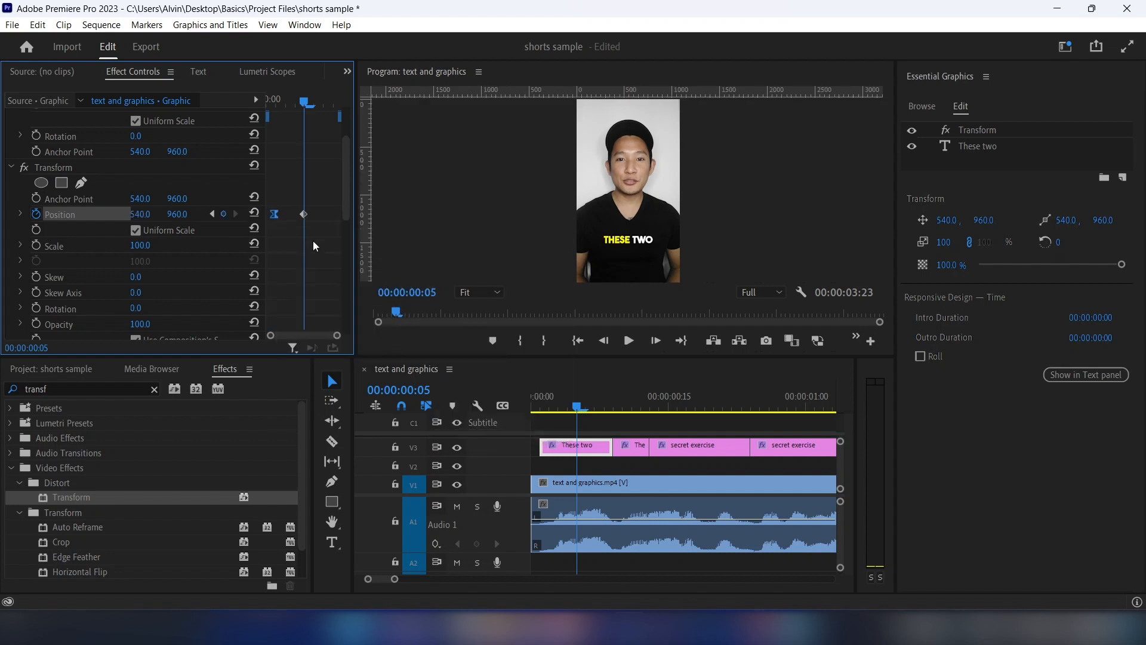
right_click(305, 213)
mouse_move(382, 338)
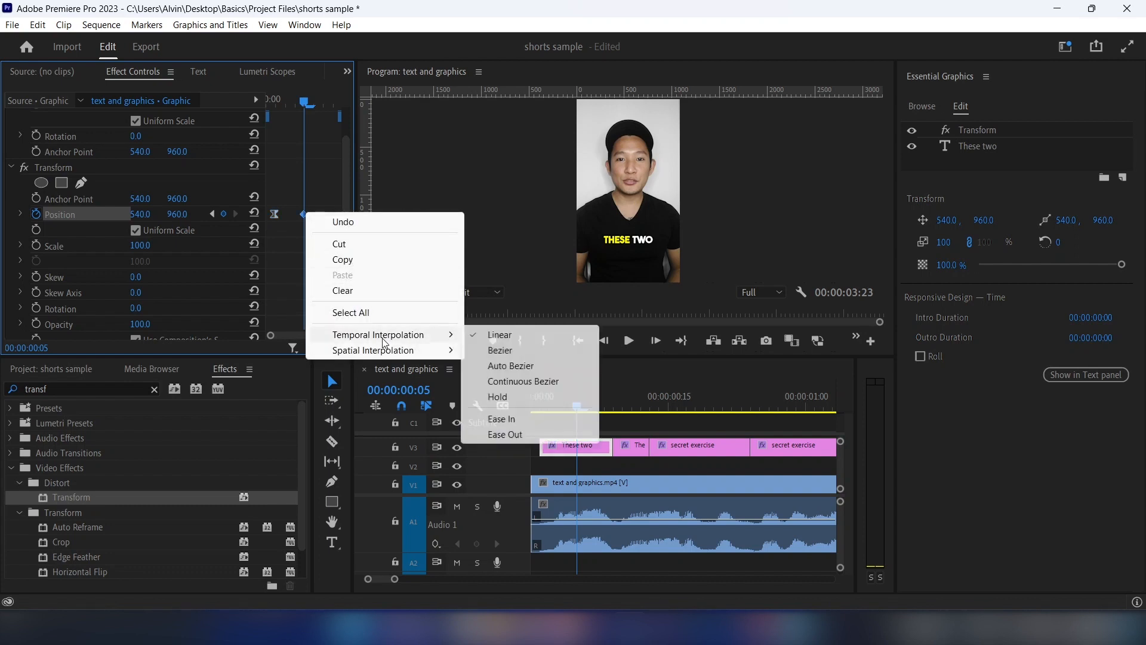
click(506, 421)
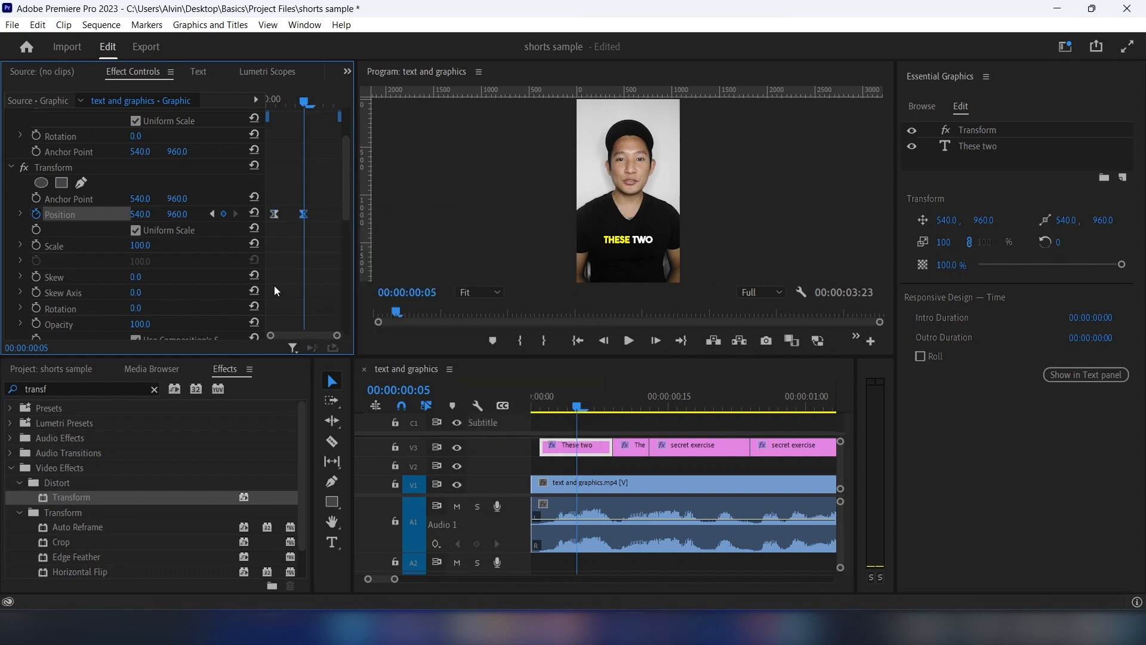
Set the Transform effect's shutter angle to 90 and shift both position keyframes earlier to begin at the clip's start
scroll(274, 285, down, 2)
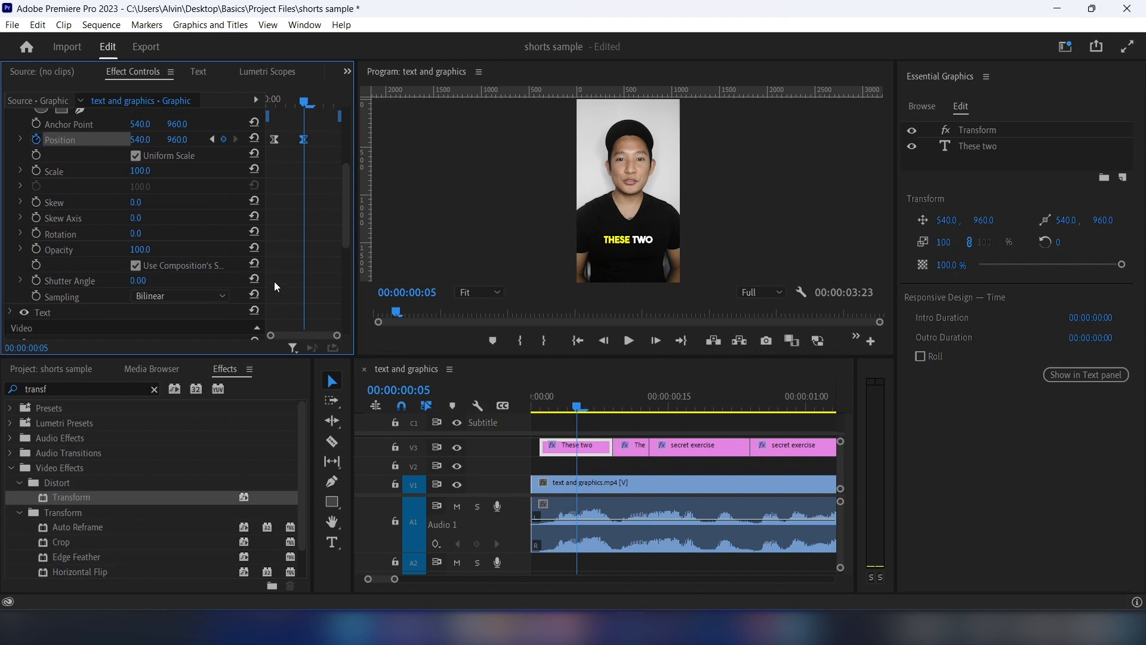
click(212, 139)
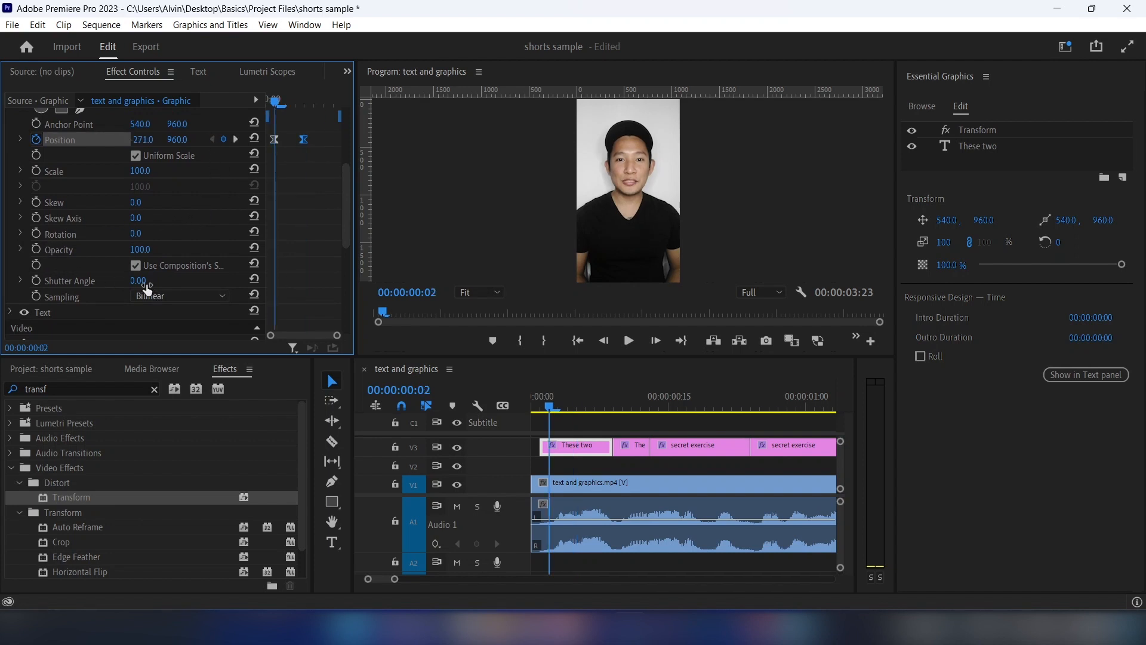
click(150, 277)
text(90)
key(Return)
drag(276, 141, 264, 143)
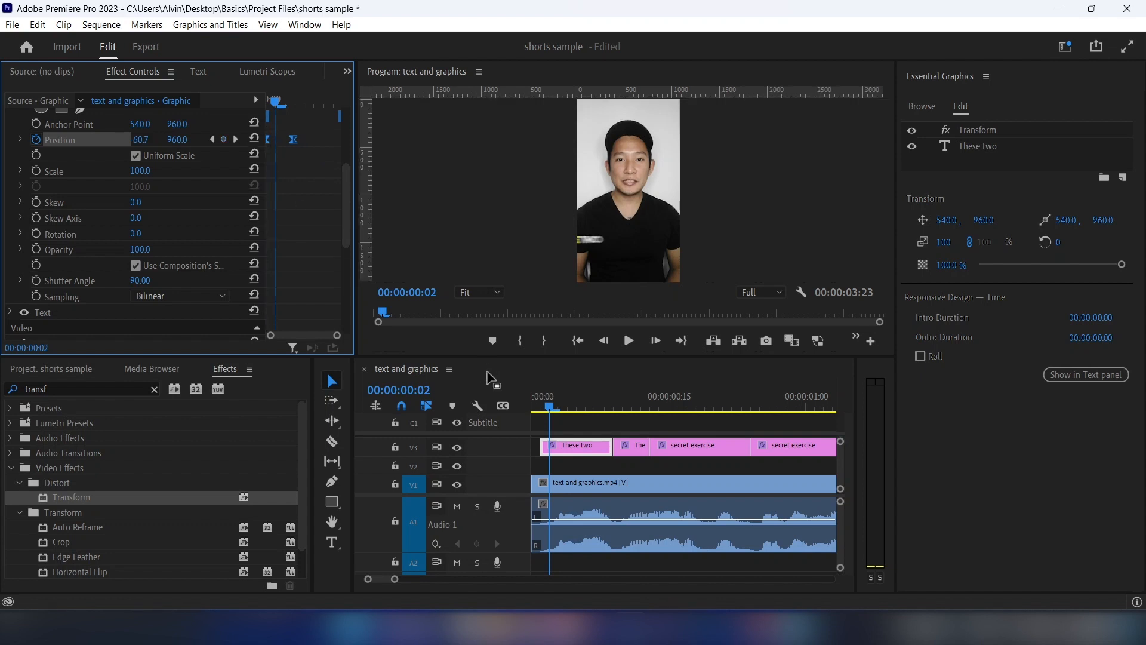
Play the sequence from the beginning twice to check the slide-in animation of the first "These two" graphic
click(535, 410)
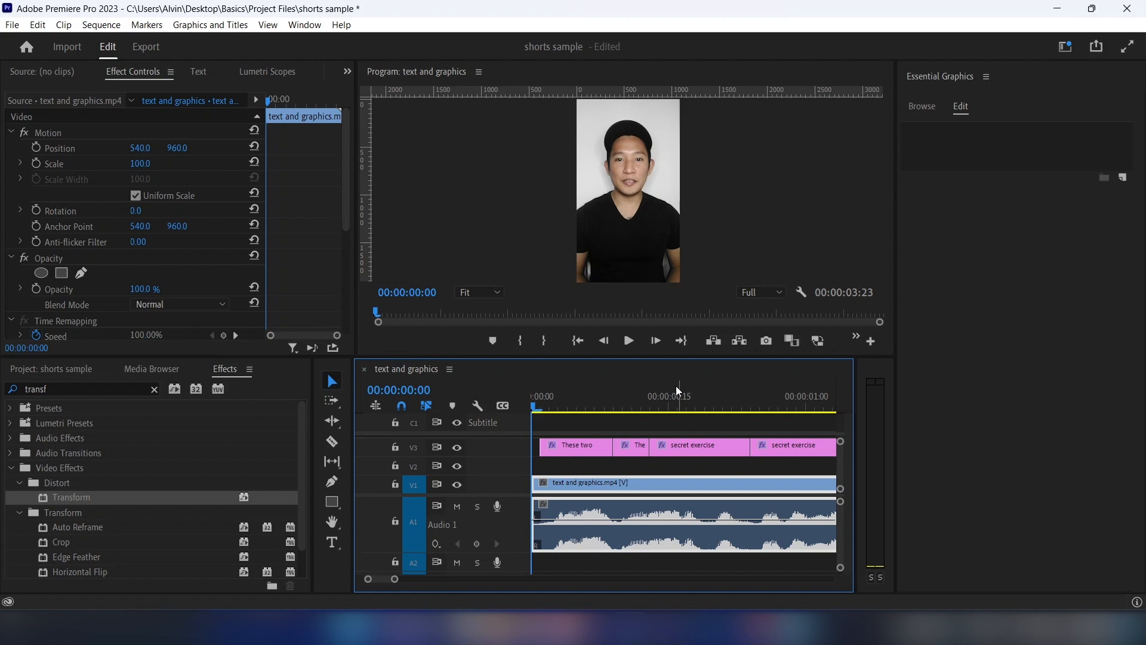
key(space)
key(space)
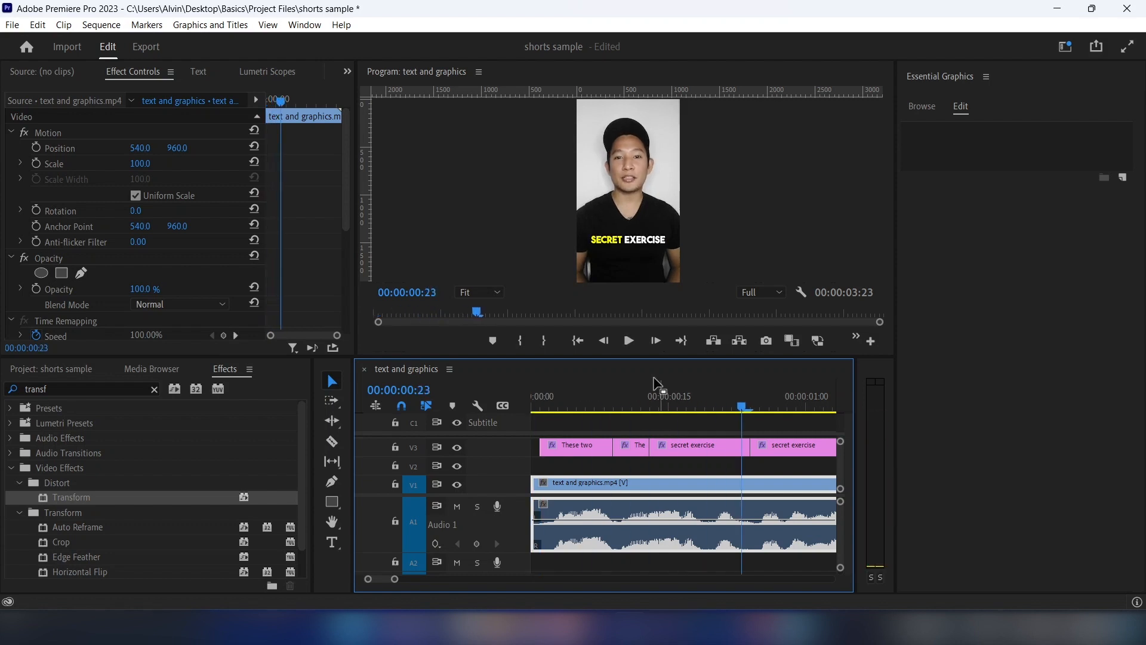
key(Home)
key(space)
key(space)
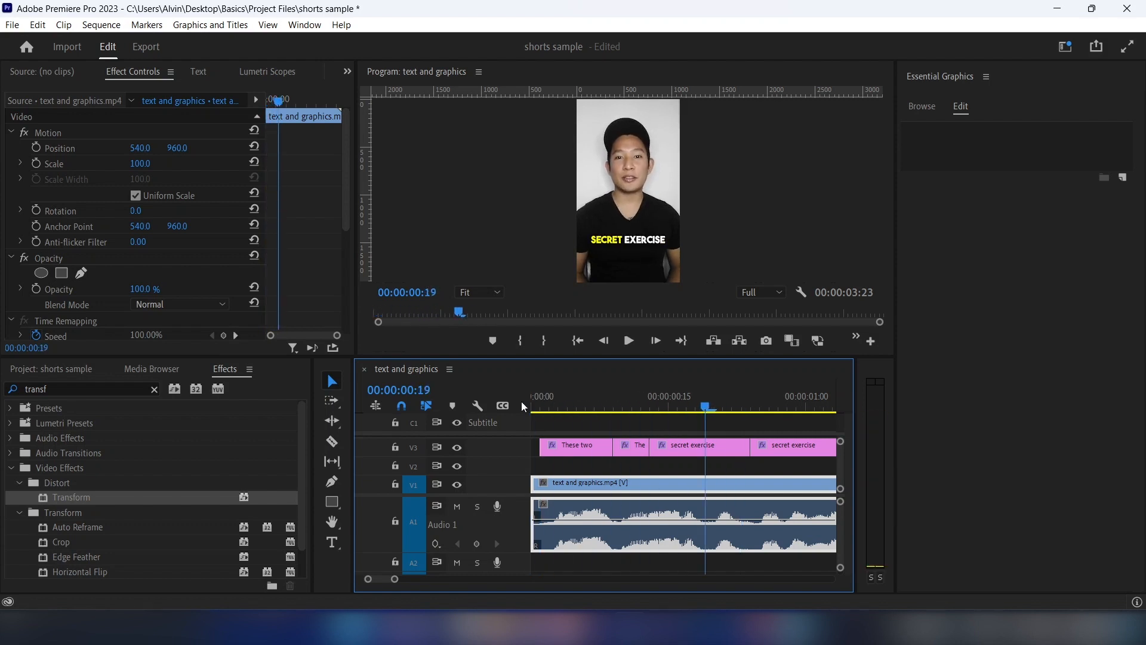
click(637, 447)
click(698, 447)
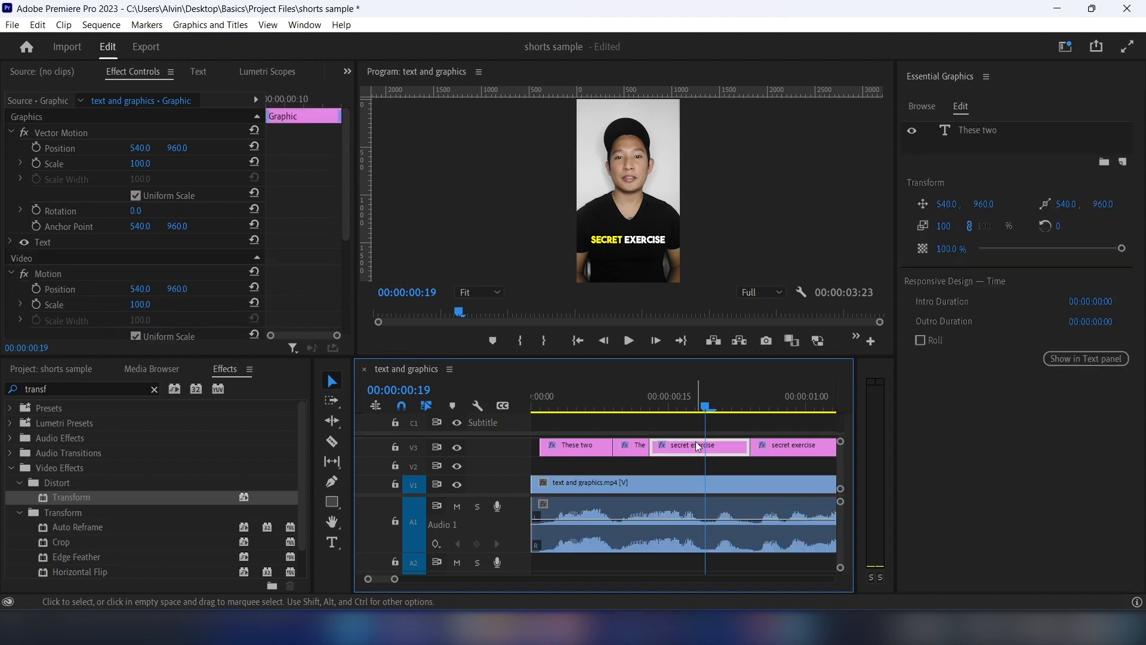
click(775, 449)
click(578, 401)
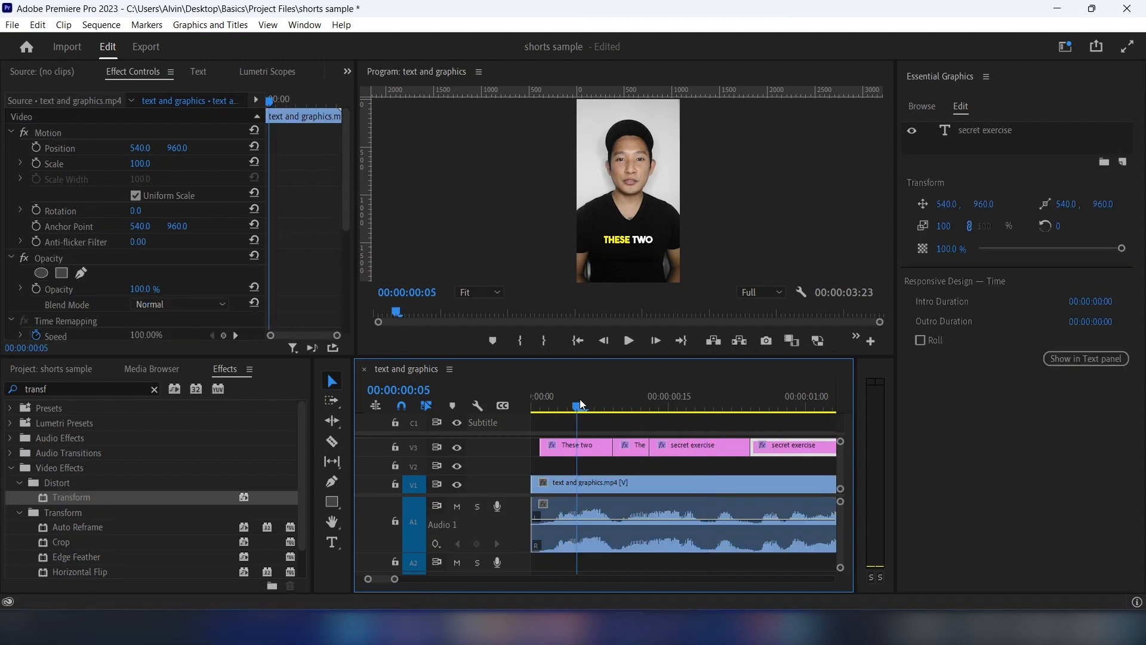
Remove the animated Transform effect from the first "These two" graphic and apply a fresh Transform effect to it
click(575, 445)
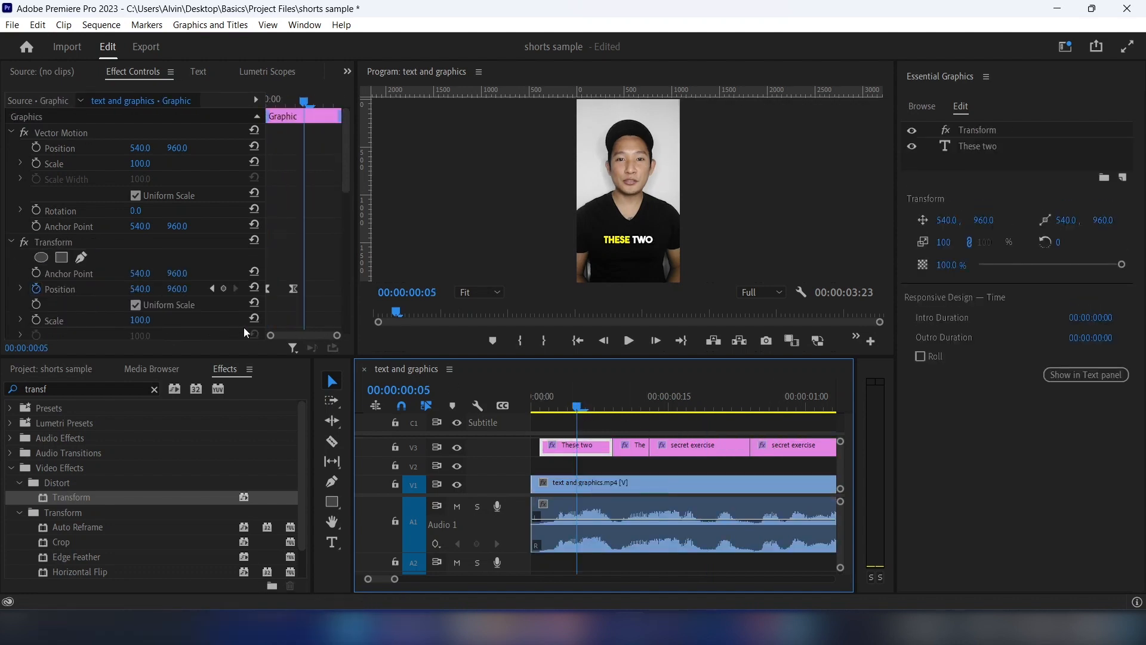
right_click(62, 241)
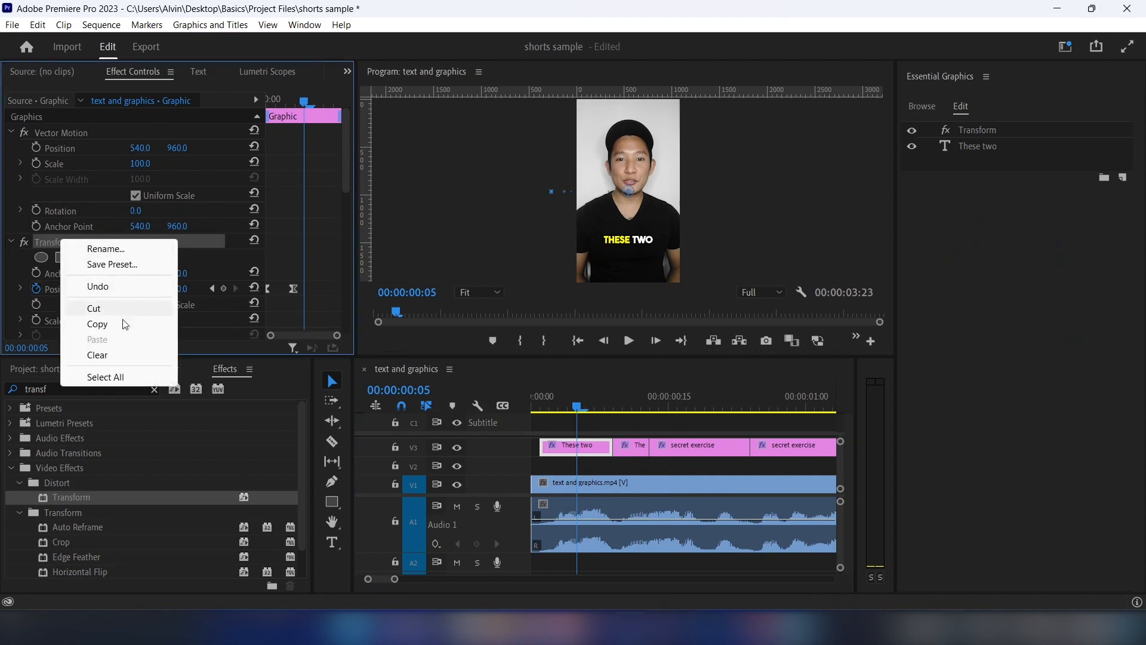
click(98, 355)
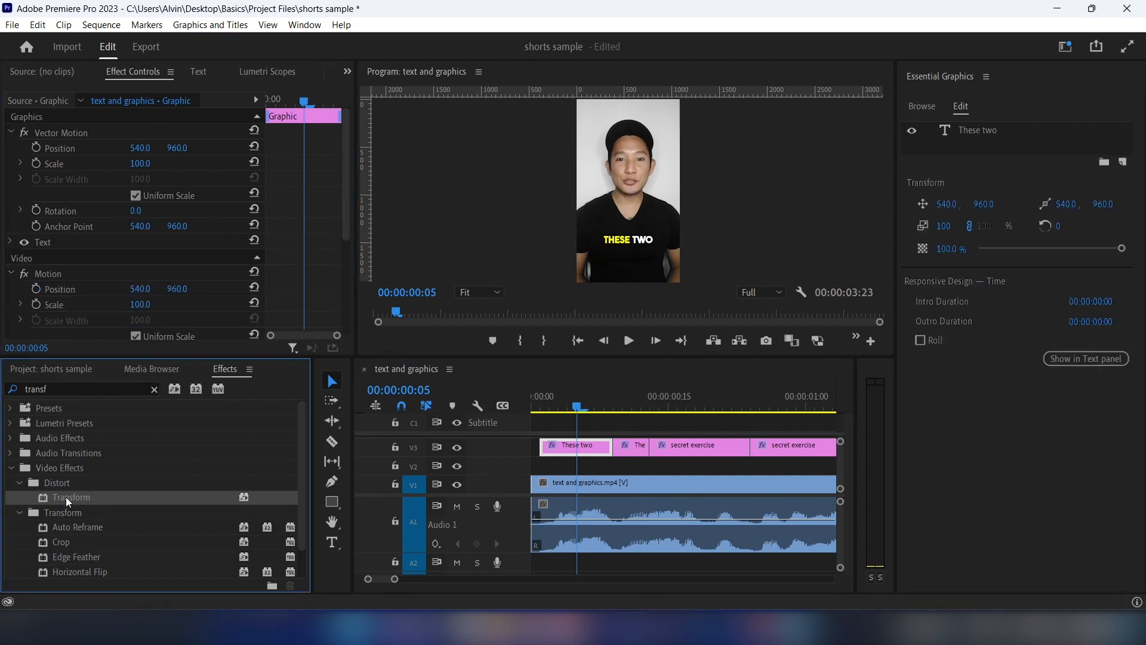
drag(364, 423, 588, 451)
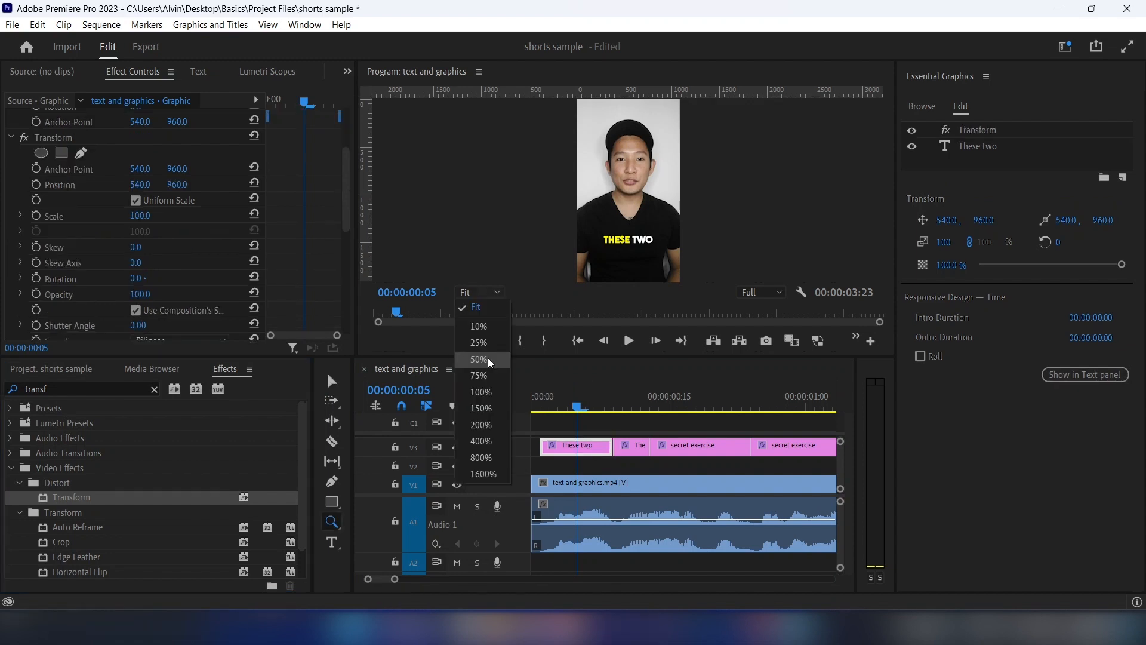
Try rotating the "These two" text to 16° with the Transform effect around its default anchor point, then reset the rotation to 0
click(489, 360)
drag(879, 192, 876, 234)
scroll(134, 224, down, 3)
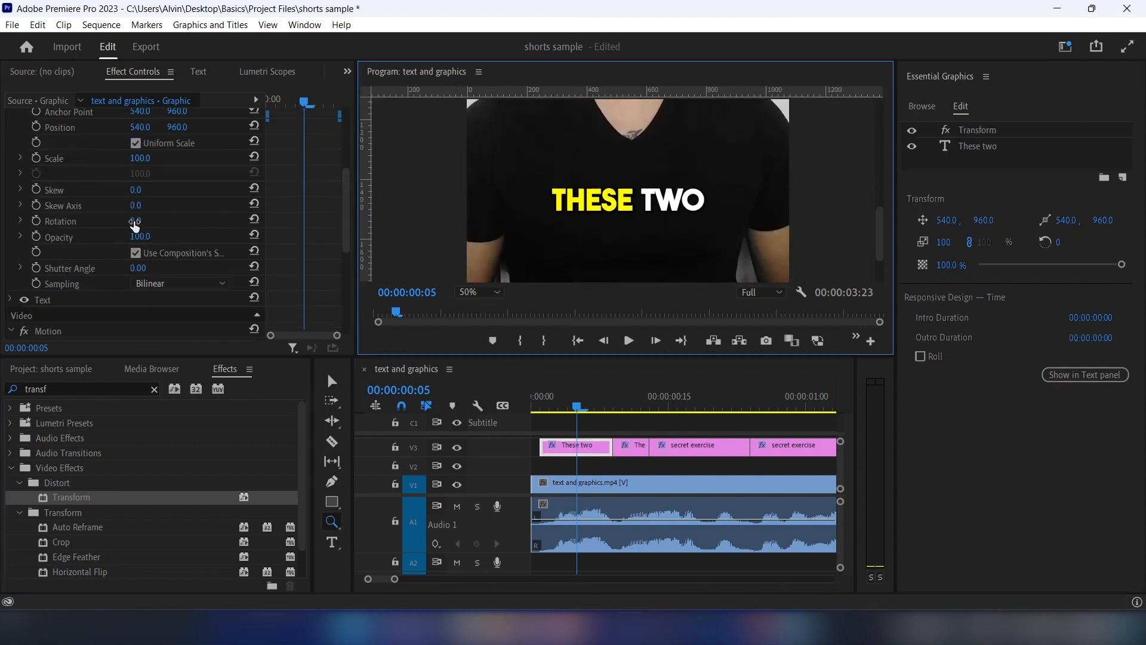
mouse_move(134, 222)
mouse_down()
mouse_move(120, 222)
mouse_move(141, 224)
mouse_up()
click(141, 223)
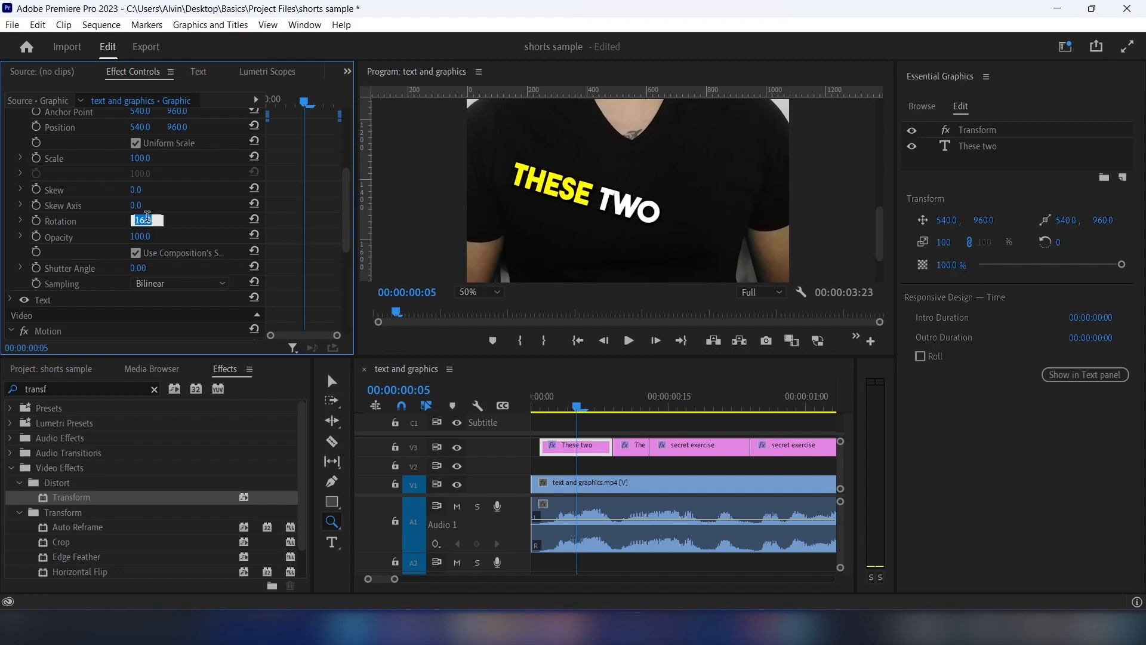
text(0)
key(Tab)
click(480, 292)
click(470, 305)
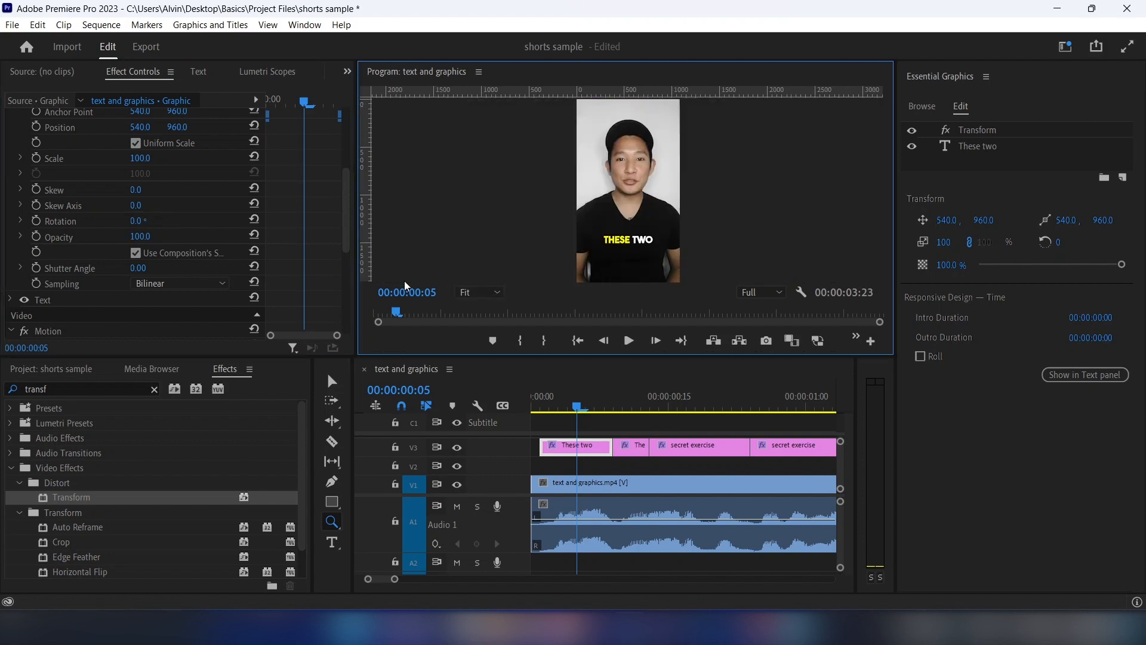
Move the Transform anchor point onto the caption text at about 532, 1491 and reposition the text to about 540, 1491
scroll(318, 259, up, 1)
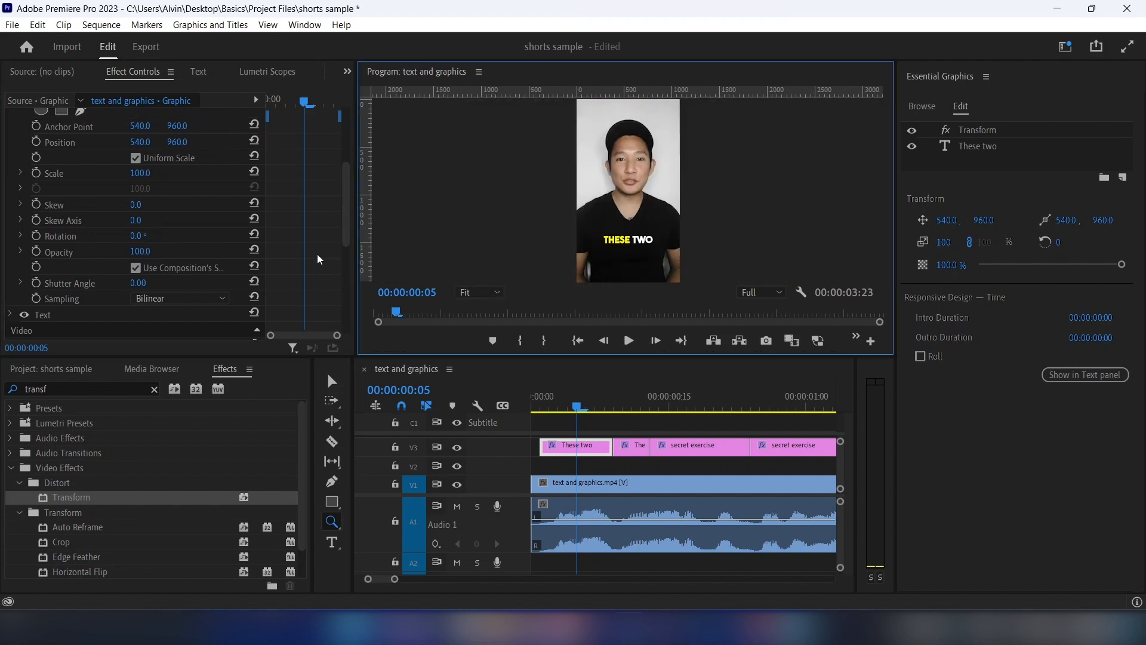
scroll(318, 259, up, 1)
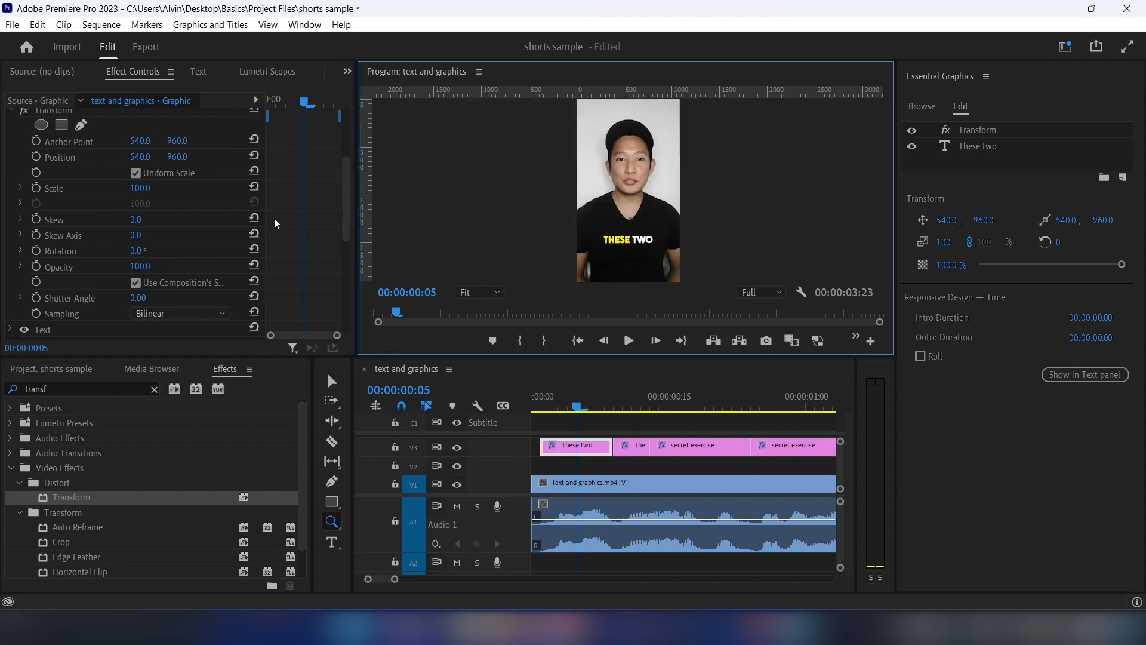
click(71, 143)
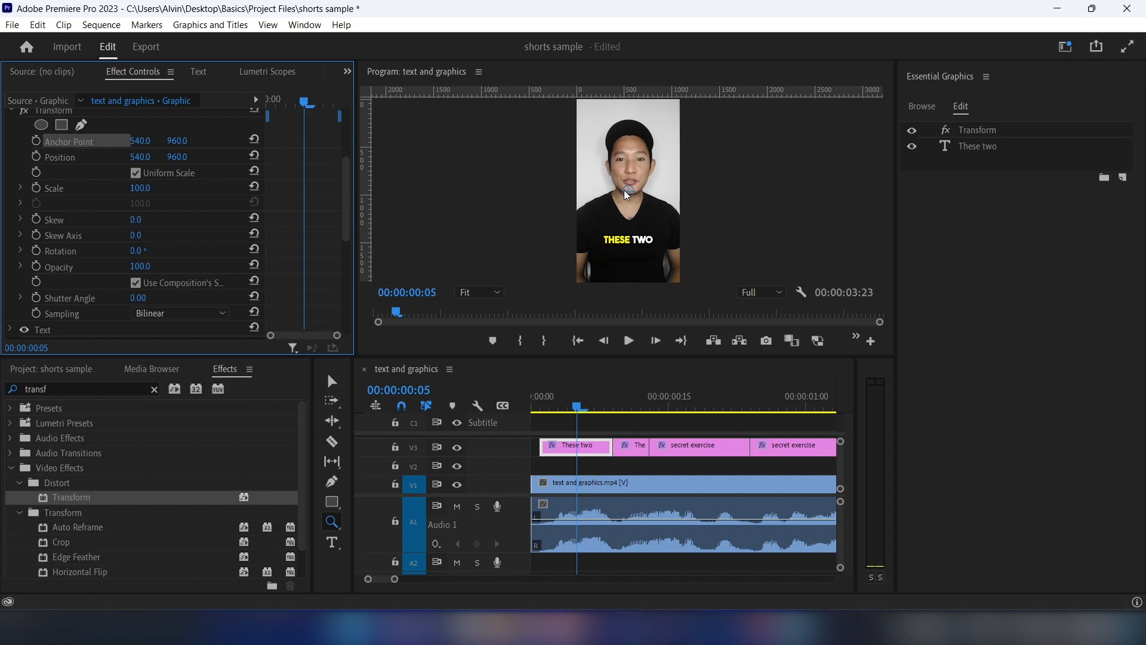
drag(630, 194, 632, 246)
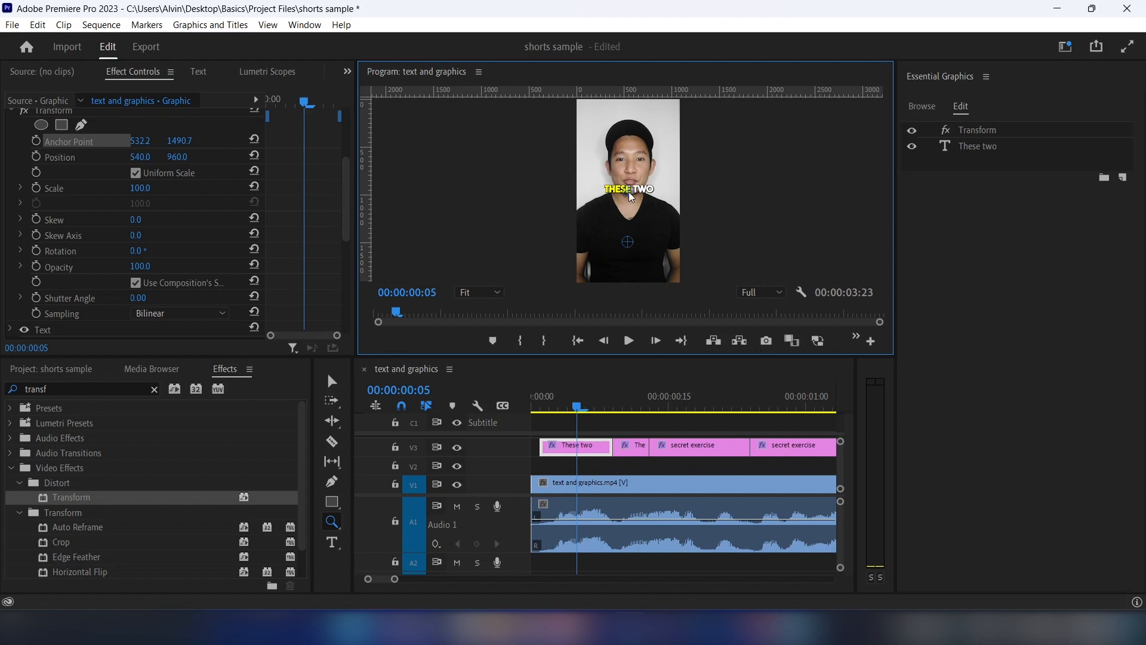
drag(631, 197, 632, 247)
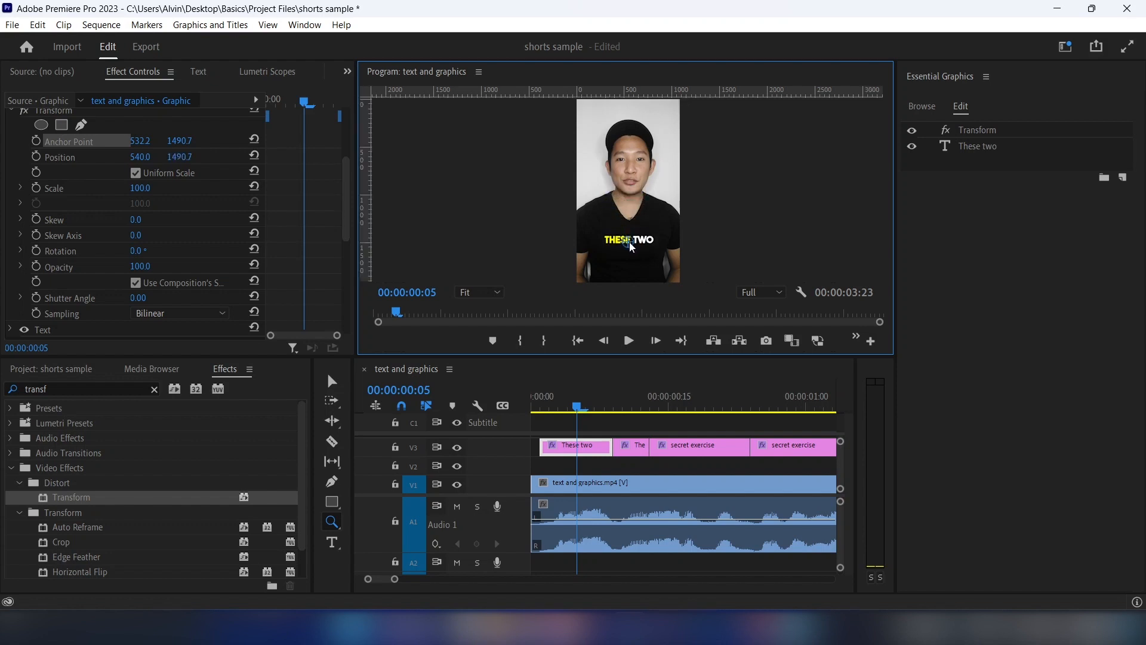
Set the Transform effect's rotation to -8° to tilt the "These two" text
click(495, 292)
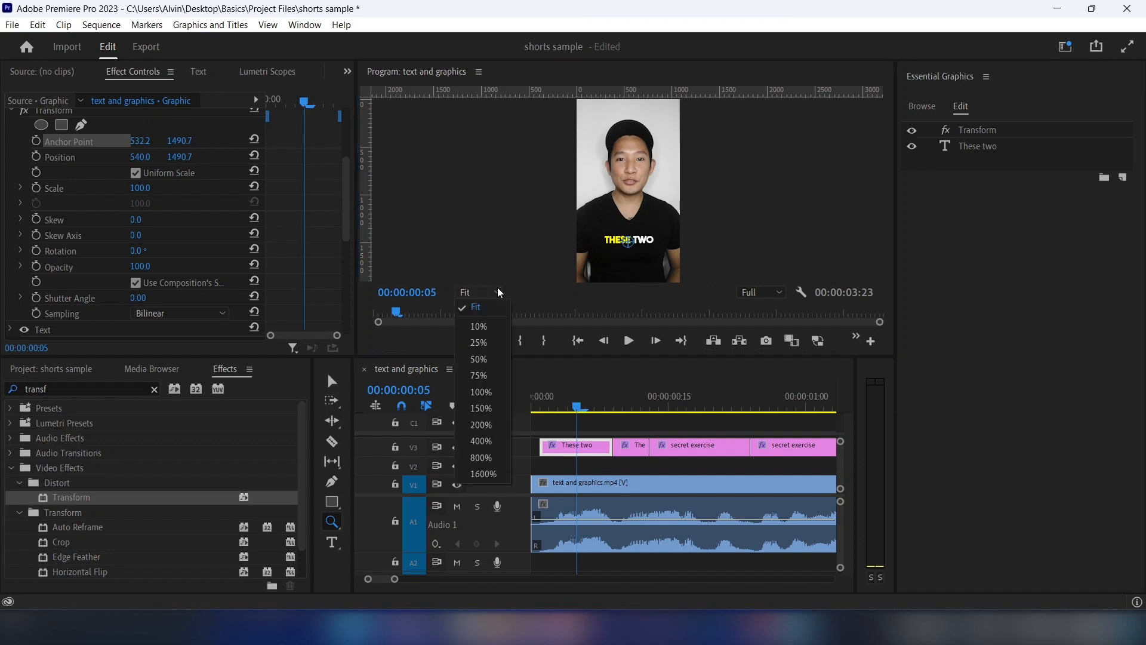
click(497, 365)
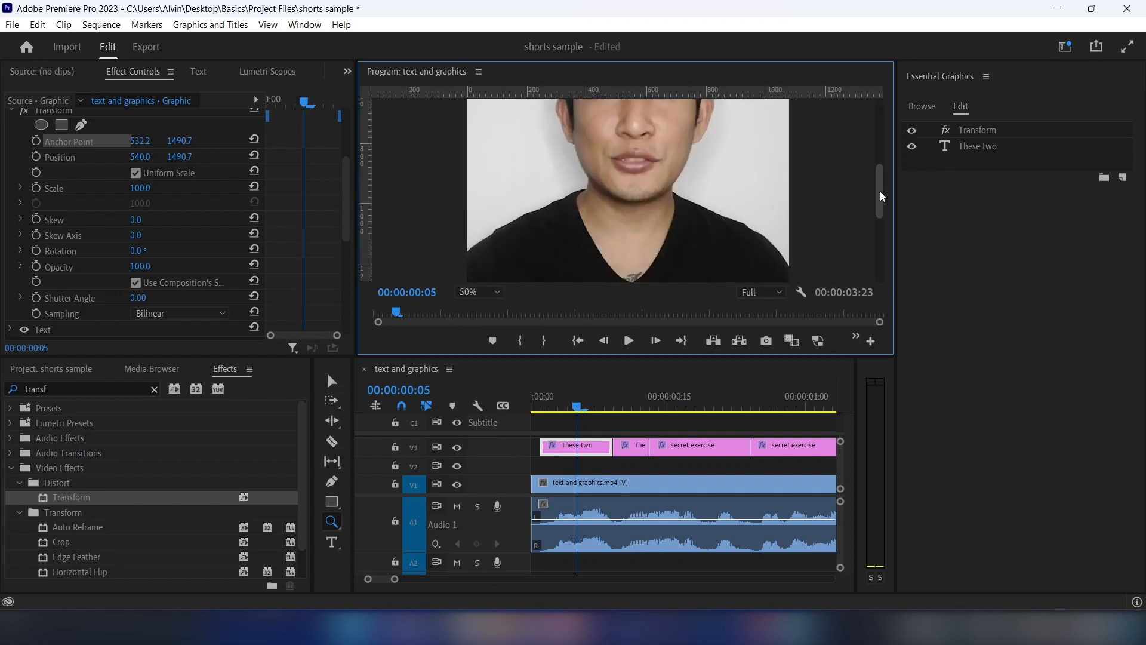
drag(874, 199, 873, 234)
mouse_move(137, 250)
mouse_down()
mouse_move(119, 251)
mouse_move(139, 251)
mouse_move(129, 251)
mouse_up()
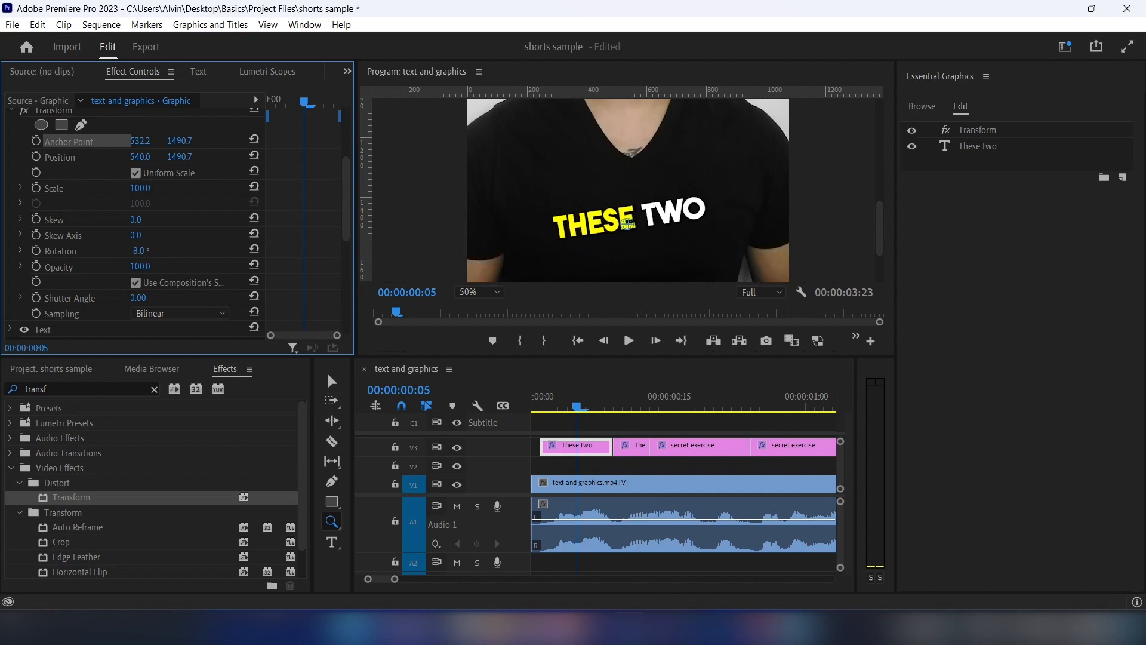
click(477, 292)
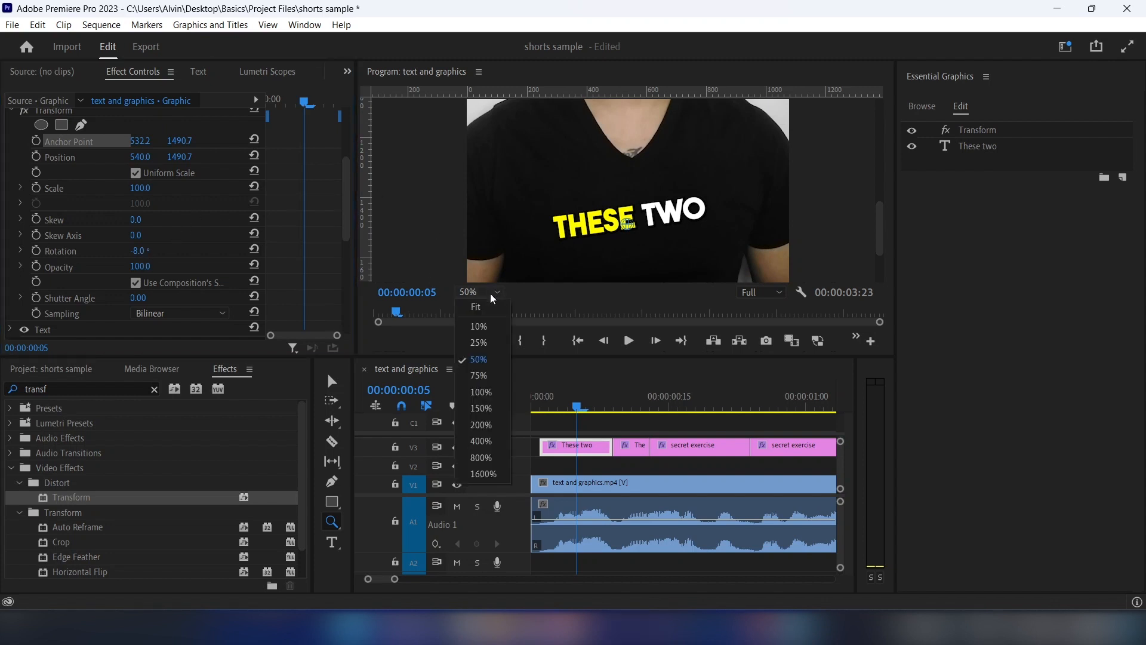
click(481, 316)
click(134, 251)
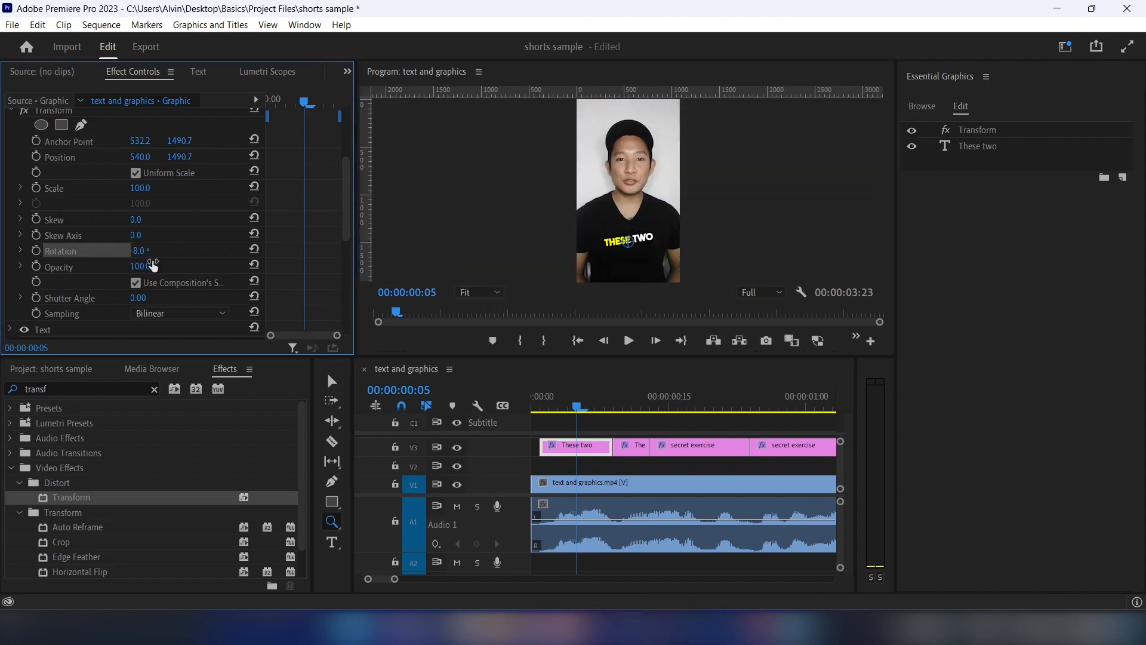
Copy the tilted "These two" graphic's Motion, Vector Motion and Transform attributes to all remaining caption graphics on V3 and scrub through them
click(594, 451)
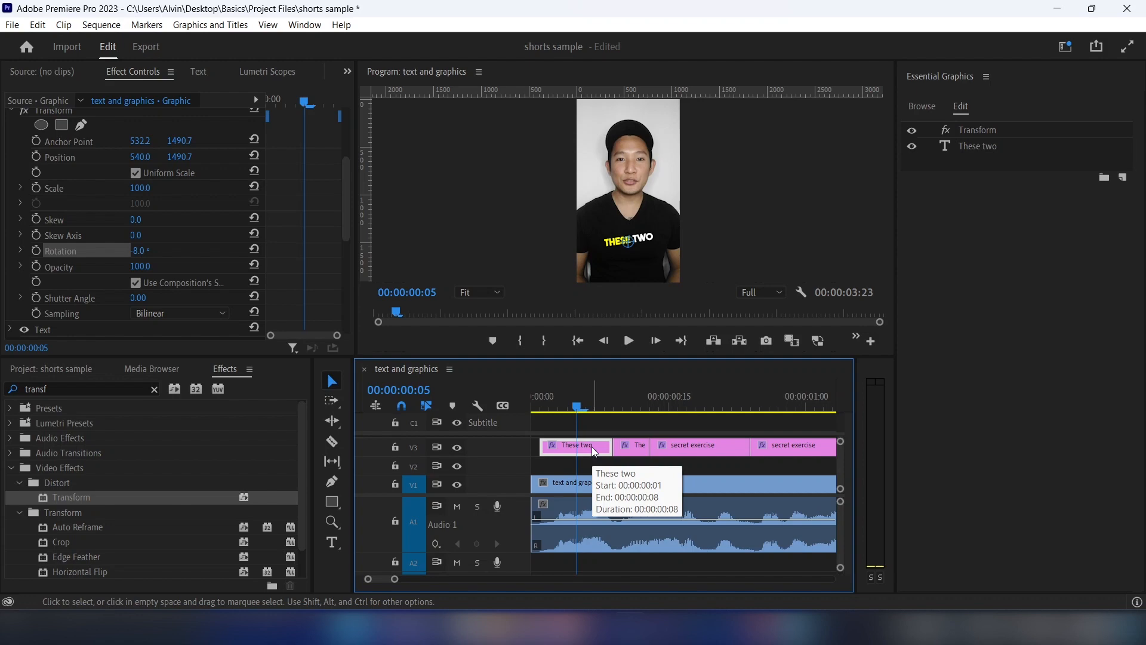
right_click(594, 452)
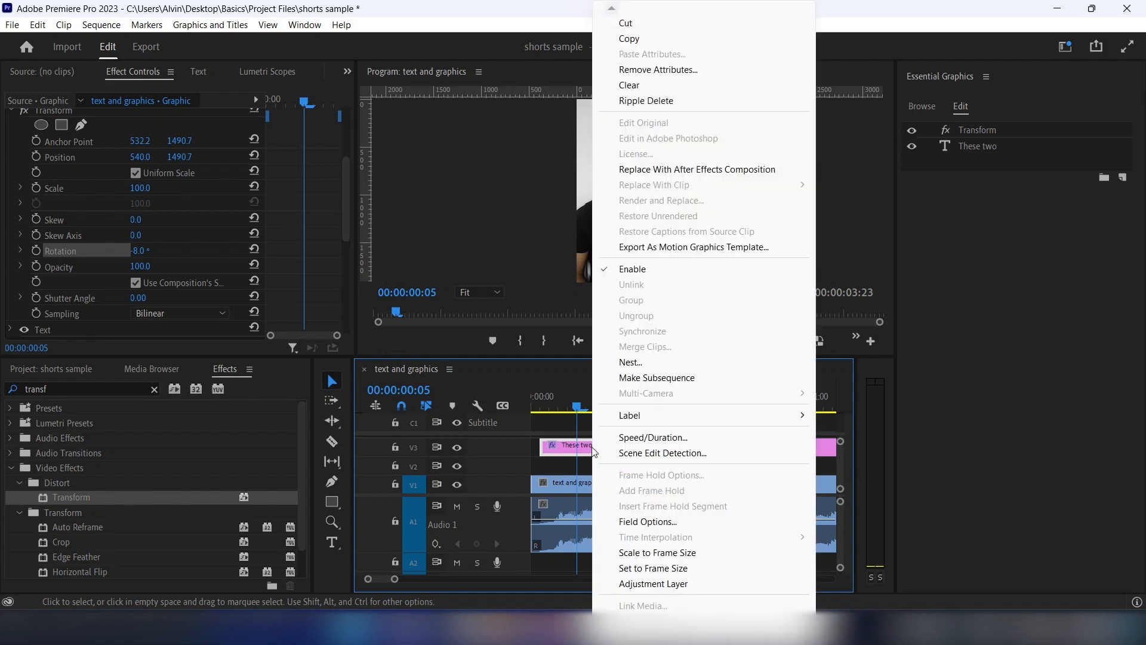
click(649, 41)
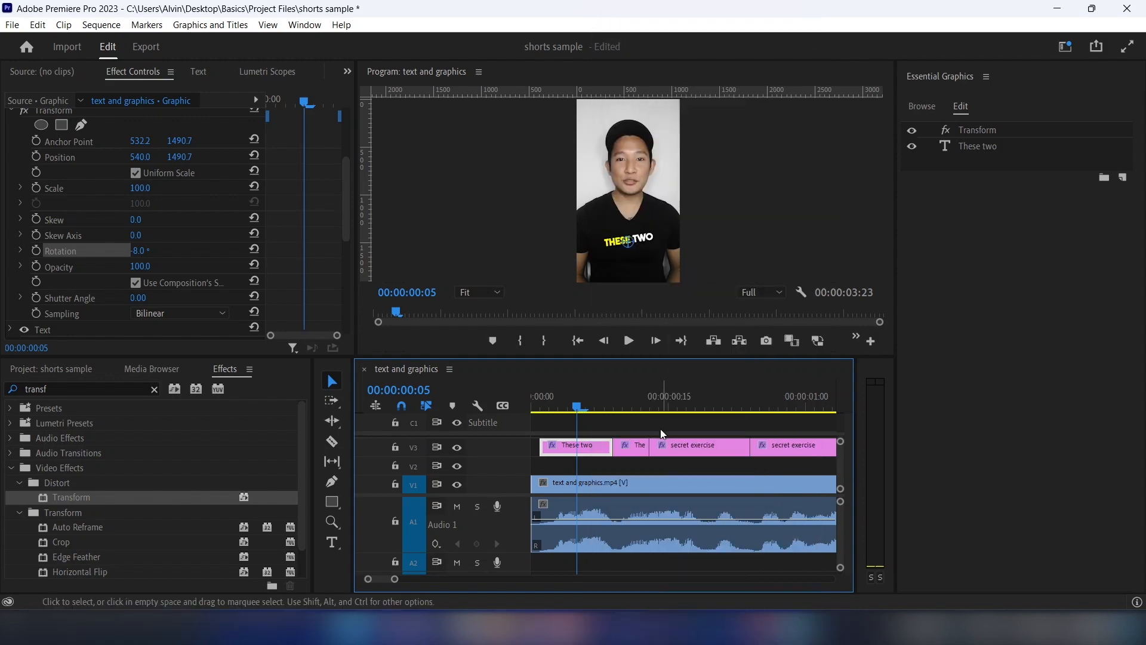
scroll(655, 472, down, 4)
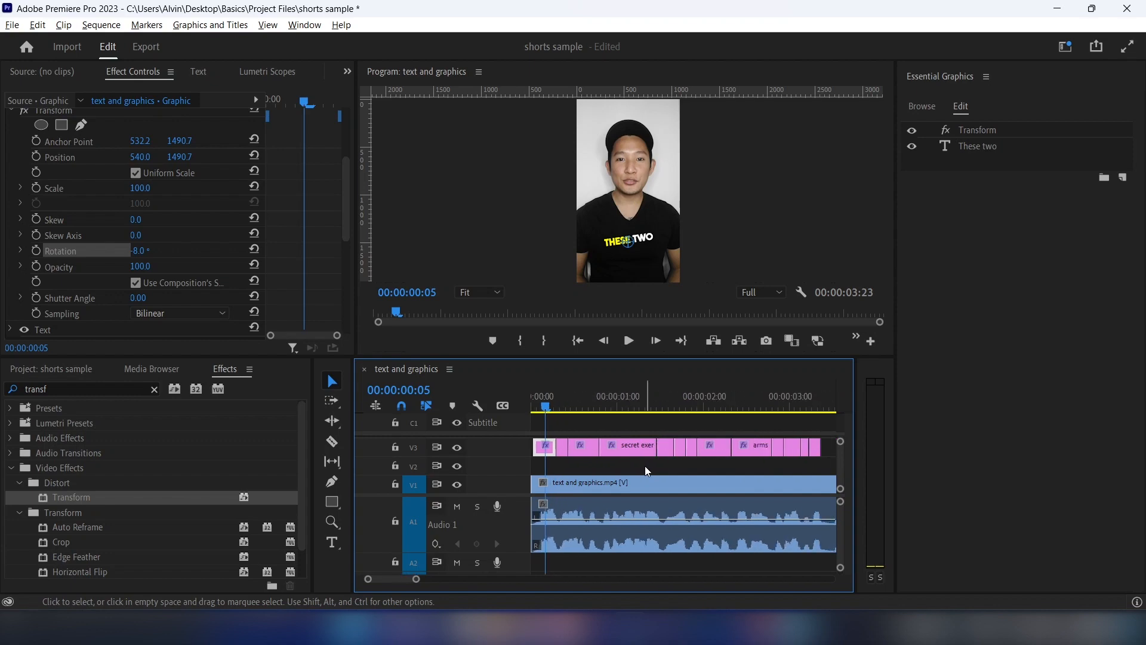
drag(563, 460, 820, 443)
right_click(754, 449)
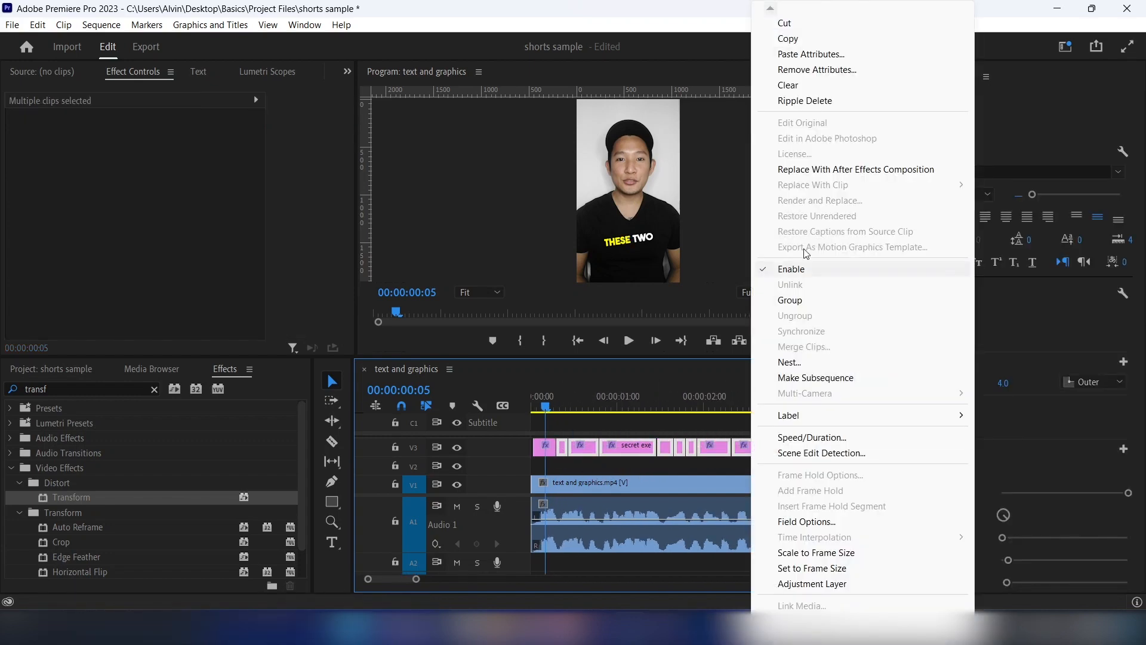
click(812, 54)
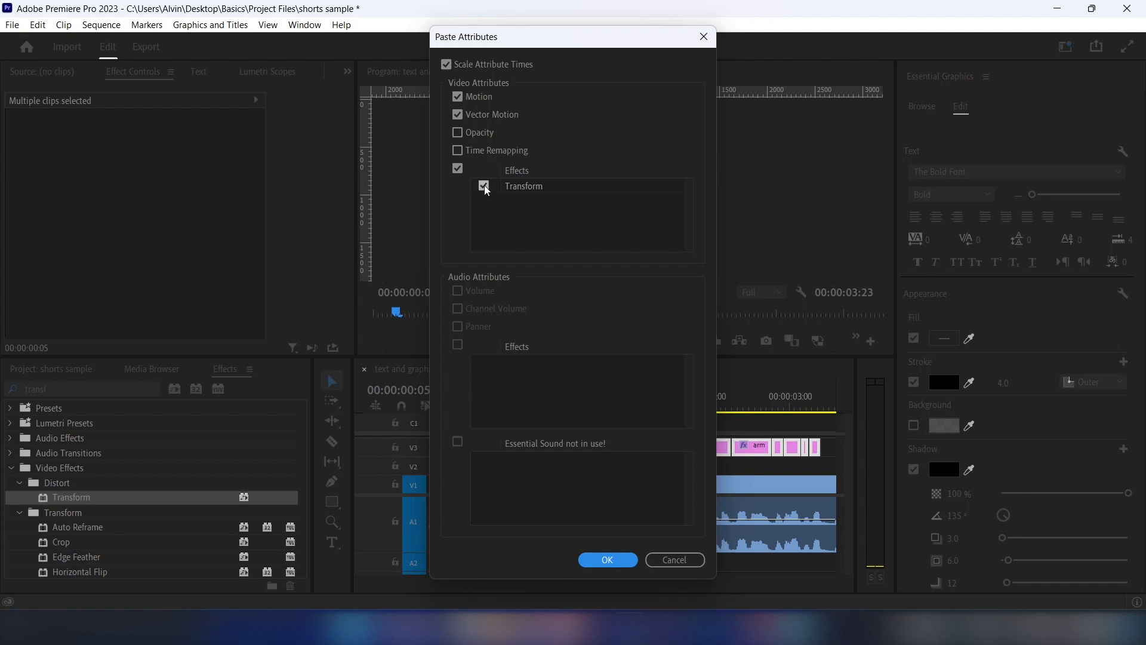
click(607, 560)
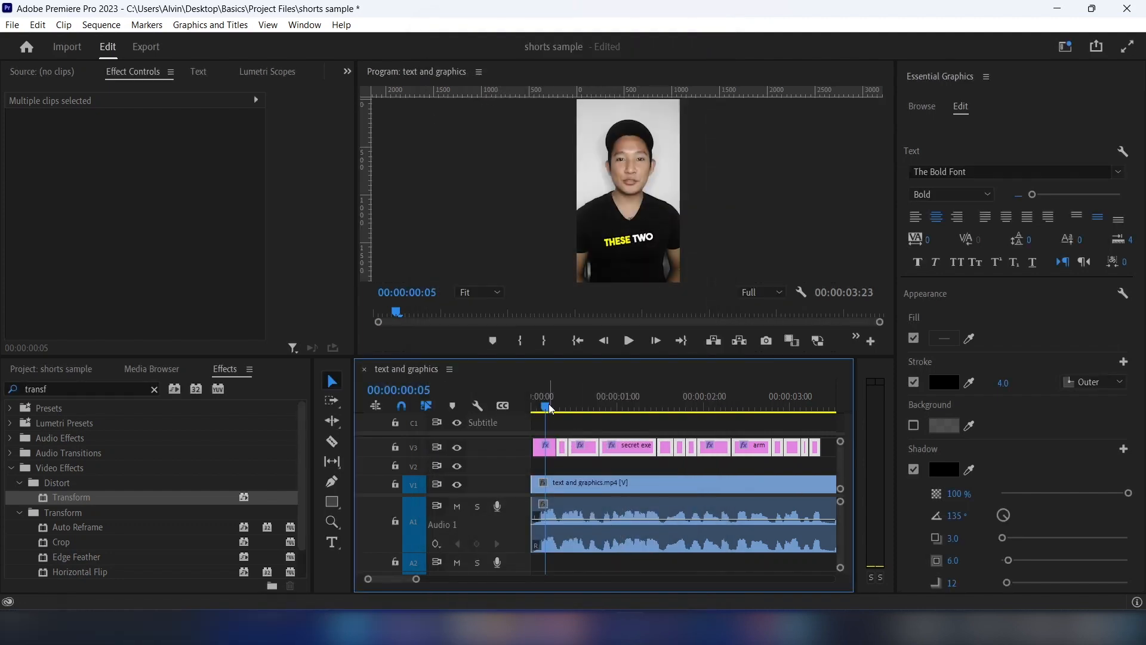
drag(550, 408, 797, 413)
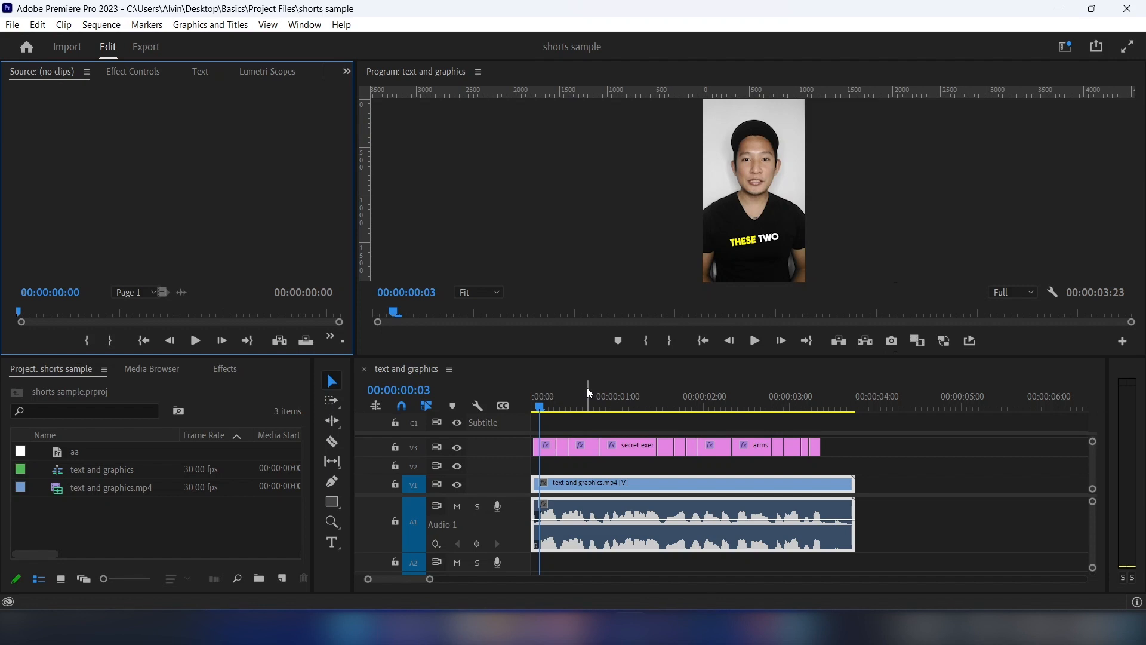
Export the frame at 00:00:00:11 as a PNG still into a new Desktop folder named "snip"
click(544, 416)
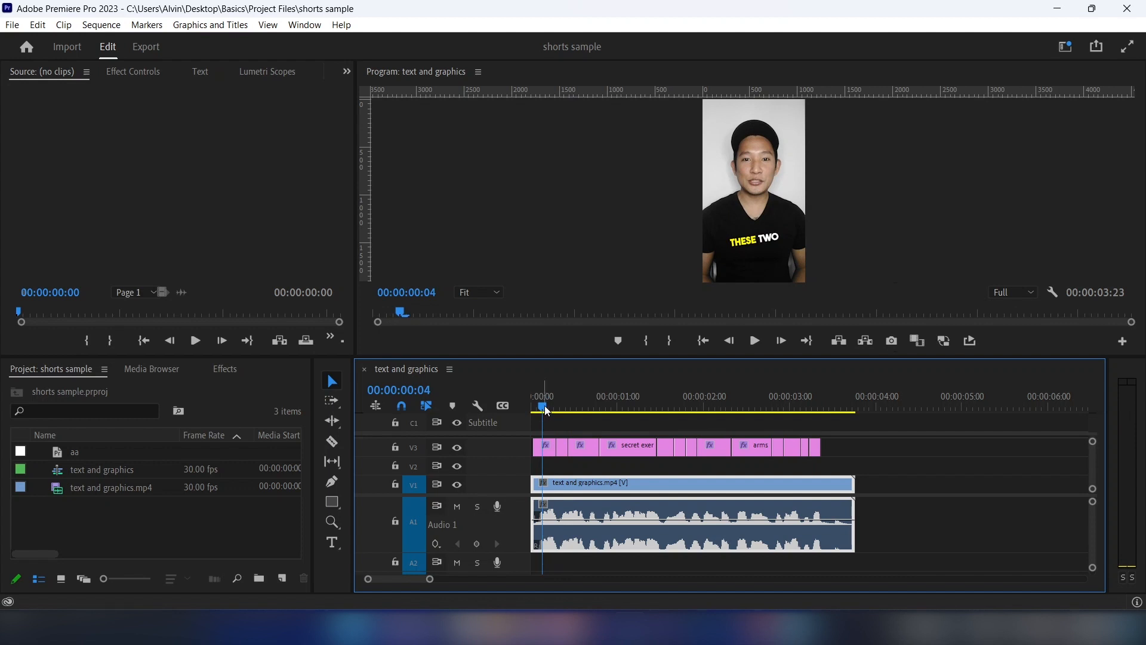
drag(546, 409, 568, 413)
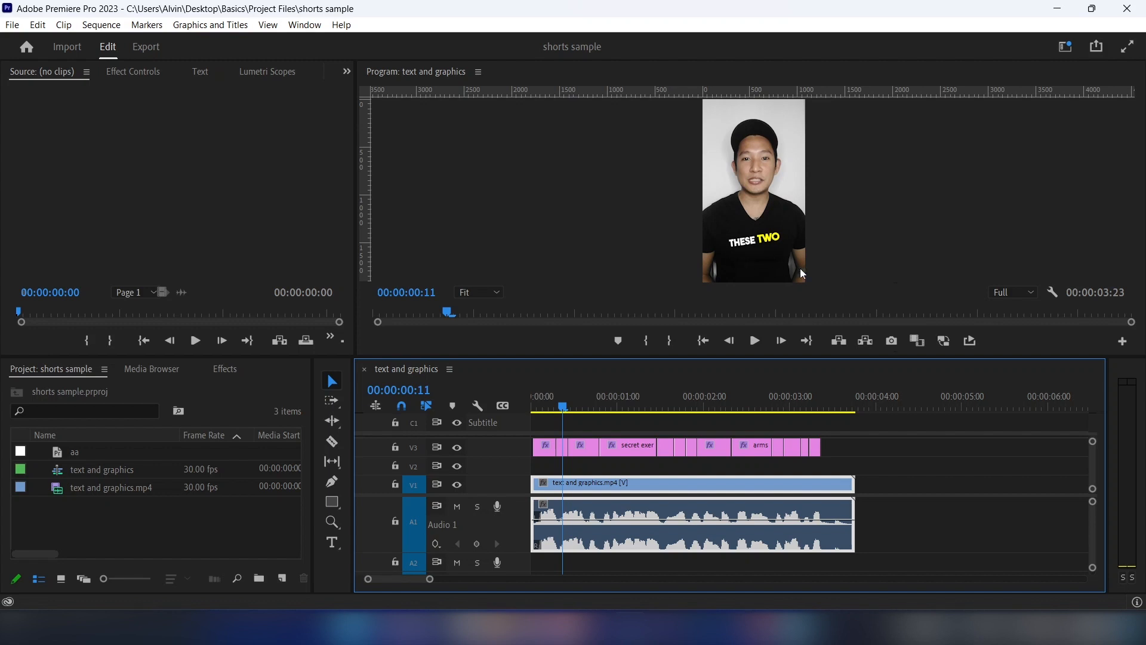
click(892, 341)
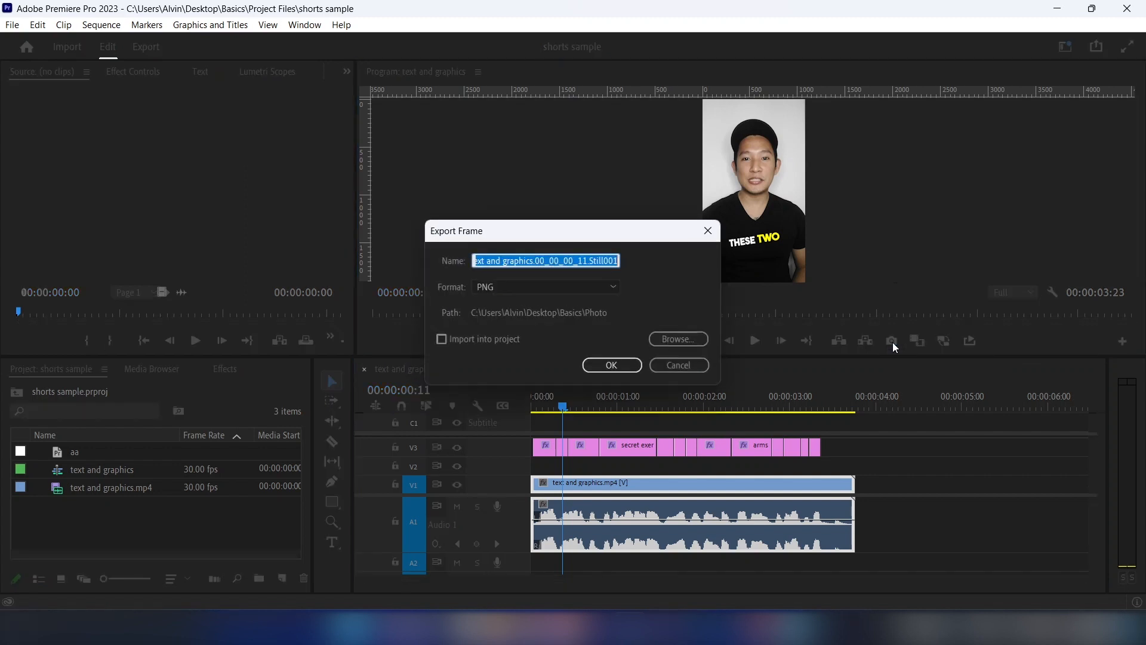
click(696, 338)
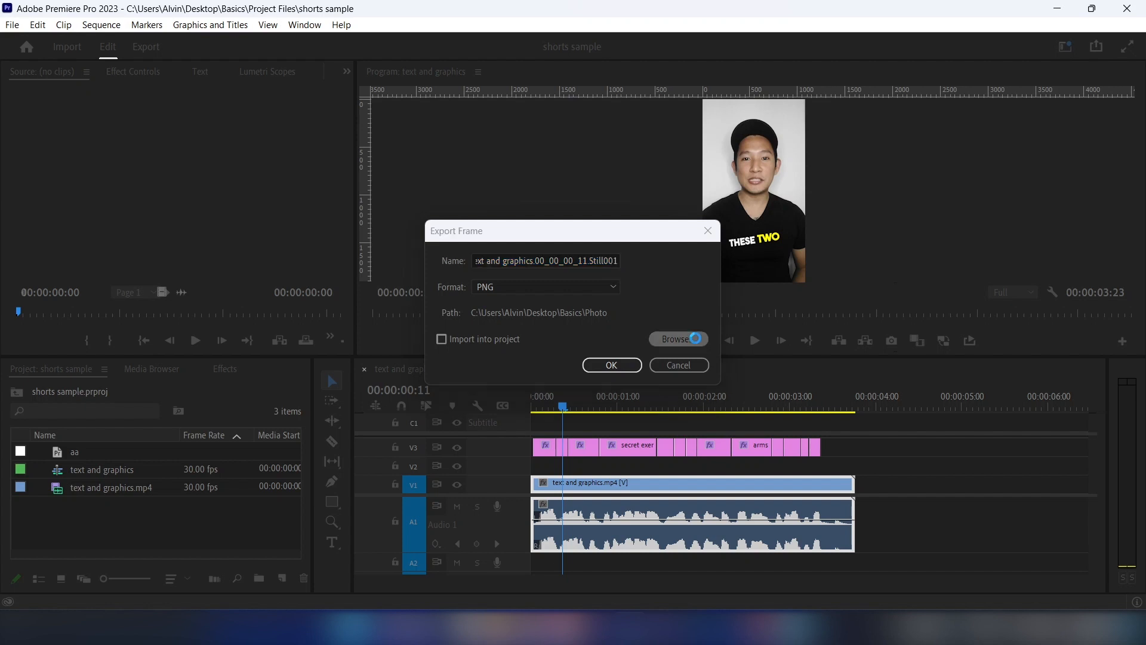
click(498, 353)
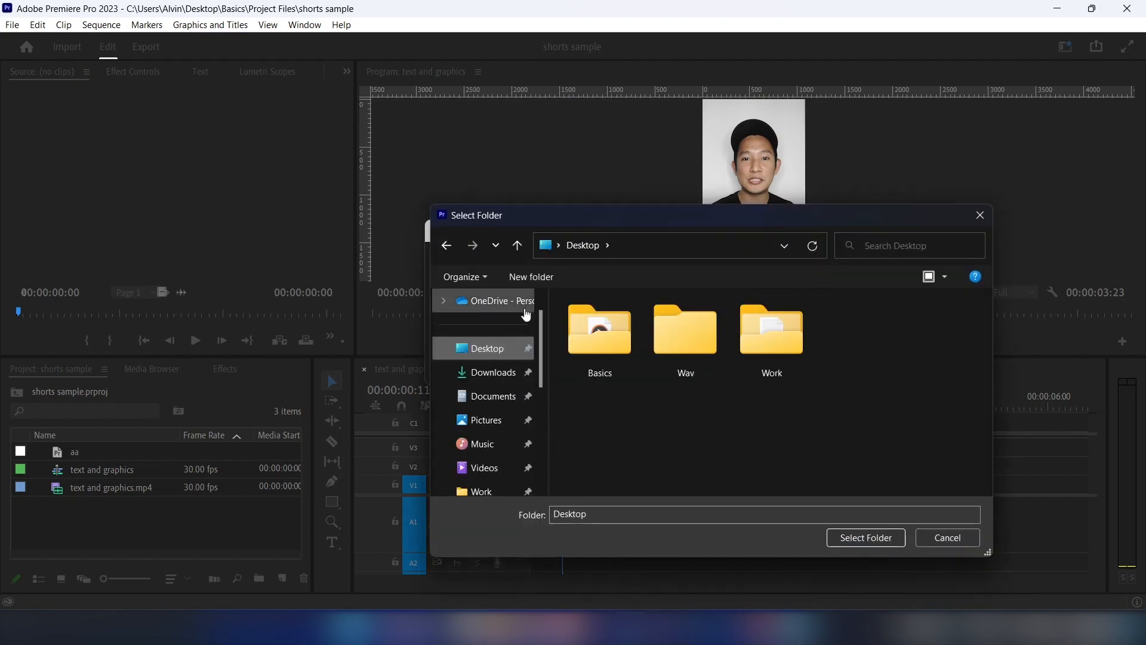
click(531, 277)
text(snip)
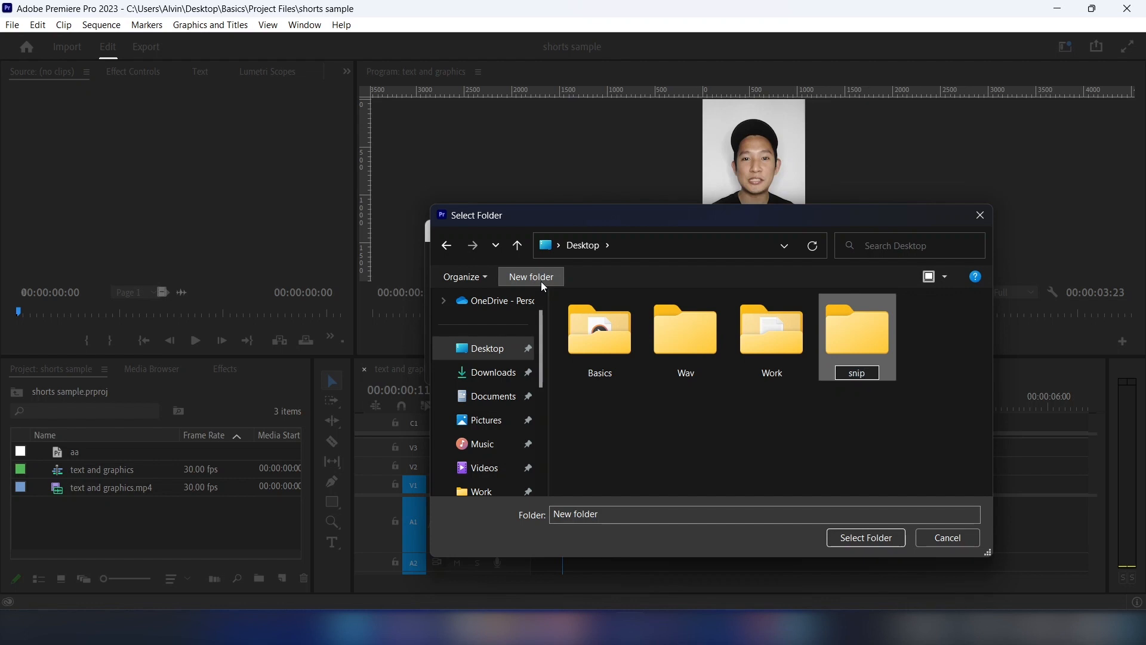
double_click(861, 337)
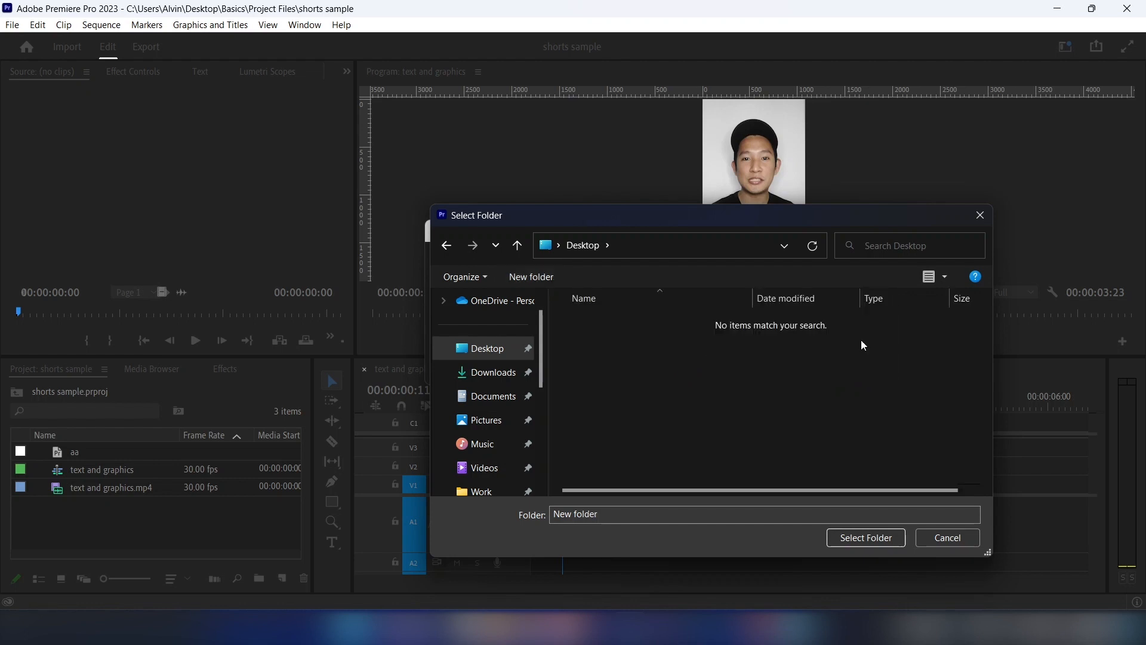
click(886, 537)
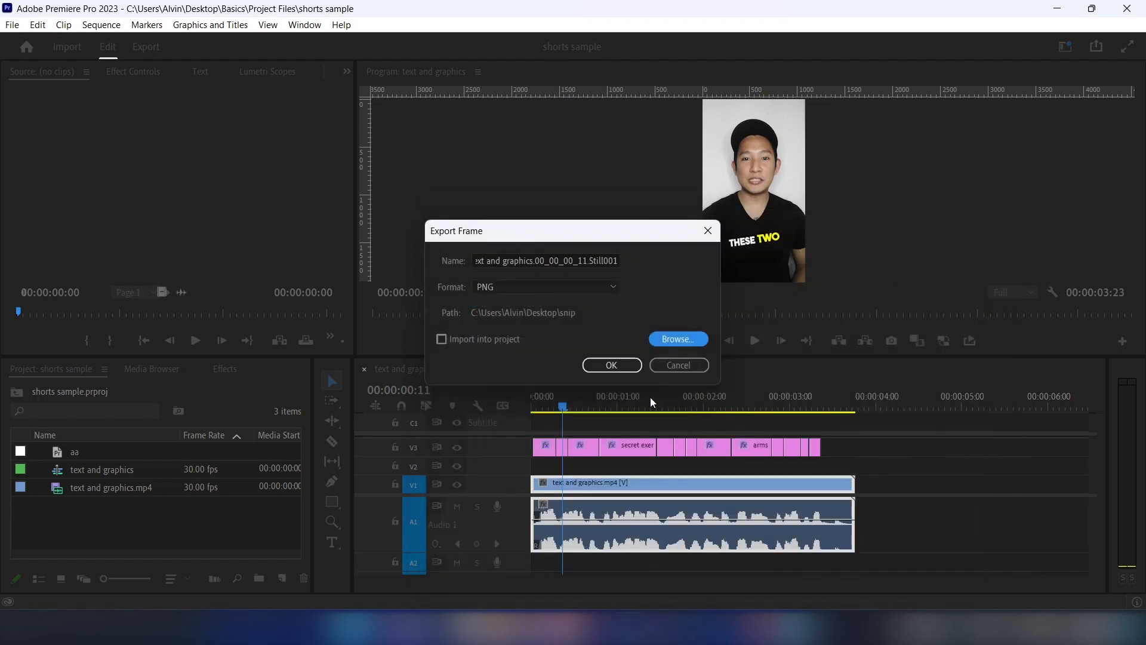
click(613, 366)
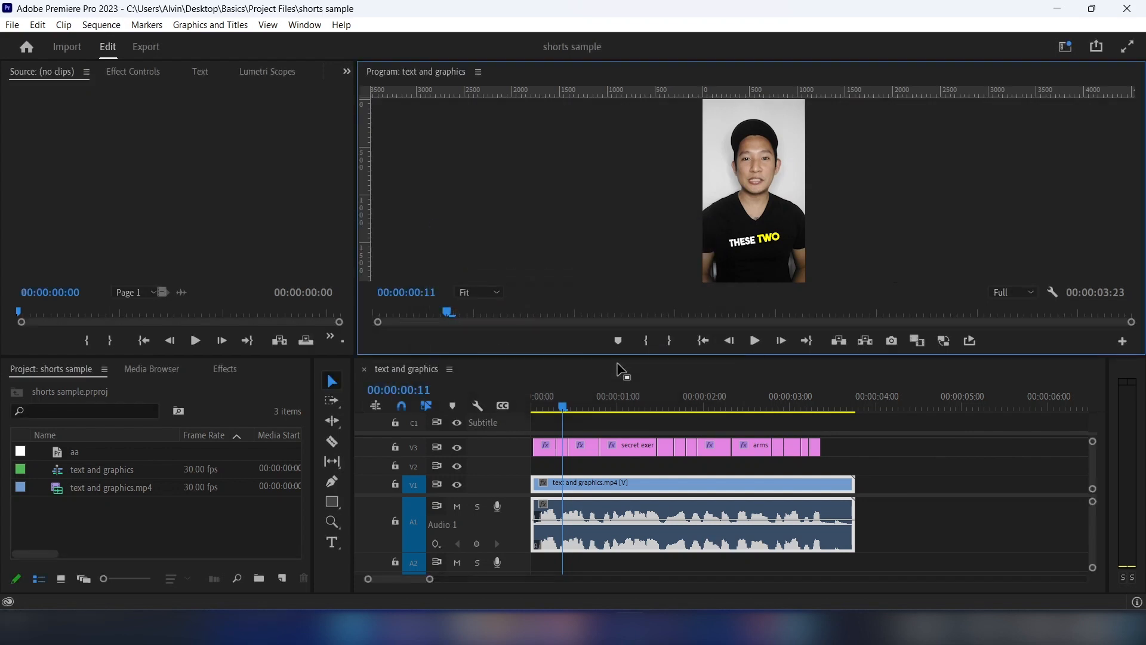
Export the frame at 00:00:00:19 as a PNG still into the snip folder
drag(572, 408, 586, 411)
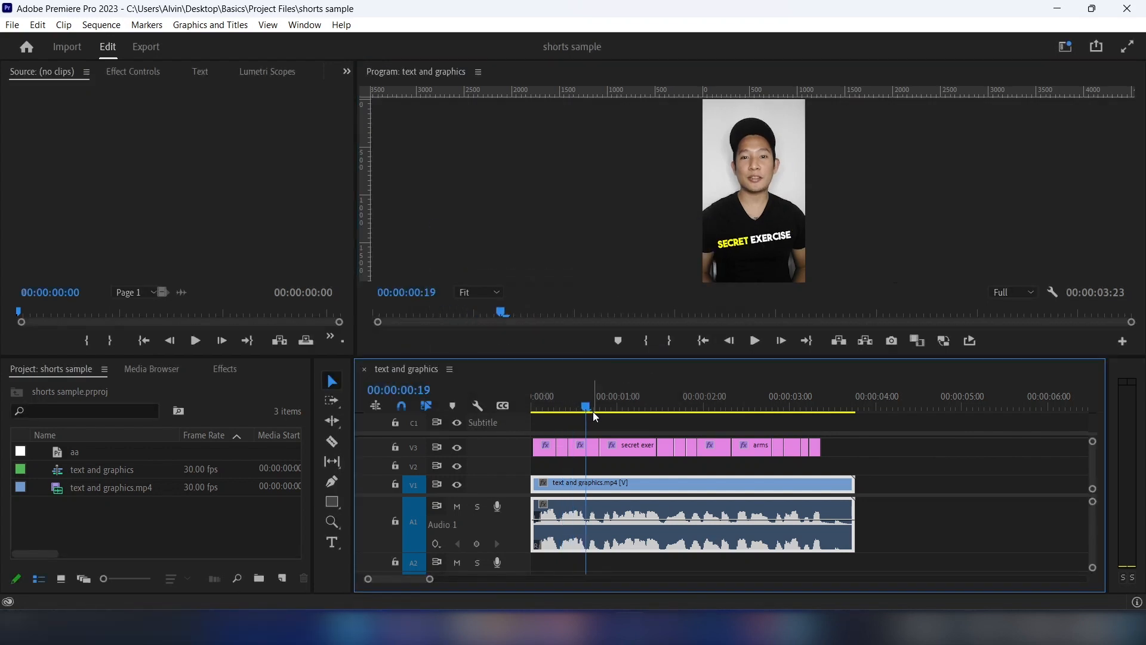
click(891, 342)
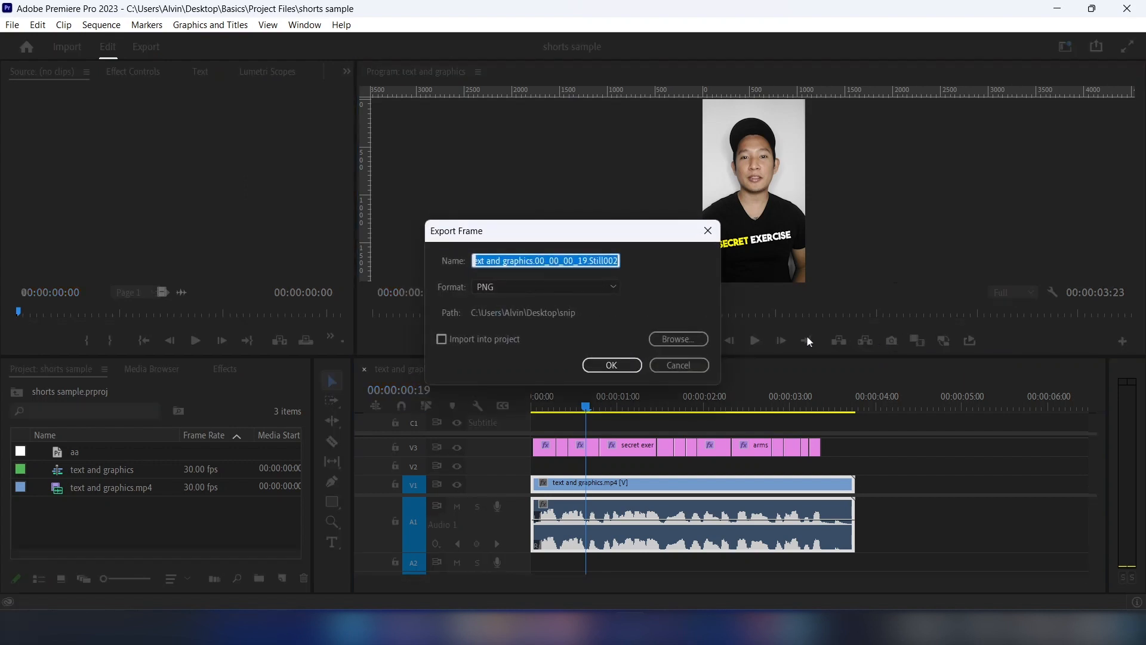
click(611, 364)
Export the "ARMS BIGGER" caption frame at 00:00:02:02 as a PNG still into the snip folder
click(609, 407)
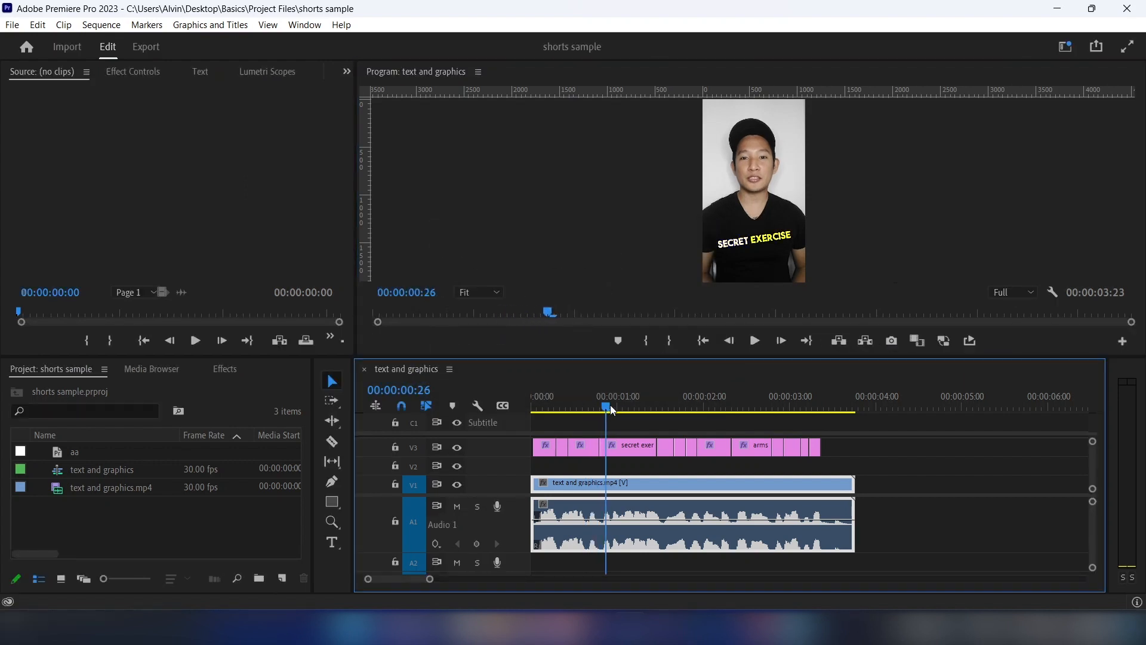
drag(610, 406, 714, 406)
click(896, 339)
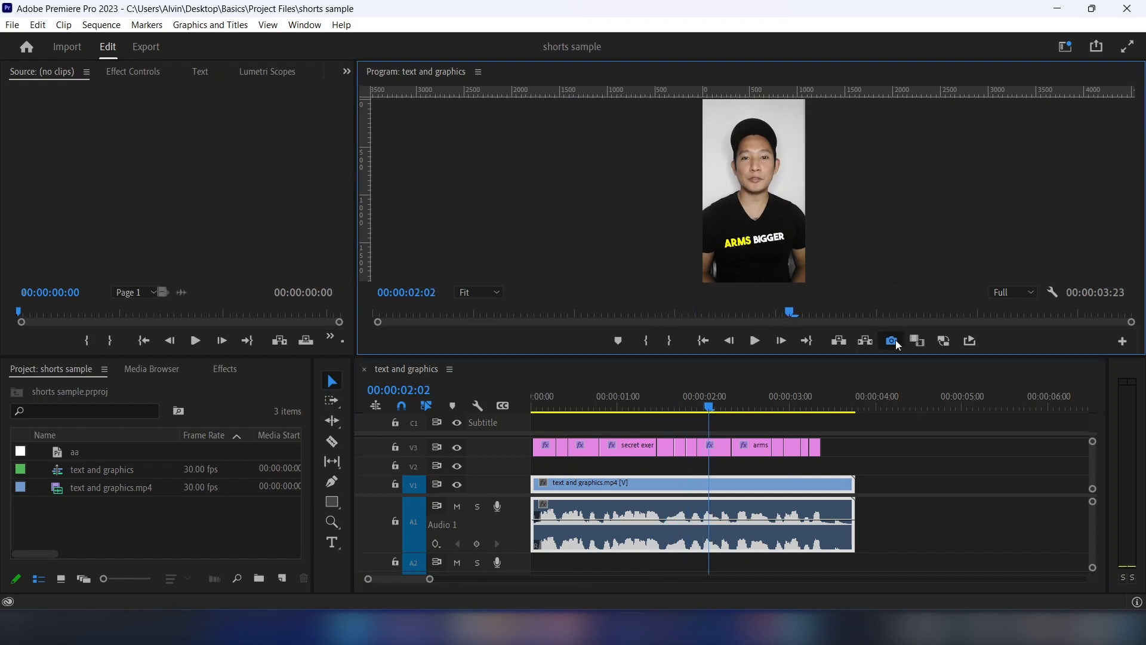
click(613, 363)
Export the "A WEEK." caption frame at 00:00:03:08 as a PNG still into the snip folder
drag(710, 408, 816, 413)
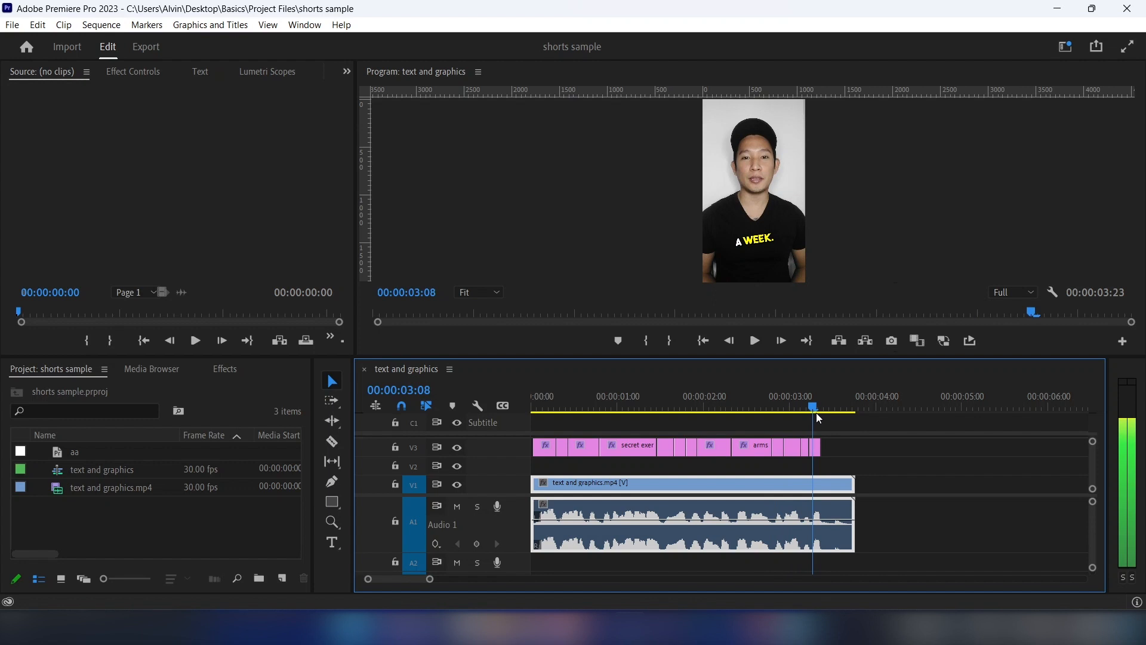
click(892, 340)
click(622, 365)
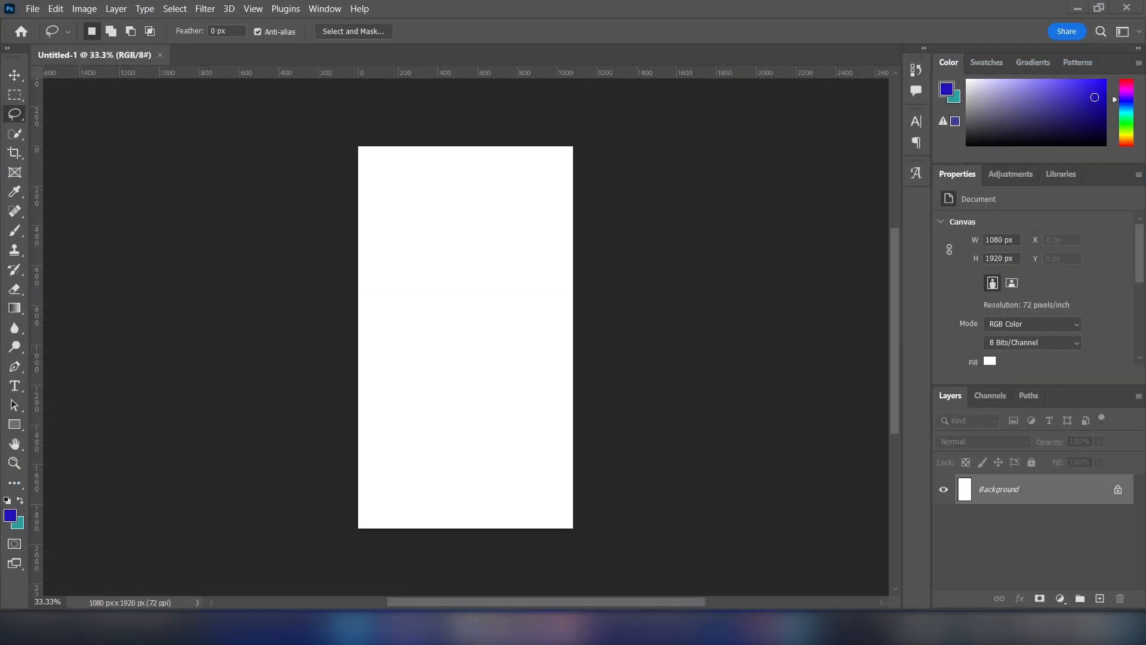
Place the 00:00:00:11 still from the Desktop's snip folder into the blank 1080 x 1920 px Photoshop document at 100% scale
key(alt+Tab)
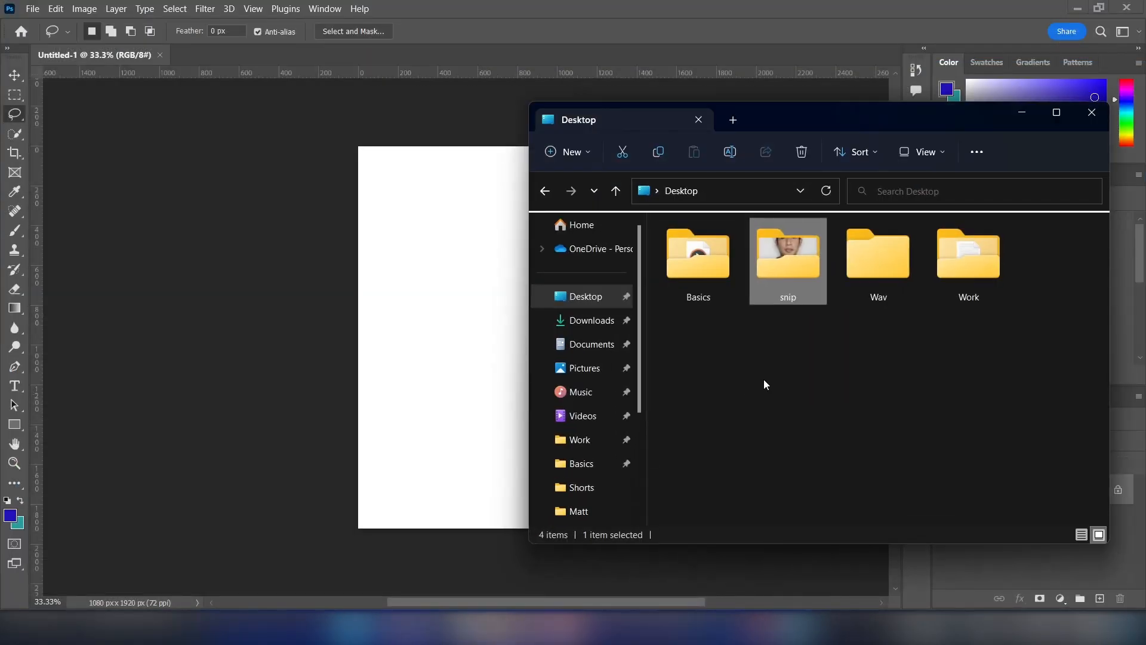
double_click(804, 274)
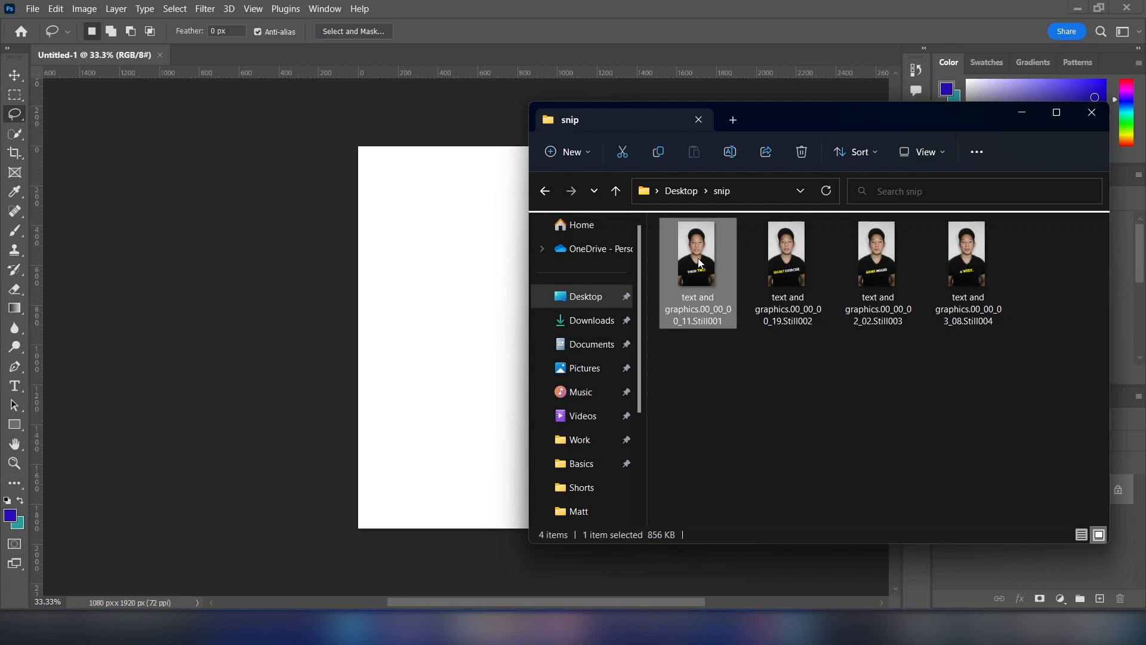
drag(701, 263, 421, 311)
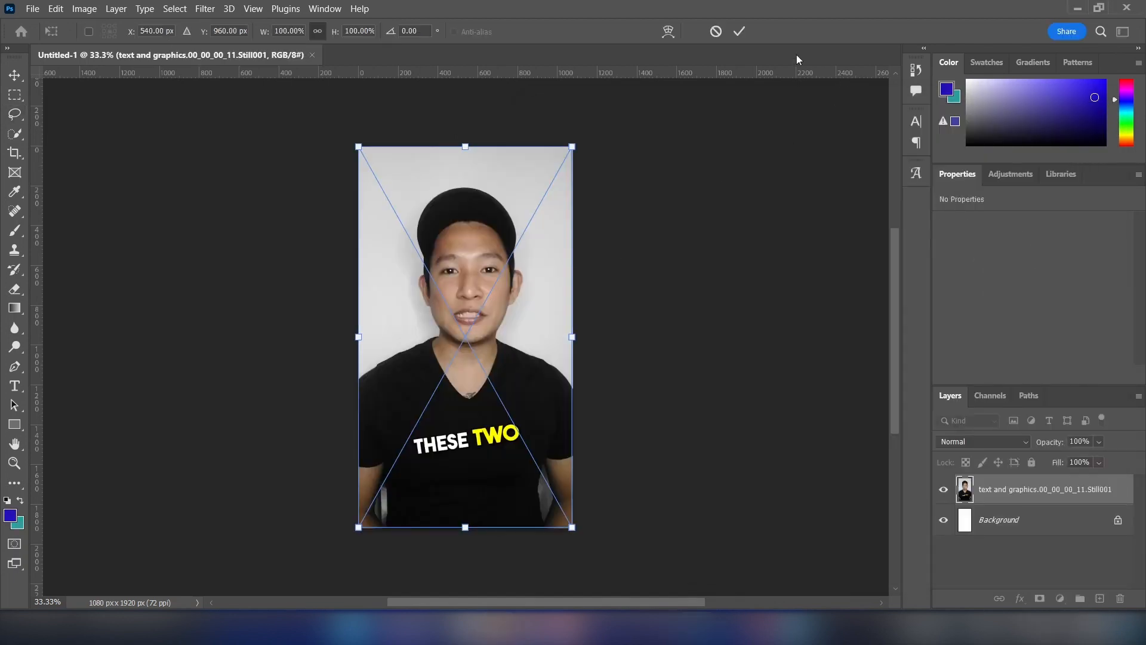
click(739, 32)
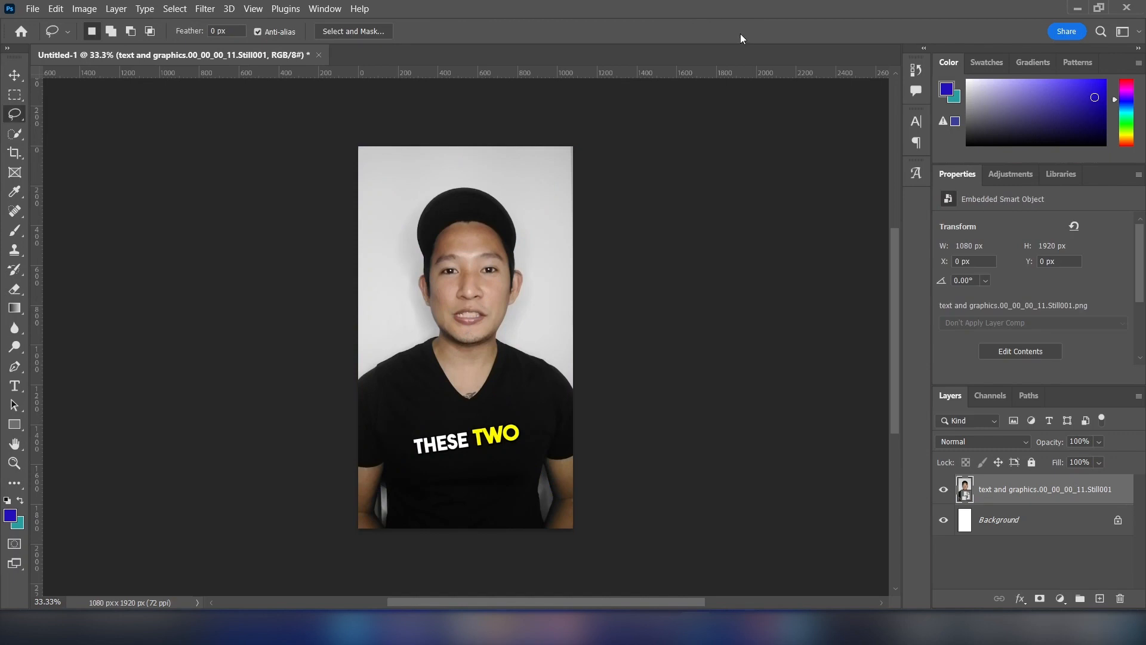
Show the Glyphs panel and start a text layer near the middle of the still, clearing its placeholder text
click(326, 9)
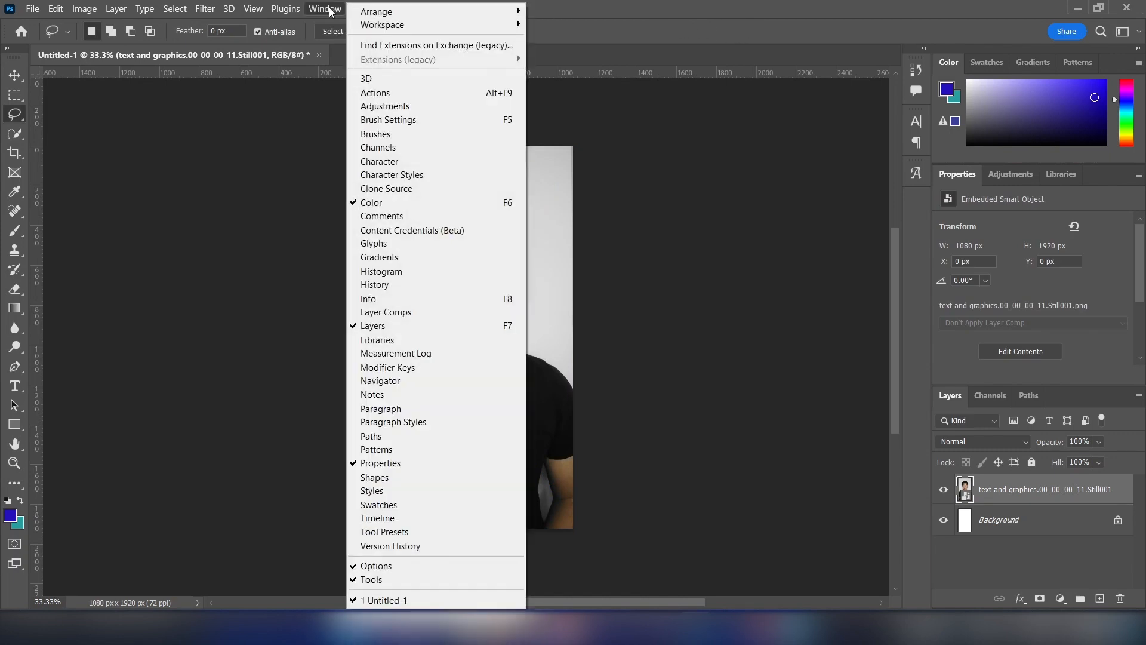
click(409, 245)
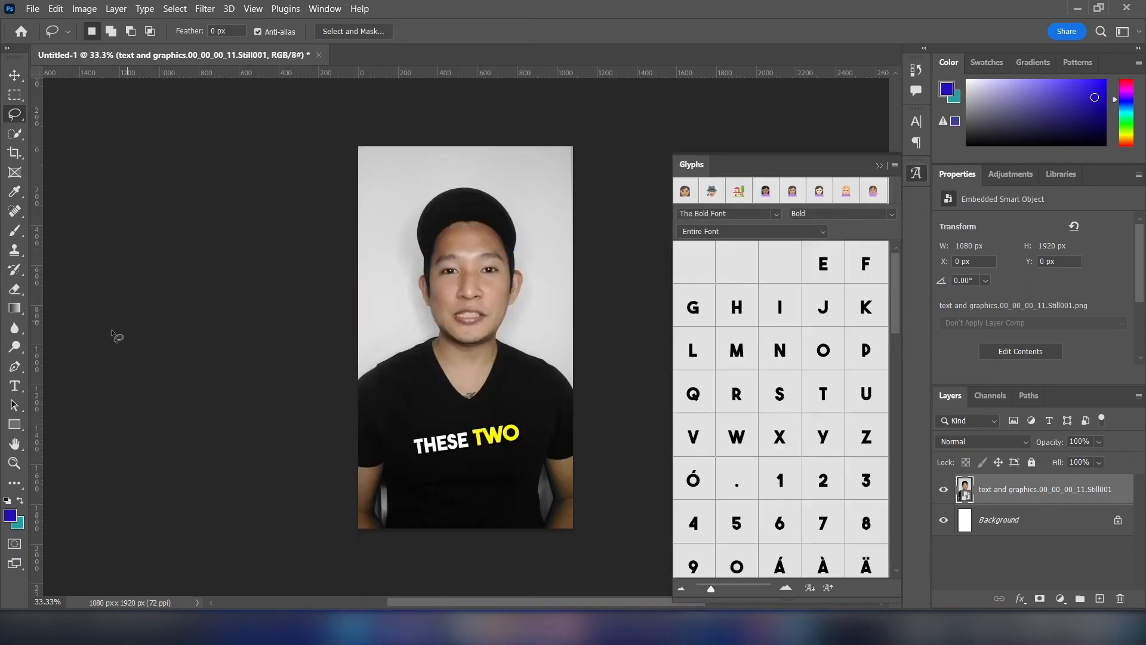
click(14, 385)
click(463, 337)
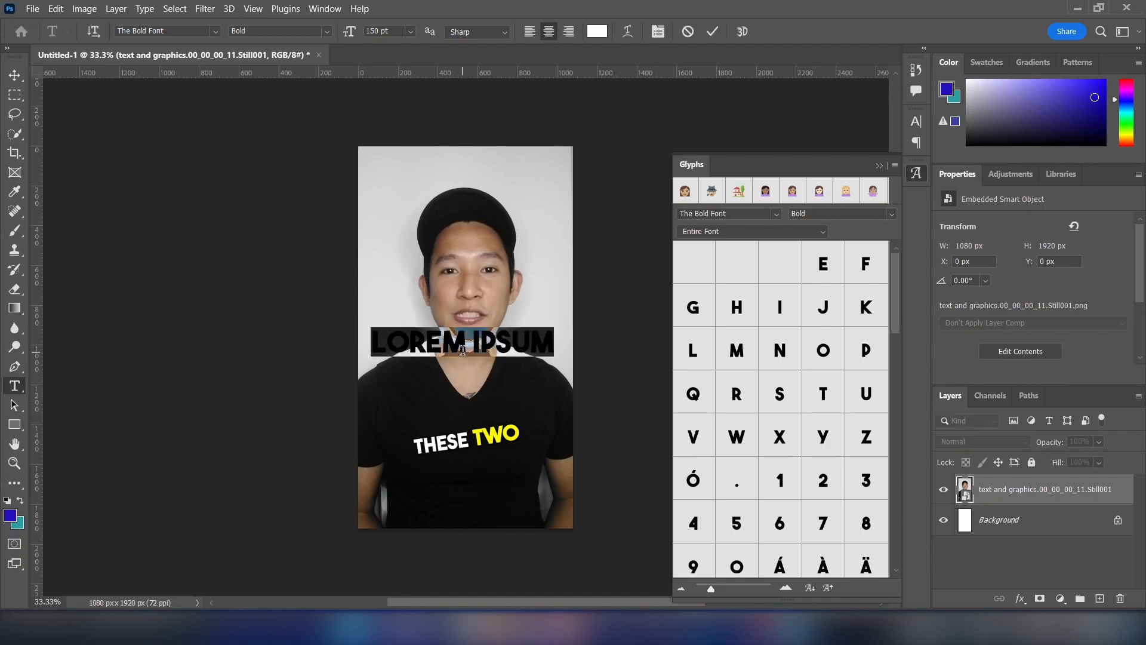
key(BackSpace)
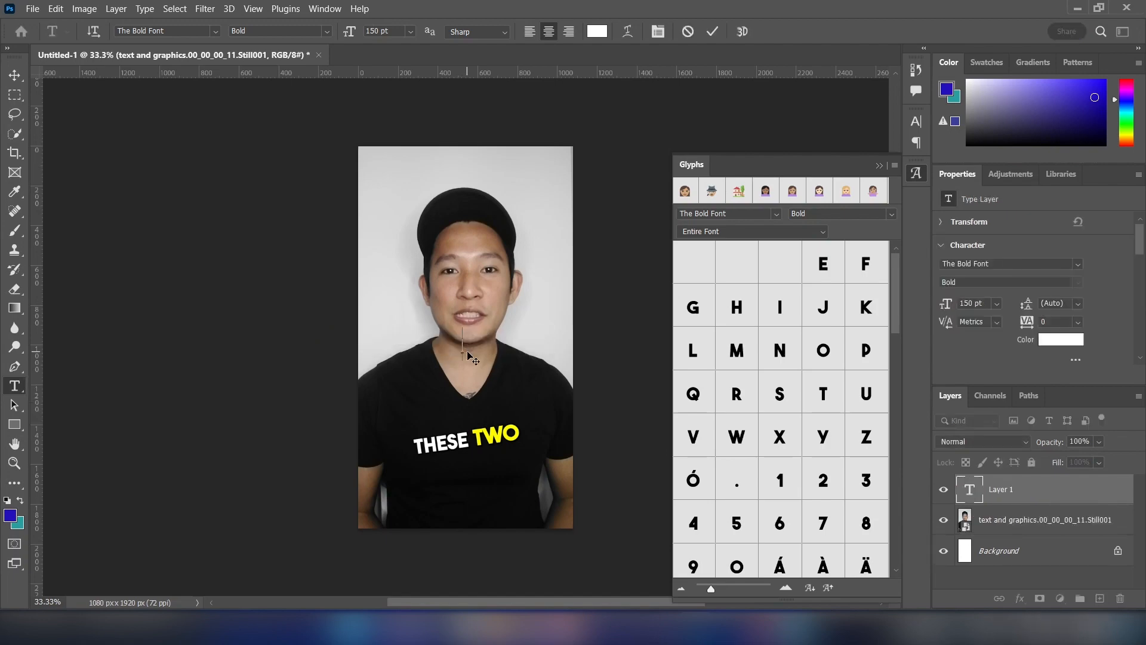
Set the glyph font to EmojiOne and insert the medium-dark skin tone victory hand emoji into the text layer
click(778, 214)
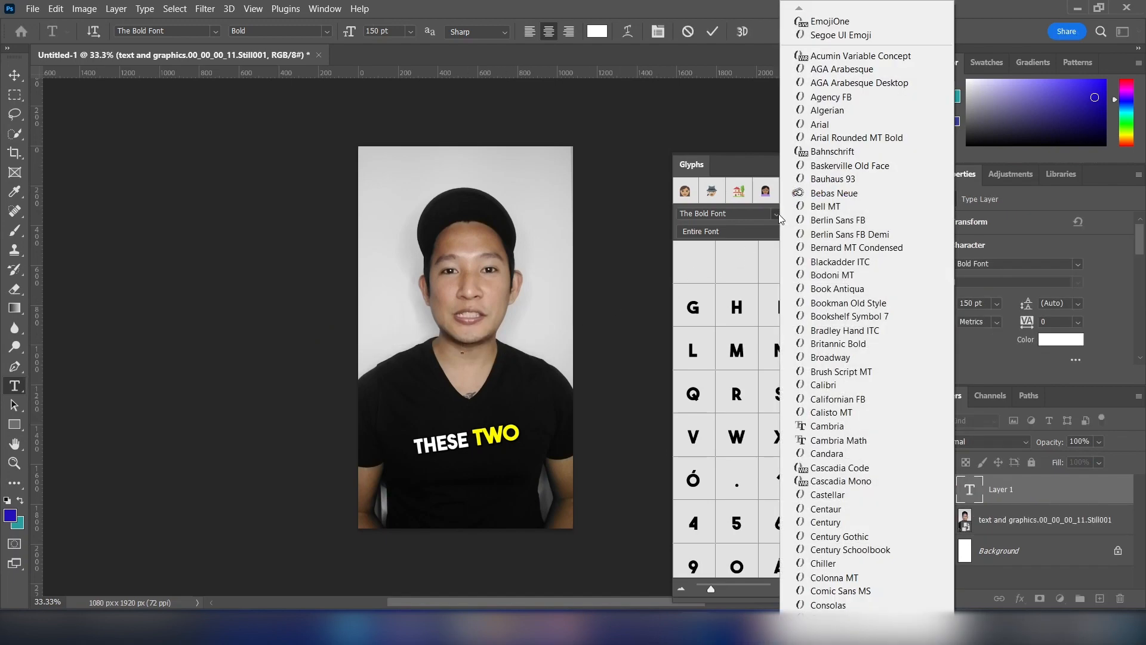
click(838, 23)
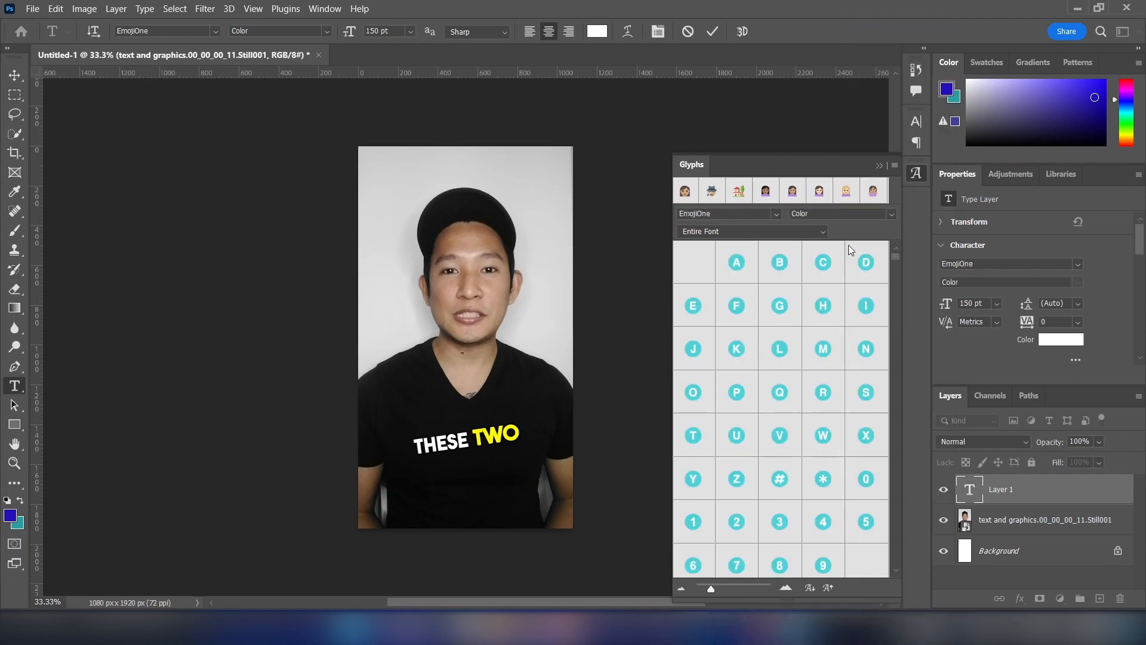
drag(895, 256, 899, 268)
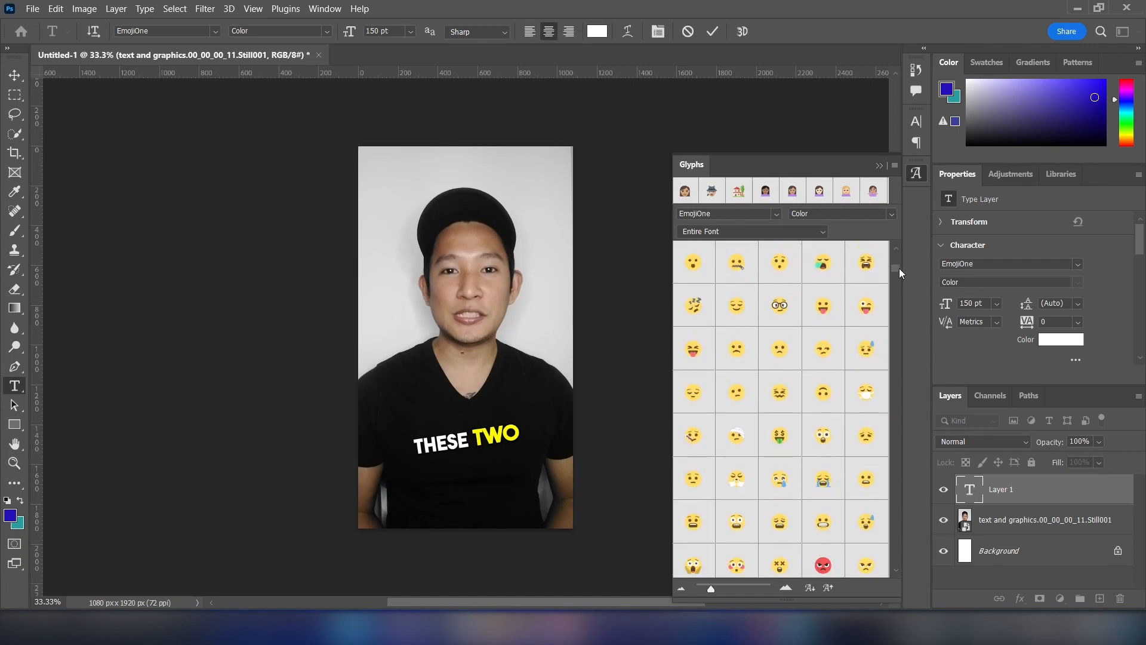
scroll(872, 302, down, 10)
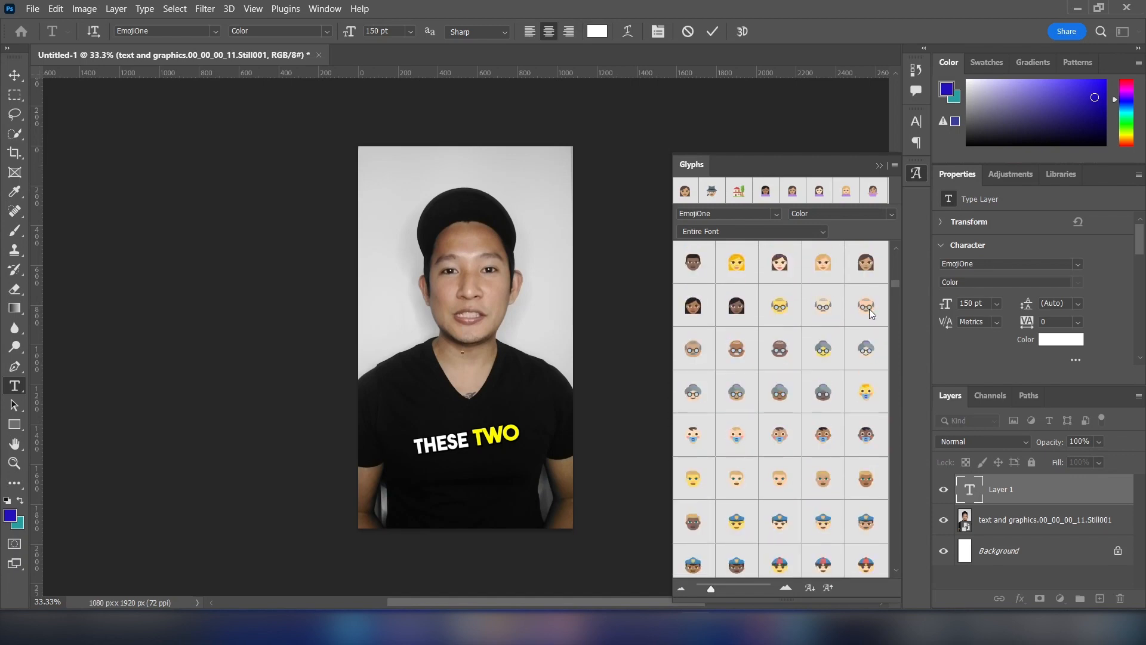
scroll(860, 335, down, 8)
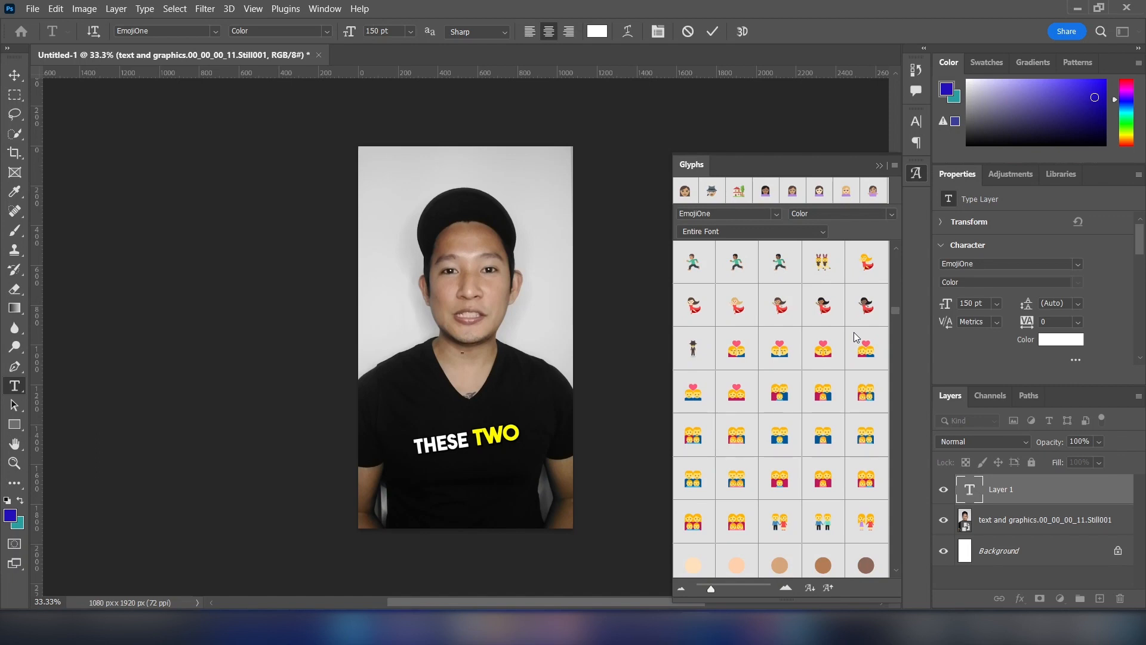
scroll(853, 332, down, 10)
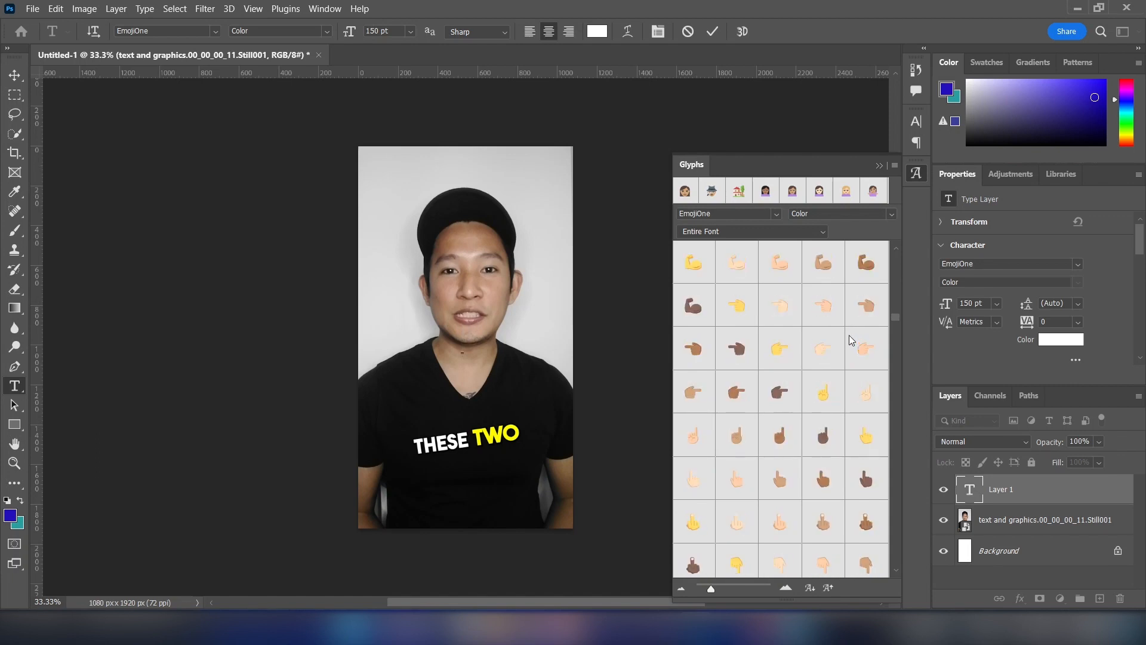
scroll(848, 336, down, 2)
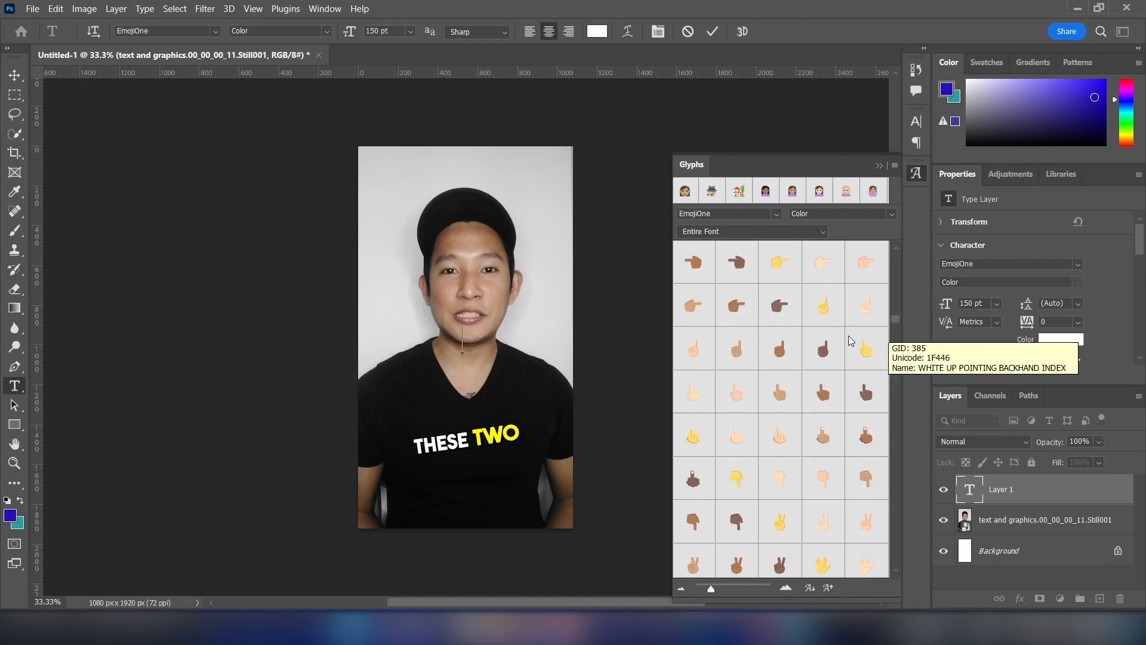
scroll(847, 335, down, 2)
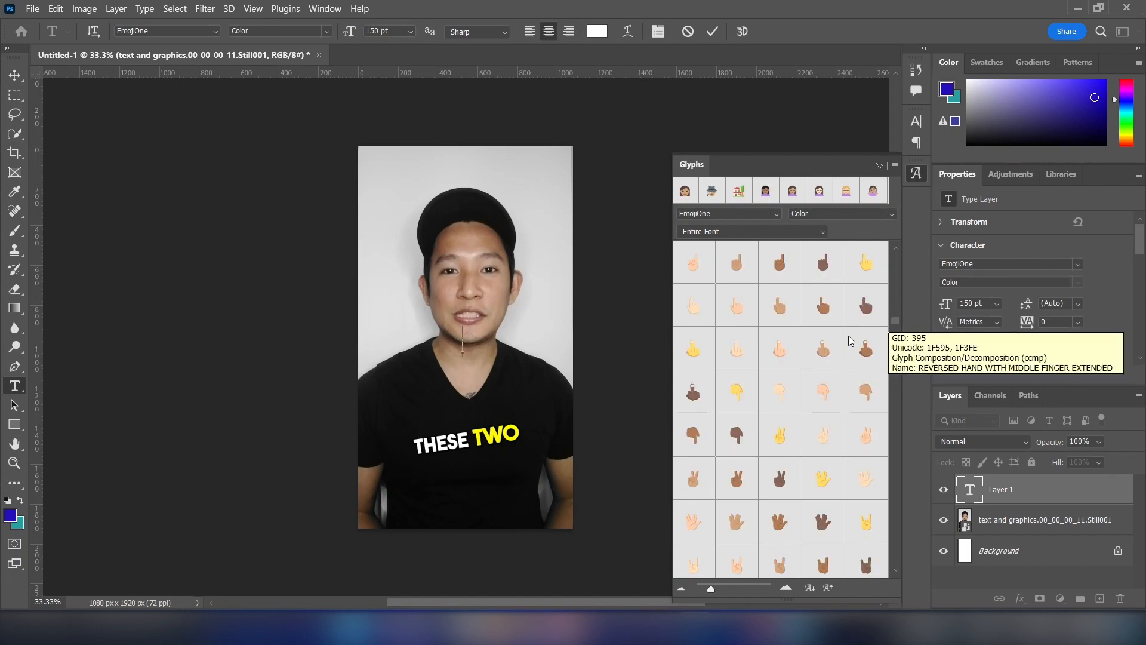
double_click(738, 480)
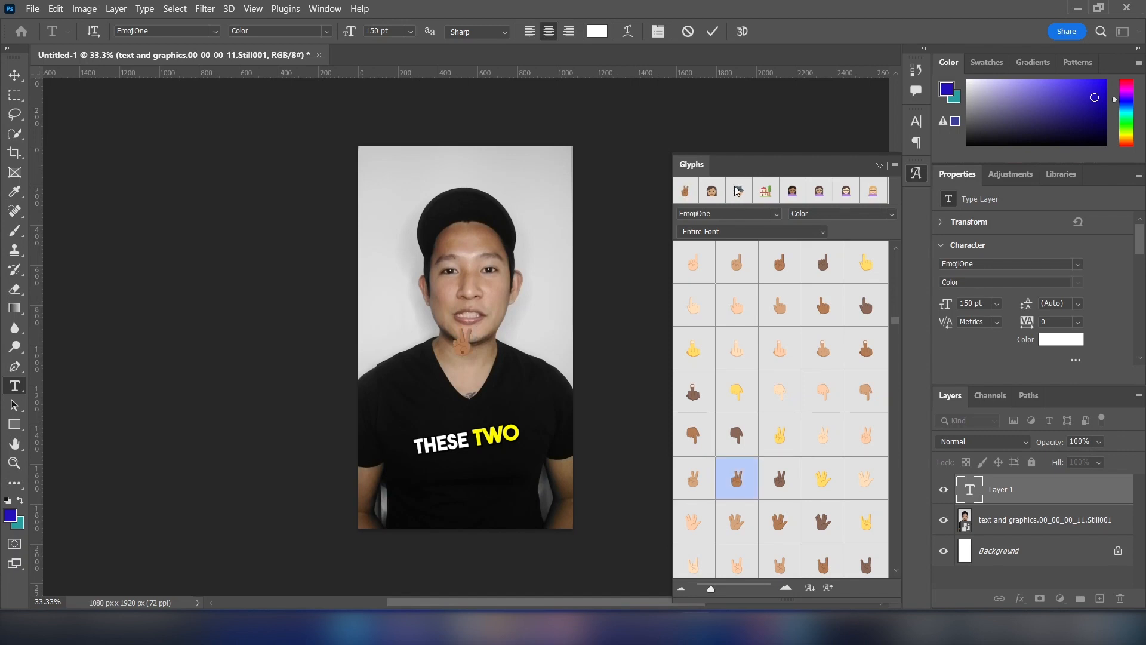
click(713, 33)
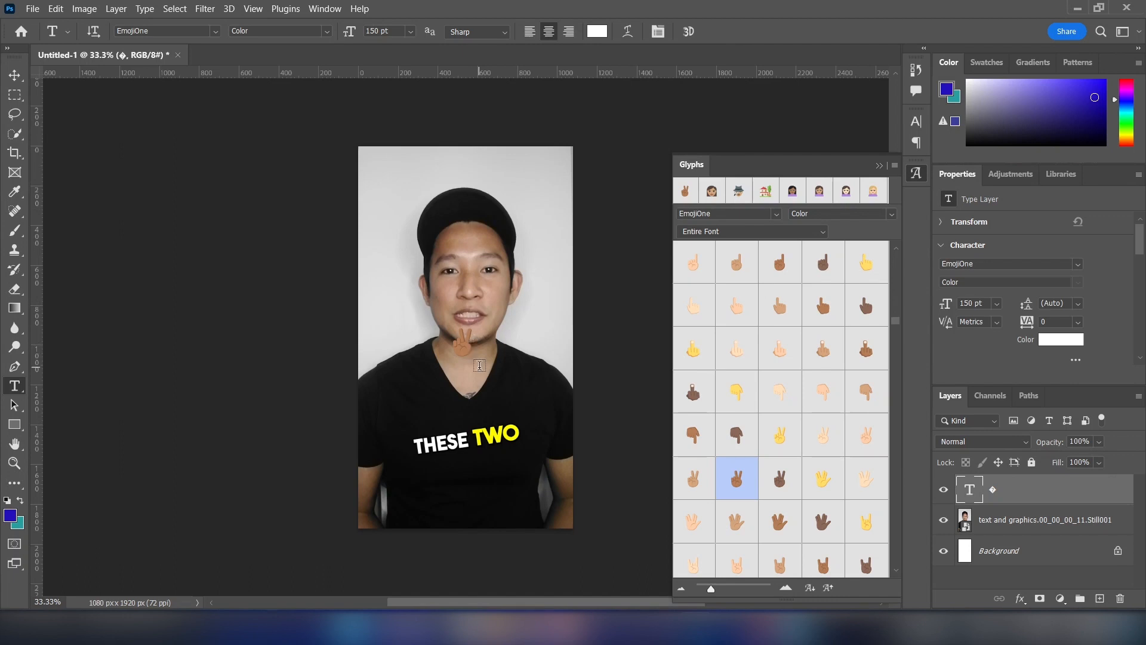
Scale the victory hand emoji to about 140.6% and center it below the caption at about X 540, Y 1691 px
key(ctrl+t)
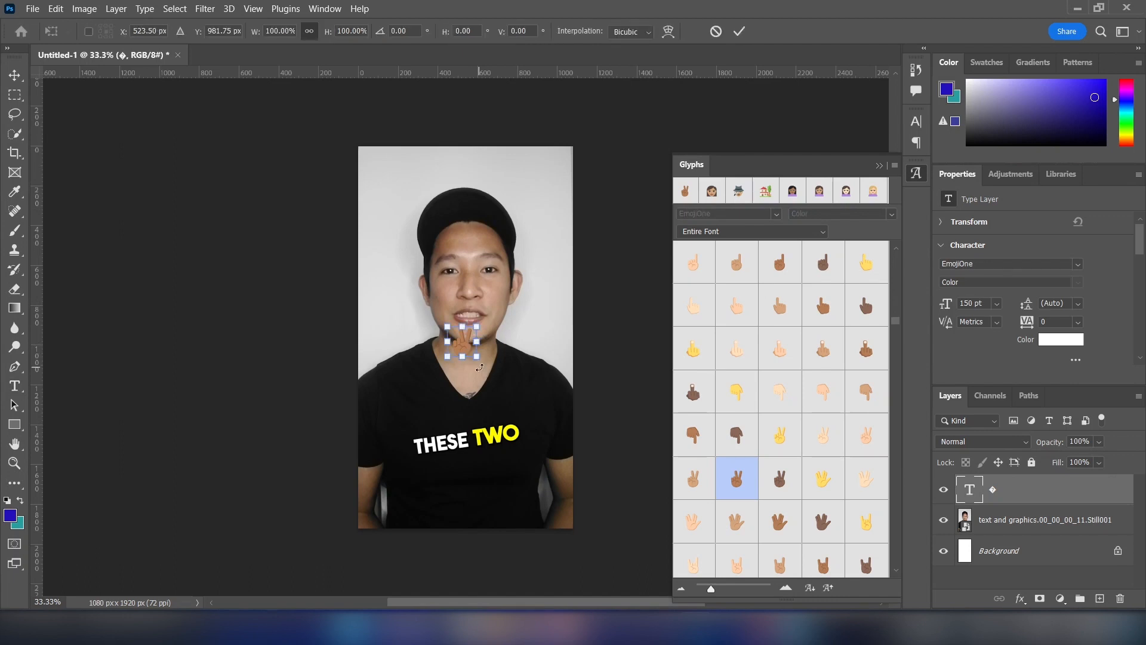
drag(475, 357, 471, 486)
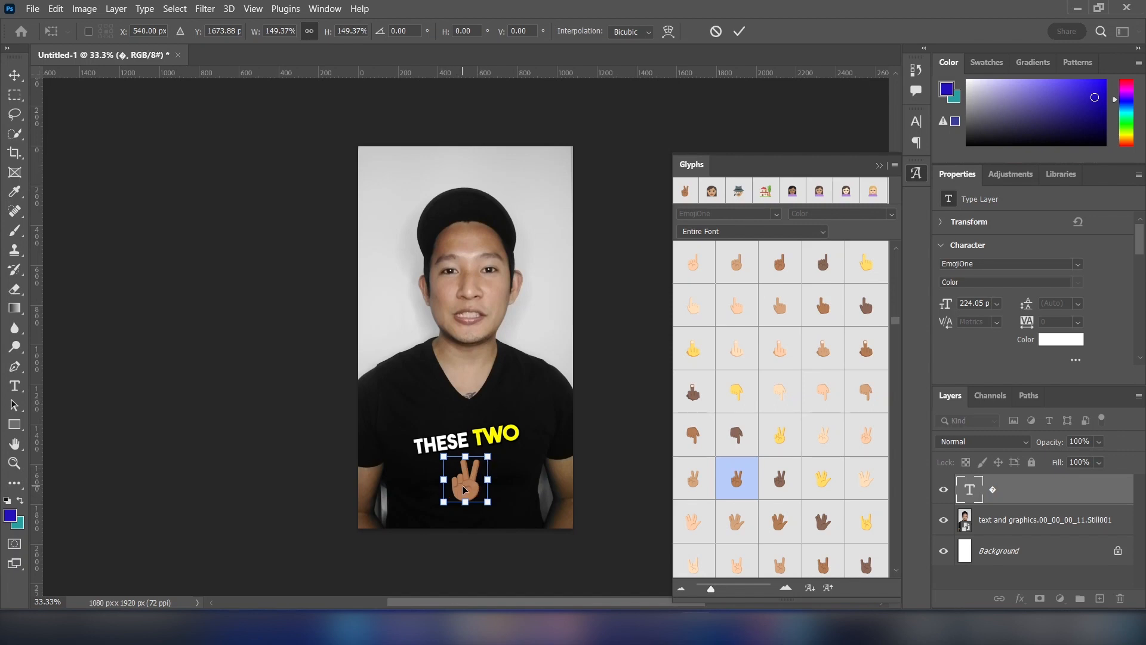
mouse_move(488, 502)
mouse_down()
mouse_move(495, 509)
mouse_move(471, 484)
mouse_move(485, 498)
mouse_up()
mouse_move(477, 471)
mouse_down()
mouse_move(510, 471)
mouse_move(466, 479)
mouse_up()
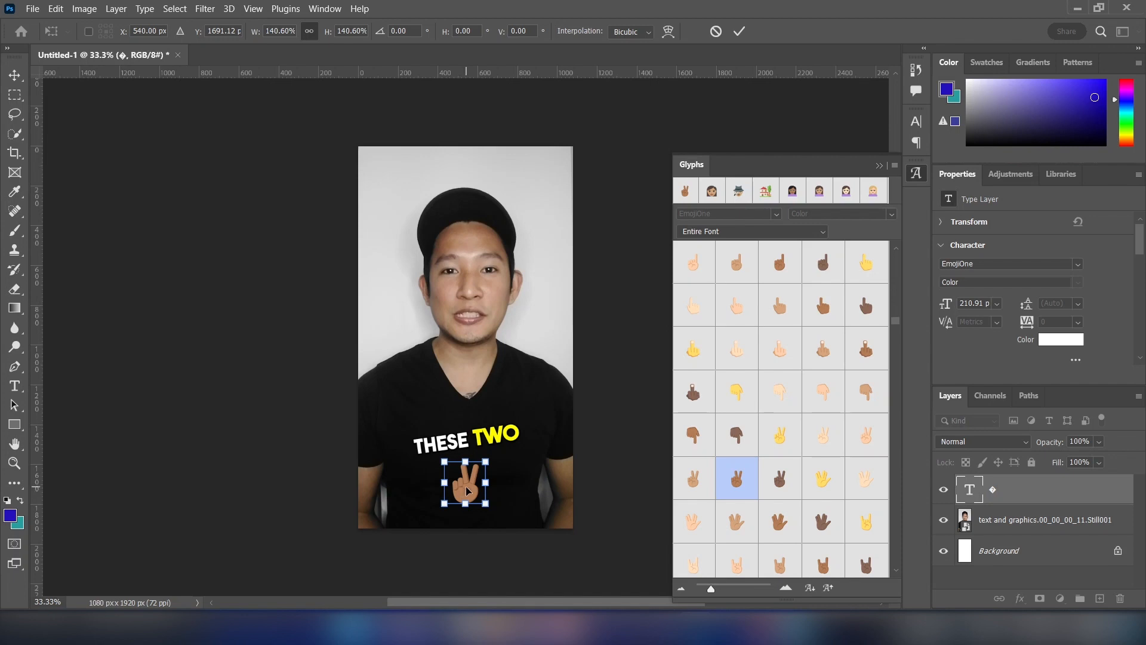
key(Return)
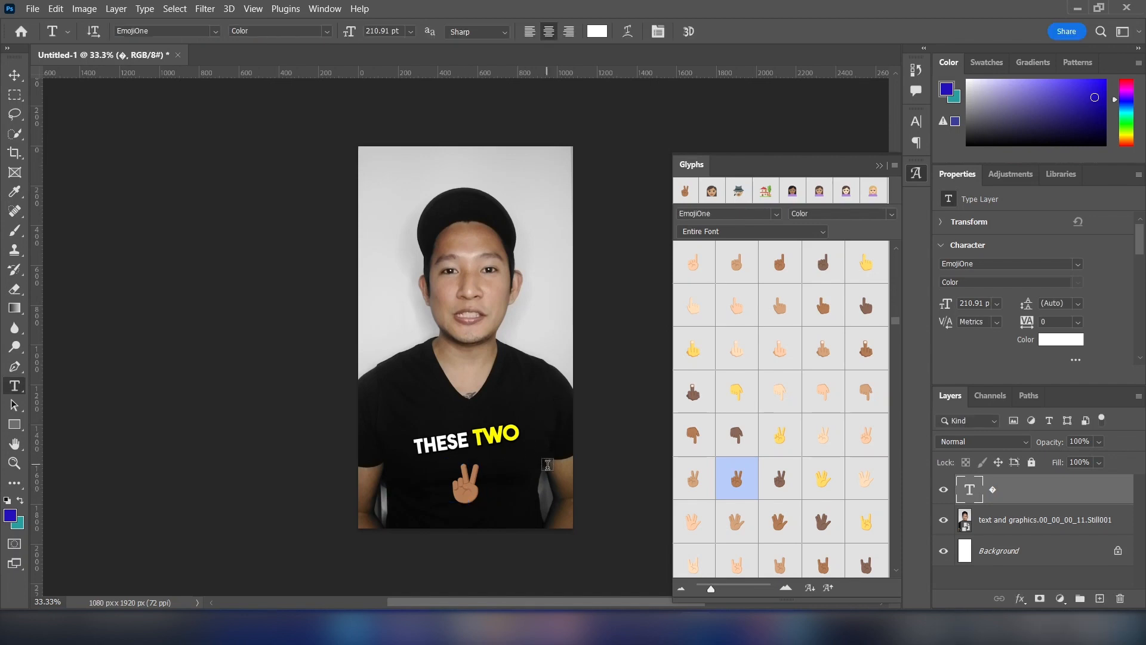
Hide the still and Background layers and export the emoji as the PNG Untitled-1 into a new Desktop folder named "emoji"
click(944, 551)
click(945, 520)
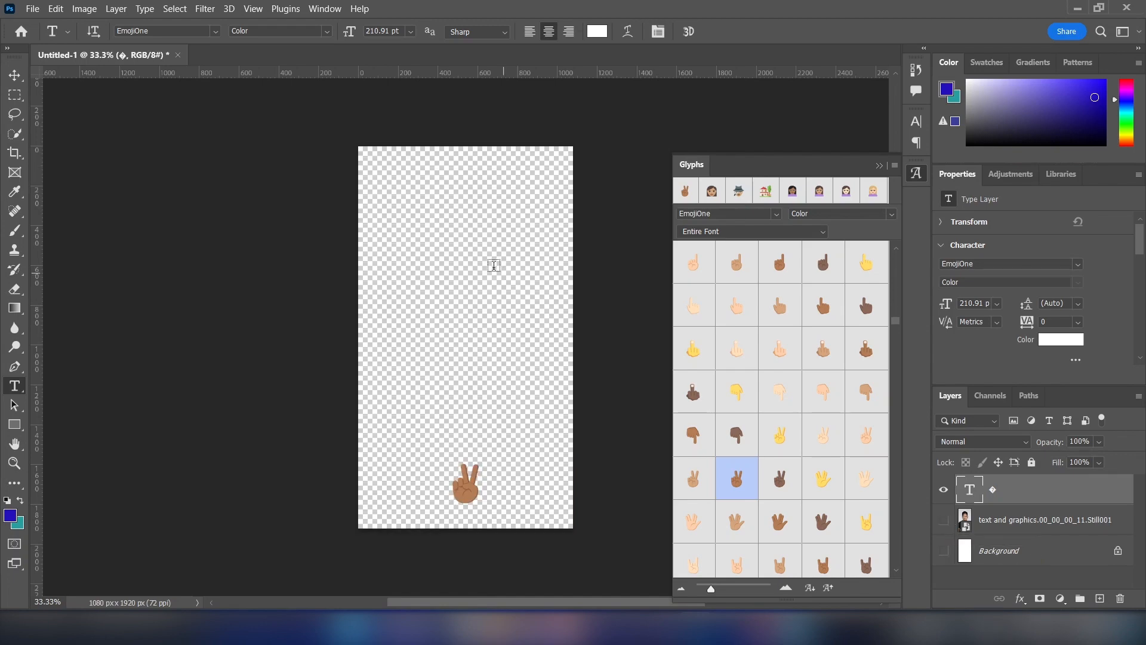
click(32, 10)
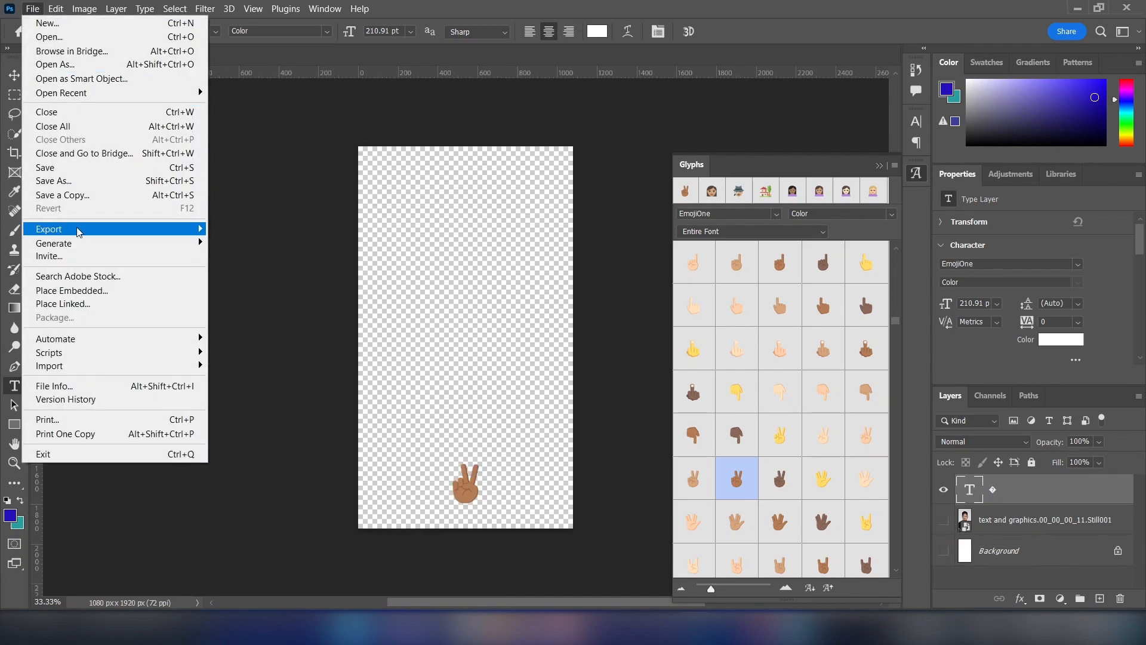
mouse_move(192, 228)
click(263, 229)
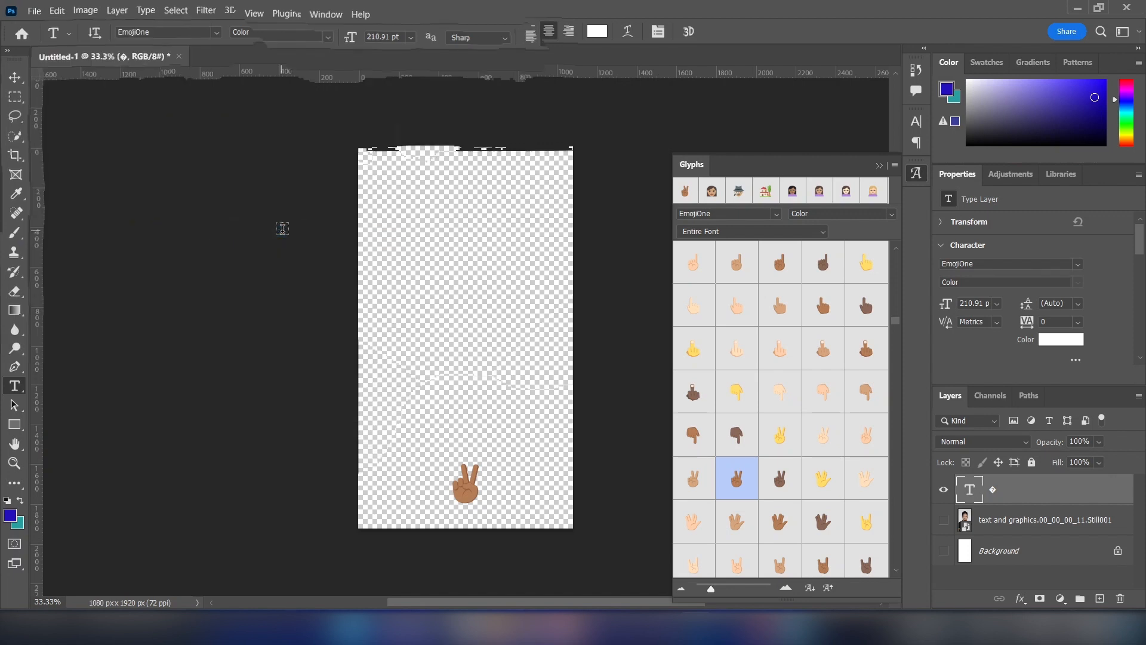
click(115, 73)
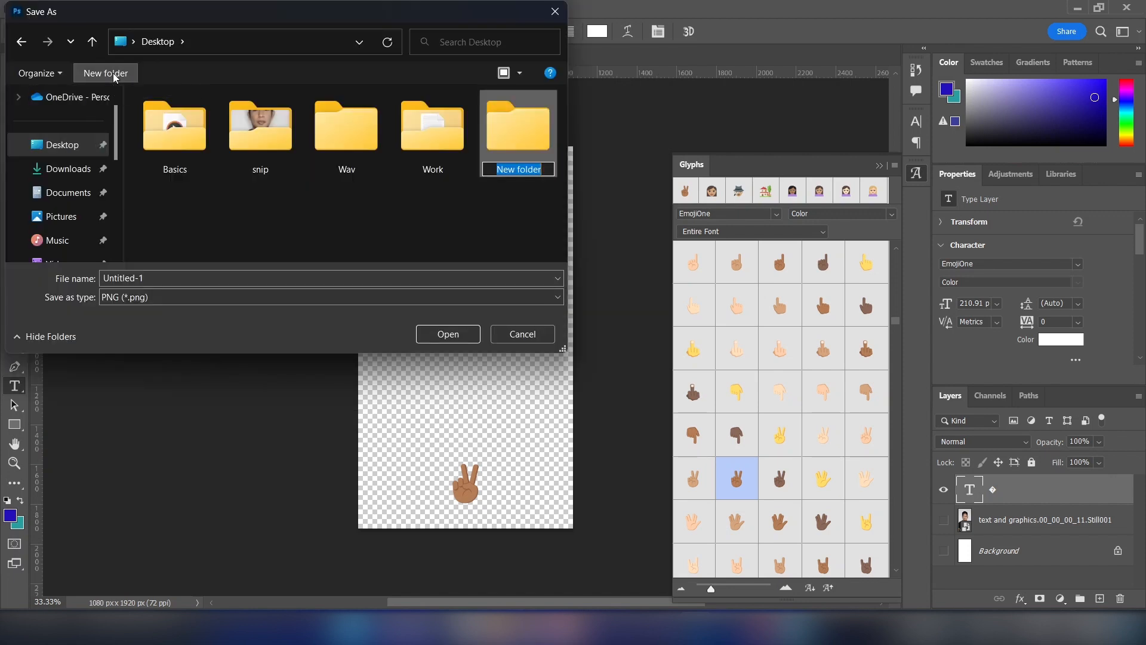
text(emoji)
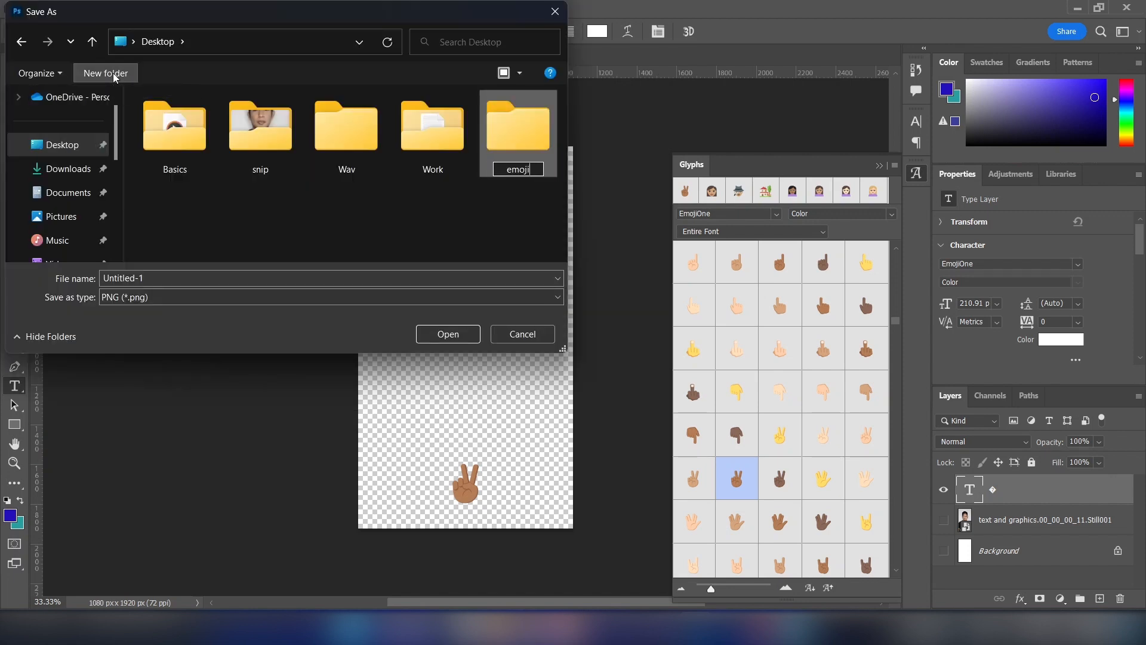
key(Return)
double_click(518, 134)
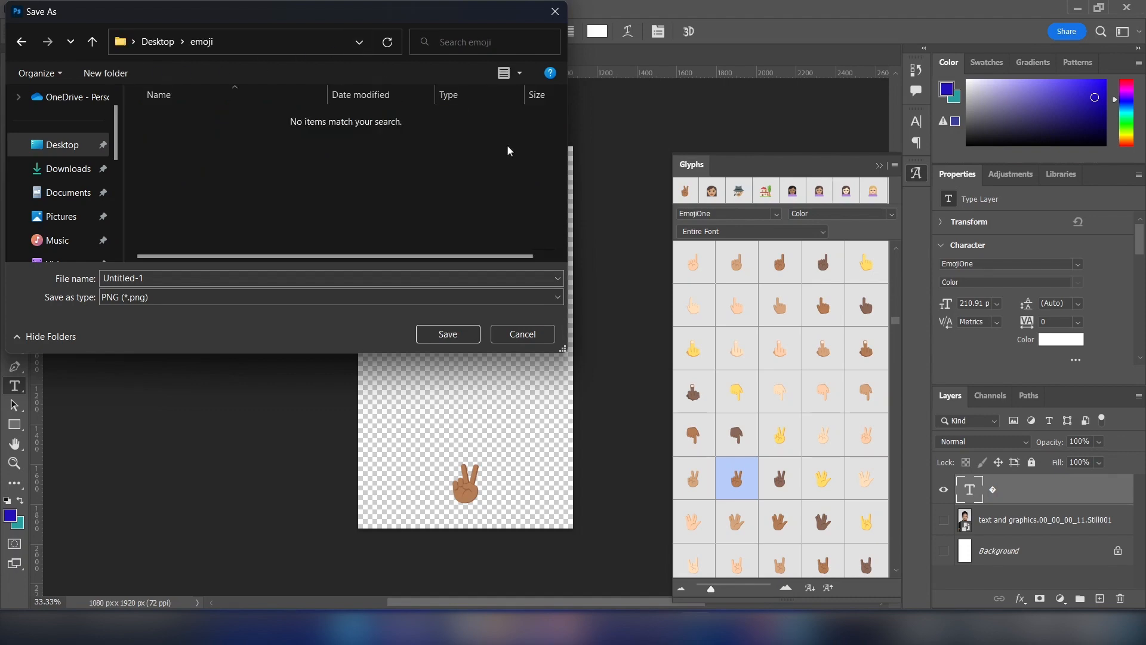
click(447, 334)
Place the still text and graphics.00_00_00_19.Still002 from the snip folder into the document and move the emoji text layer above it
key(alt+Tab)
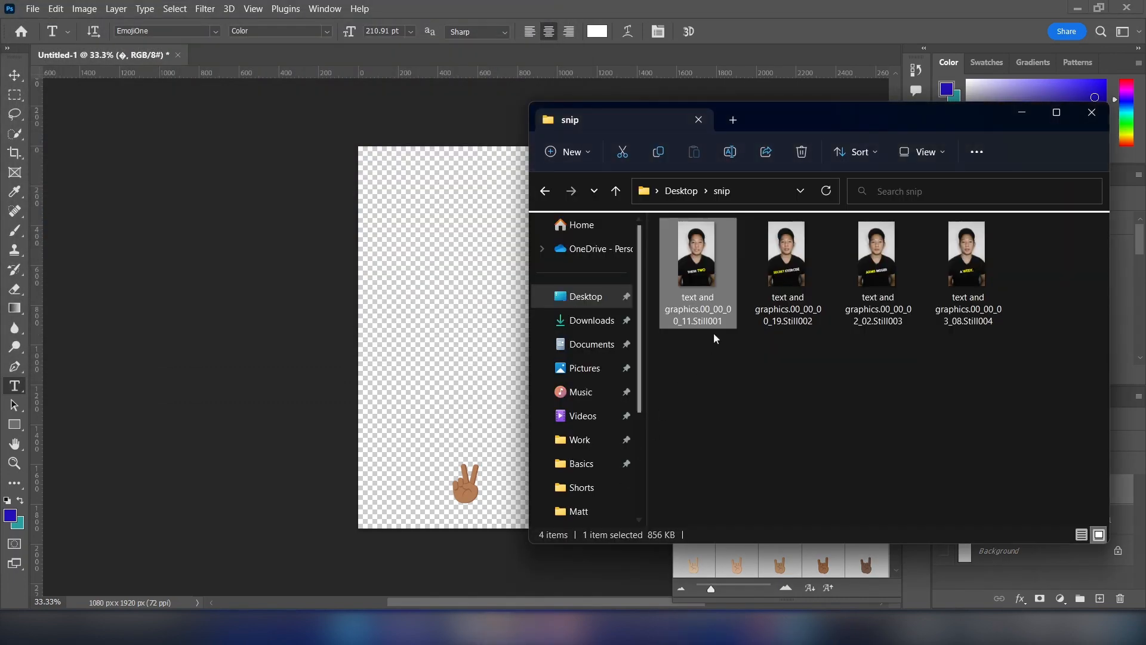
click(787, 263)
drag(787, 263, 482, 286)
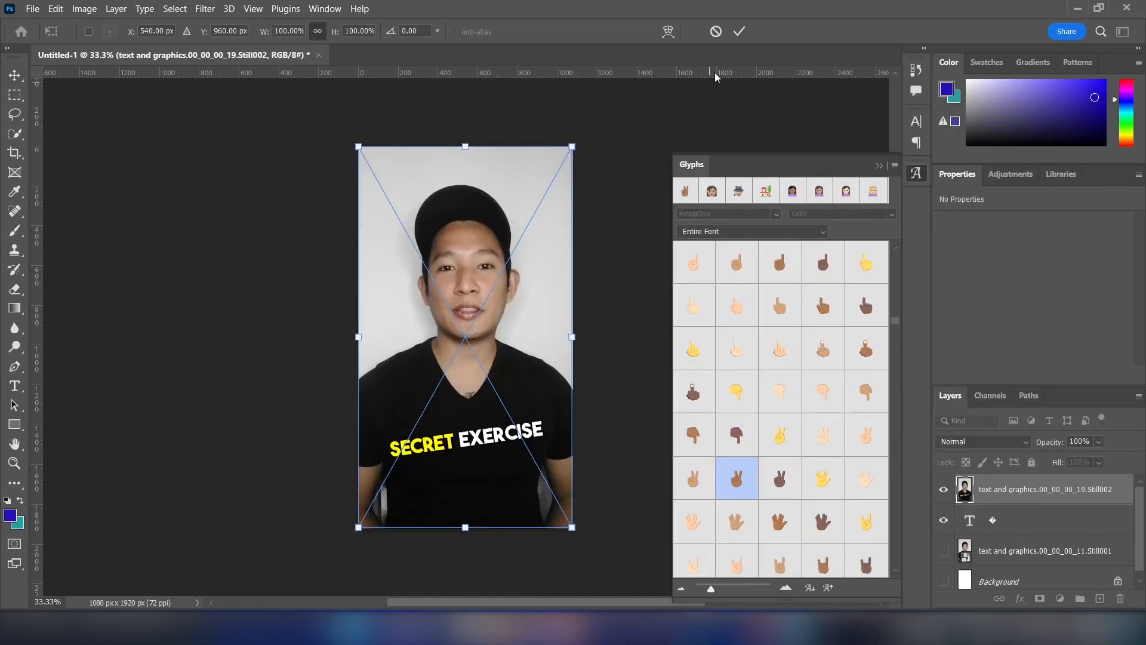
click(741, 28)
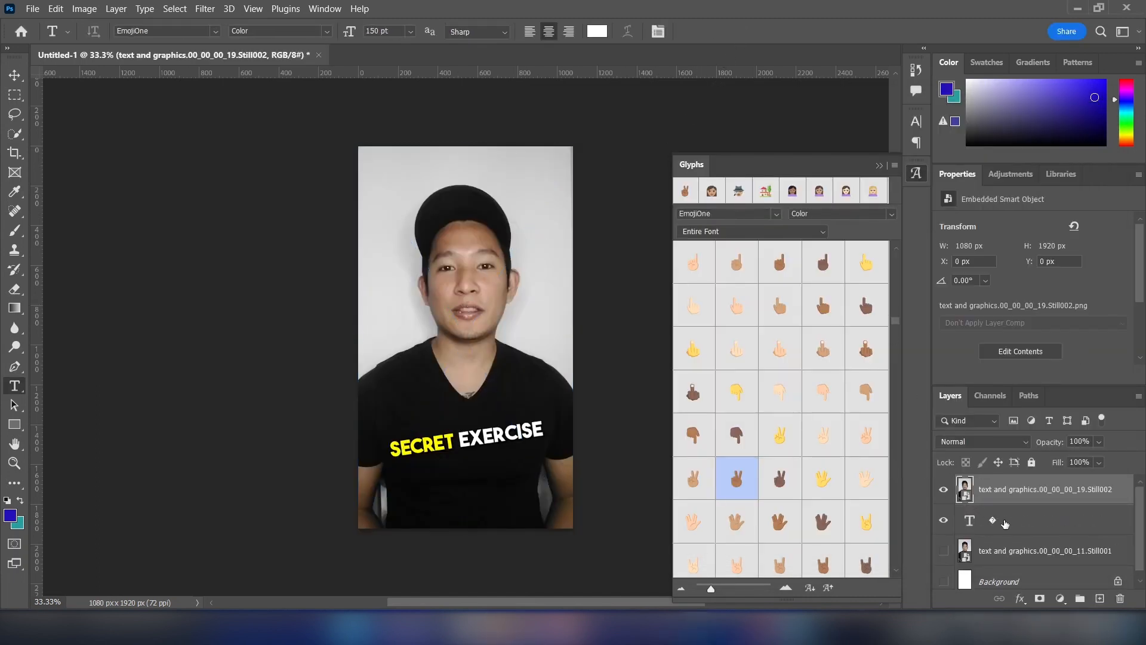
drag(1005, 523, 997, 484)
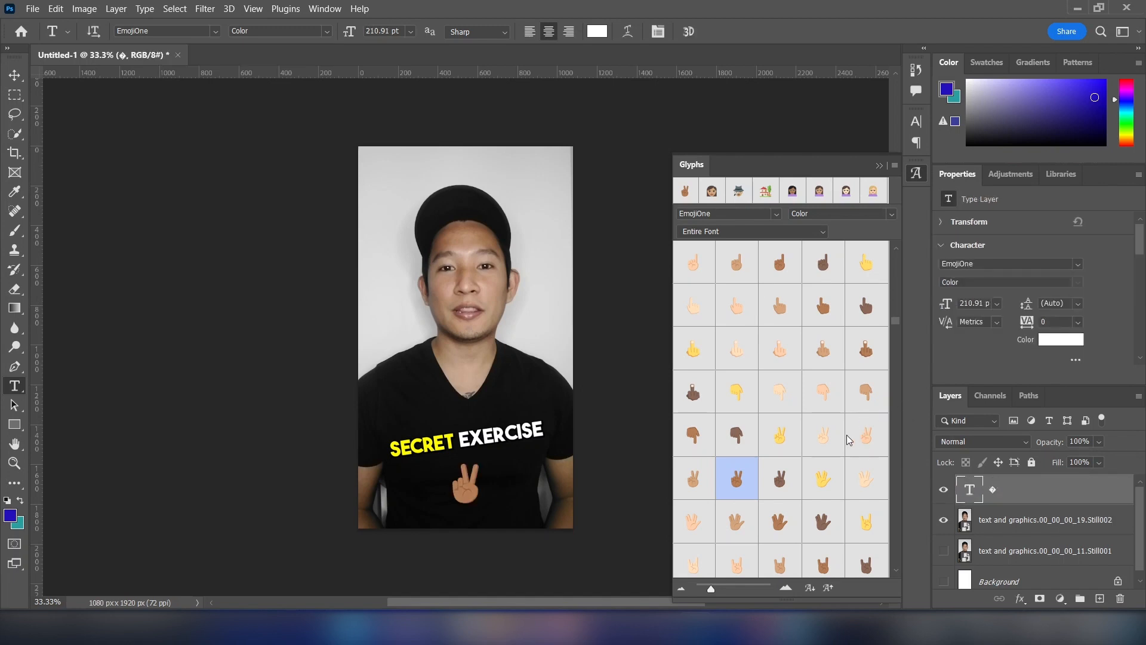
Replace the victory hand in the text layer with the speak-no-evil monkey emoji from the EmojiOne glyphs
scroll(824, 460, up, 5)
scroll(822, 453, up, 8)
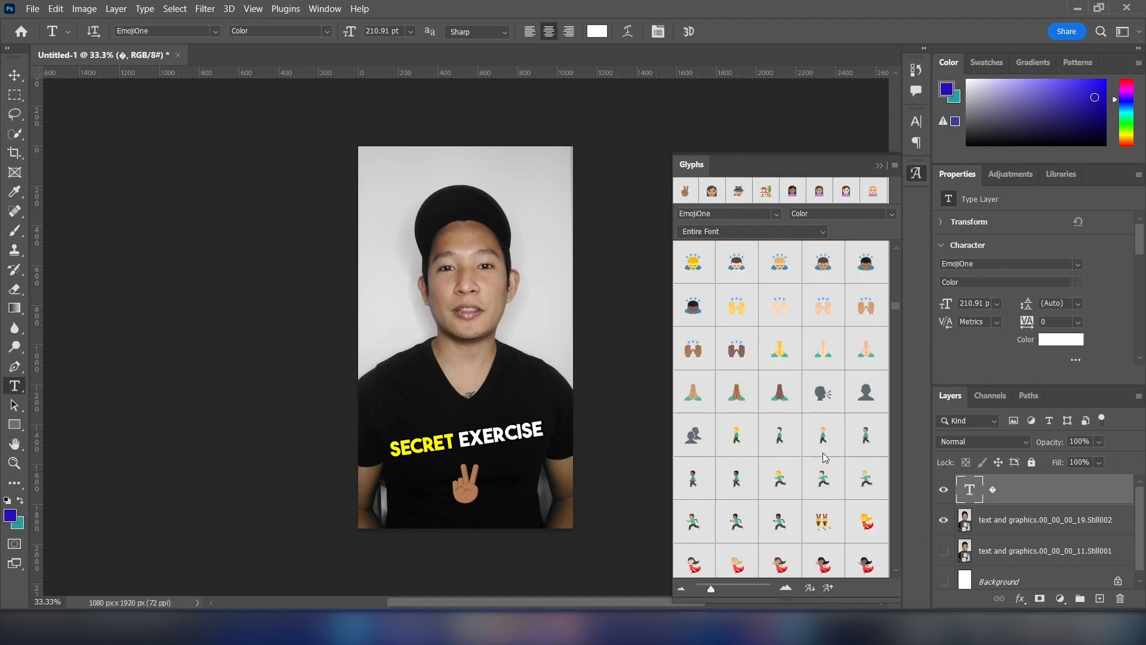
scroll(816, 437, up, 6)
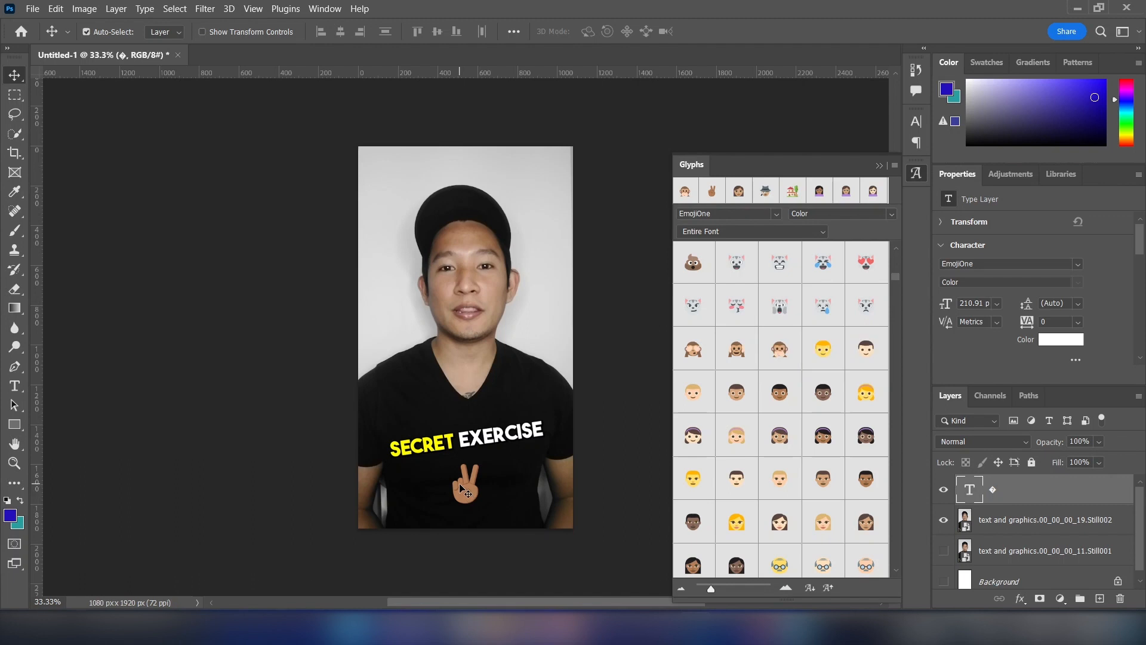
click(783, 355)
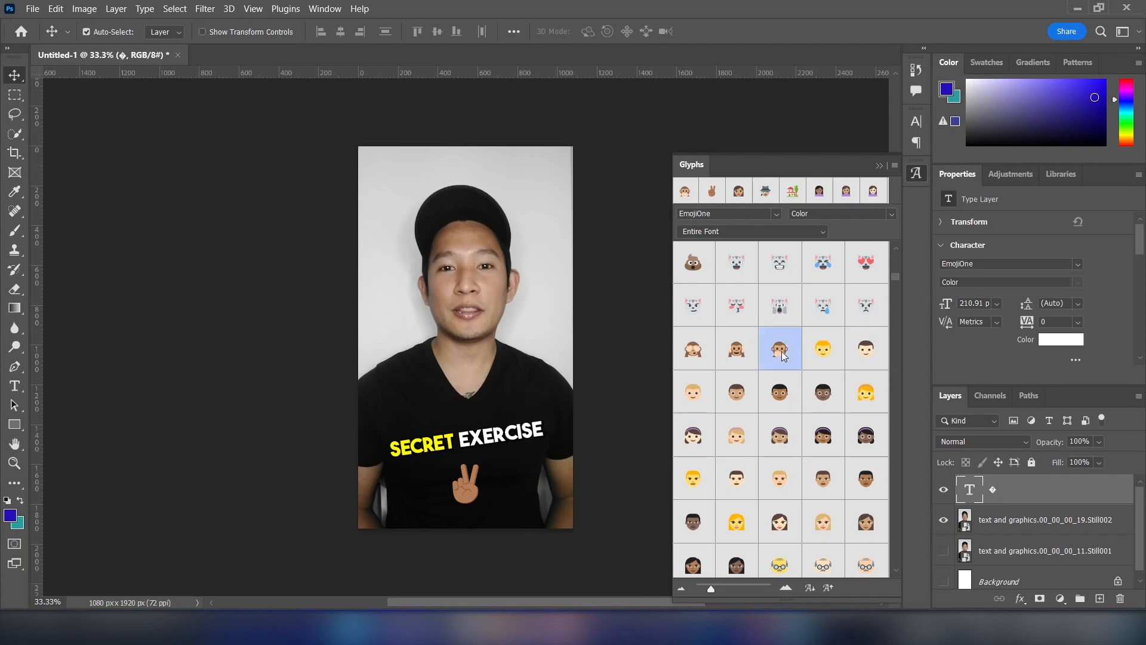
double_click(468, 496)
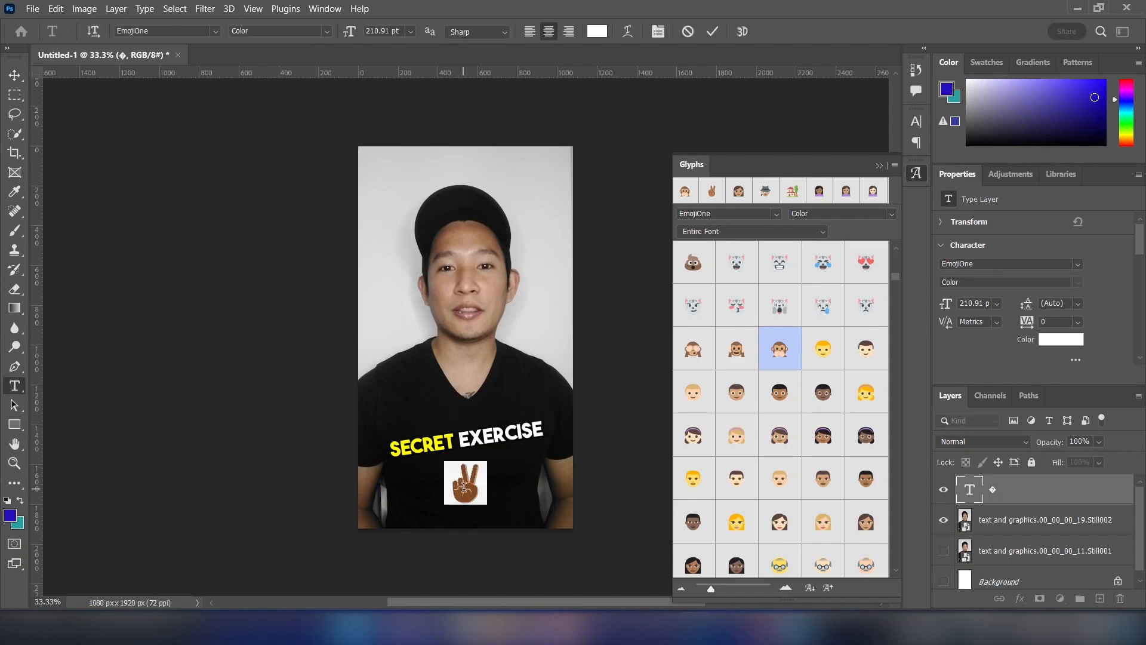
double_click(783, 353)
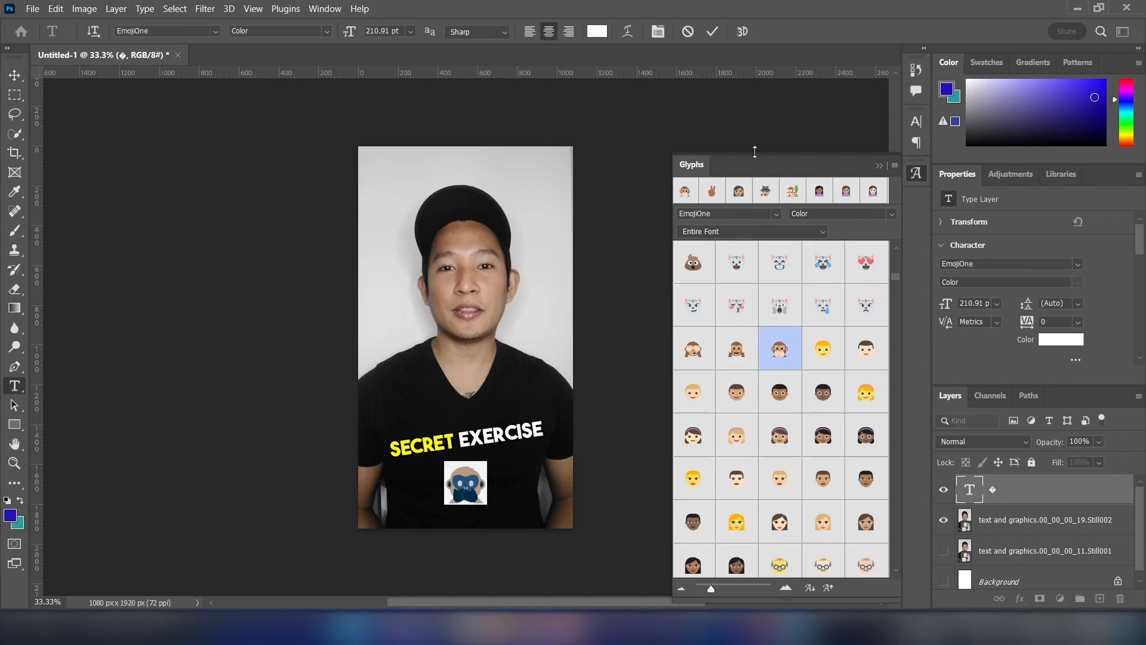
click(712, 31)
key(v)
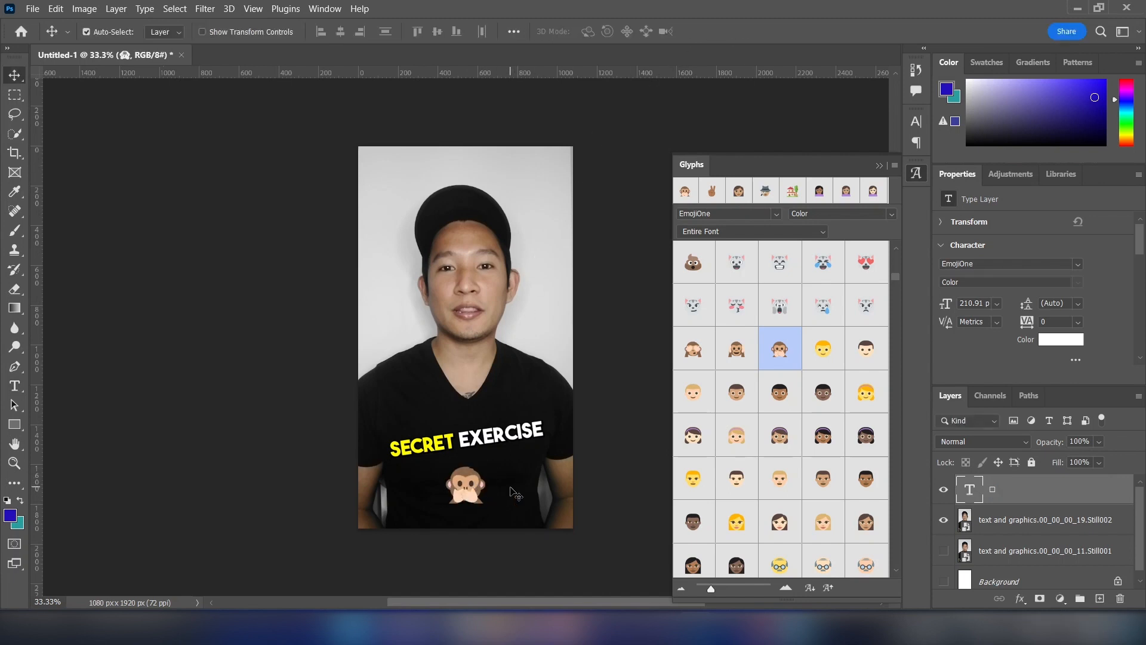
Hide the Still002 layer and export the monkey emoji as a PNG named "secret" in the emoji folder
click(945, 521)
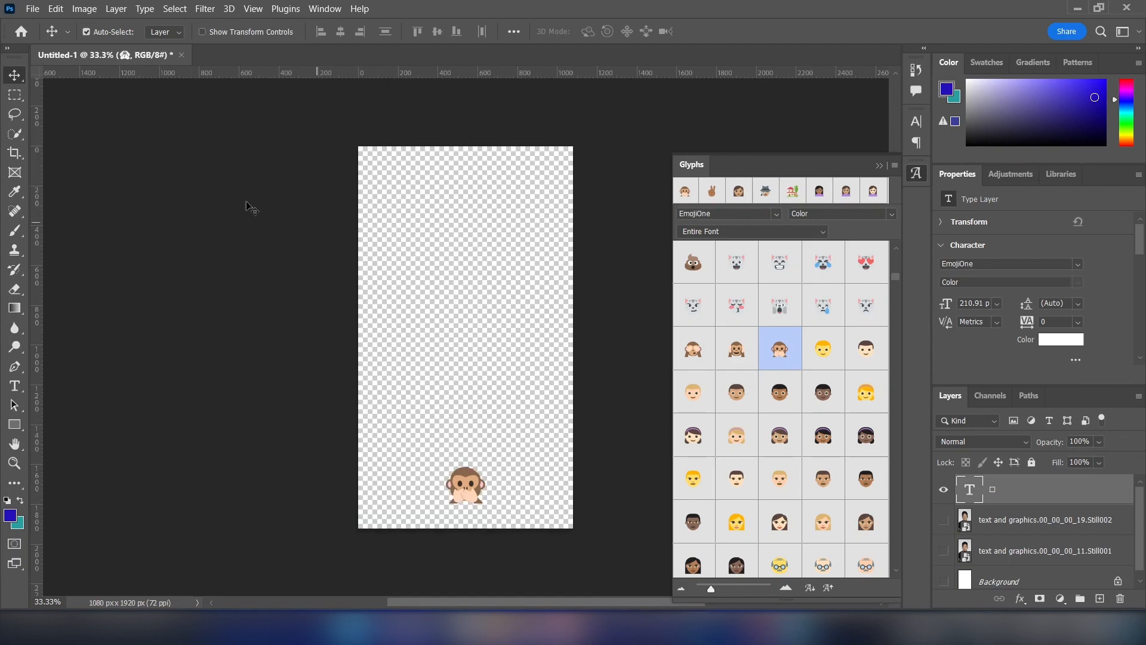
click(33, 9)
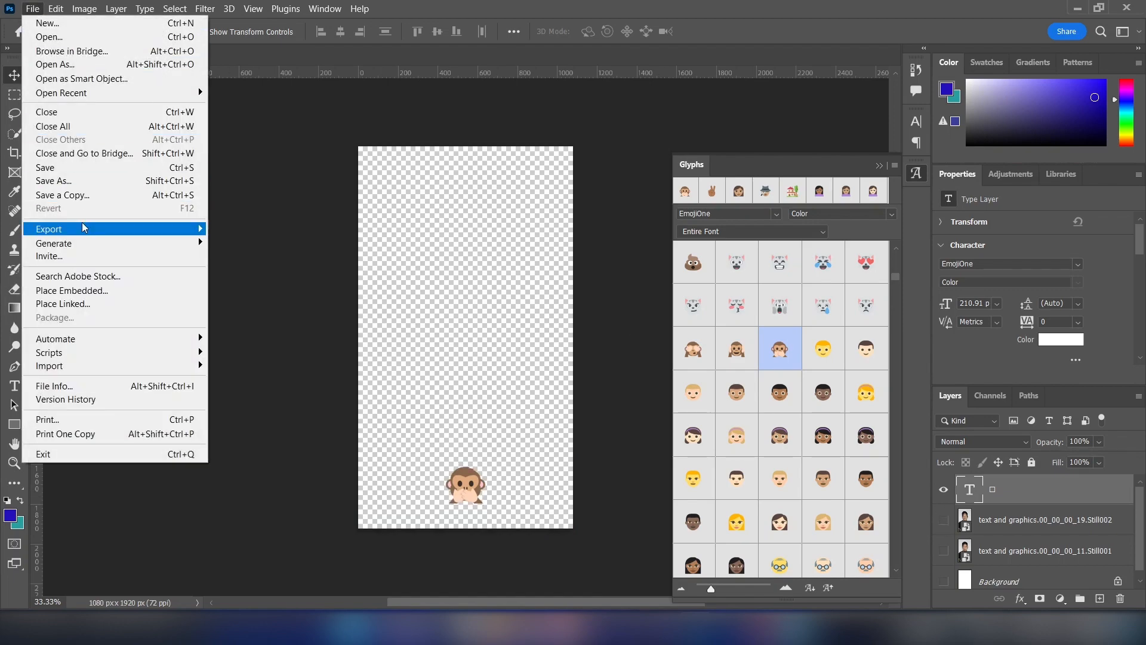
mouse_move(85, 231)
click(257, 231)
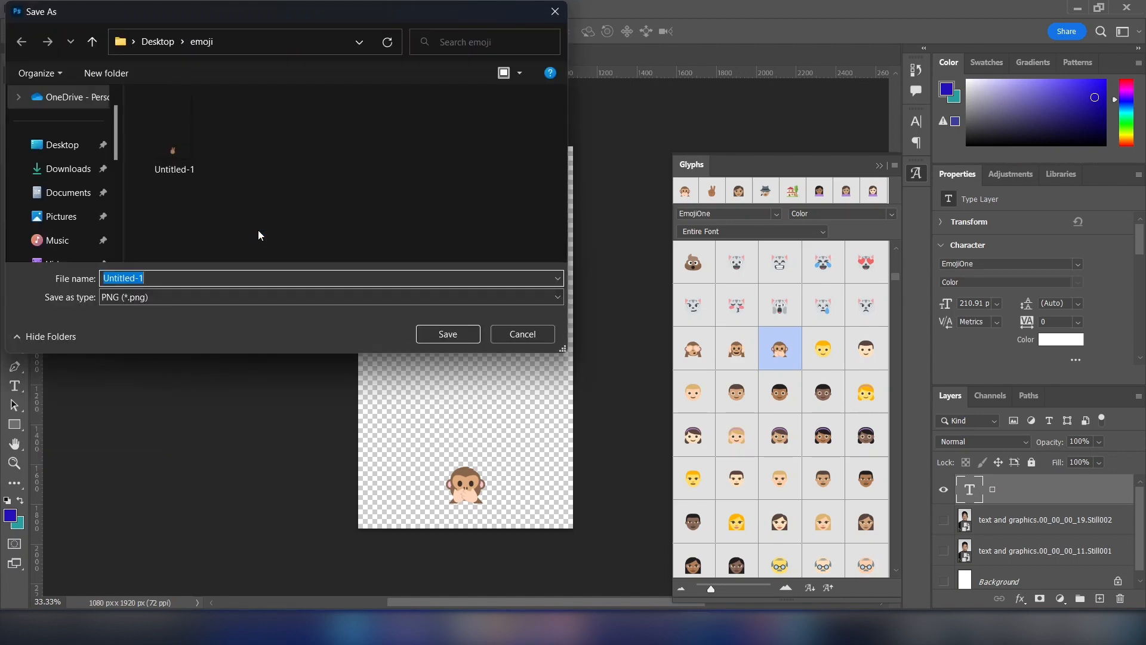
text(secret)
key(Return)
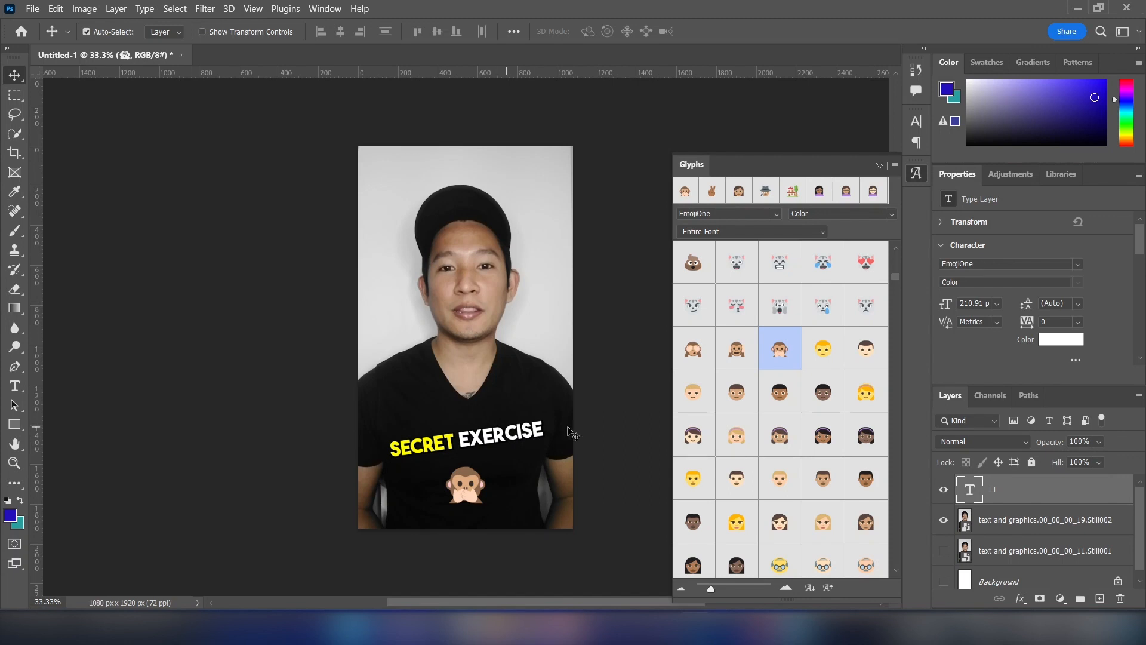
Show the Still002 layer and replace the monkey in the text layer with the medium skin tone weightlifter emoji
scroll(804, 417, down, 10)
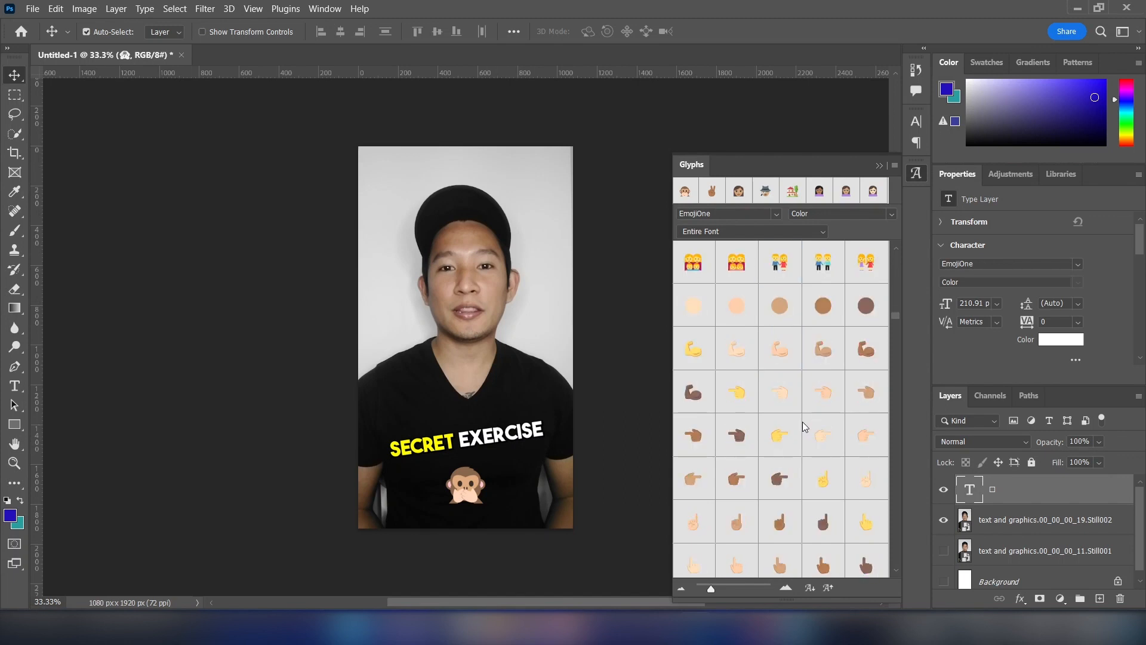
scroll(801, 418, up, 3)
scroll(797, 424, down, 10)
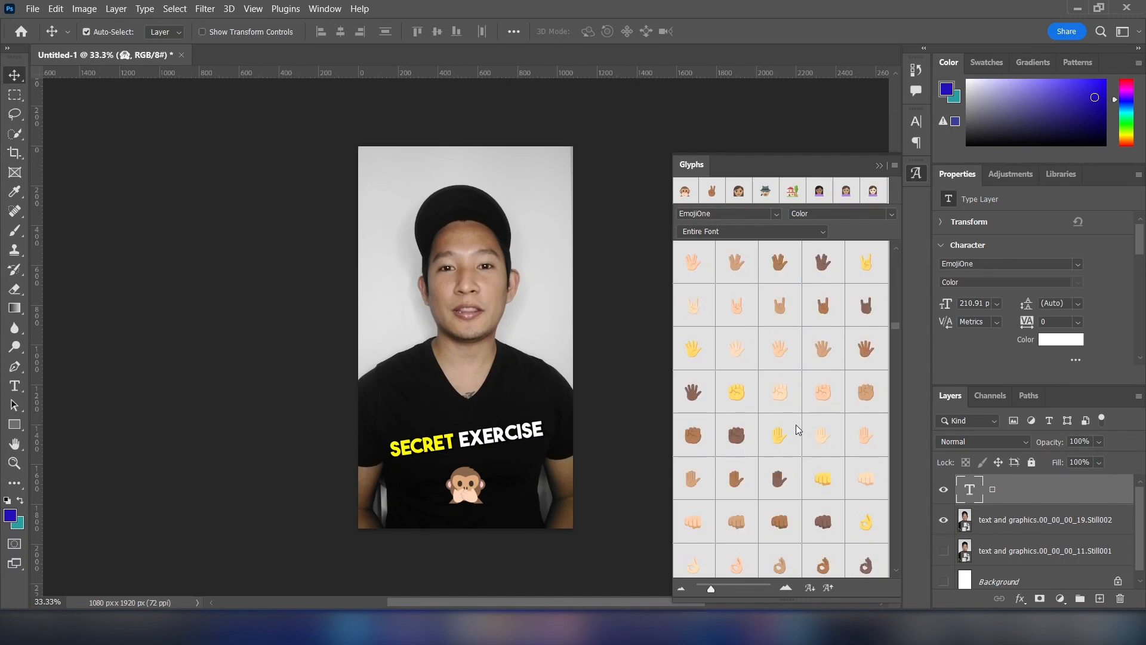
scroll(796, 425, down, 15)
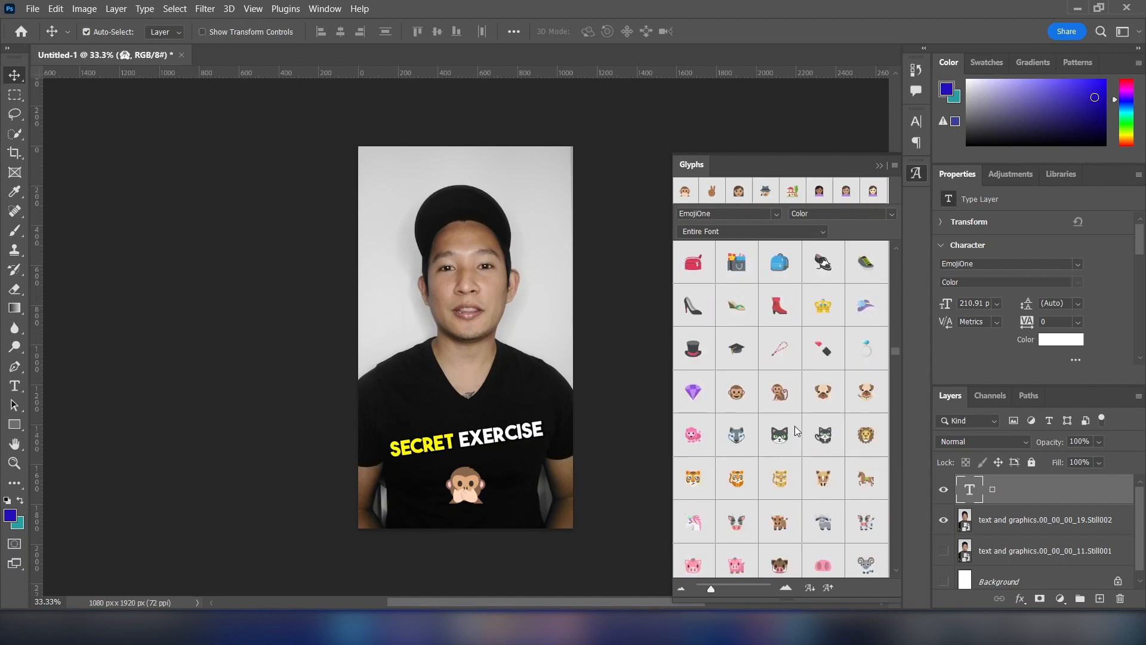
scroll(794, 425, down, 15)
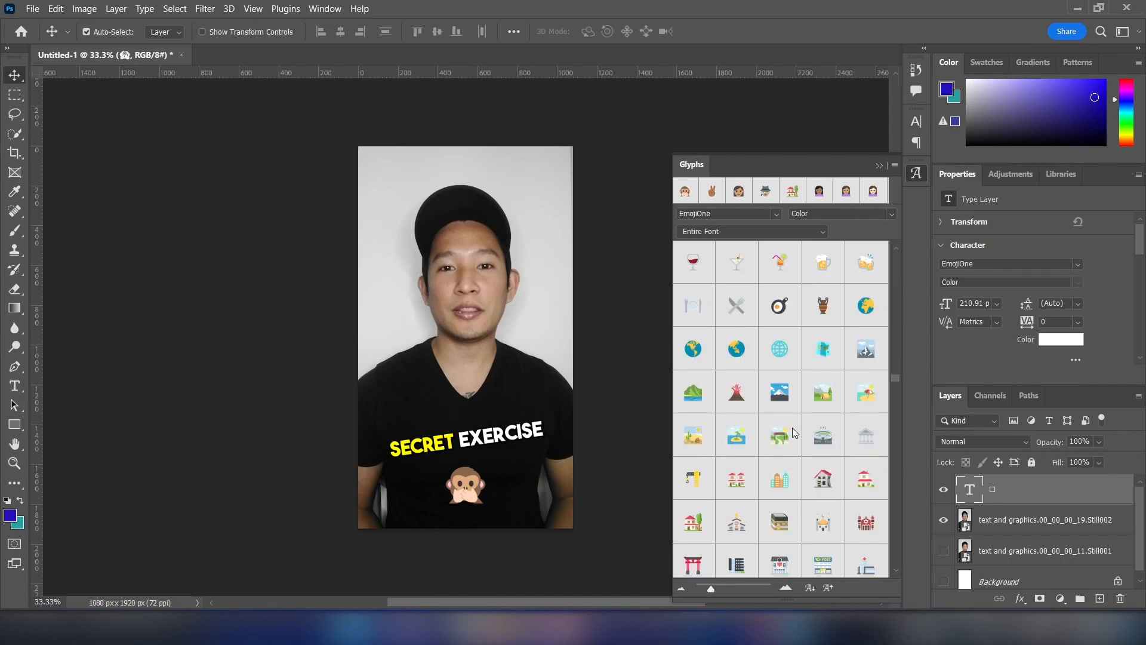
scroll(791, 430, down, 15)
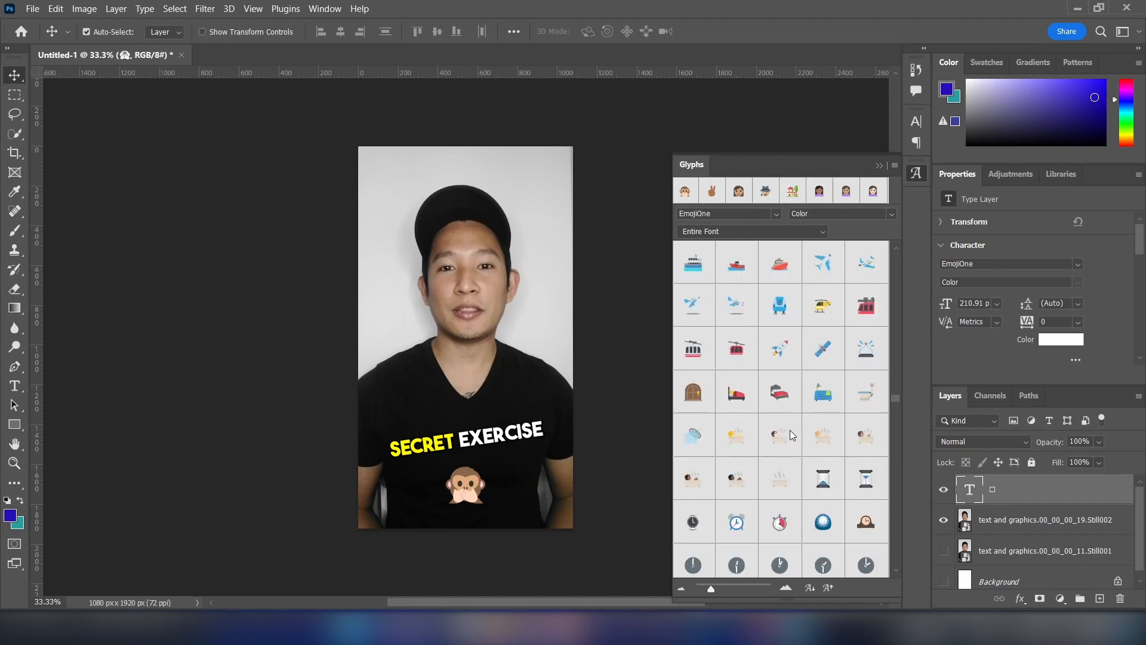
scroll(791, 436, down, 12)
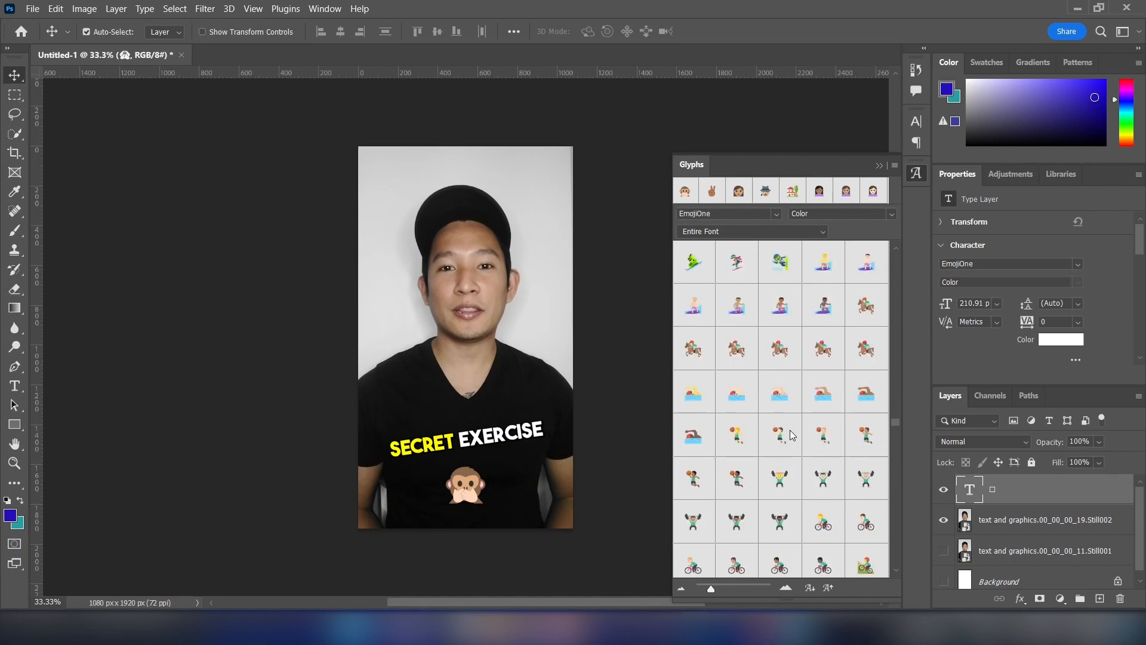
double_click(695, 523)
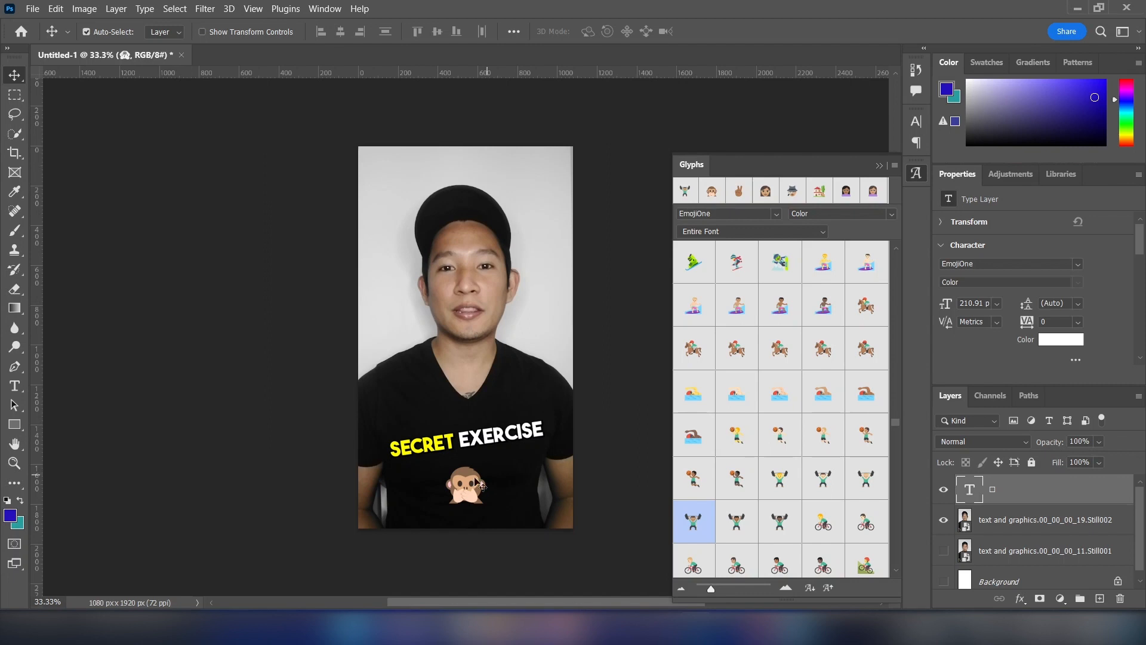
double_click(466, 493)
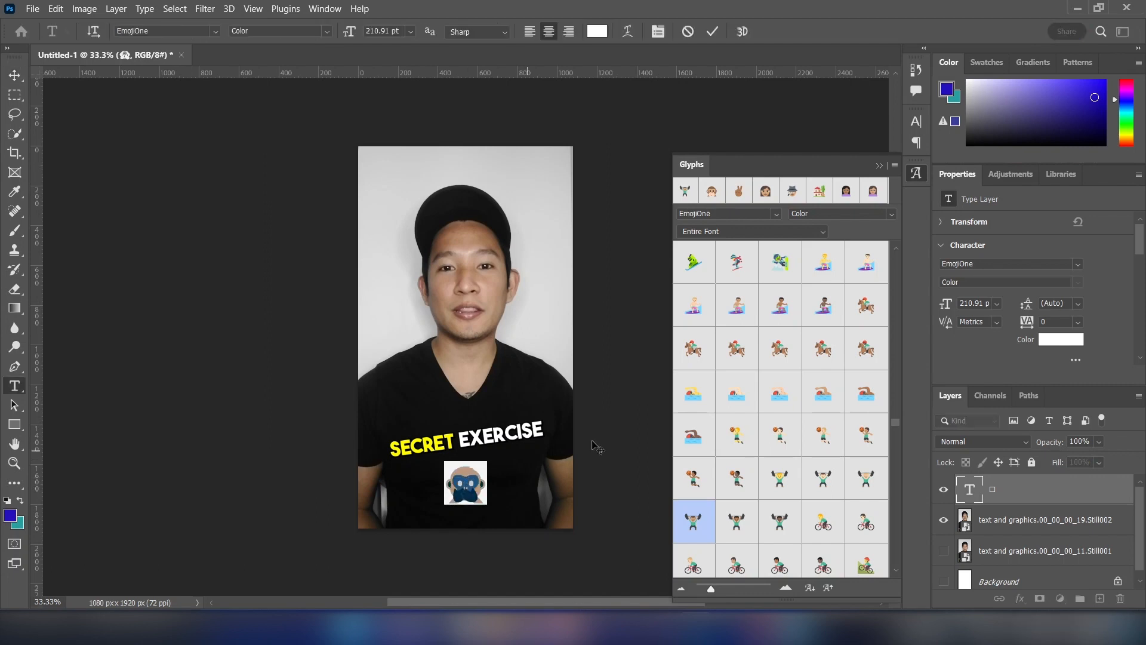
double_click(694, 523)
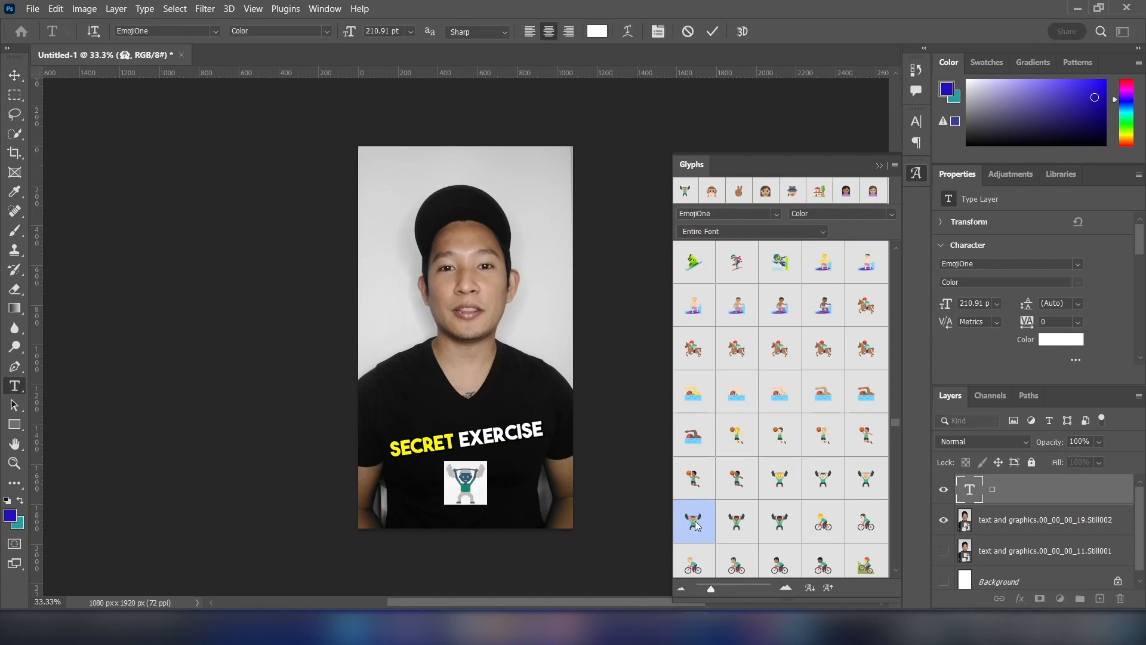
click(712, 31)
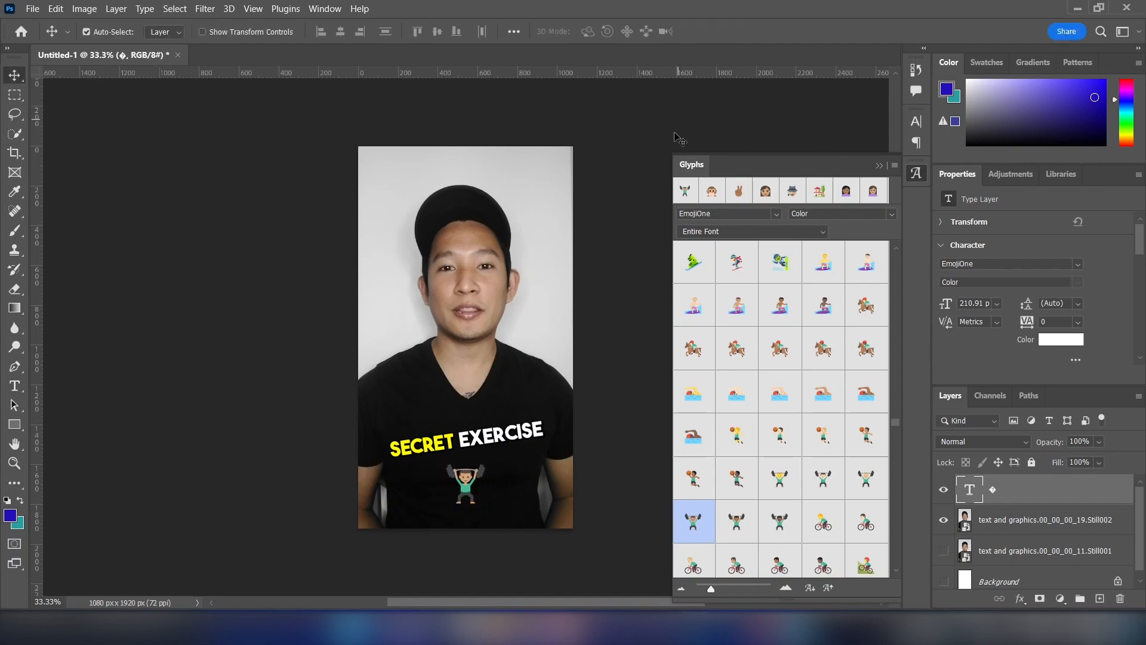
Hide the Still002 layer and export the weightlifter emoji as a PNG named "excercise" in the emoji folder
click(944, 520)
click(33, 9)
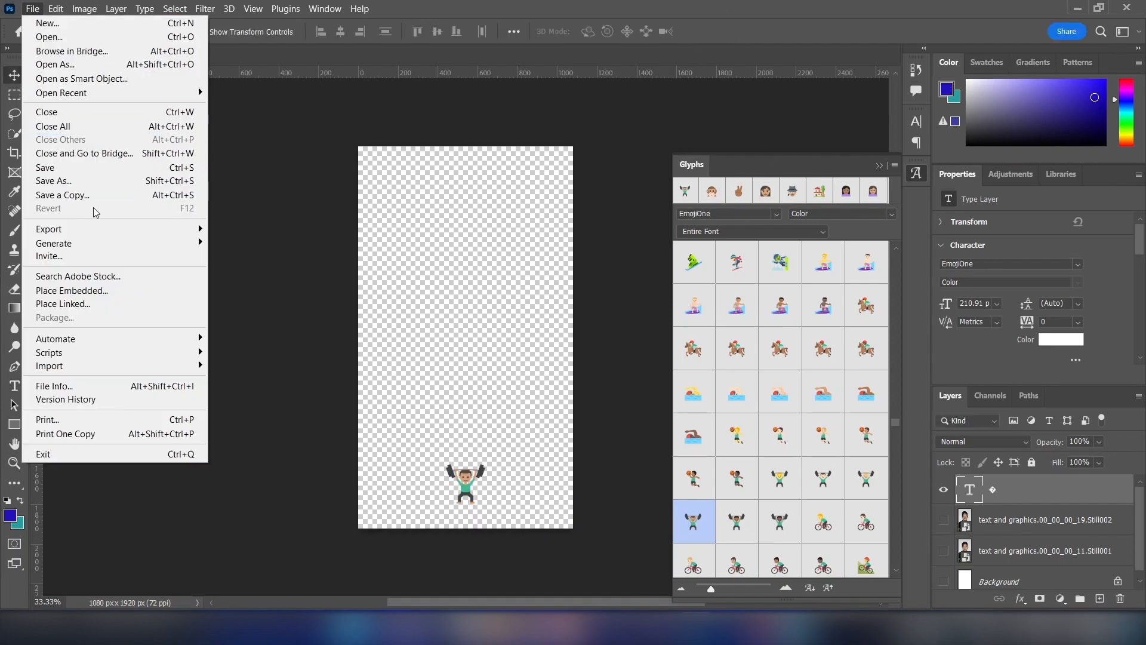
mouse_move(98, 227)
click(271, 234)
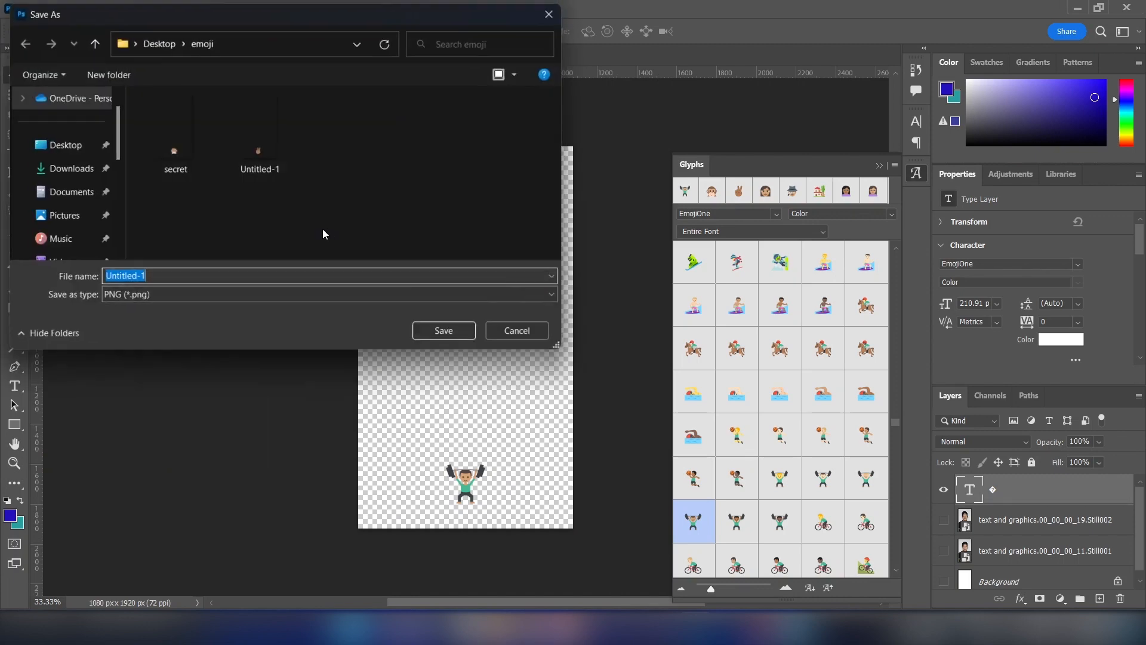
text(excercise)
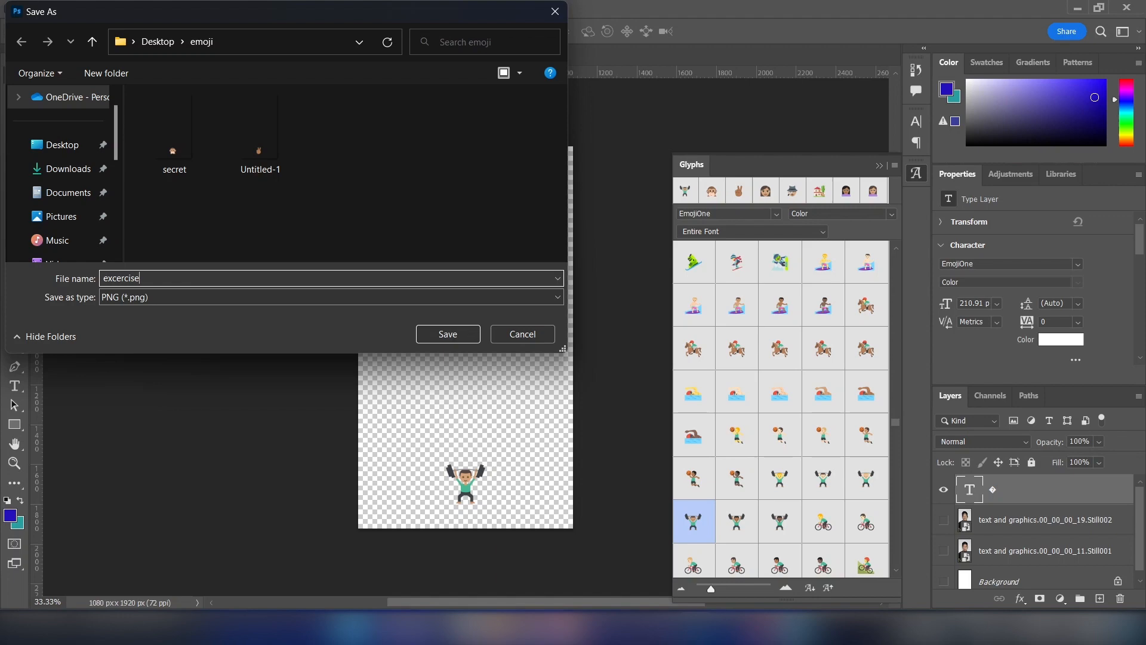
key(Return)
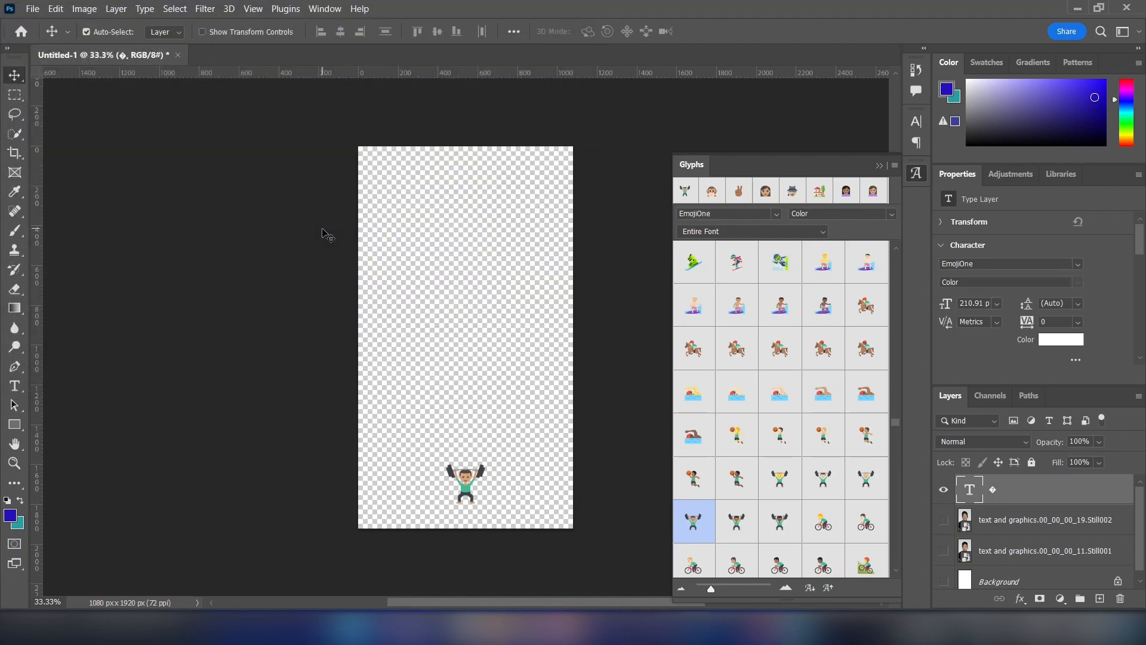
Place the still text and graphics.00_00_02_02.Still003 from the snip folder into the document and move the emoji text layer above it
click(528, 625)
drag(874, 262, 485, 311)
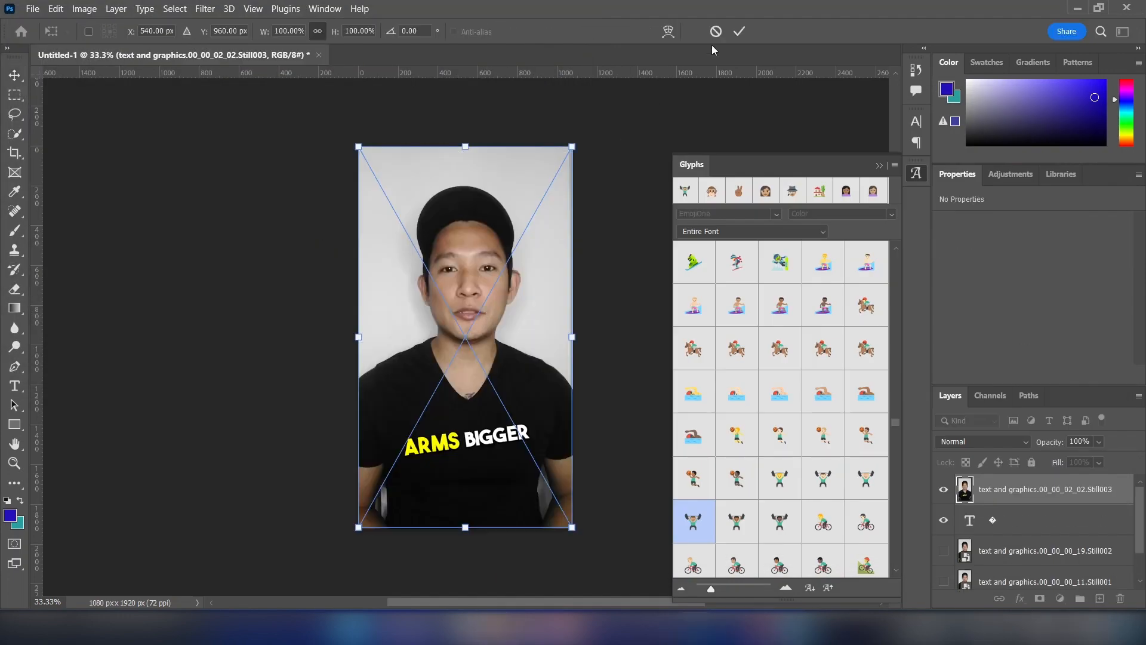
click(739, 31)
drag(1013, 527, 1013, 485)
Replace the weightlifter in the emoji text layer with the medium-light skin tone flexed biceps emoji
scroll(808, 401, up, 10)
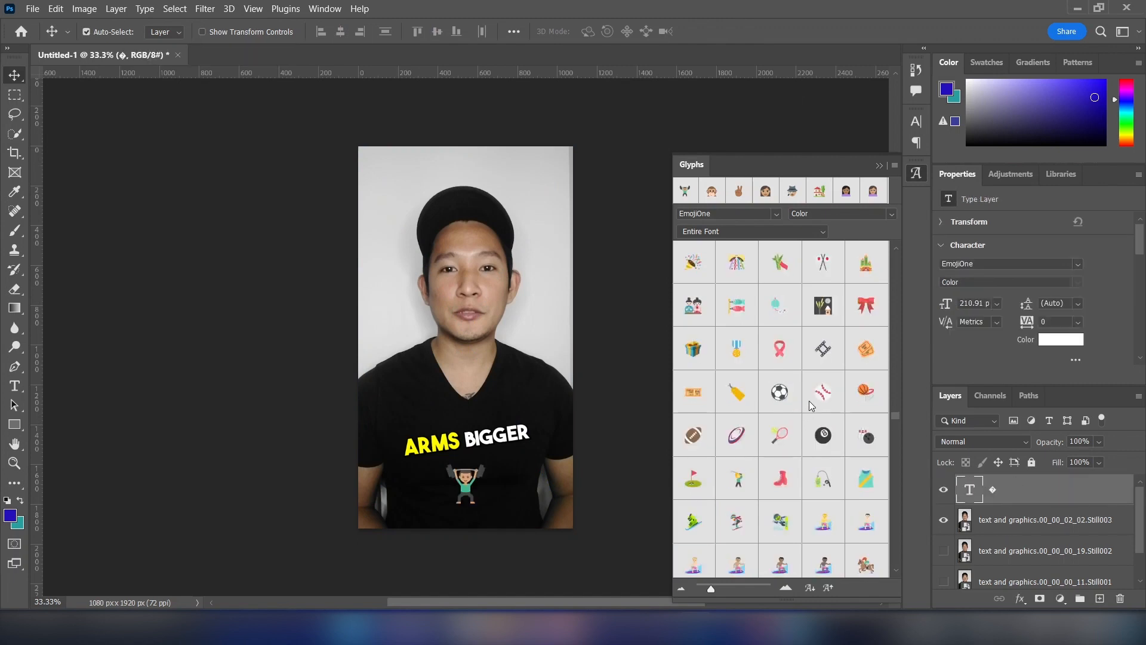
scroll(808, 400, up, 10)
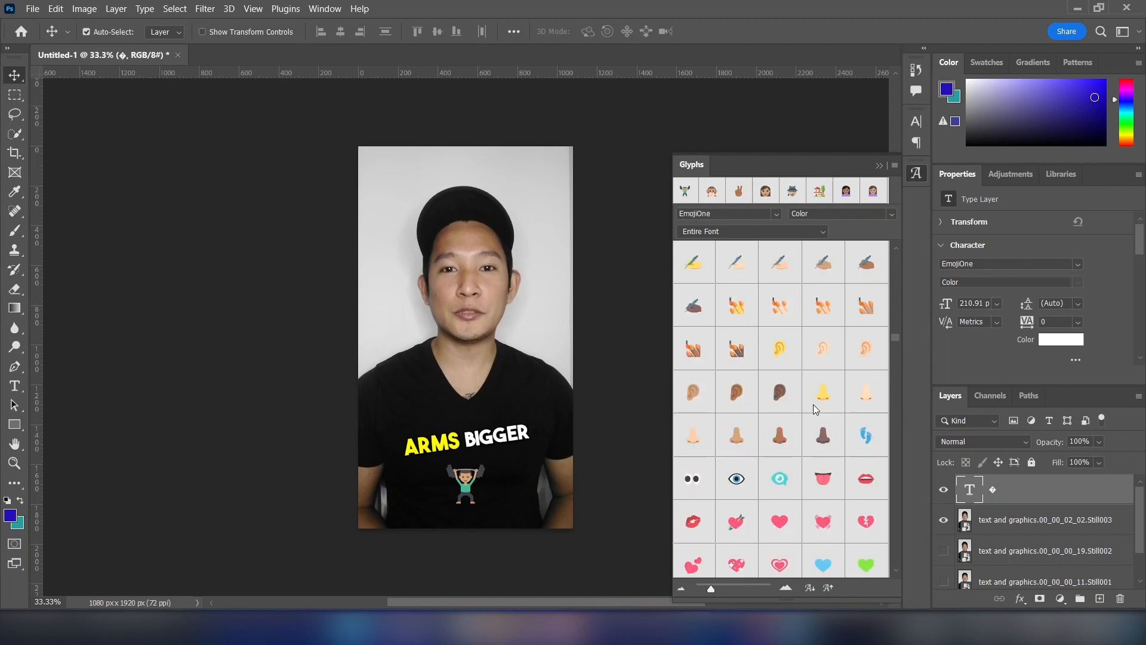
scroll(813, 404, up, 5)
scroll(813, 403, up, 4)
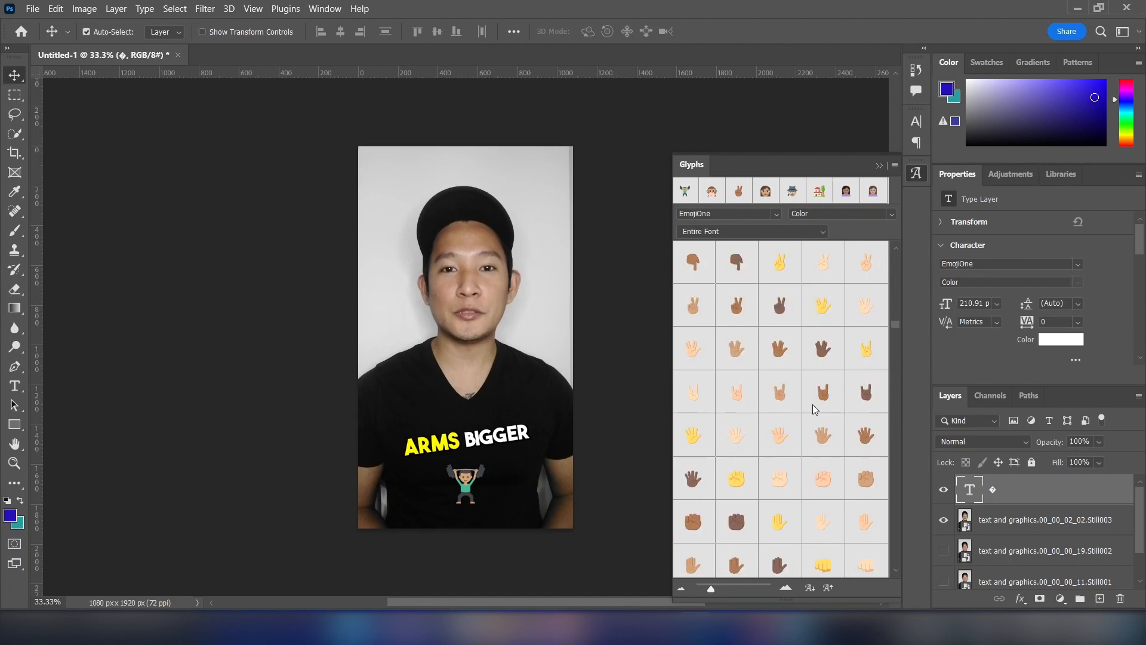
scroll(811, 403, up, 2)
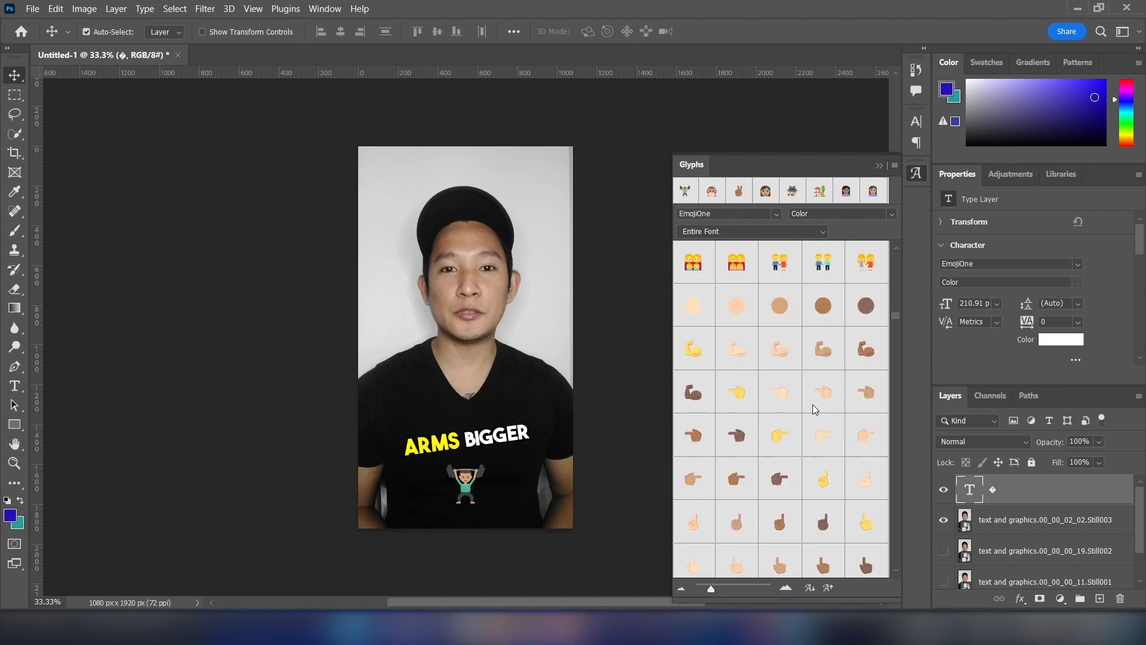
double_click(783, 354)
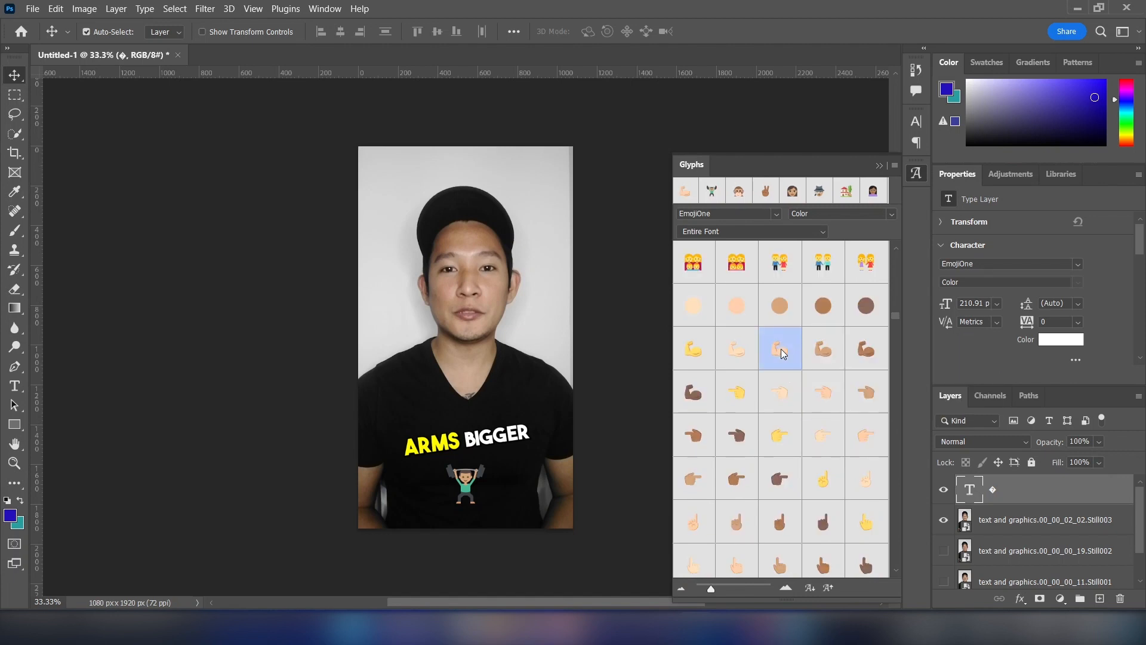
double_click(464, 484)
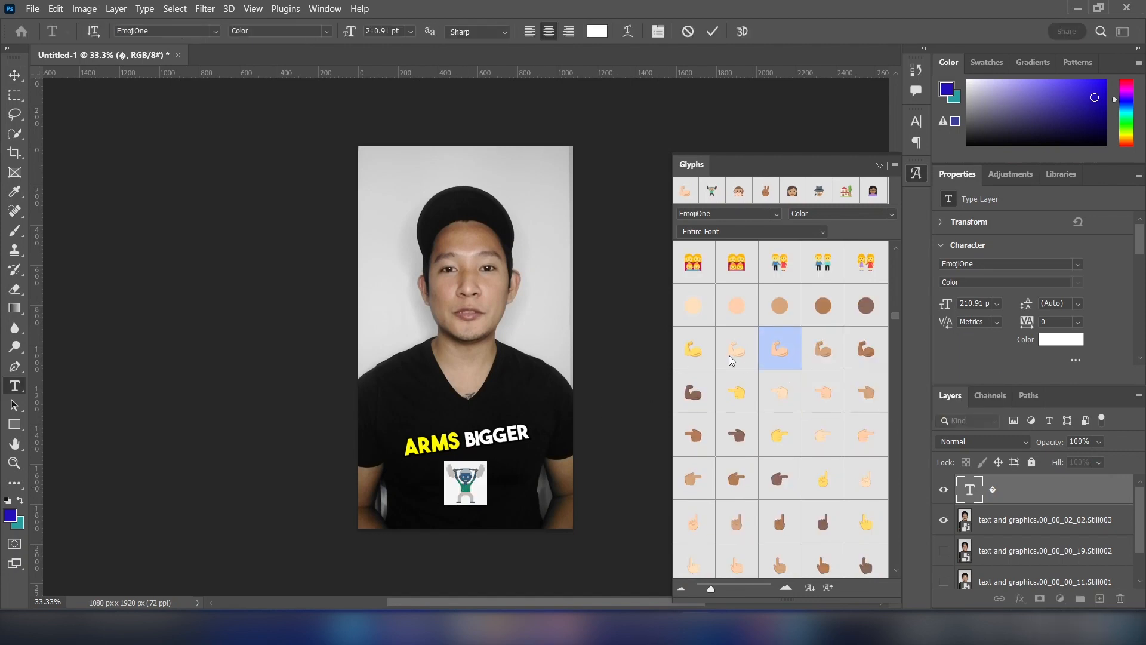
double_click(783, 353)
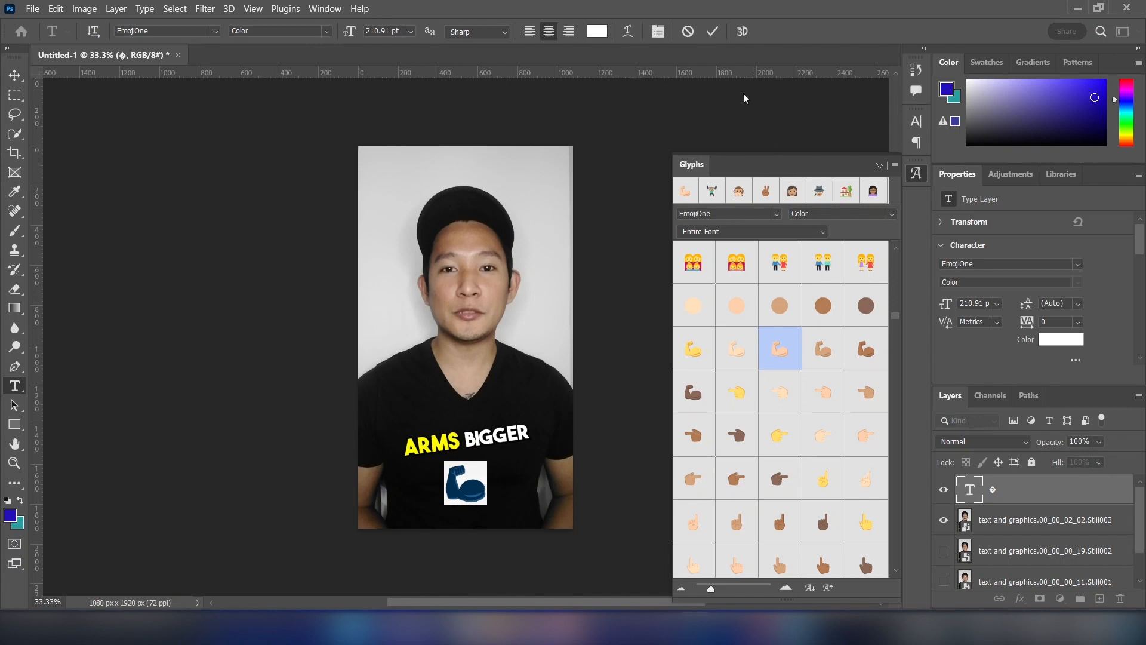
click(711, 28)
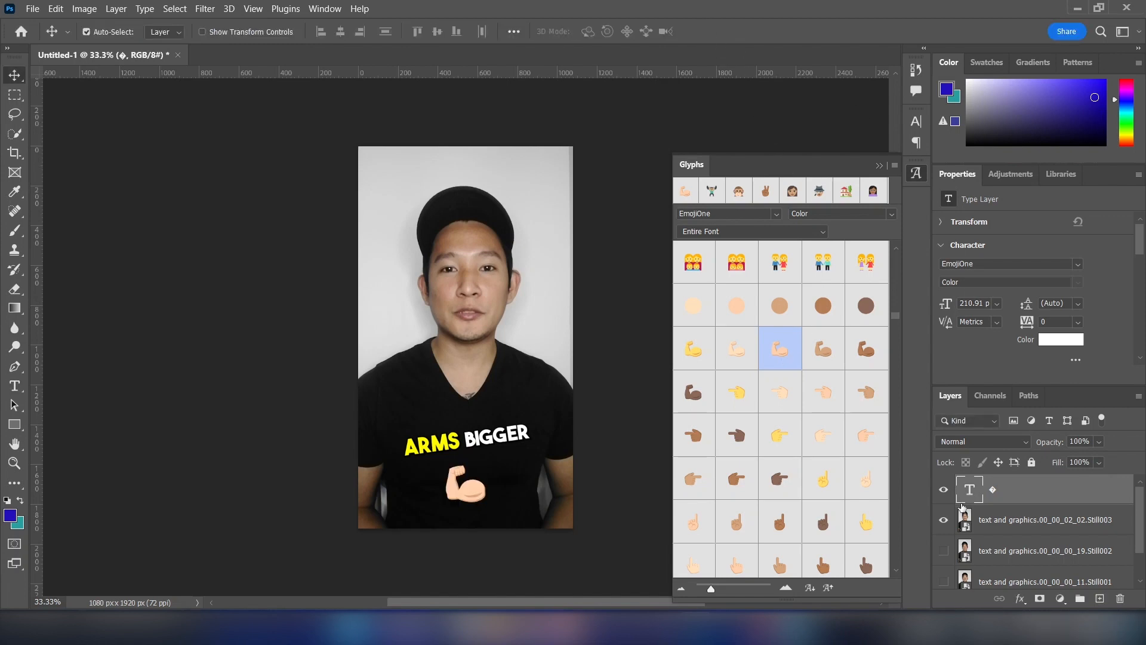
Hide the Still003 layer and export the biceps emoji as a PNG named "arms" in the emoji folder
click(943, 520)
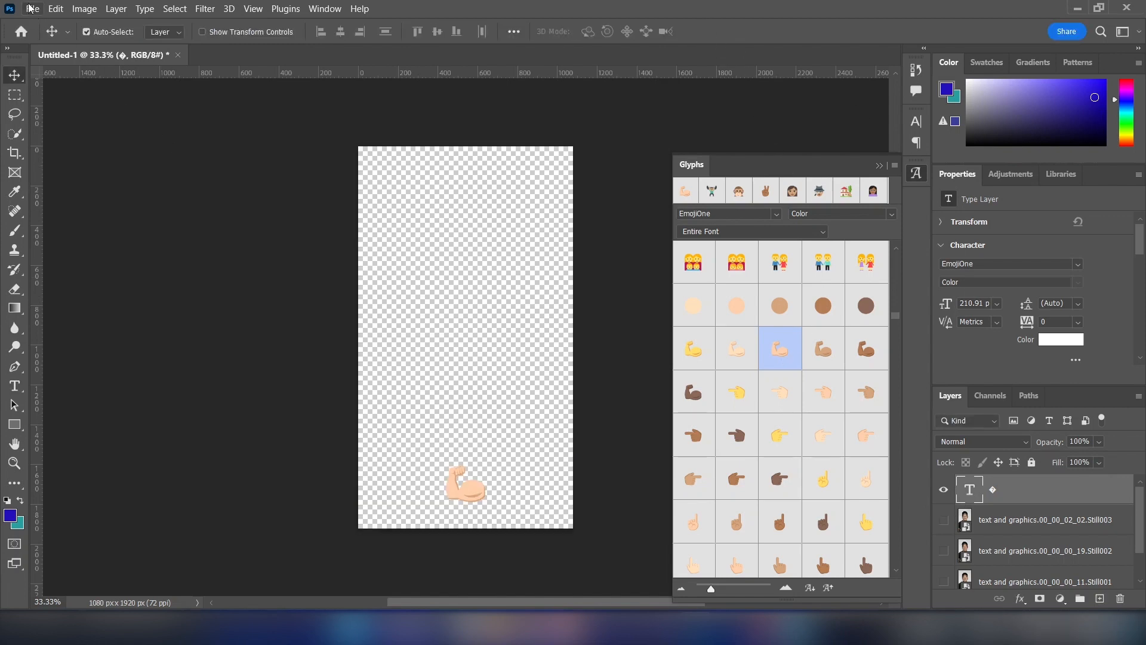
click(30, 8)
mouse_move(91, 235)
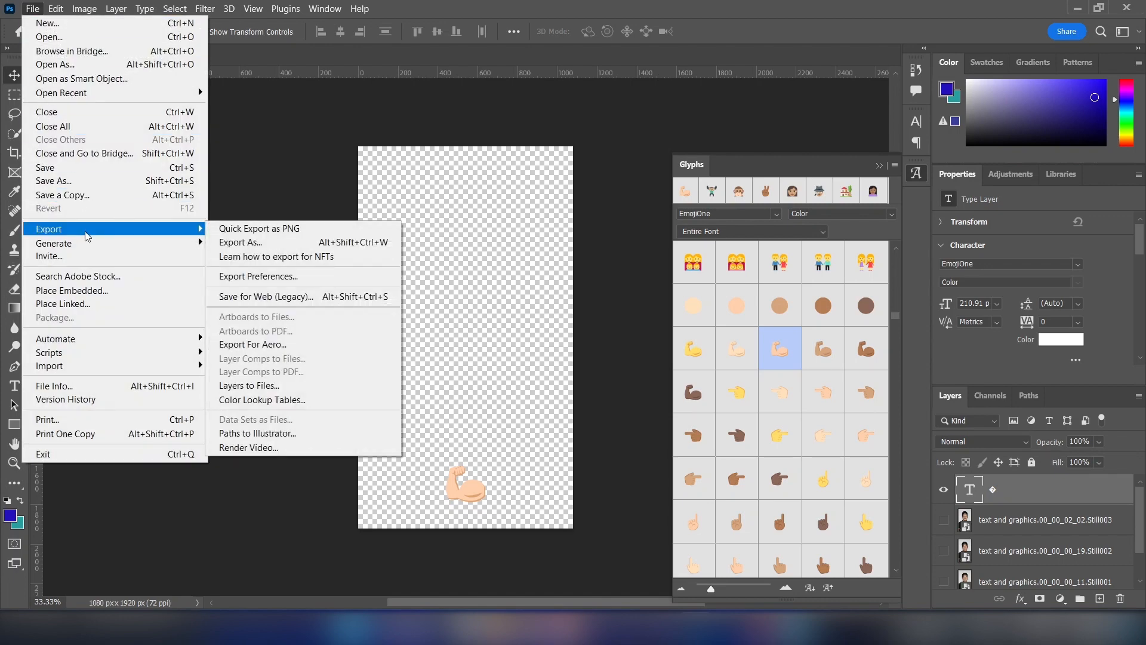
click(269, 234)
text(ar)
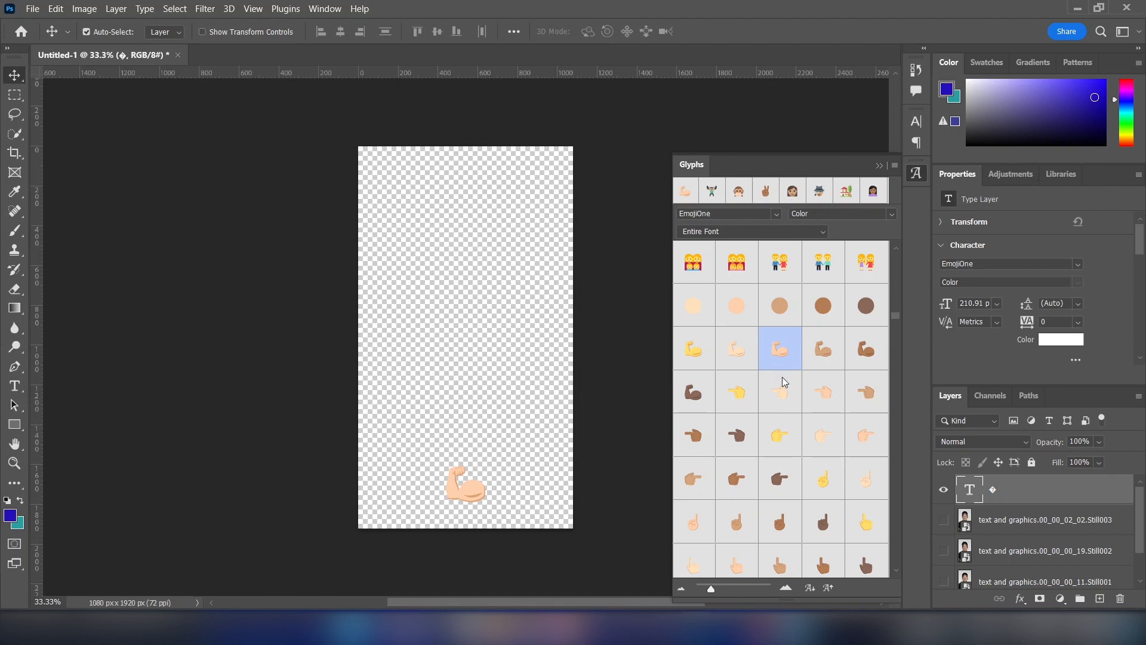
Show the Still003 layer, enlarge the biceps emoji to about 135% and tilt it about -4.6° beneath the caption
click(944, 520)
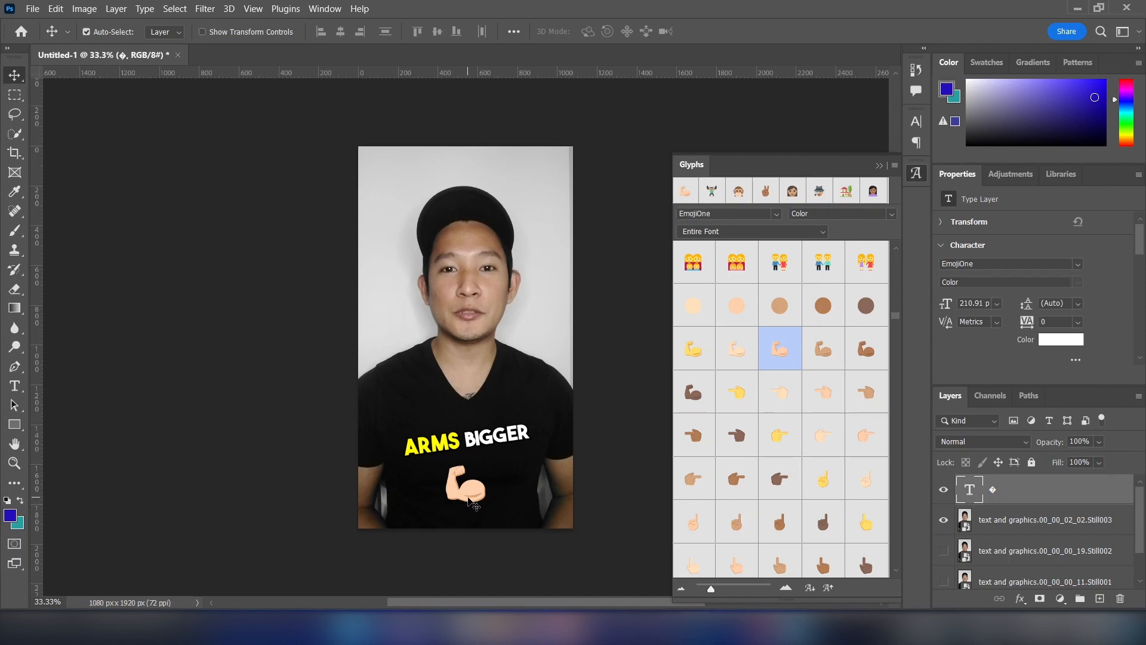
key(ctrl+t)
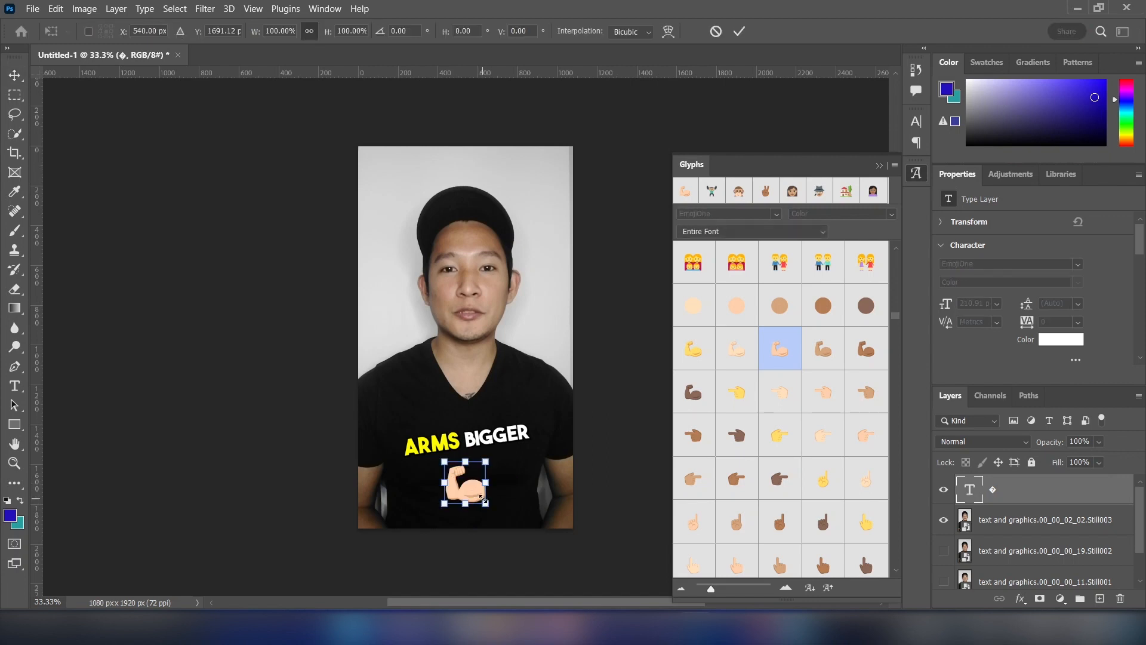
drag(484, 503, 515, 514)
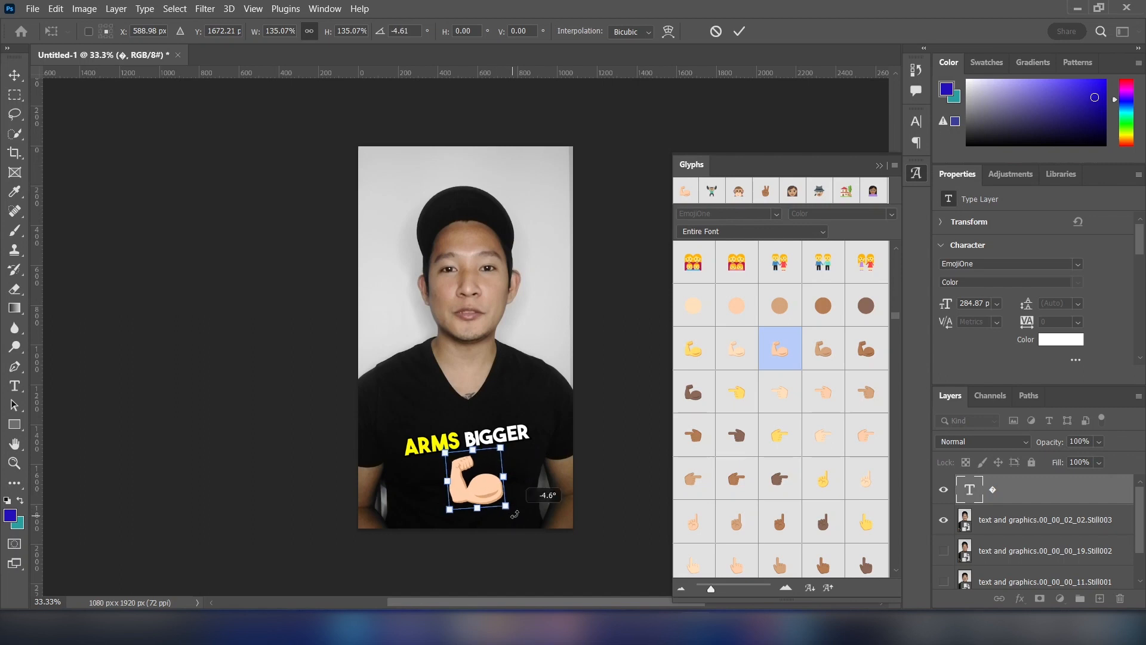
key(Return)
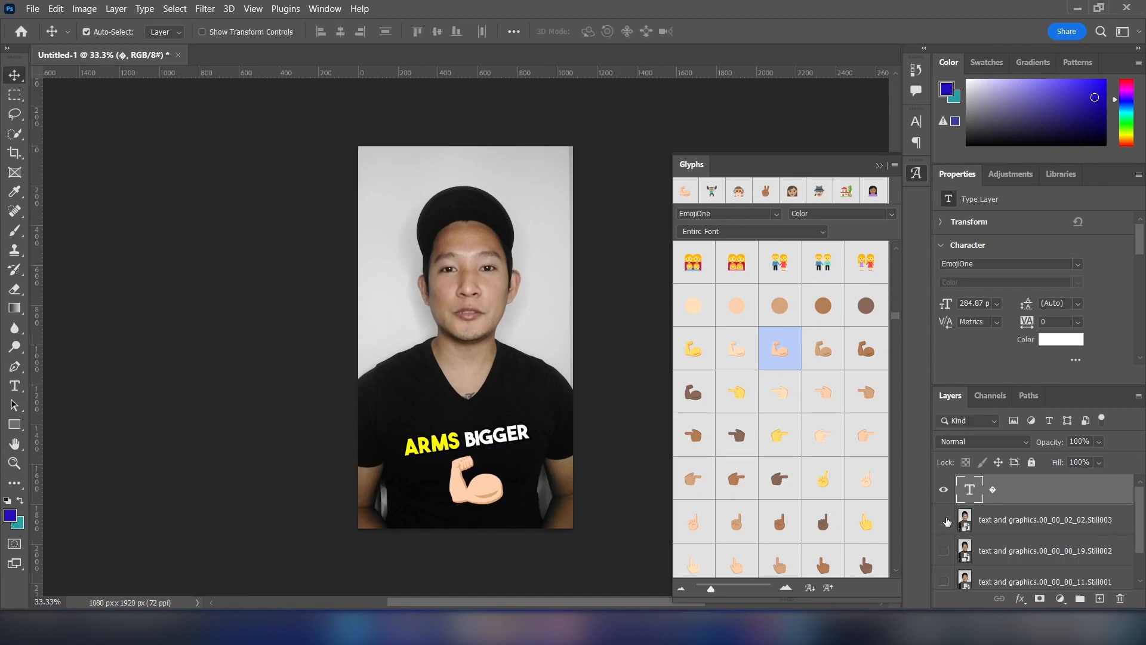
Hide the Still003 layer and export the enlarged biceps emoji as a PNG named "bigger" in the emoji folder
click(944, 520)
click(30, 8)
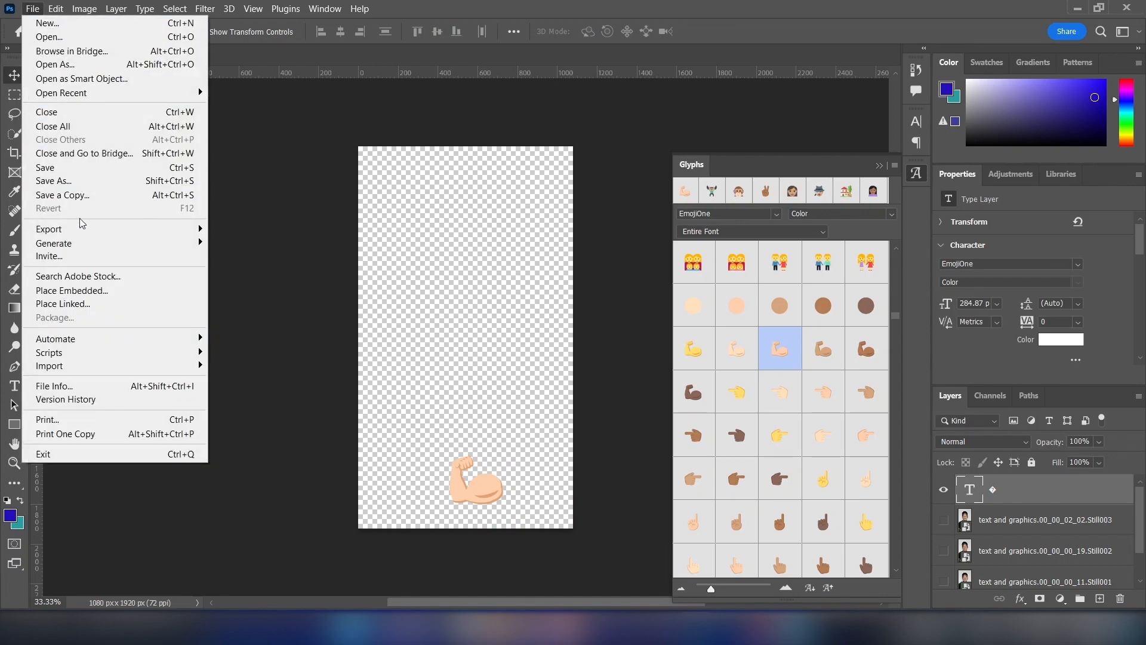
mouse_move(82, 230)
click(253, 241)
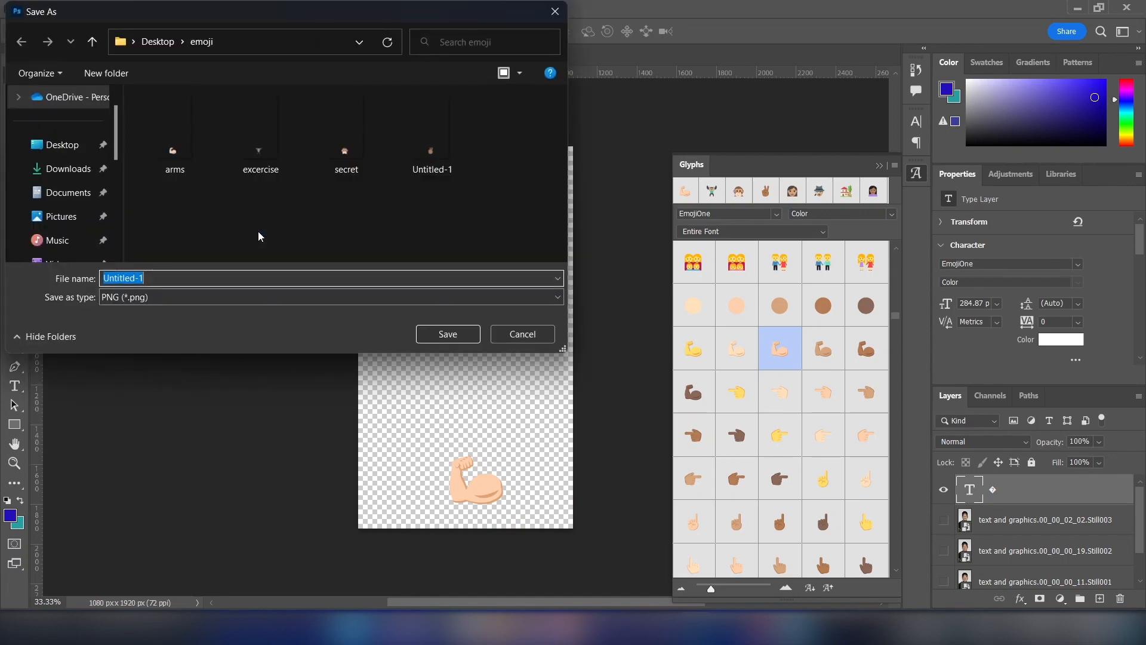
text(bigger)
click(458, 339)
Place the still text and graphics.00_00_03_08.Still004 from the snip folder into the document and move the emoji text layer above it
key(alt+Tab)
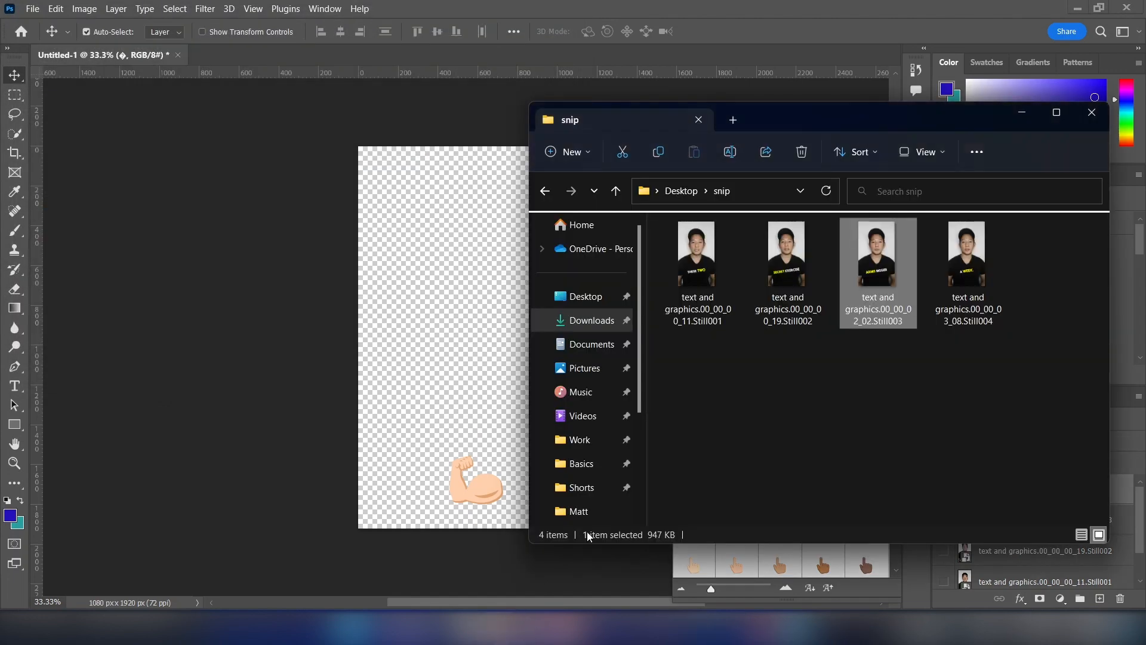
drag(967, 263, 473, 310)
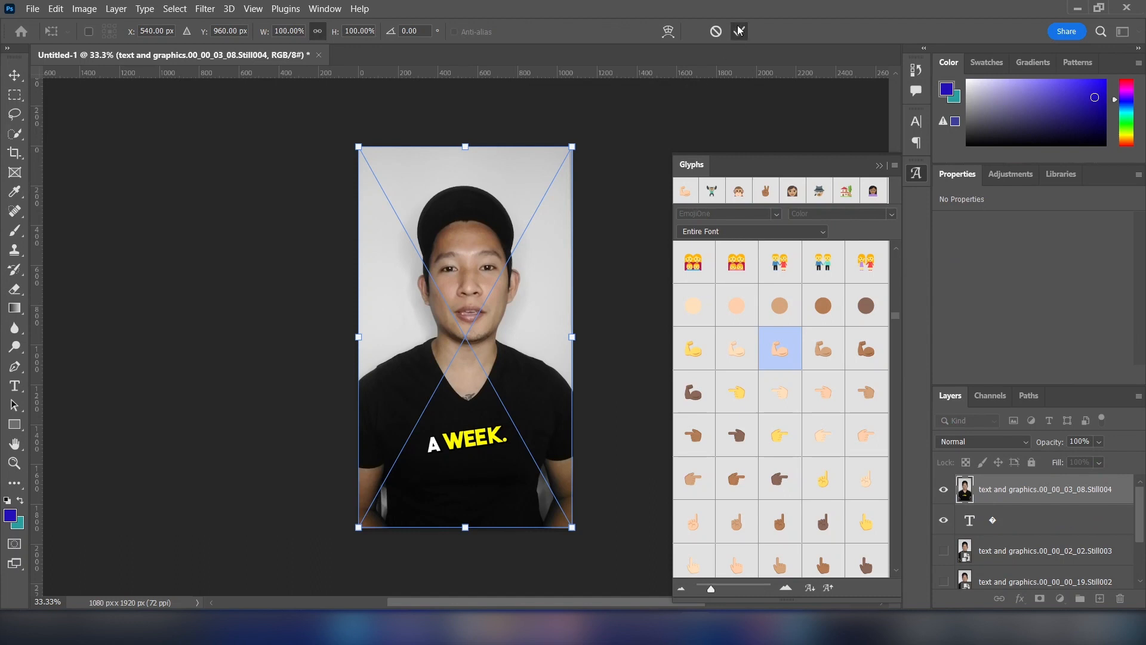
click(739, 30)
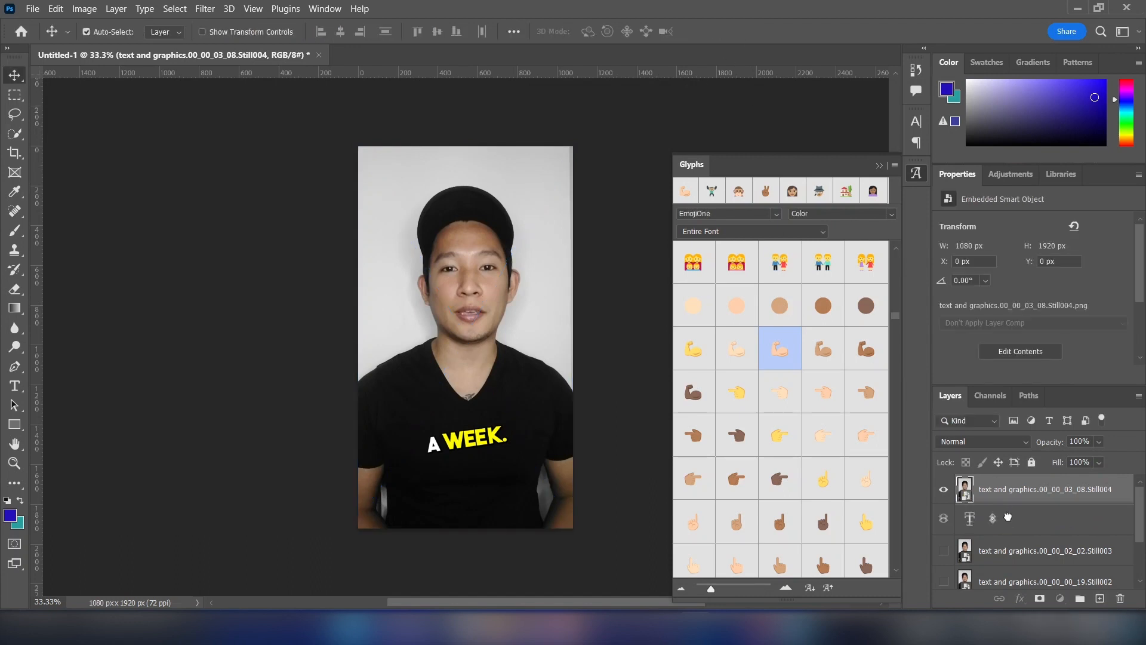
drag(1008, 517, 1009, 478)
Replace the biceps in the emoji text layer with the red spiral calendar emoji reading JUL 17
scroll(765, 412, down, 2)
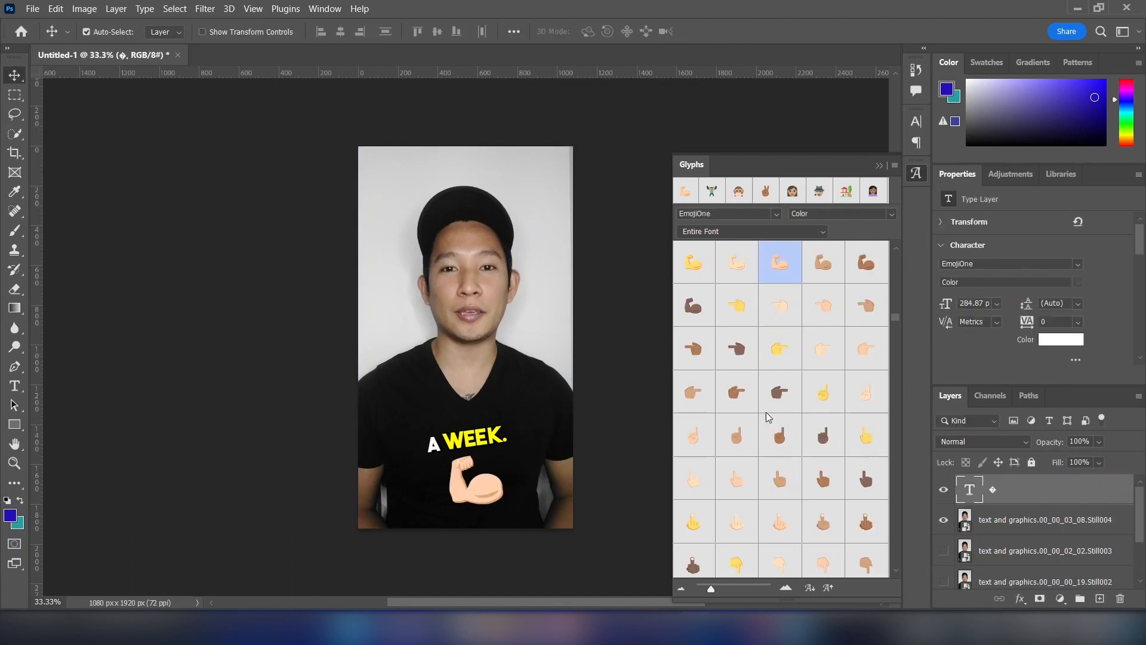
scroll(768, 419, down, 10)
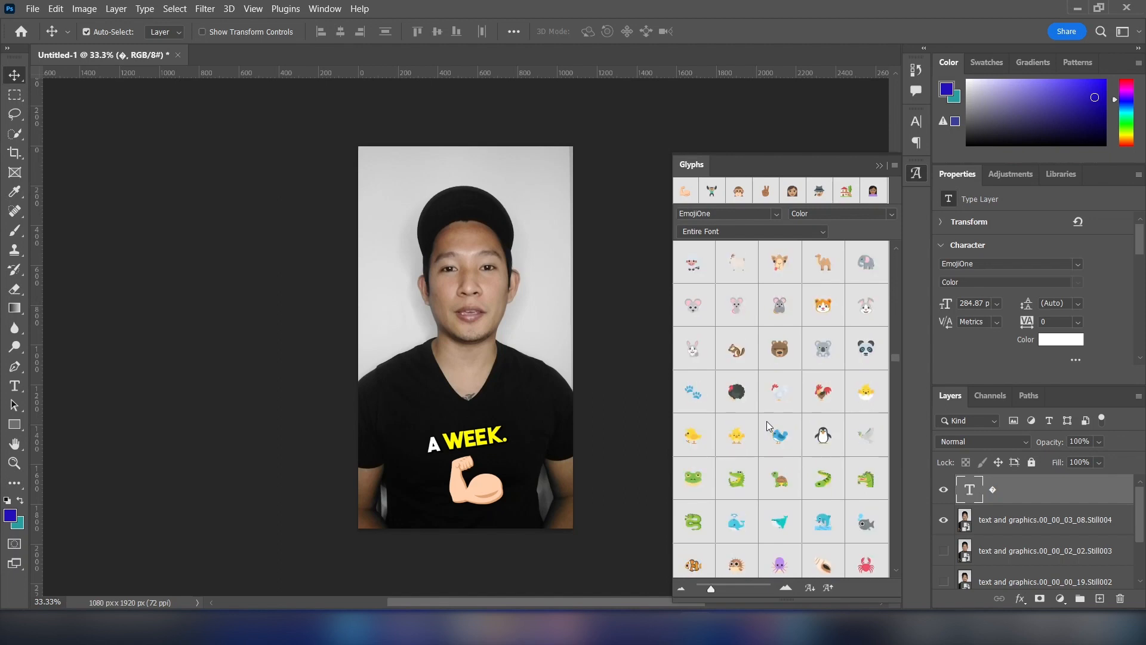
scroll(766, 421, down, 15)
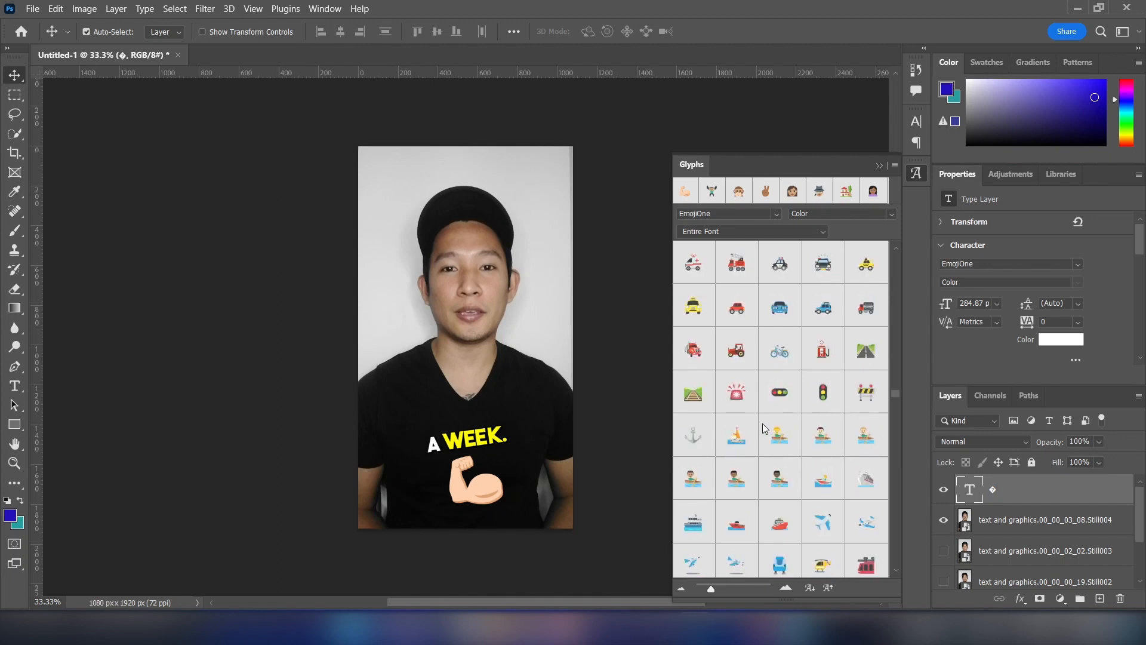
scroll(762, 424, down, 15)
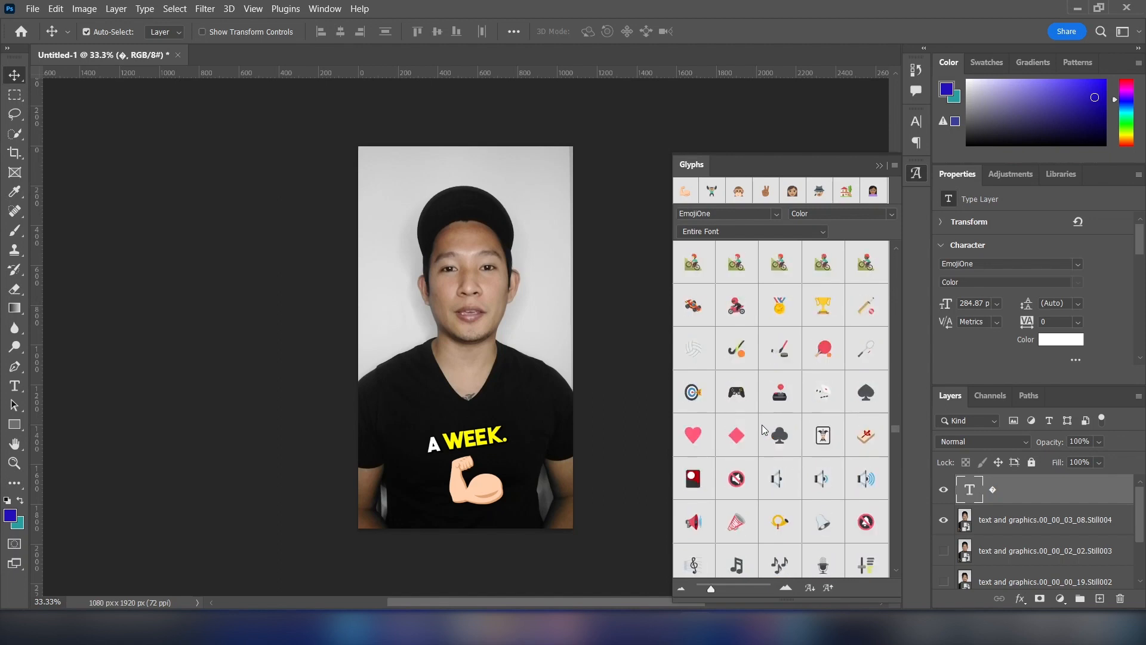
scroll(762, 429, down, 5)
scroll(765, 429, down, 4)
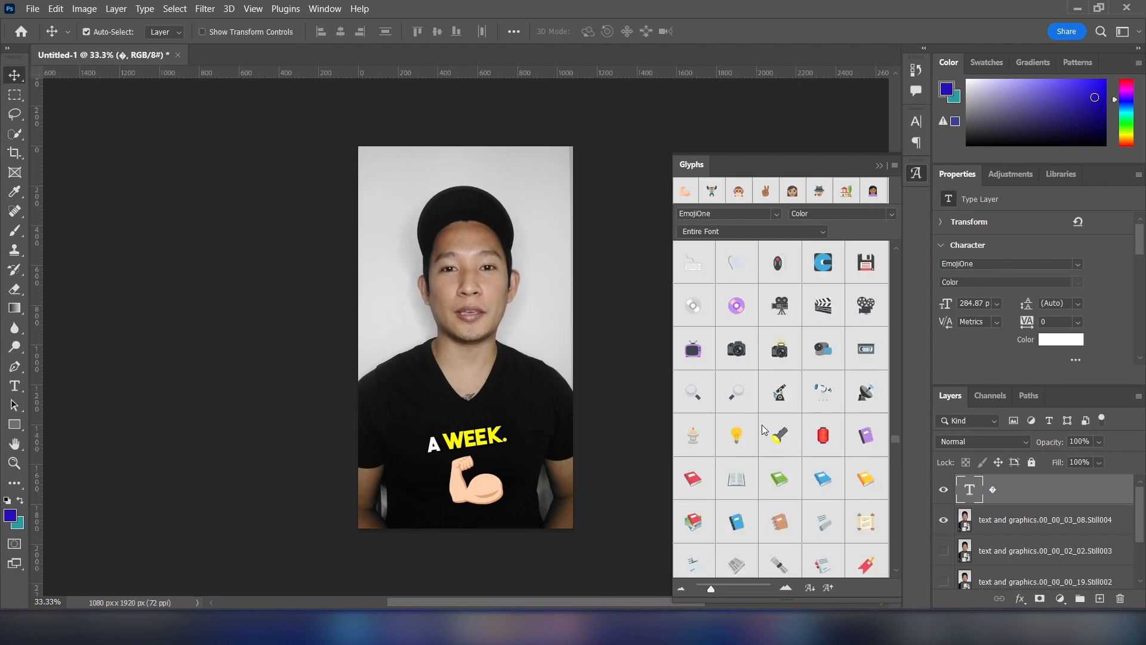
scroll(762, 429, down, 10)
double_click(695, 394)
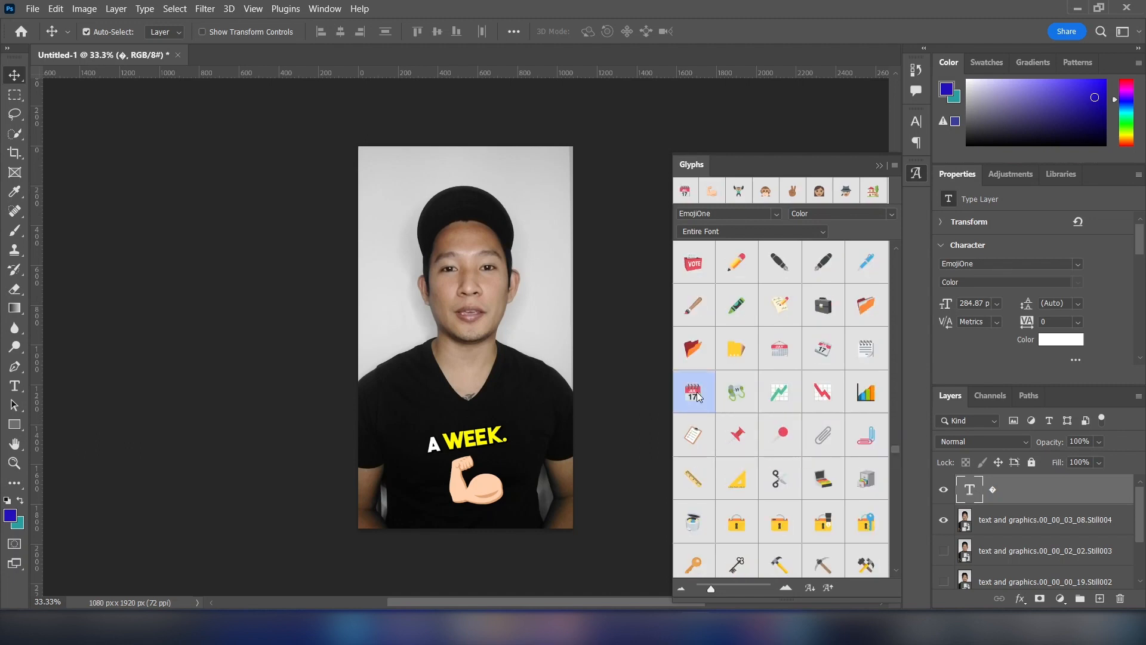
double_click(472, 493)
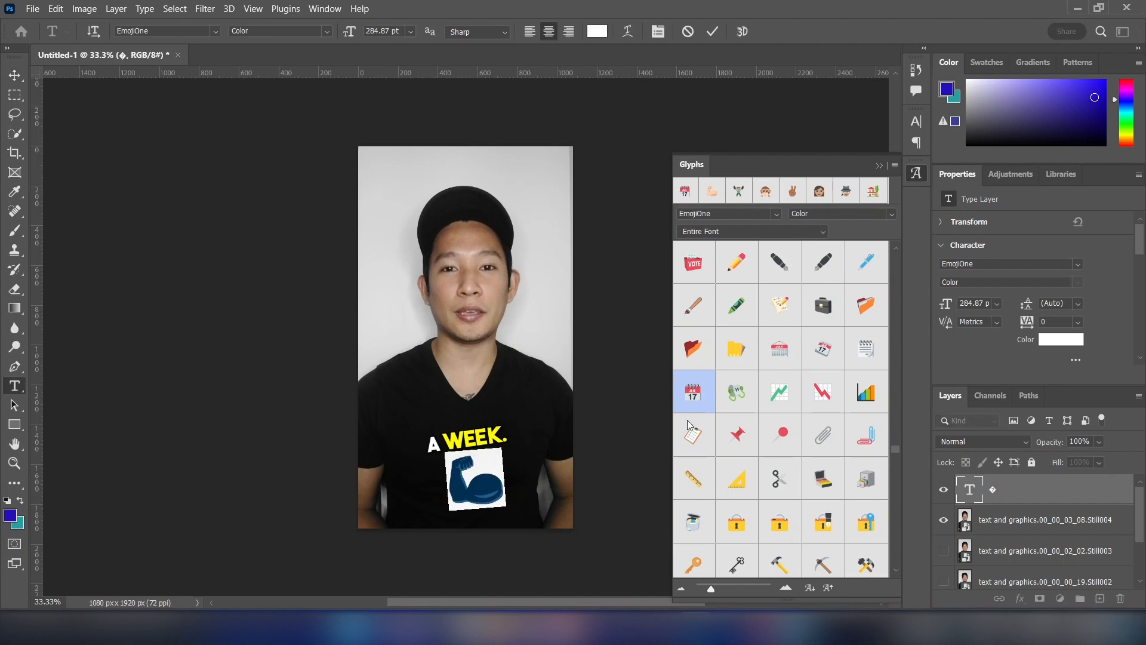
double_click(695, 394)
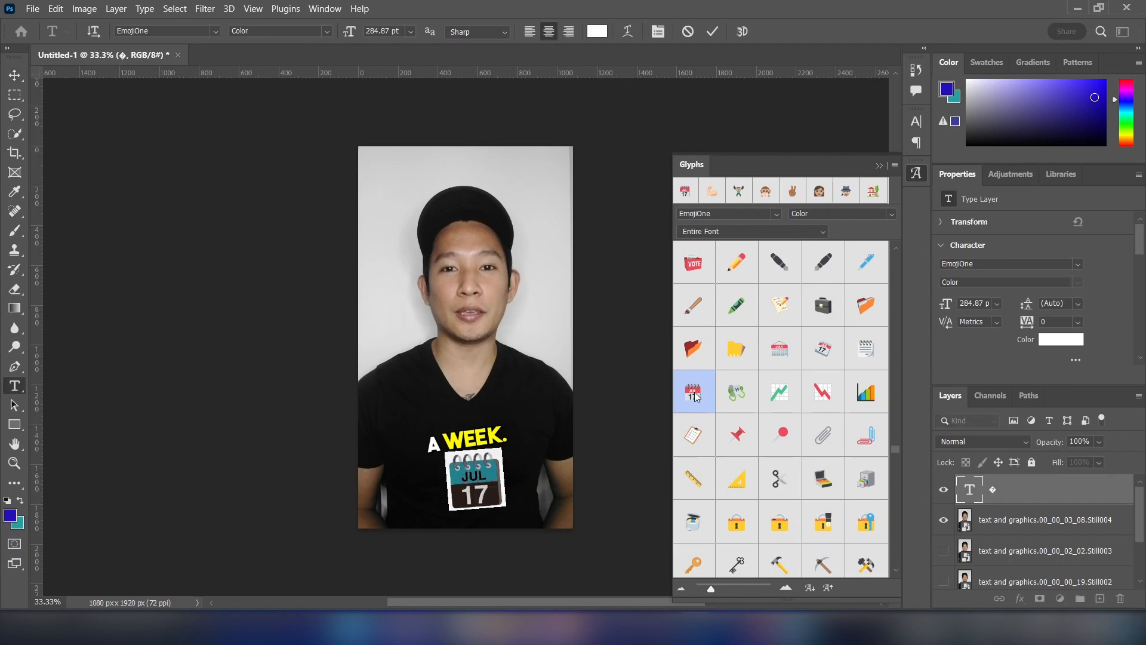
click(713, 33)
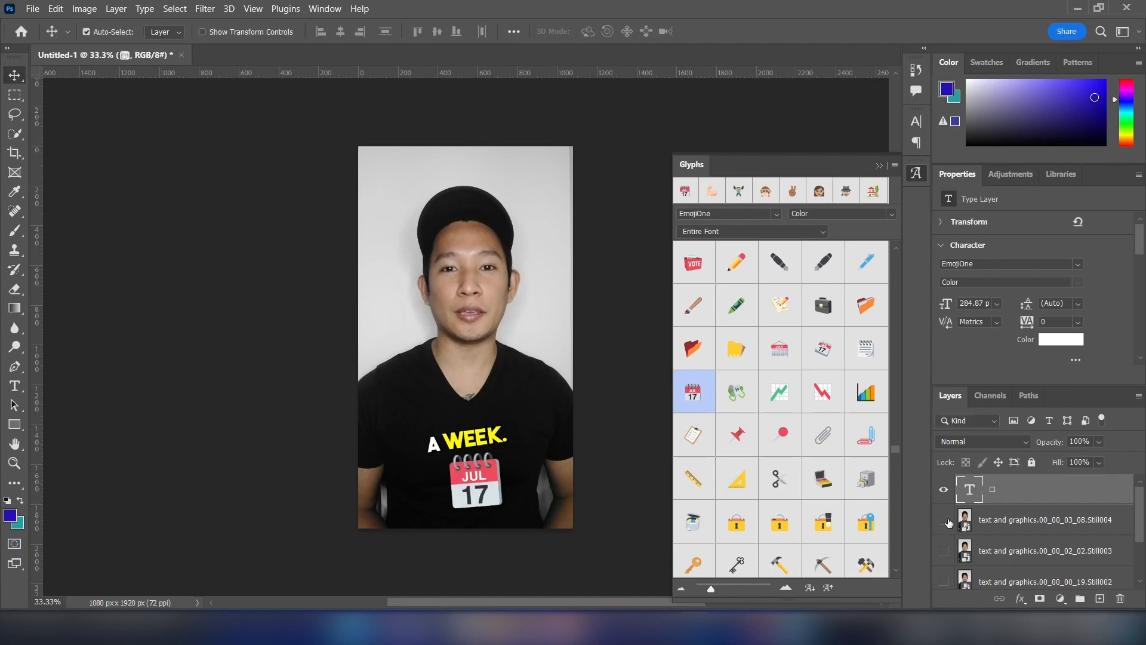
Hide the Still004 layer and export the calendar emoji as a PNG named "week" in the emoji folder
click(944, 520)
click(37, 10)
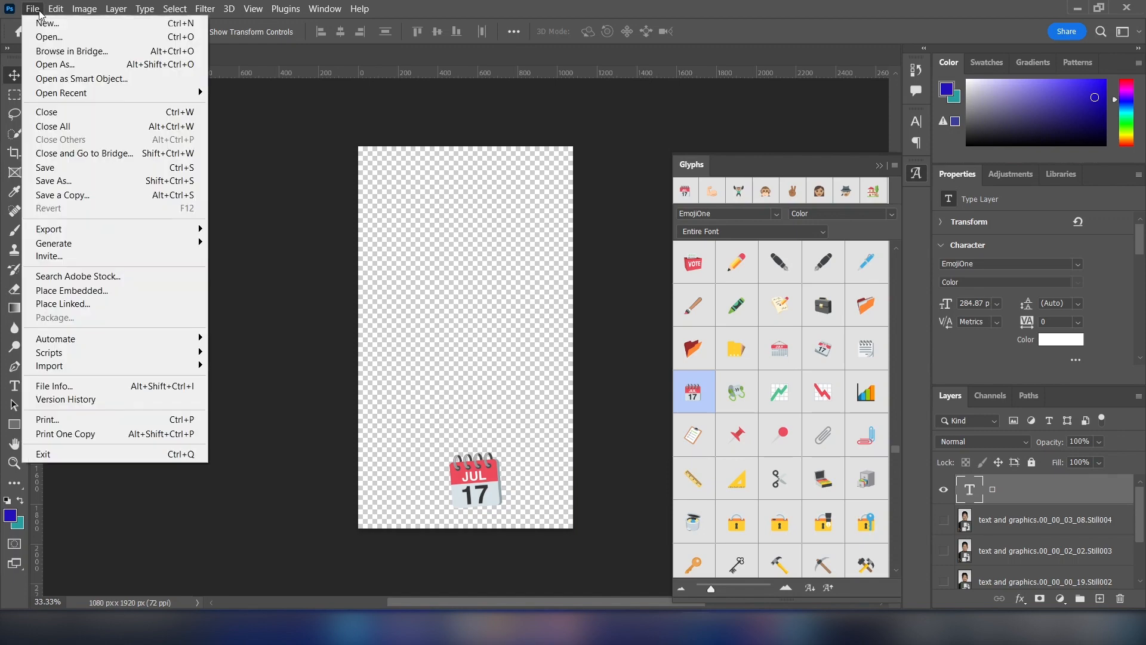
mouse_move(88, 229)
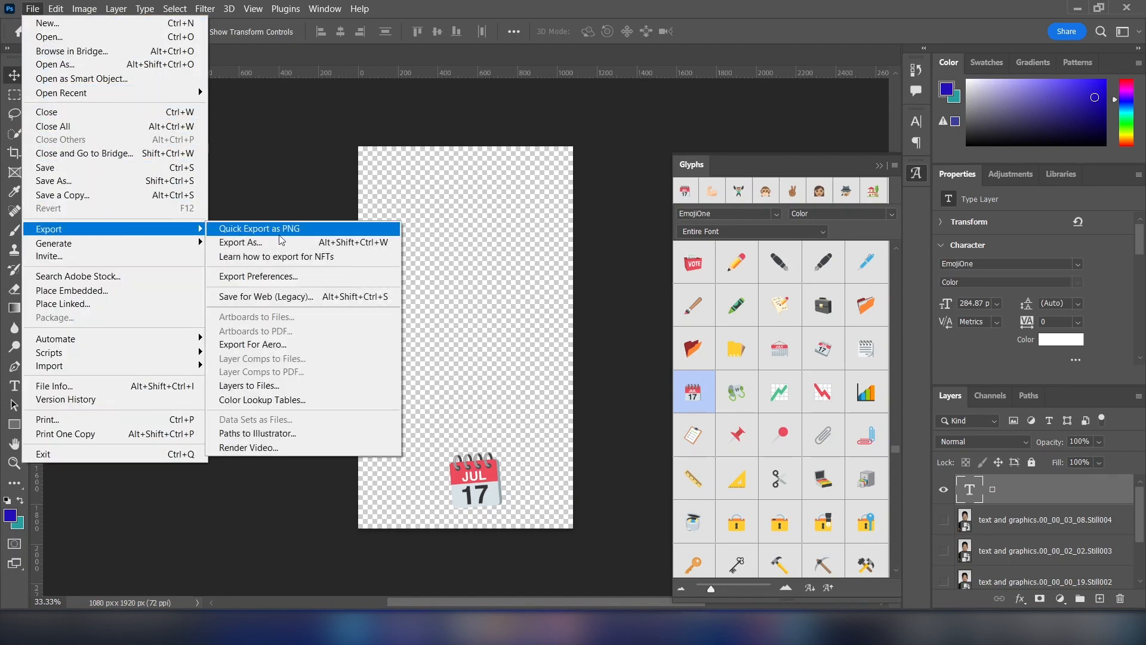
click(257, 229)
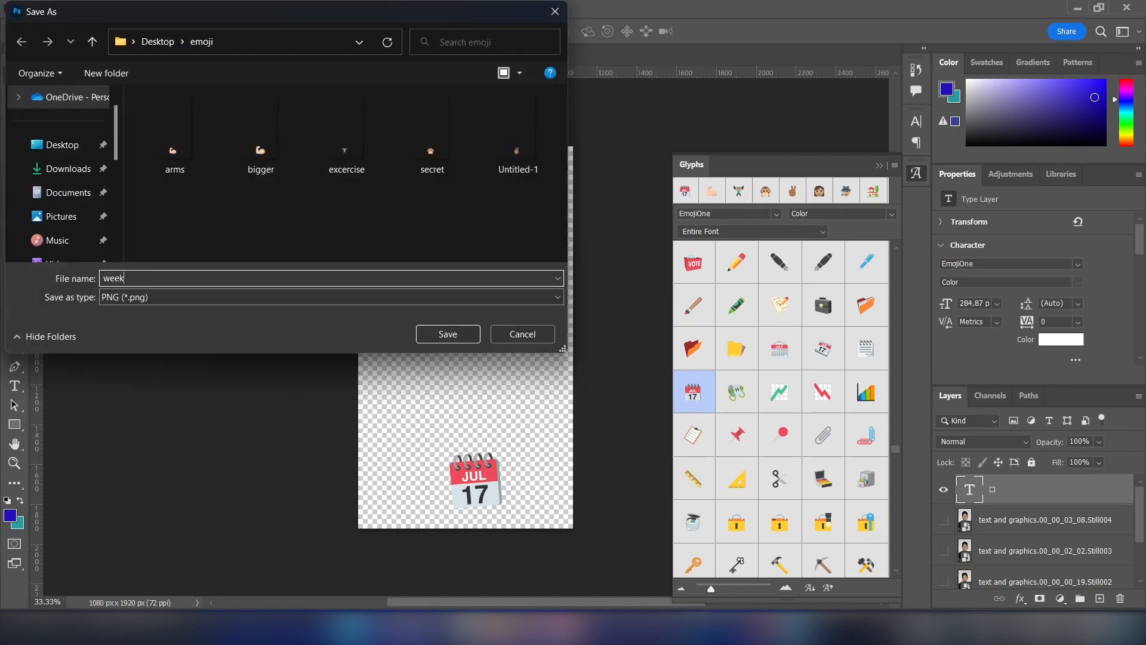
click(443, 339)
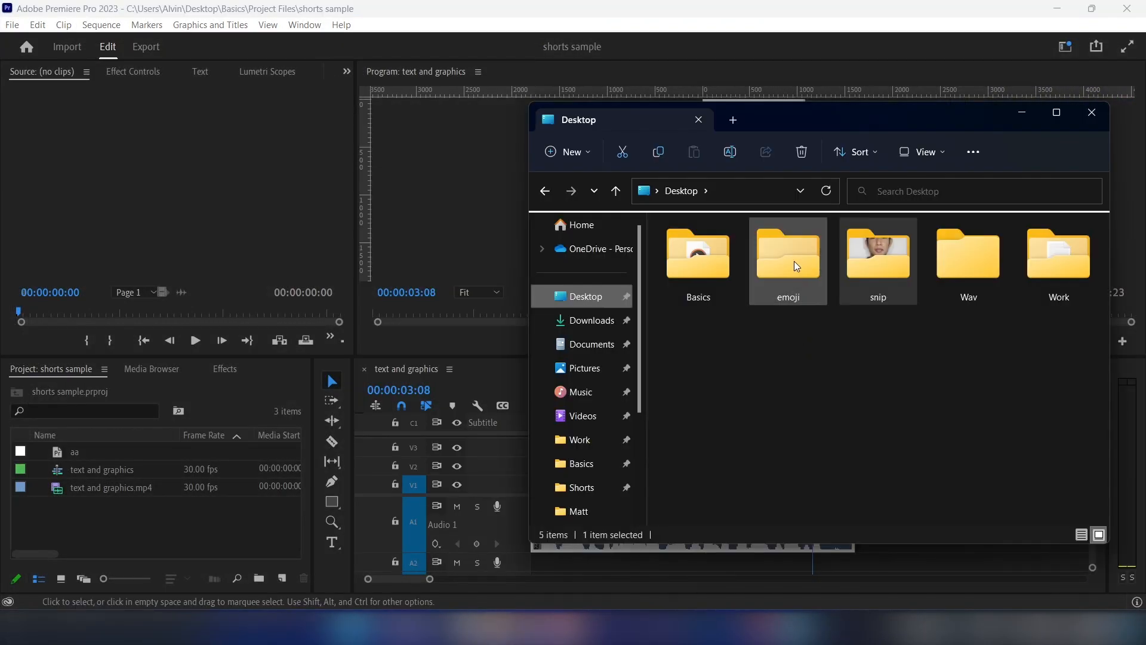
Switch to Premiere Pro, import the emoji folder from the Desktop into the shorts sample project and open its bin
drag(794, 260, 166, 514)
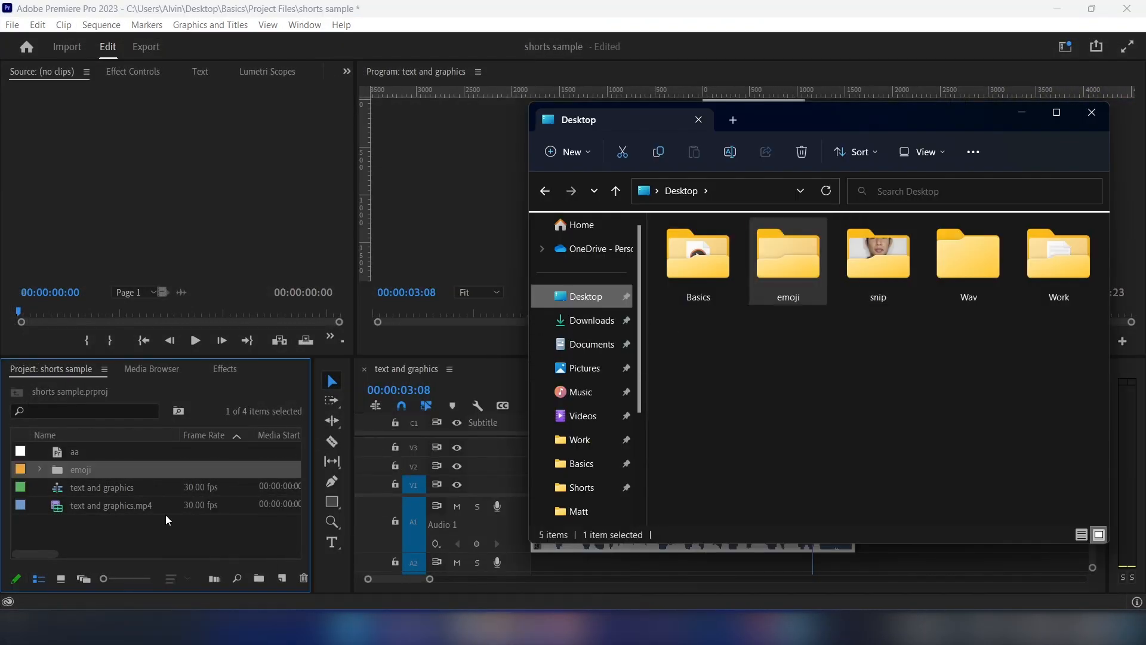
double_click(60, 469)
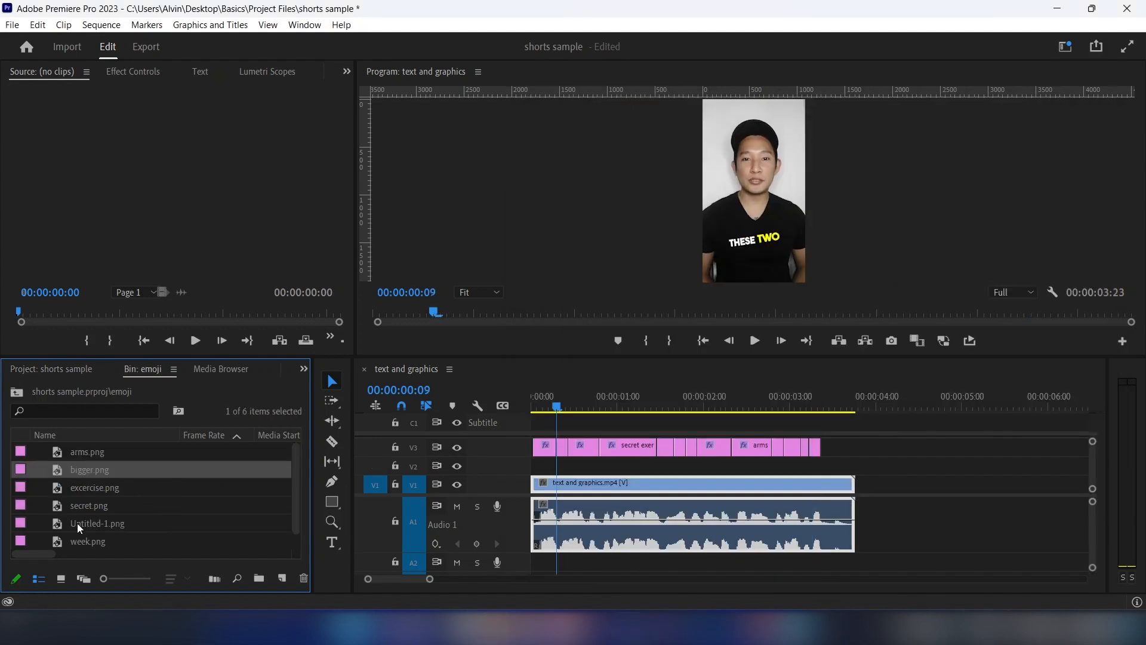
Place Untitled-1.png on V2 from 00:00:00:09 beneath the "THESE TWO" caption and remove the part extending past that caption
drag(77, 523, 557, 465)
key(c)
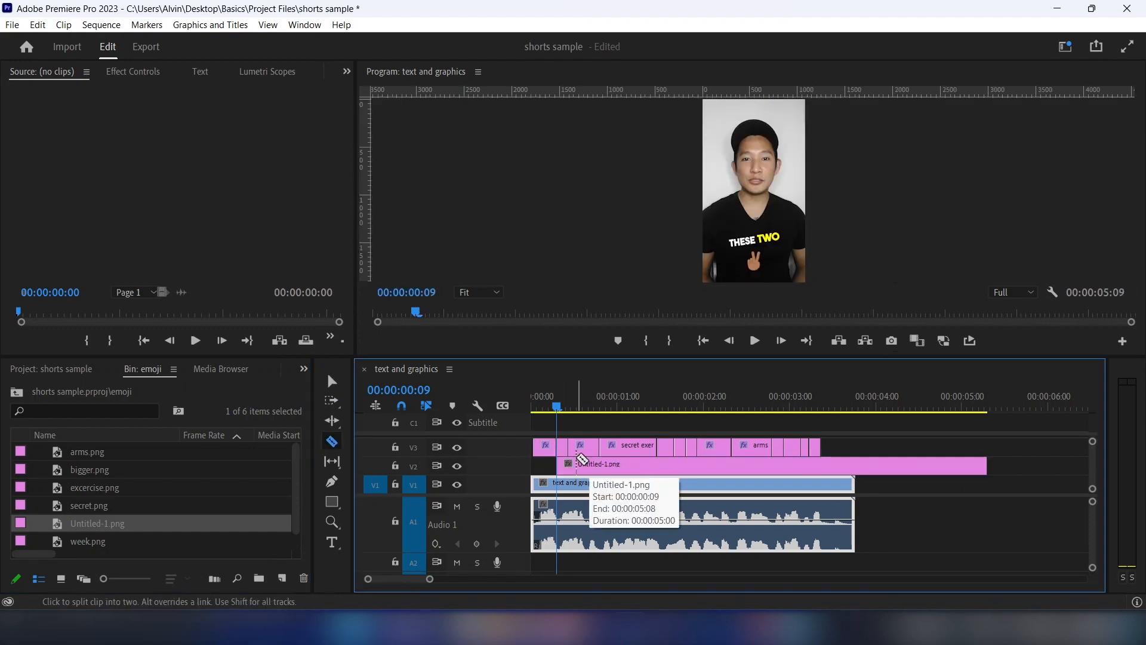
key(v)
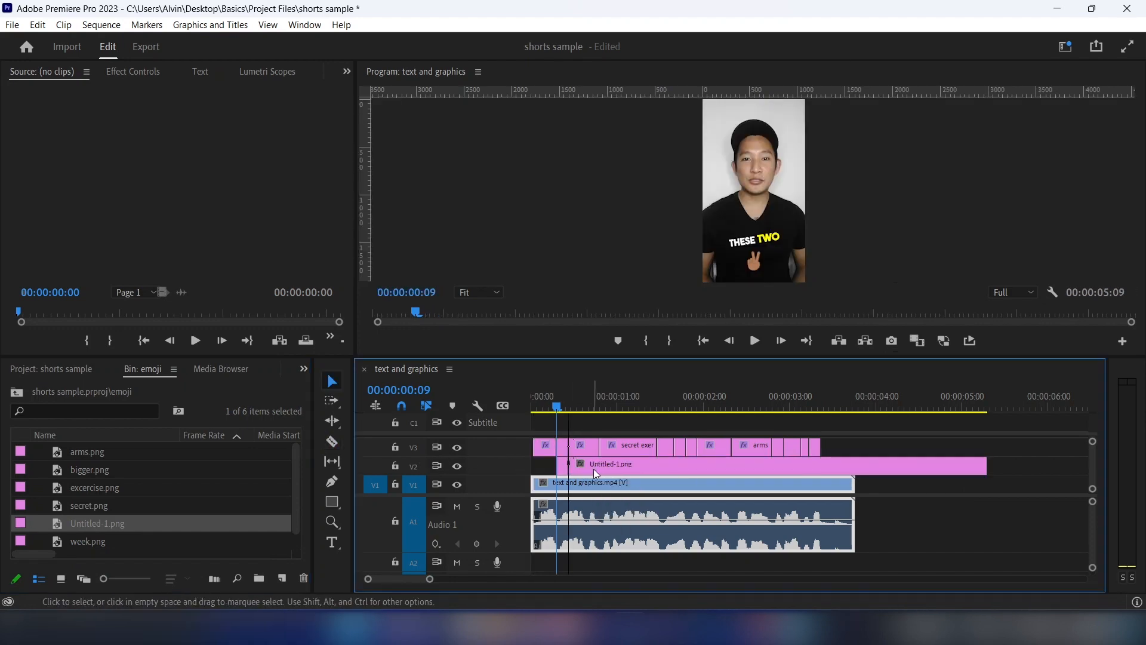
right_click(626, 469)
click(678, 85)
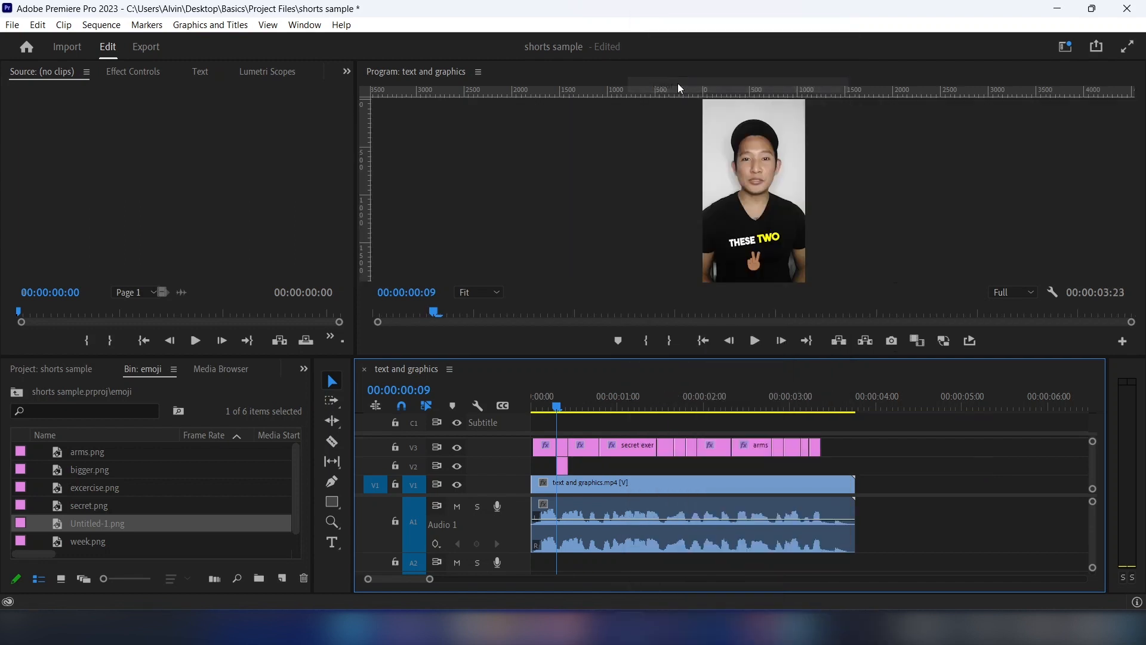
Place secret.png on V2 directly after the peace-sign clip and cut it to end with the caption highlighting "SECRET"
drag(566, 407, 591, 408)
drag(97, 503, 584, 470)
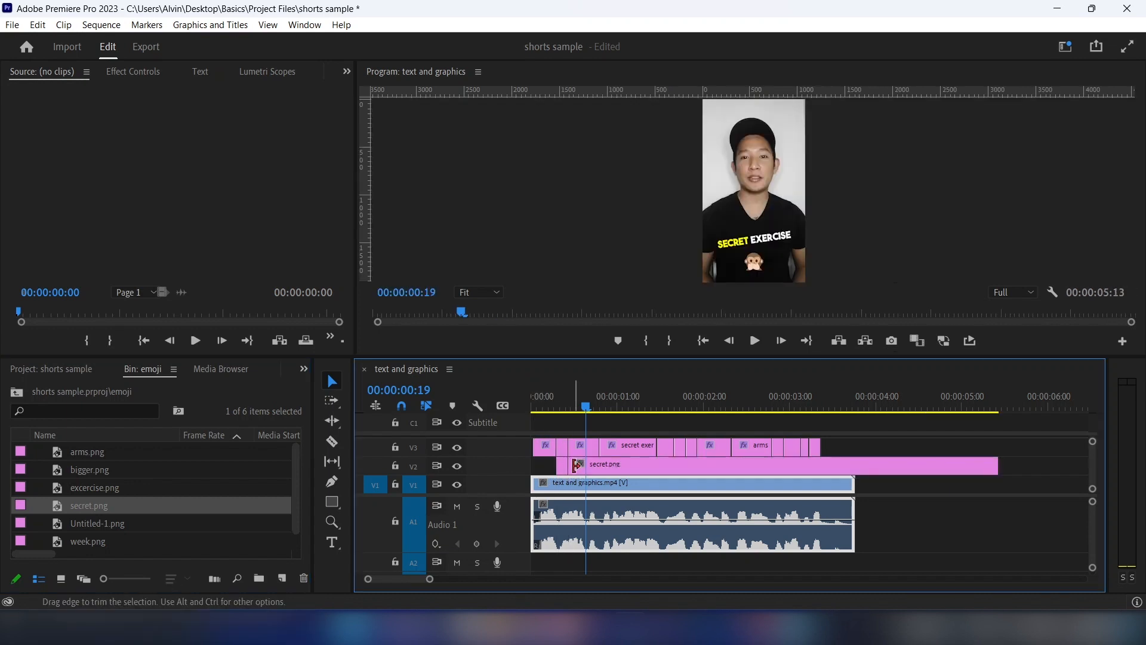
key(c)
click(602, 464)
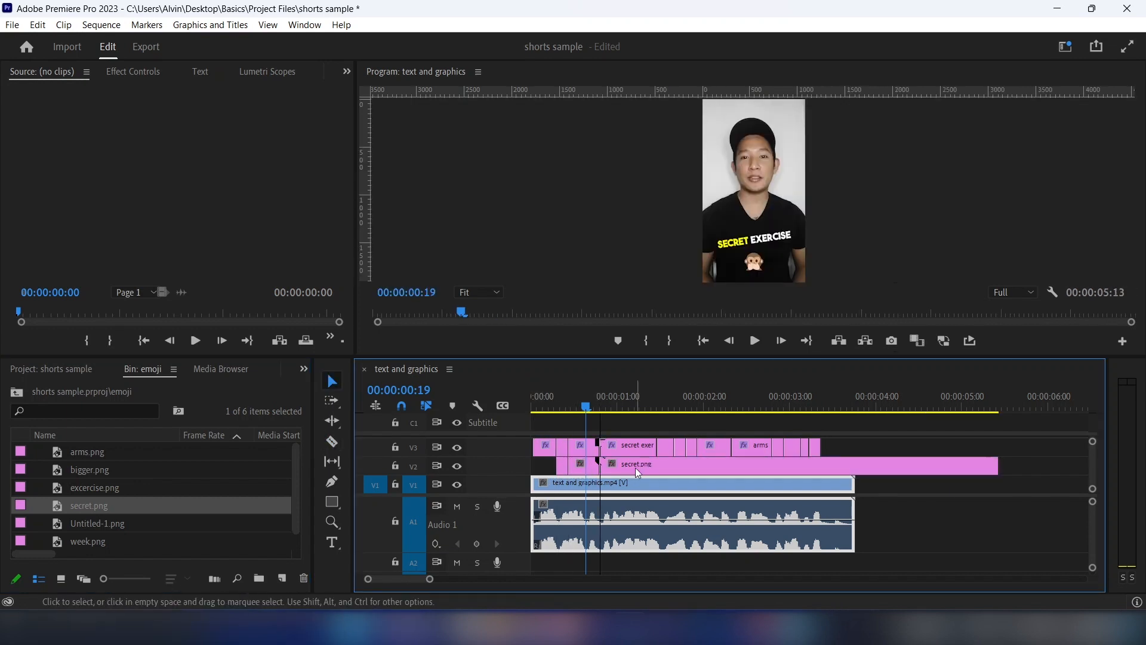
key(v)
click(635, 468)
key(Delete)
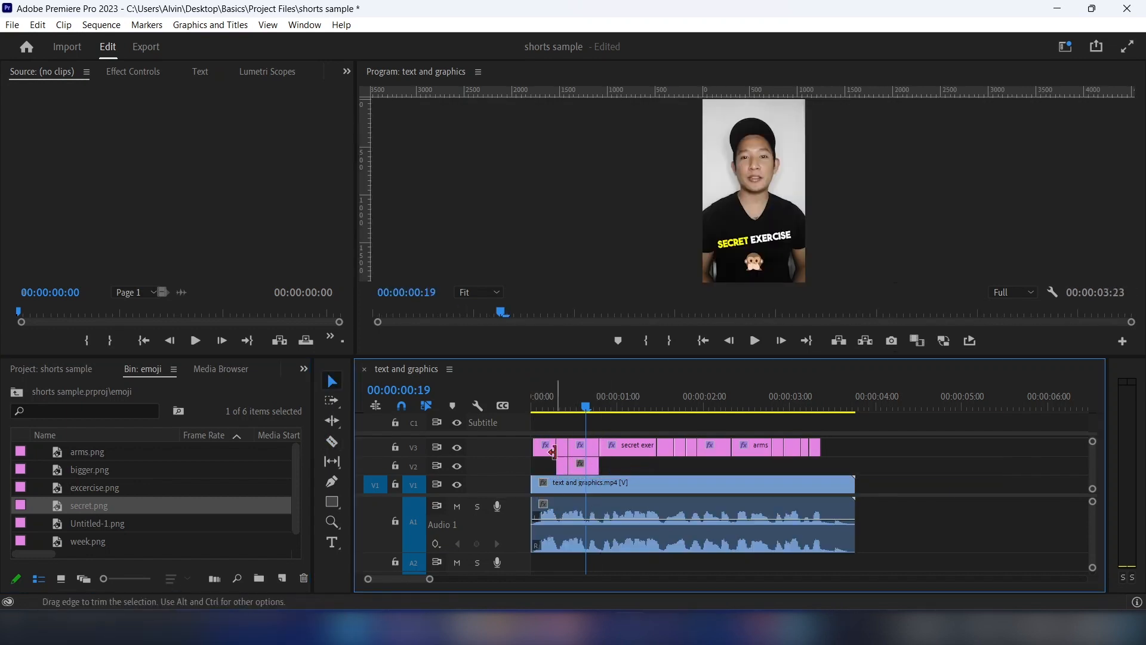
Place excercise.png on V2 directly after secret.png and remove the excess beyond the end of the "secret exercise" caption clip
drag(83, 491, 609, 465)
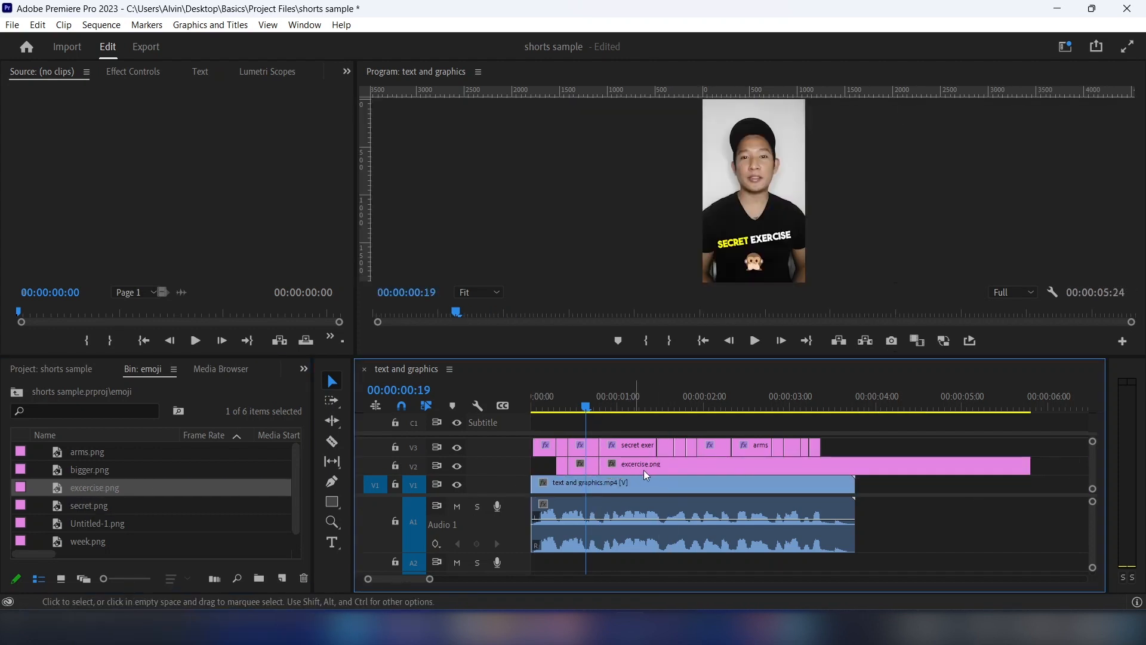
key(c)
click(659, 465)
key(v)
click(693, 463)
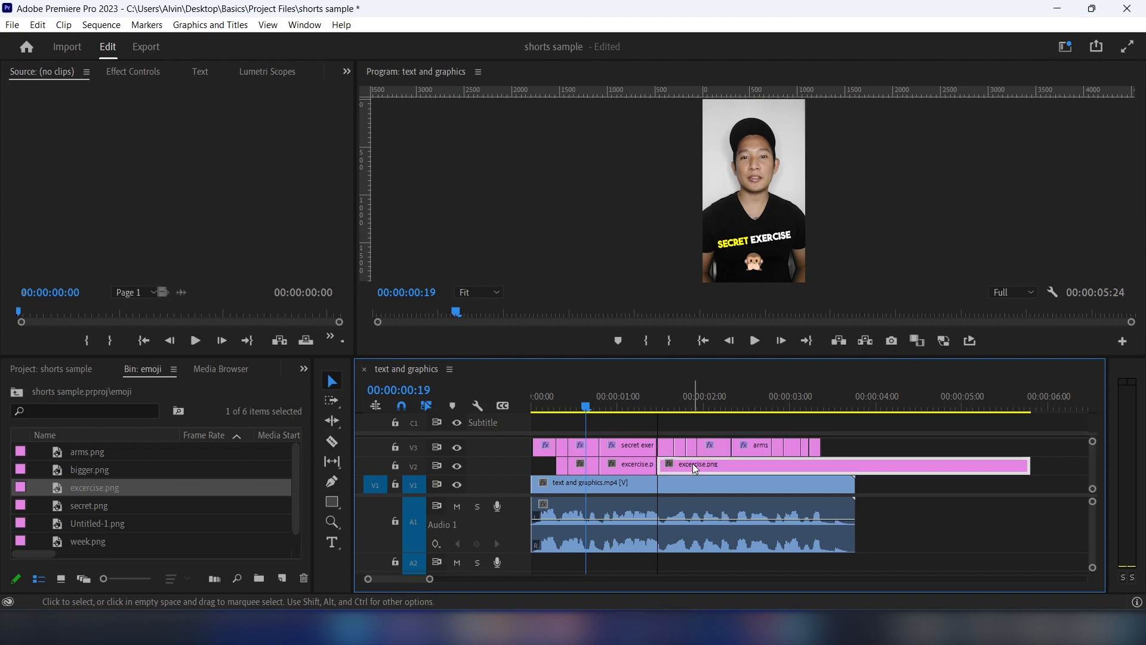
key(Delete)
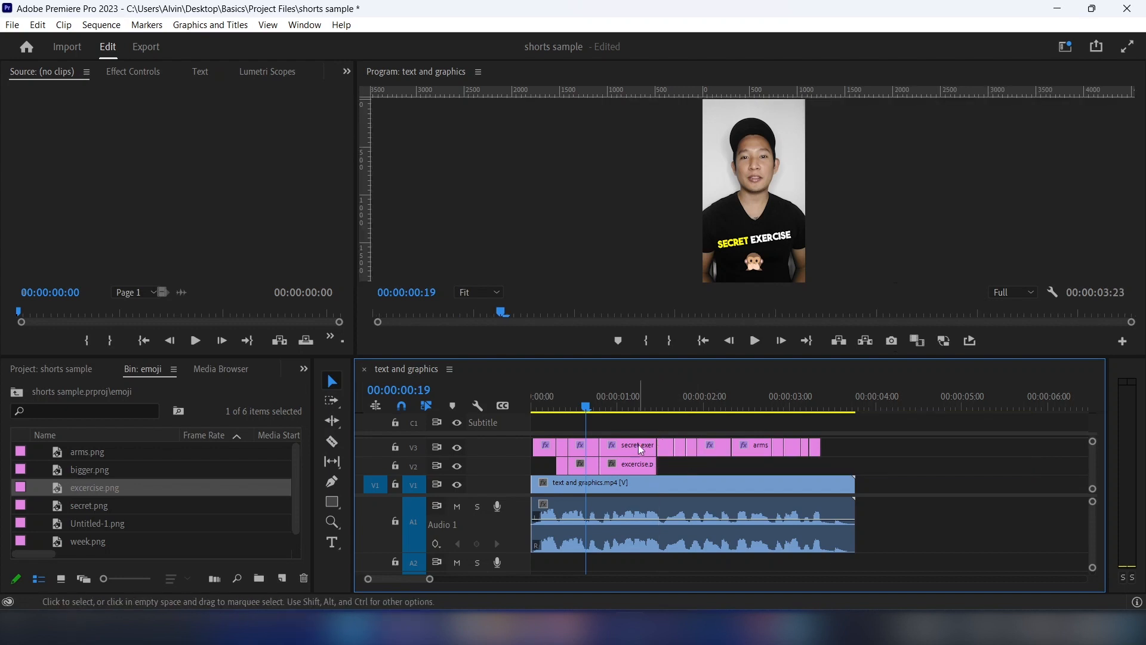
Place arms.png on V2 beneath the caption highlighting "ARMS" and bigger.png directly after it, cutting each to its caption clip's length
click(615, 407)
drag(616, 408, 706, 410)
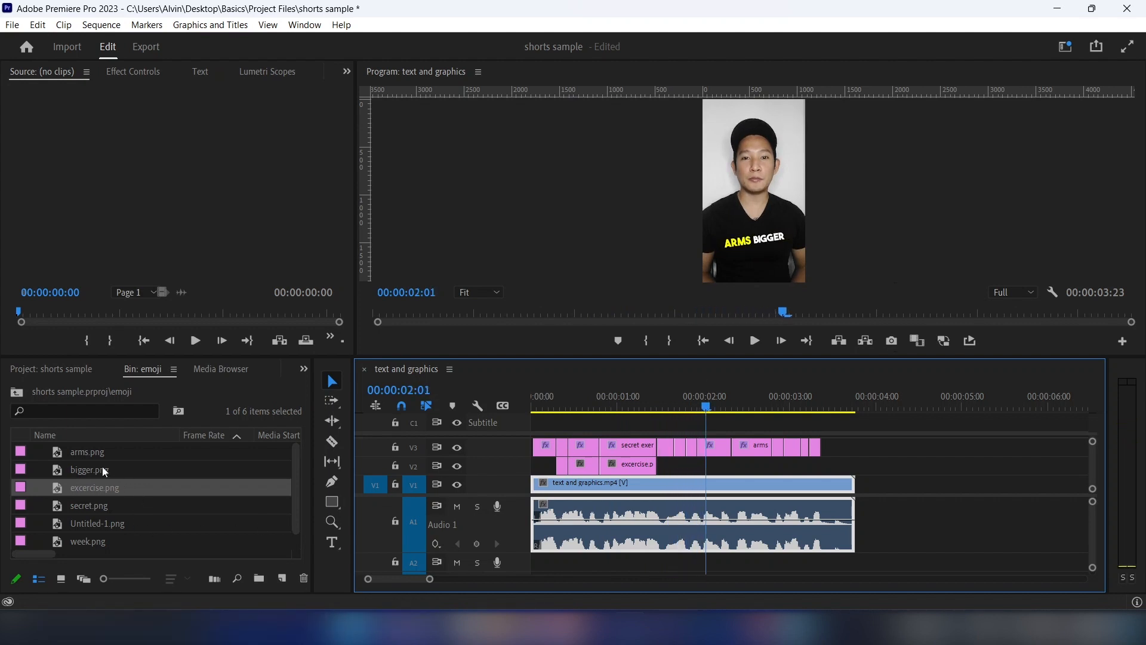
drag(89, 452, 738, 472)
click(770, 469)
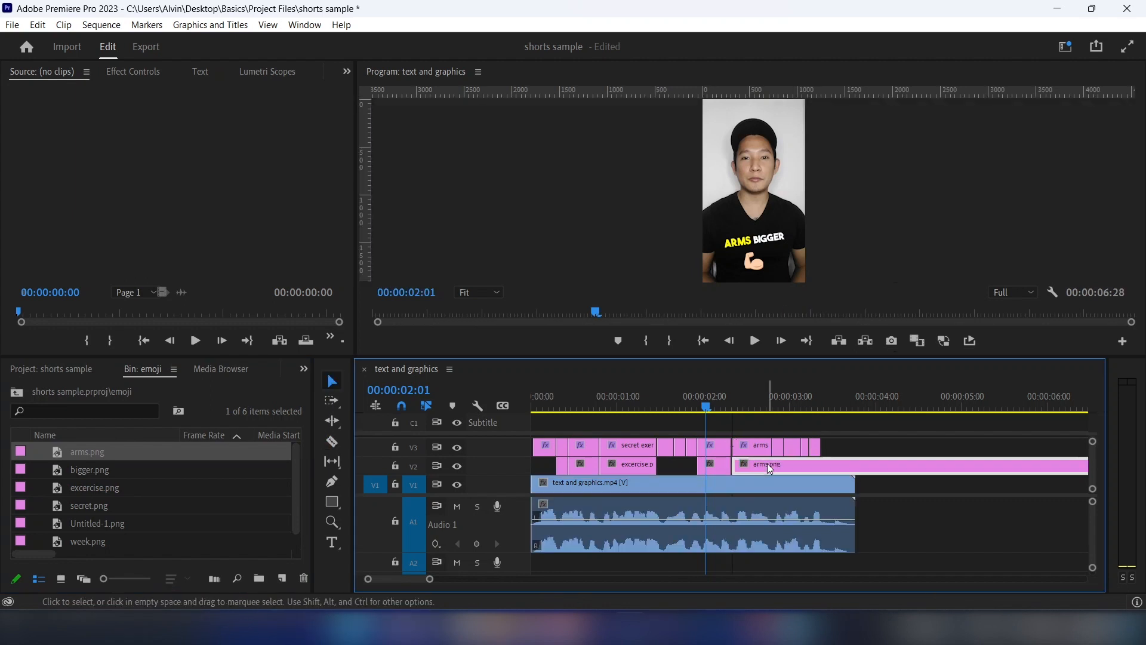
key(Delete)
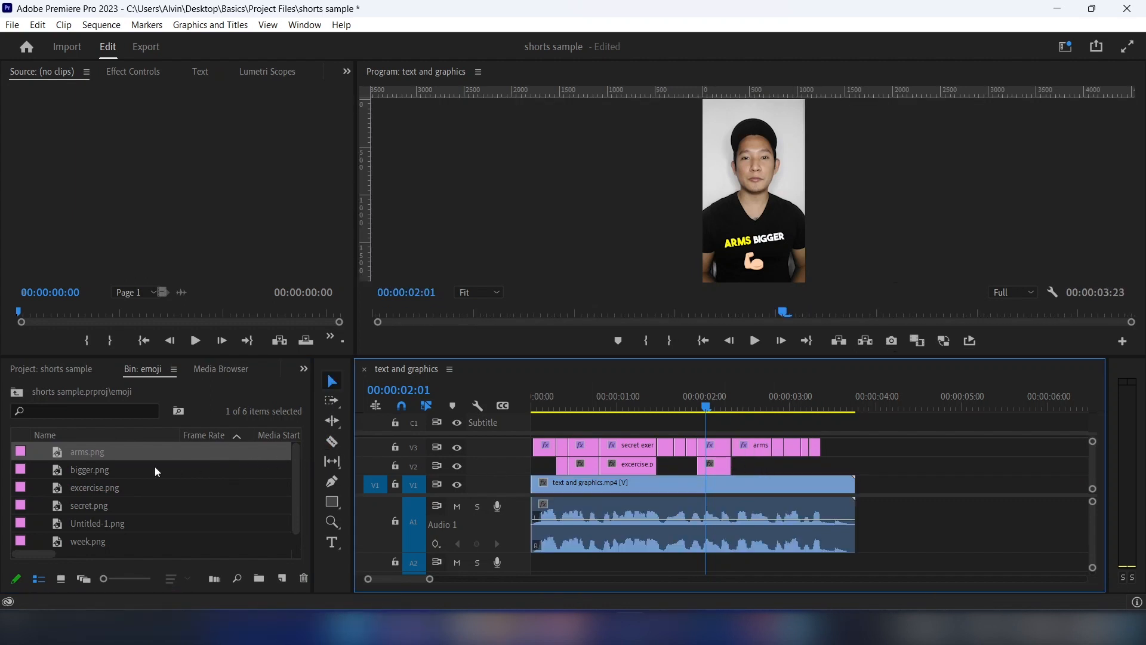
drag(83, 470, 741, 467)
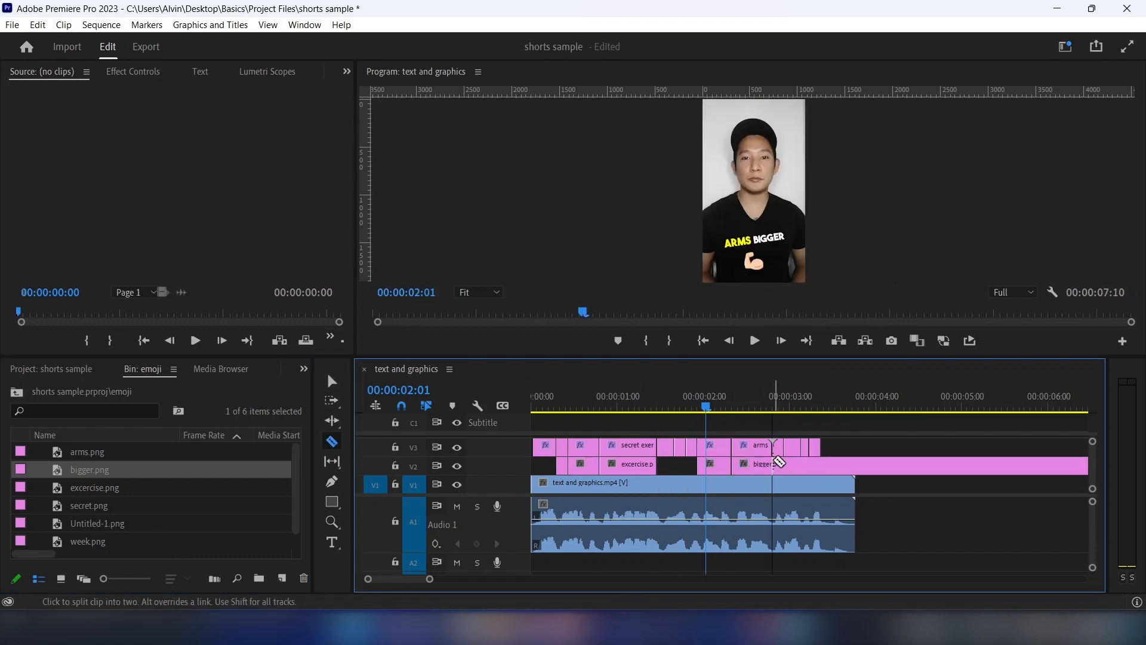
key(ctrl+z)
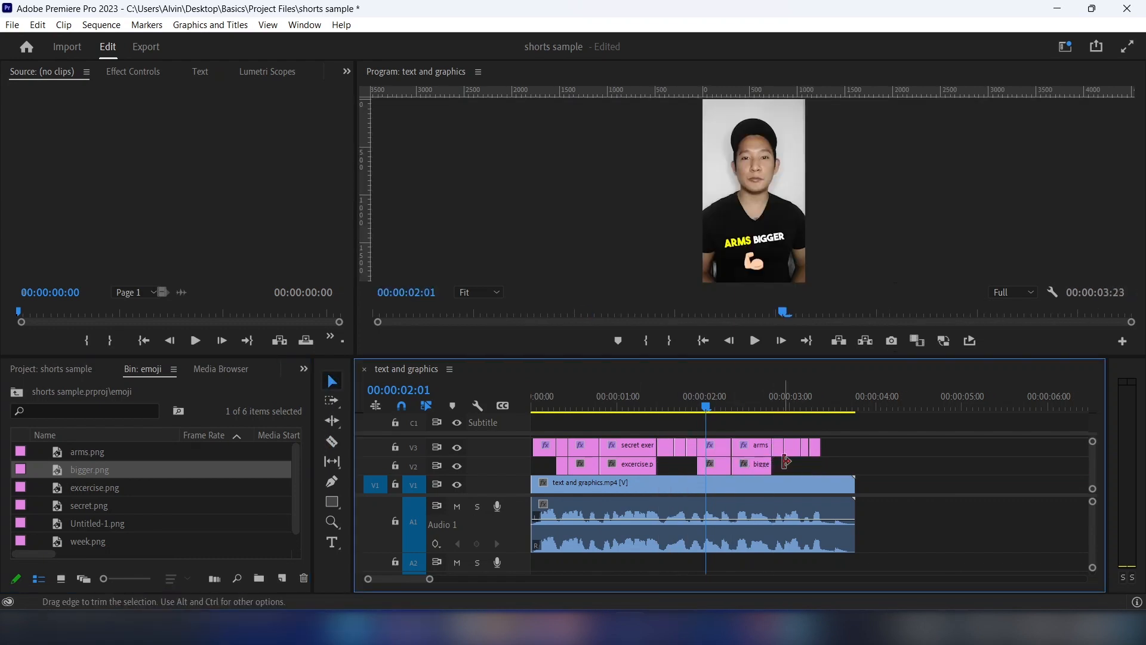
Place week.png on V2 at 00:00:03:07 beneath the "A WEEK." caption and remove the part extending past that caption
drag(712, 407, 812, 408)
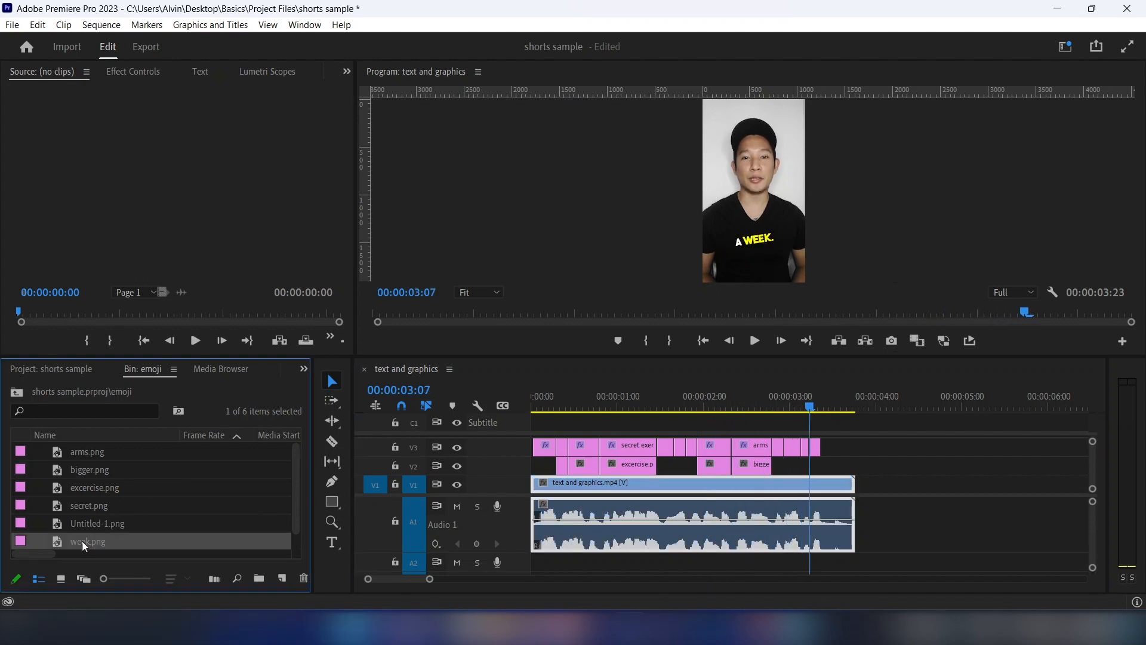
drag(81, 539, 824, 468)
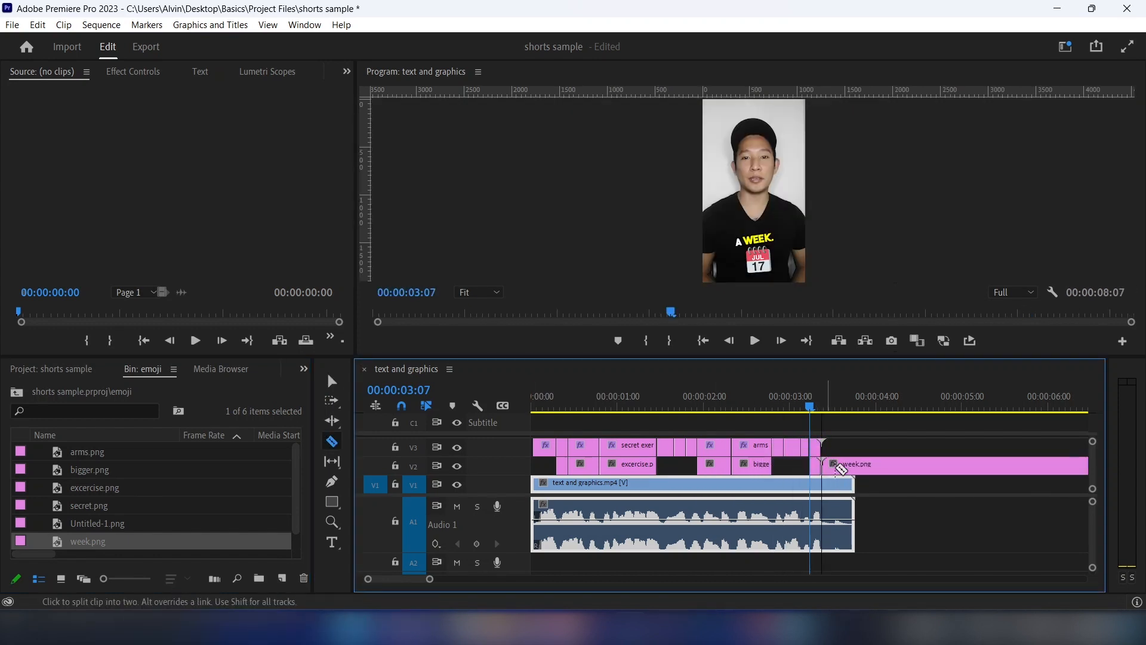
click(869, 467)
key(Delete)
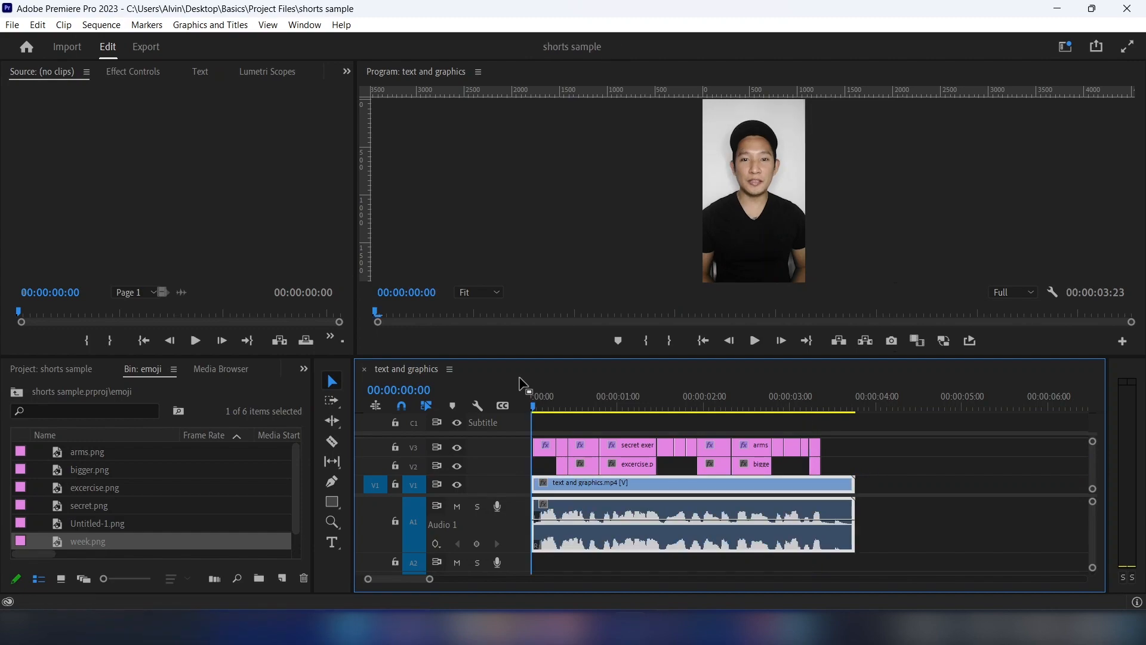